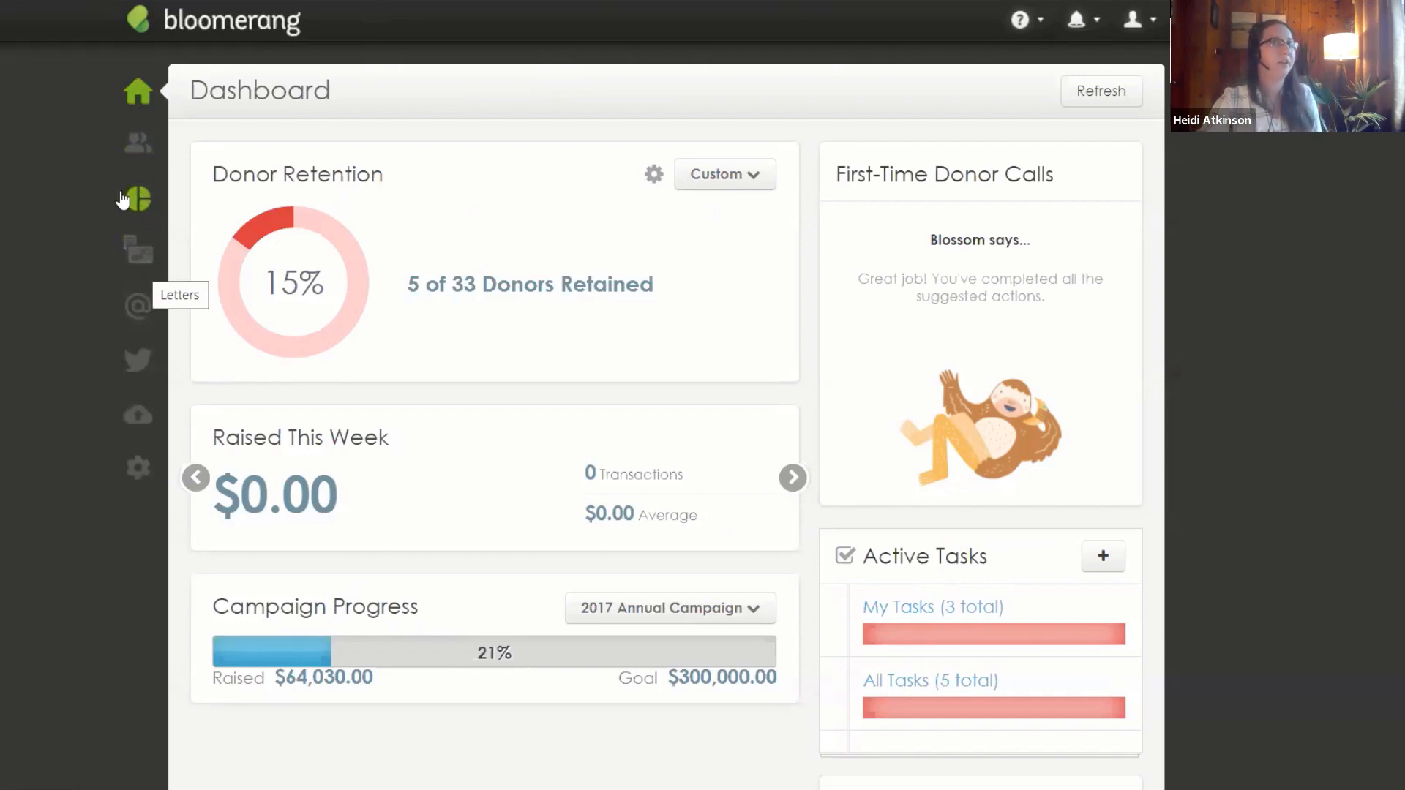
Step: Create a new report from scratch that shows constituents
{"action": "left_click", "coordinate": [144, 214]}
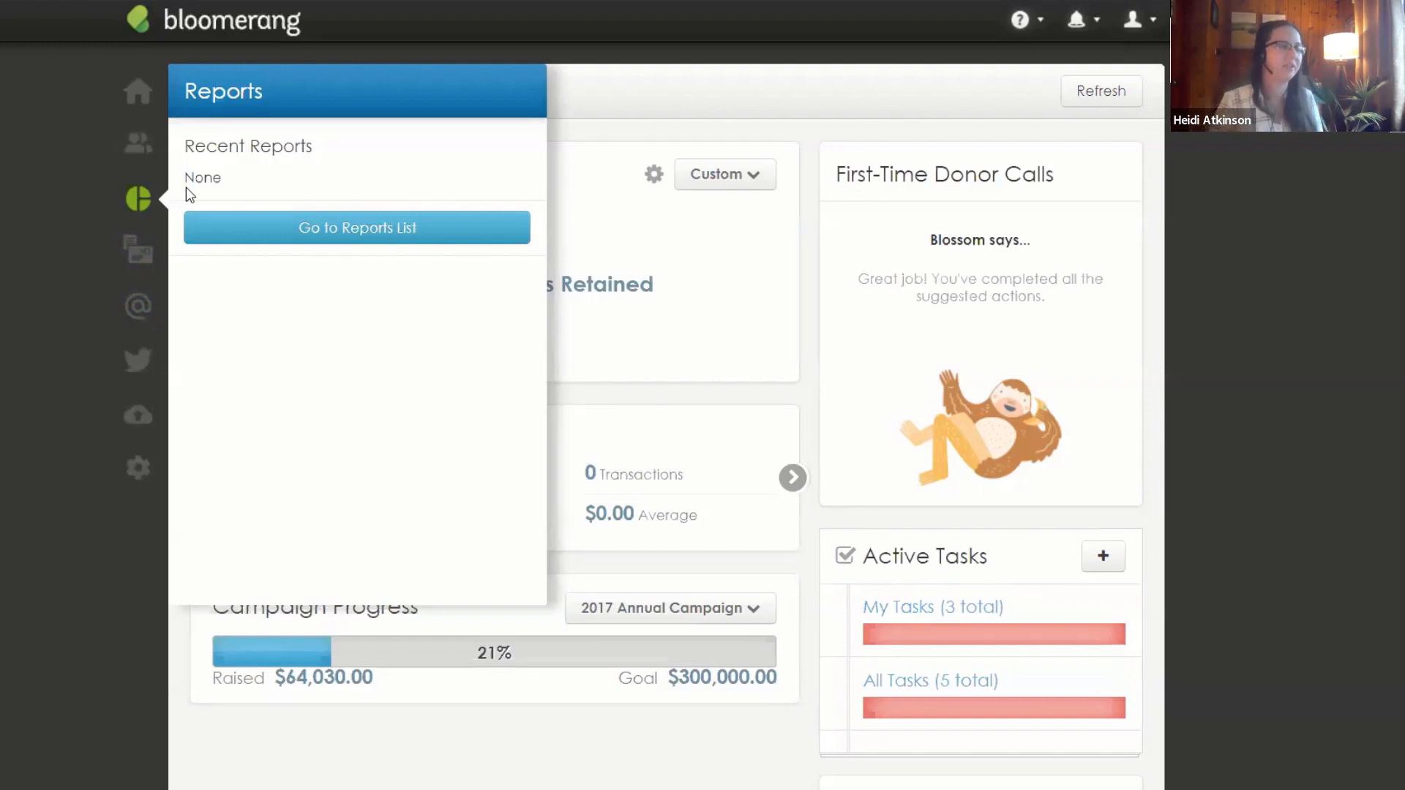
{"action": "left_click", "coordinate": [314, 232]}
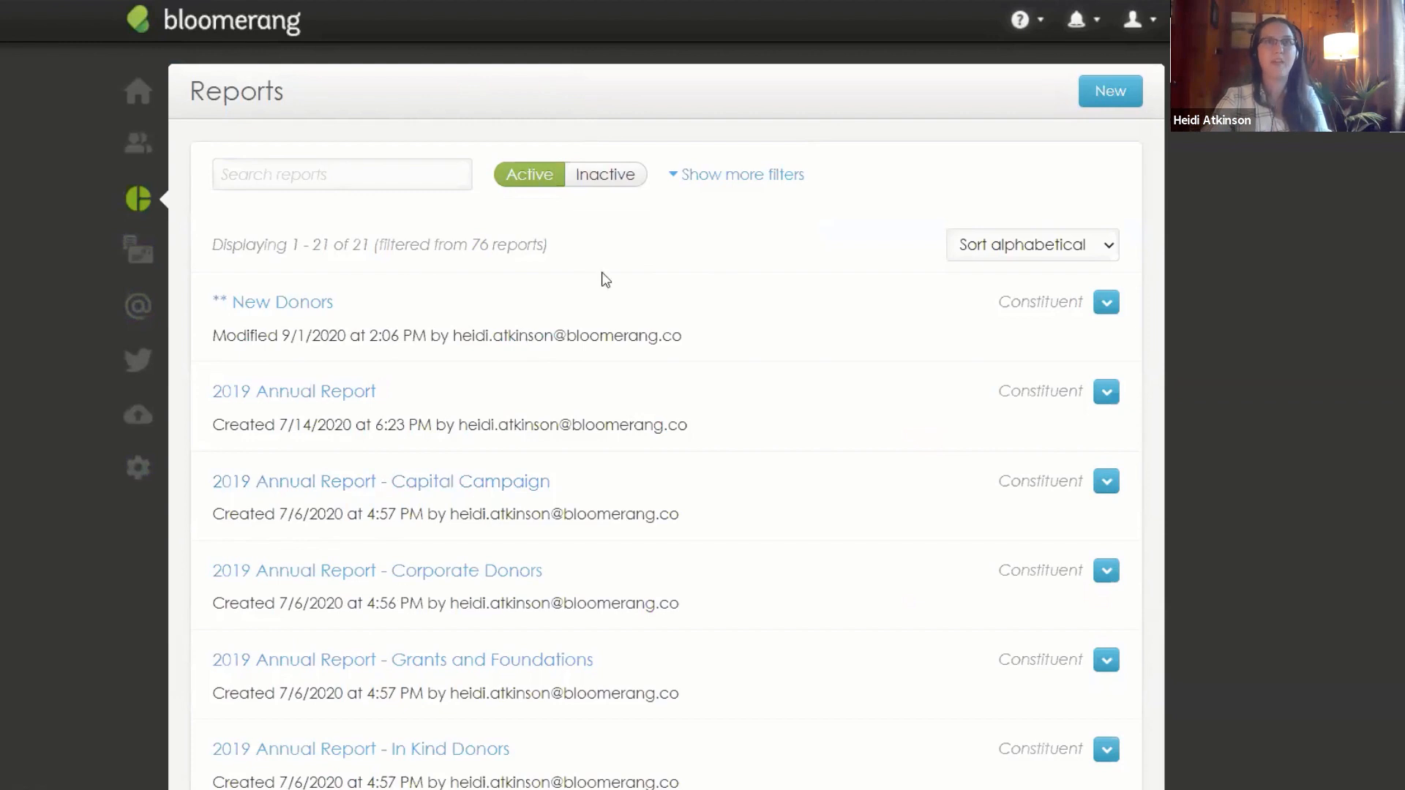
{"action": "left_click", "coordinate": [1109, 94]}
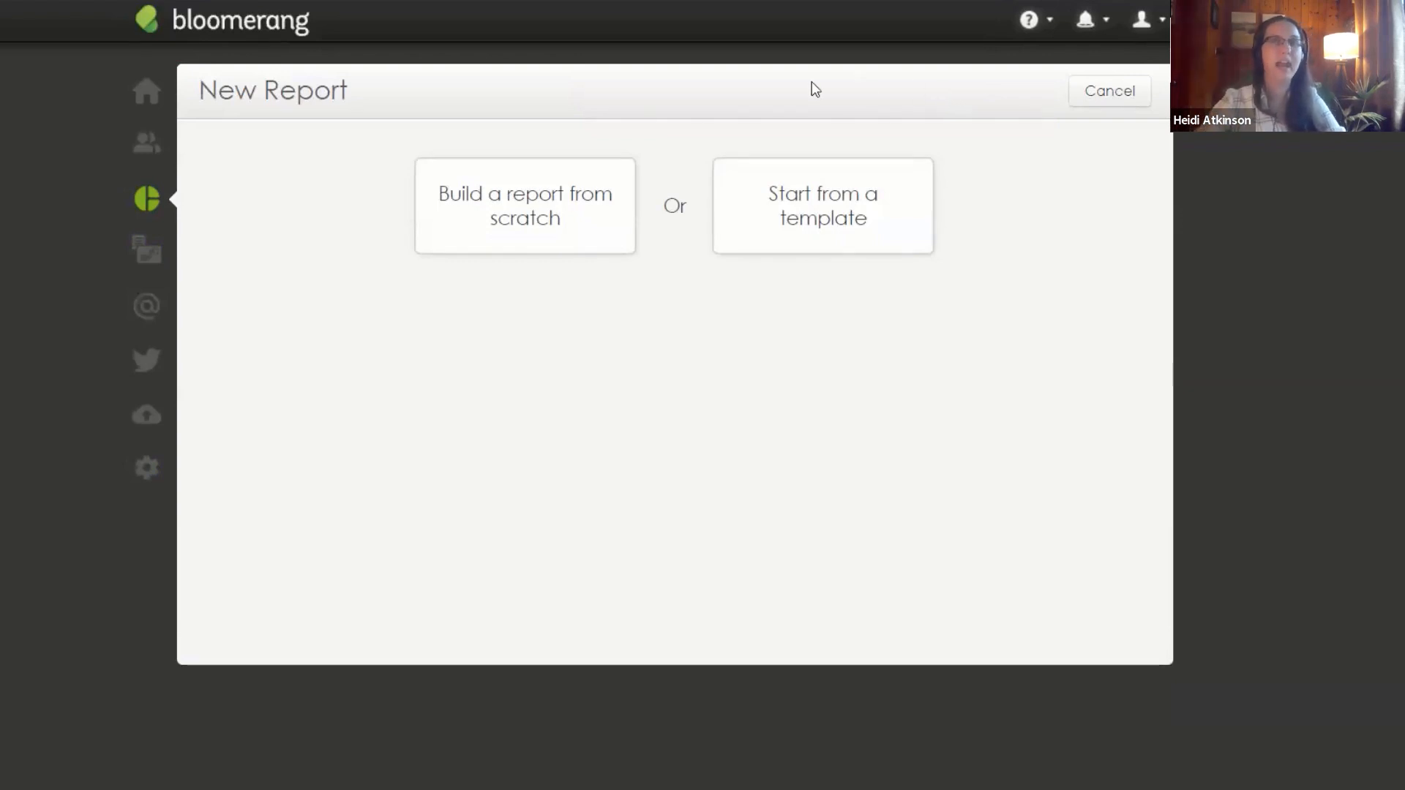
{"action": "left_click", "coordinate": [544, 205]}
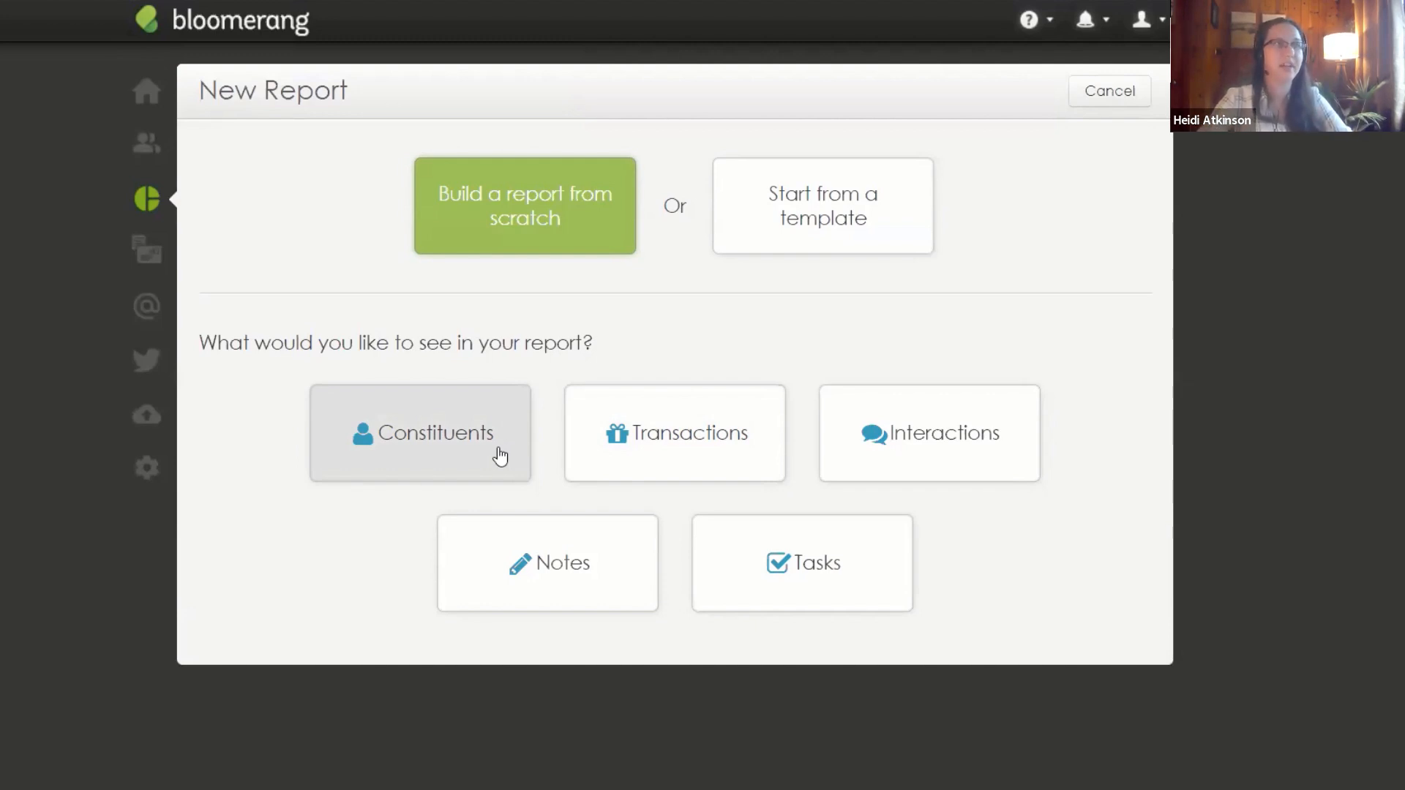
{"action": "left_click", "coordinate": [333, 472]}
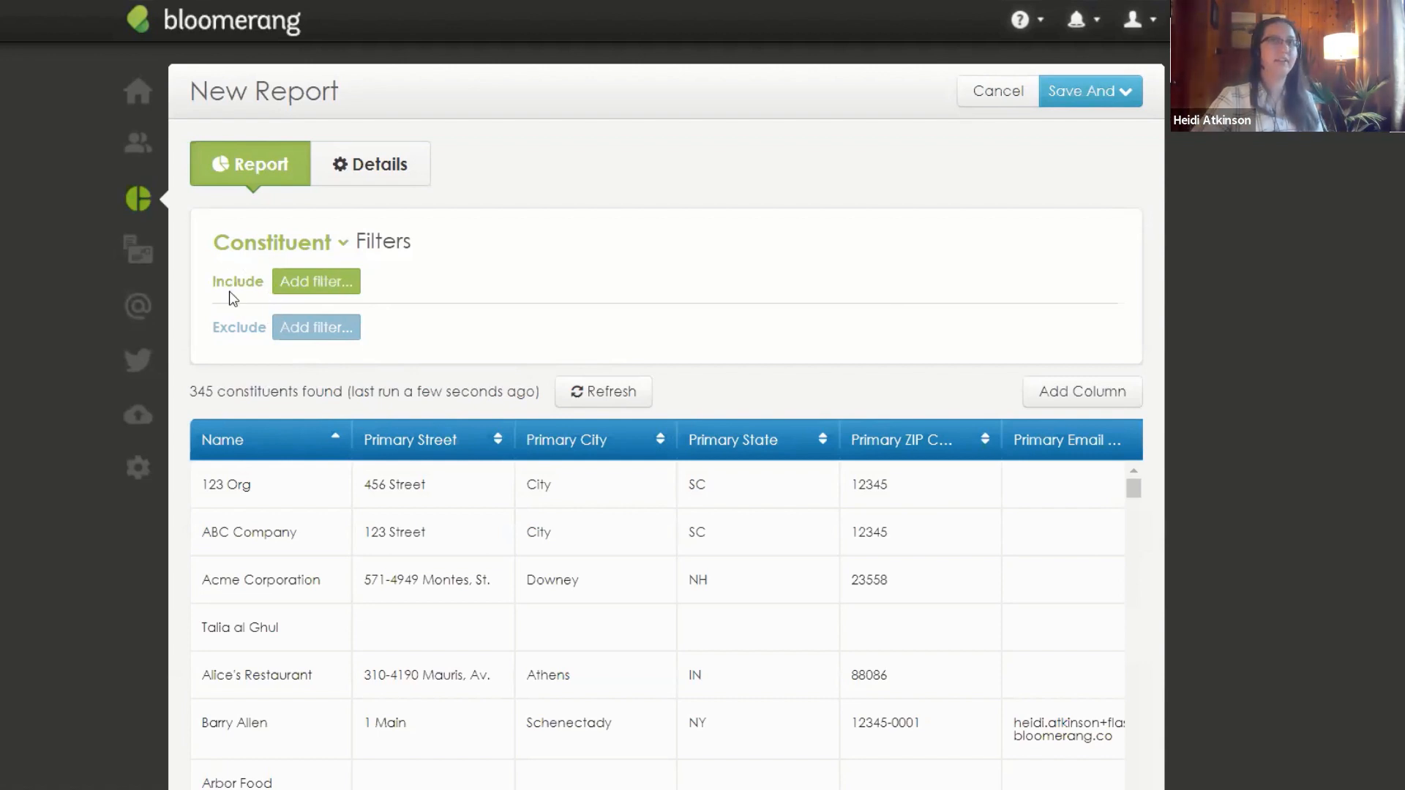
{"action": "double_click", "coordinate": [199, 391]}
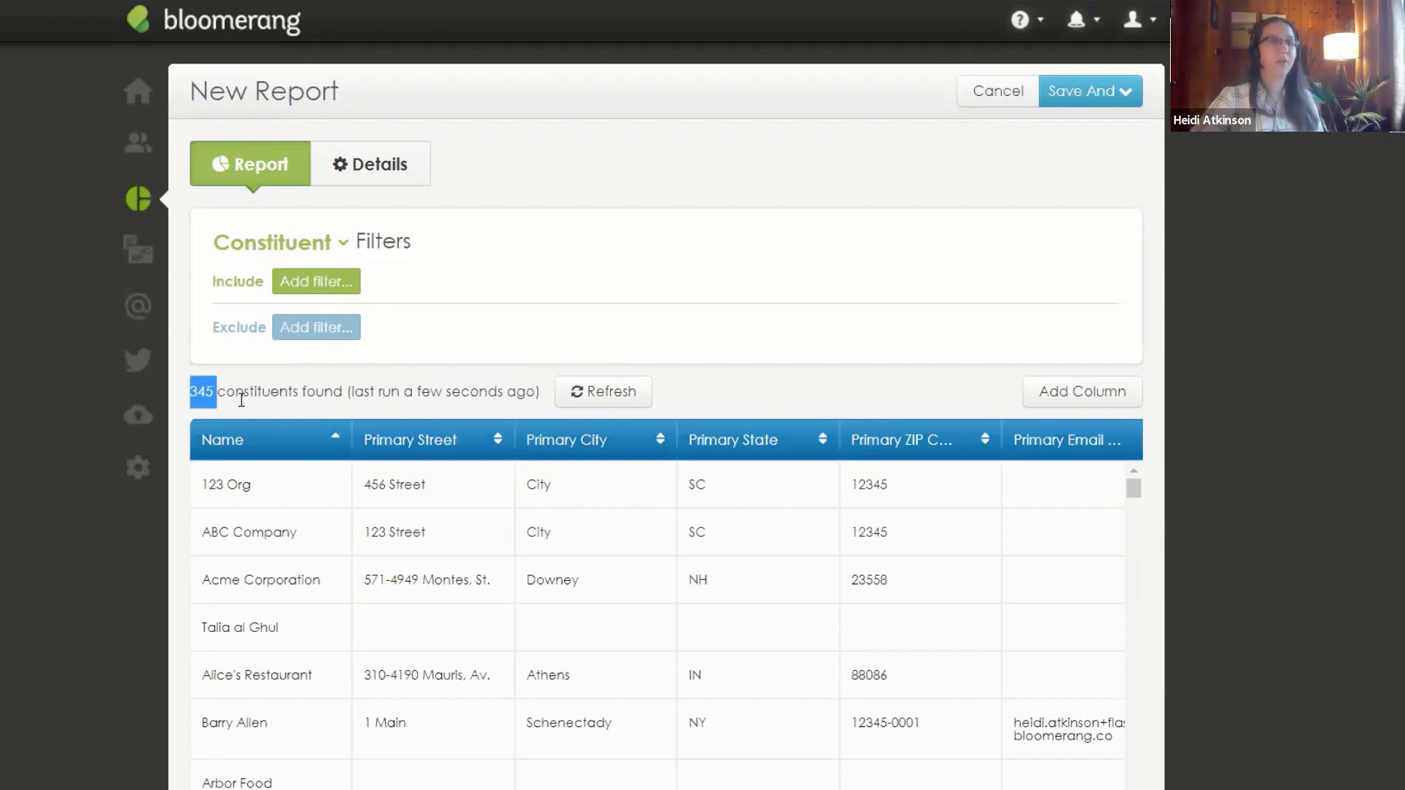
{"action": "left_click", "coordinate": [240, 390]}
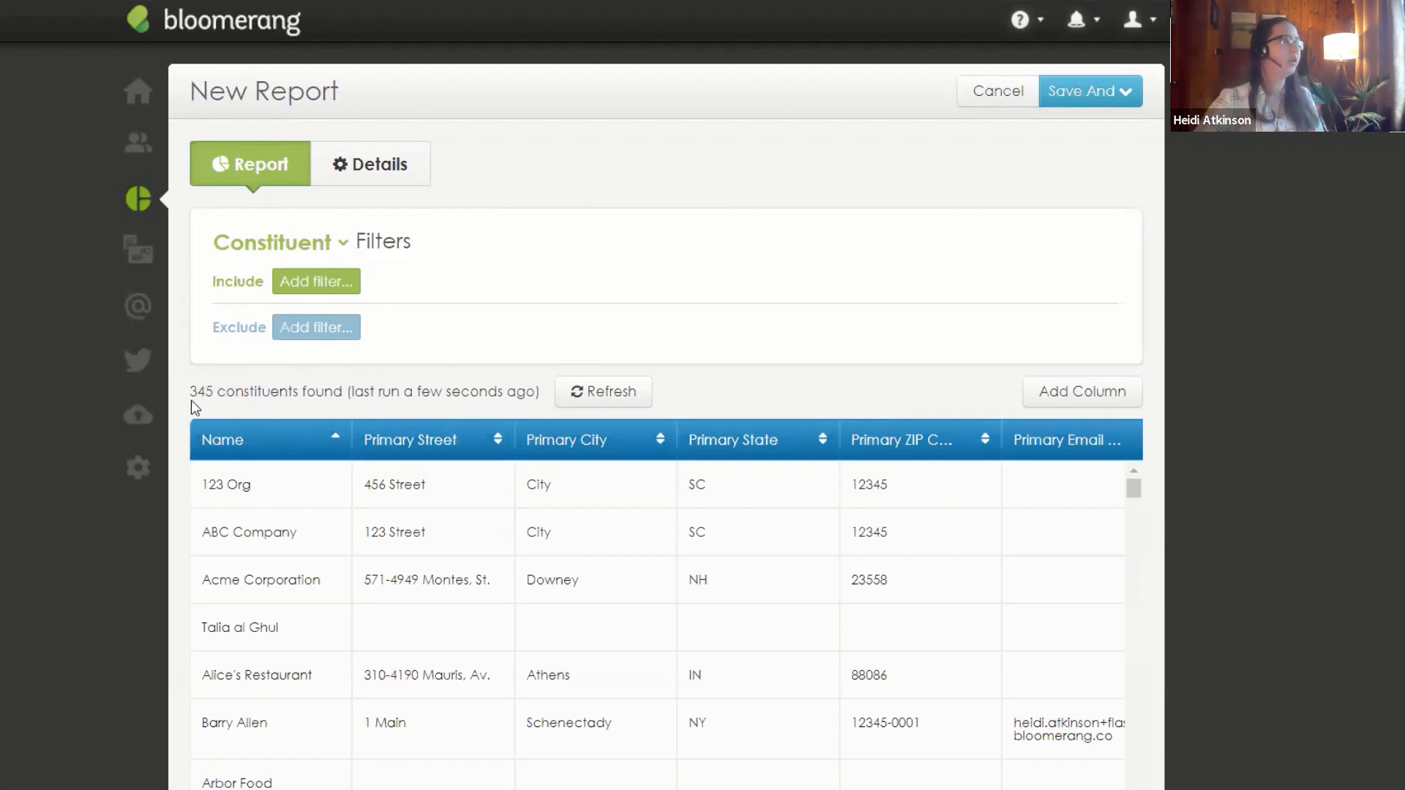
Step: Start an include filter for constituents that have any Specific Addresses
{"action": "left_click", "coordinate": [305, 284]}
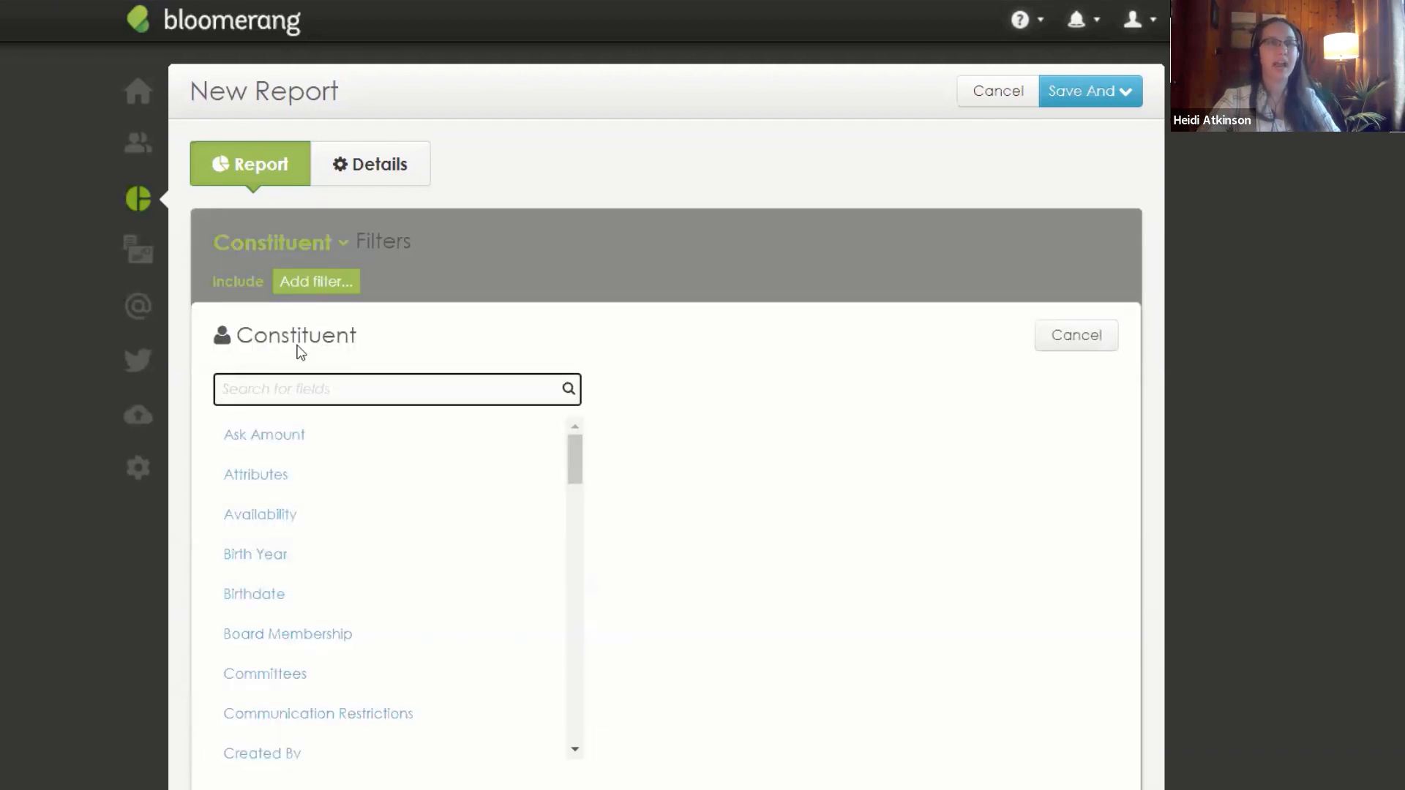
{"action": "type", "text": "address"}
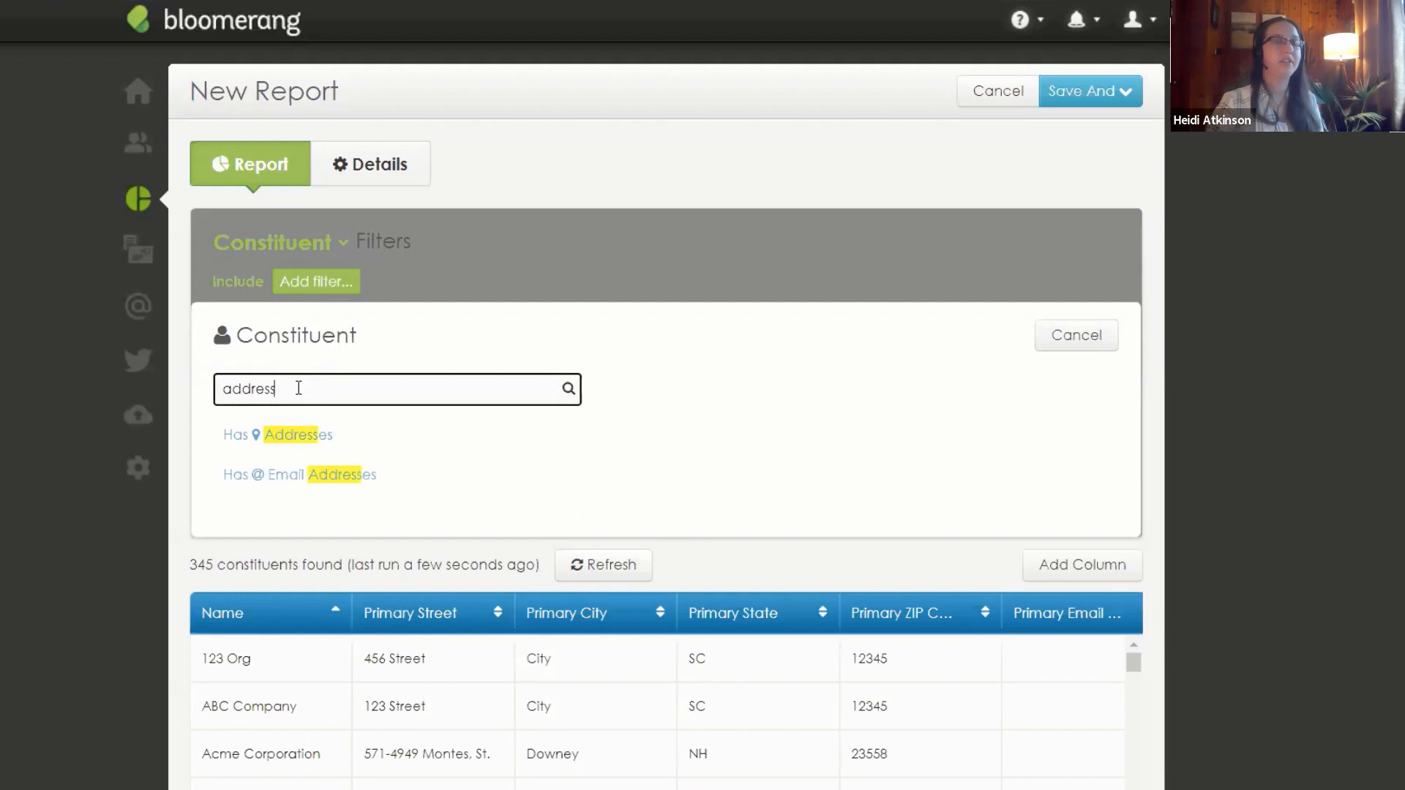
{"action": "left_click", "coordinate": [338, 445]}
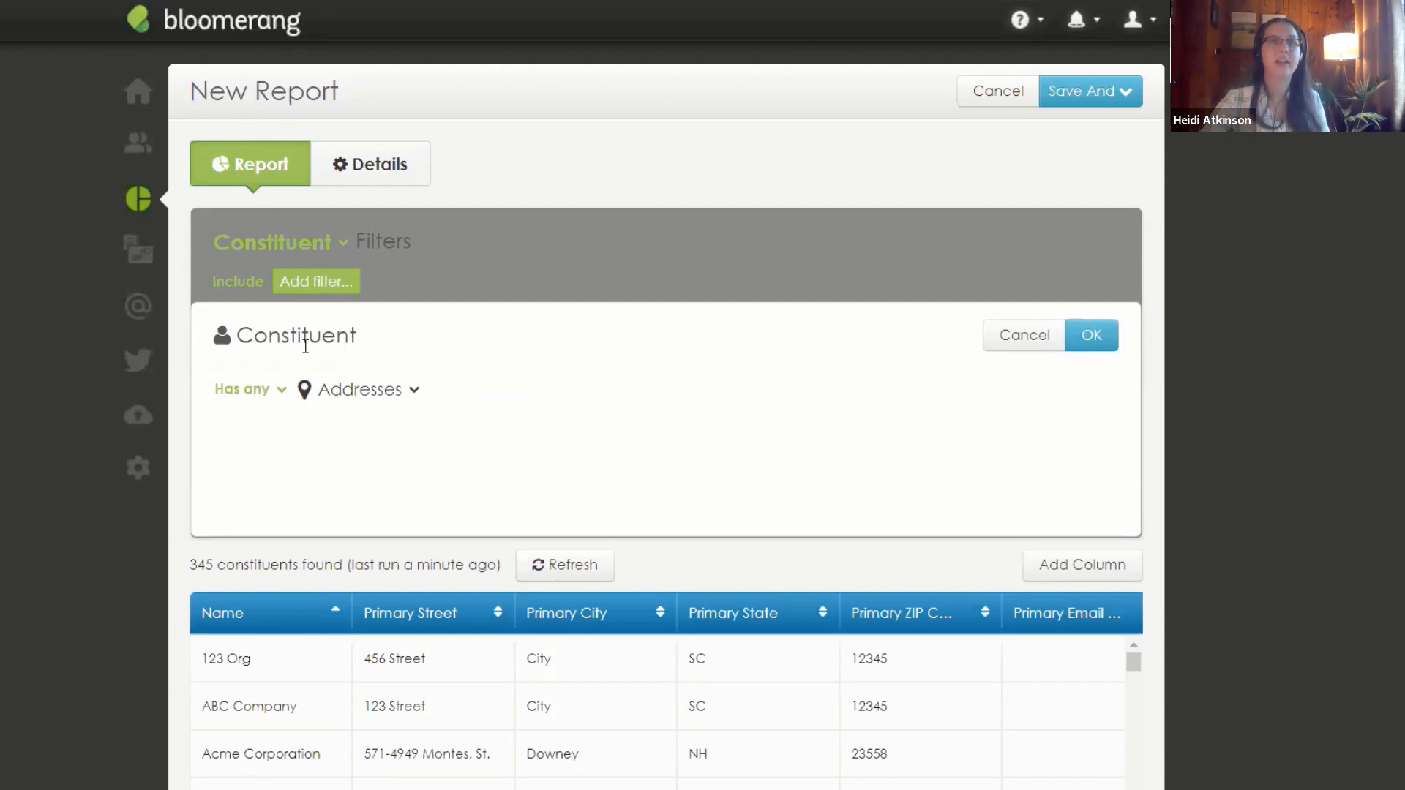
{"action": "left_click", "coordinate": [414, 395]}
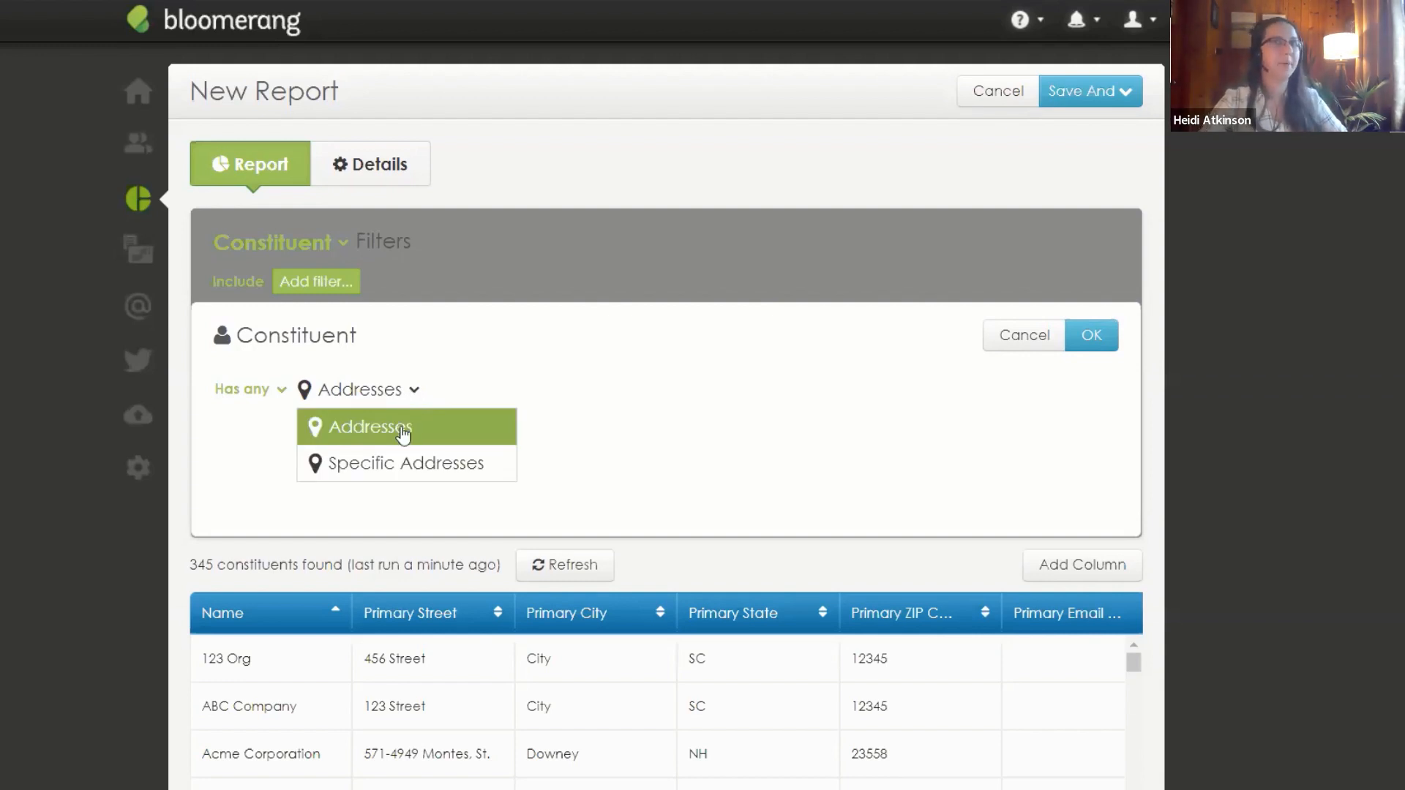
{"action": "left_click", "coordinate": [396, 465]}
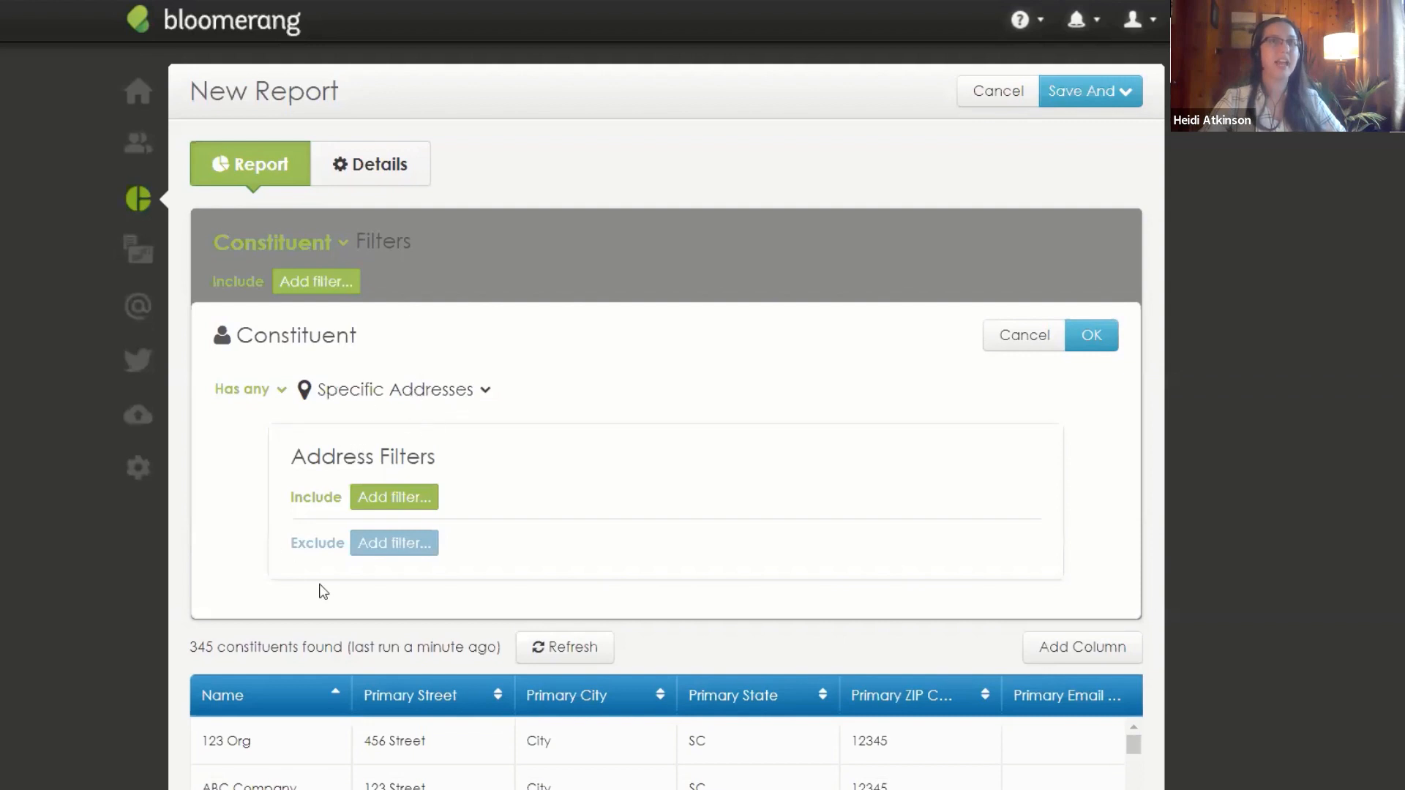
Step: Add an include condition to the address filters requiring that the address is primary
{"action": "scroll", "coordinate": [378, 524], "scroll_direction": "down", "scroll_amount": 1}
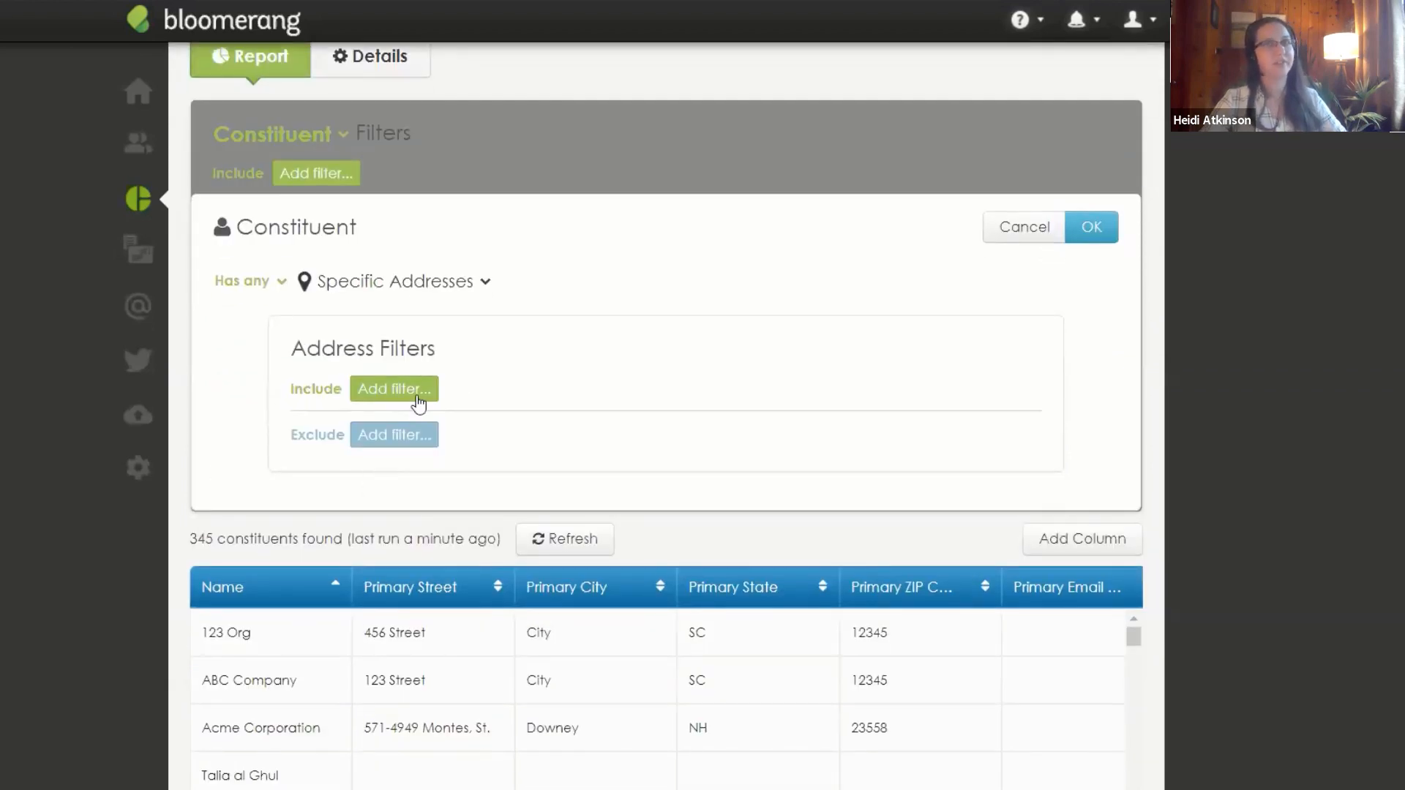
{"action": "left_click", "coordinate": [414, 391]}
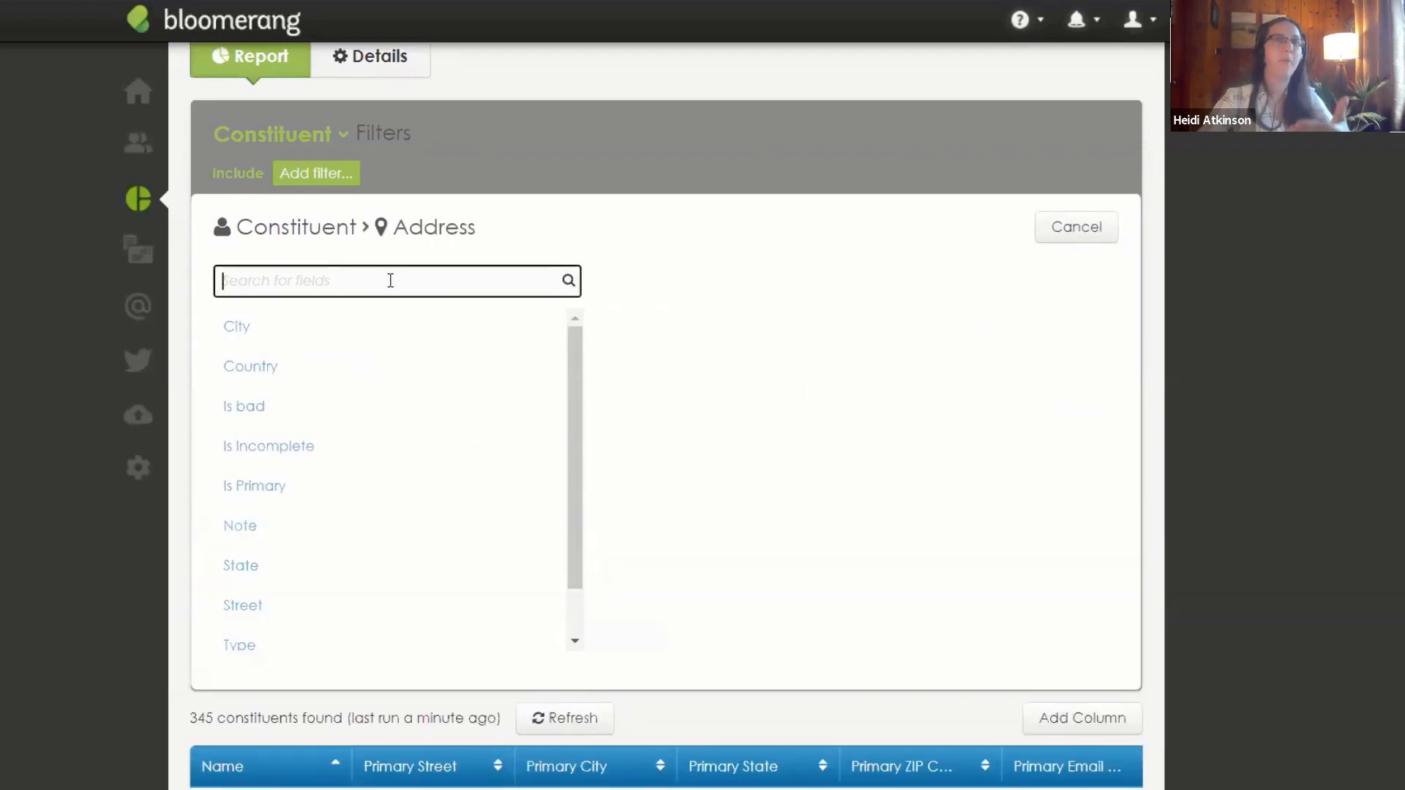
{"action": "type", "text": "prid"}
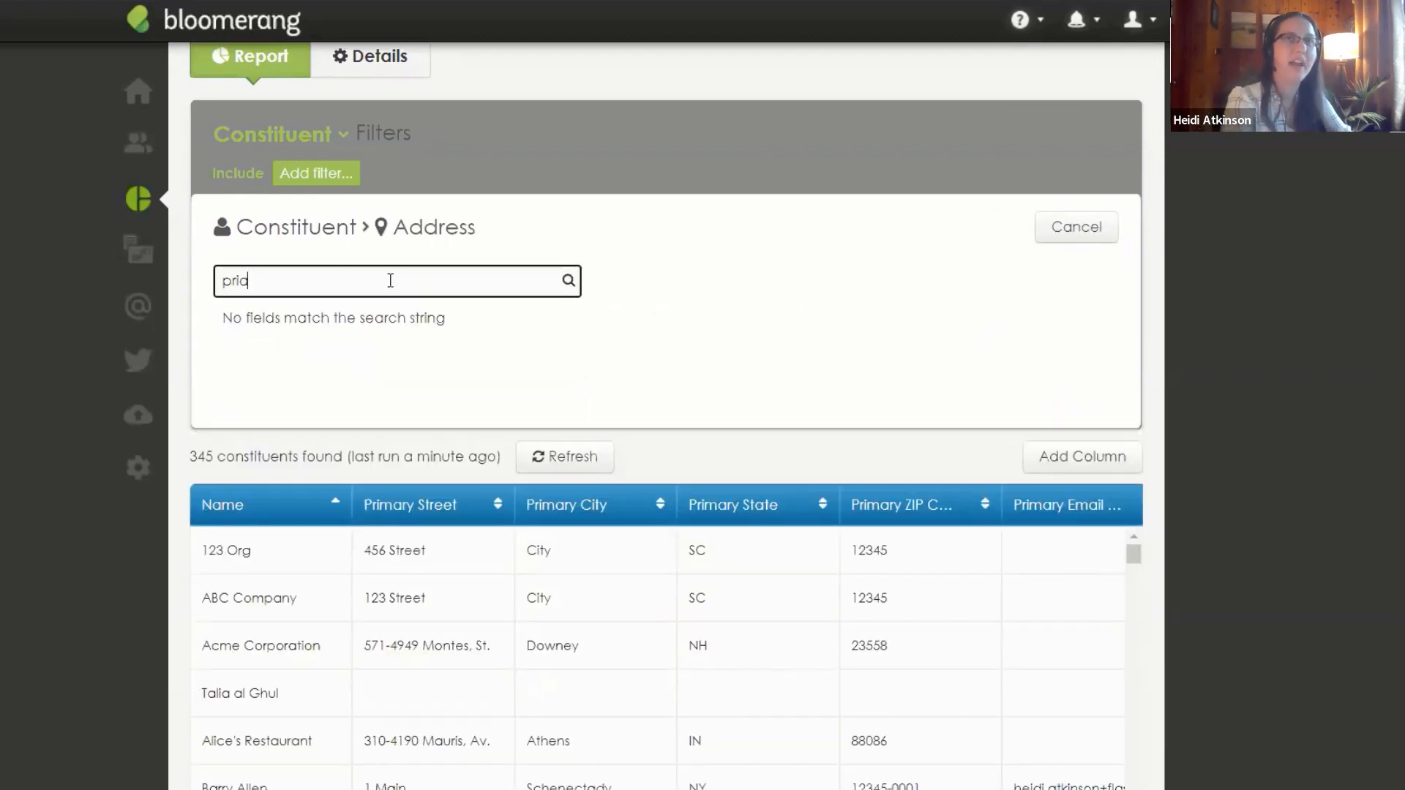
{"action": "key", "text": "BackSpace"}
{"action": "key", "text": "BackSpace"}
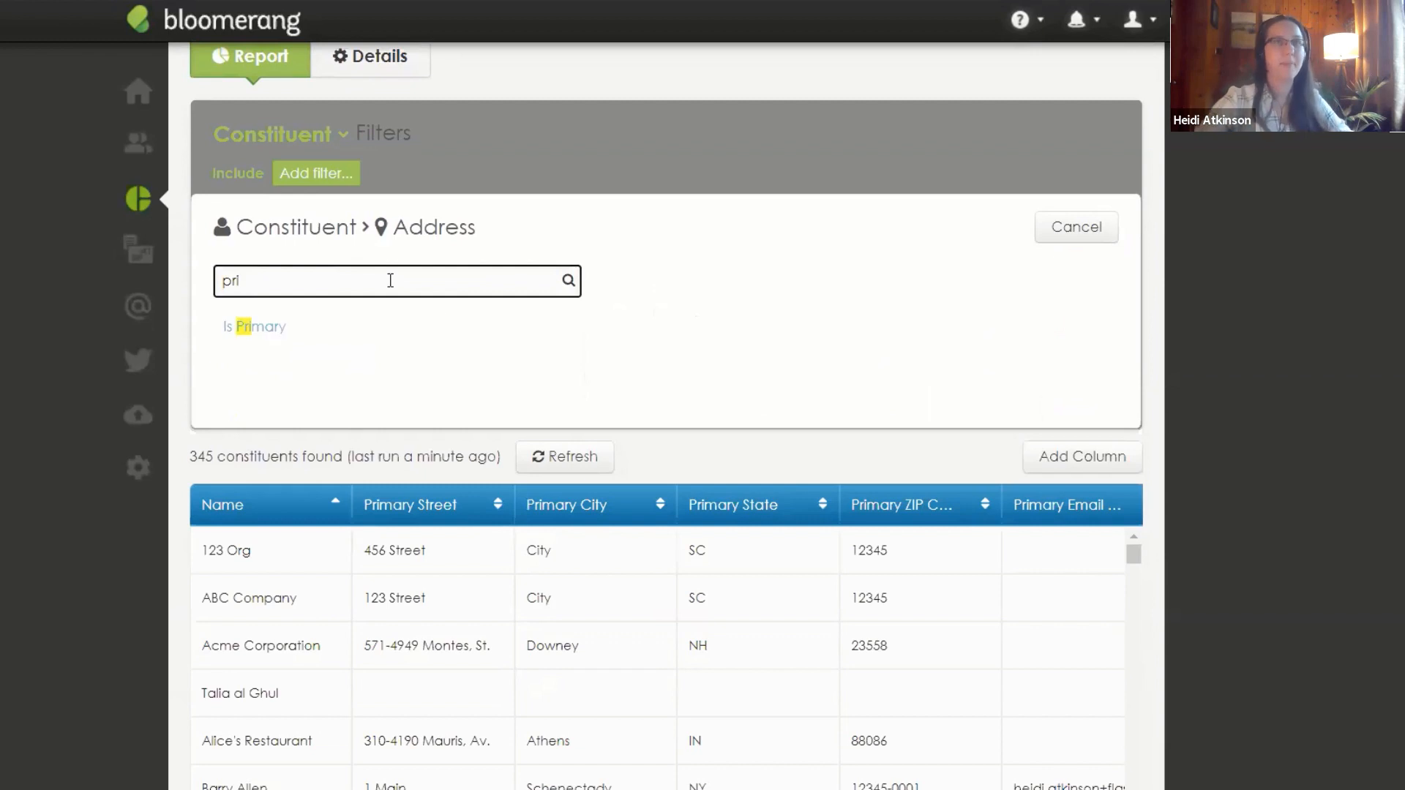
{"action": "left_click", "coordinate": [333, 325]}
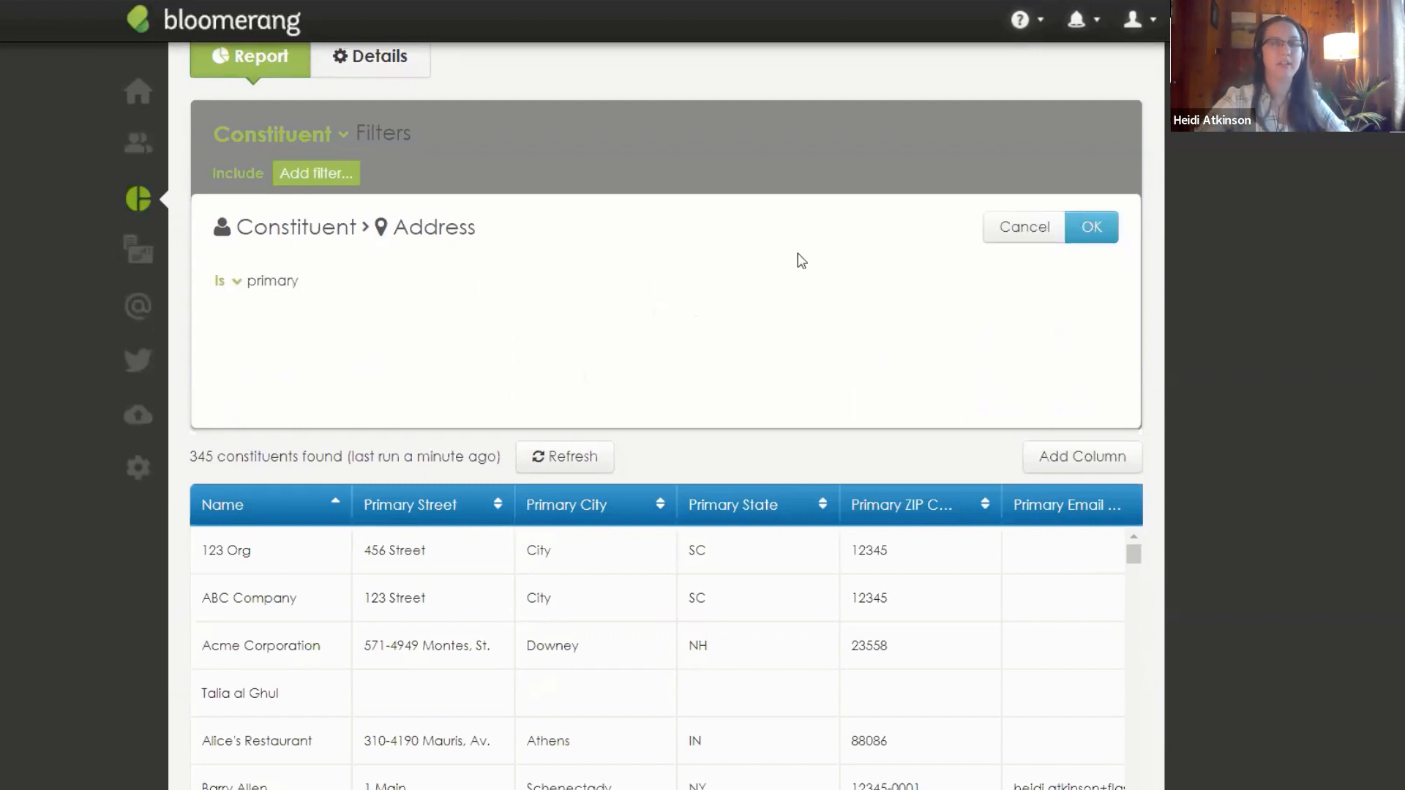
{"action": "left_click", "coordinate": [1089, 230]}
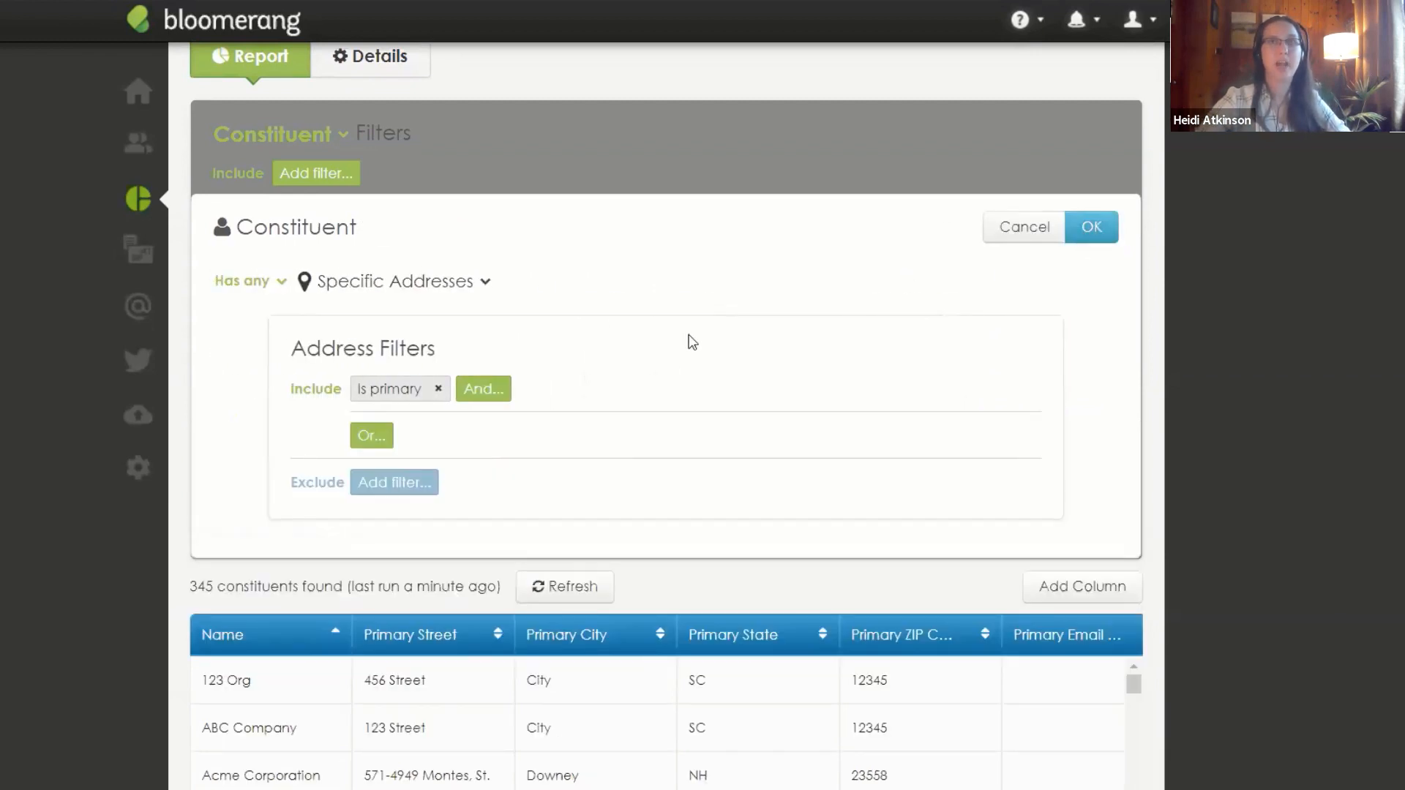
Step: Add a second address condition, Is not bad, and apply the Specific Addresses filter to the report
{"action": "left_click", "coordinate": [498, 390]}
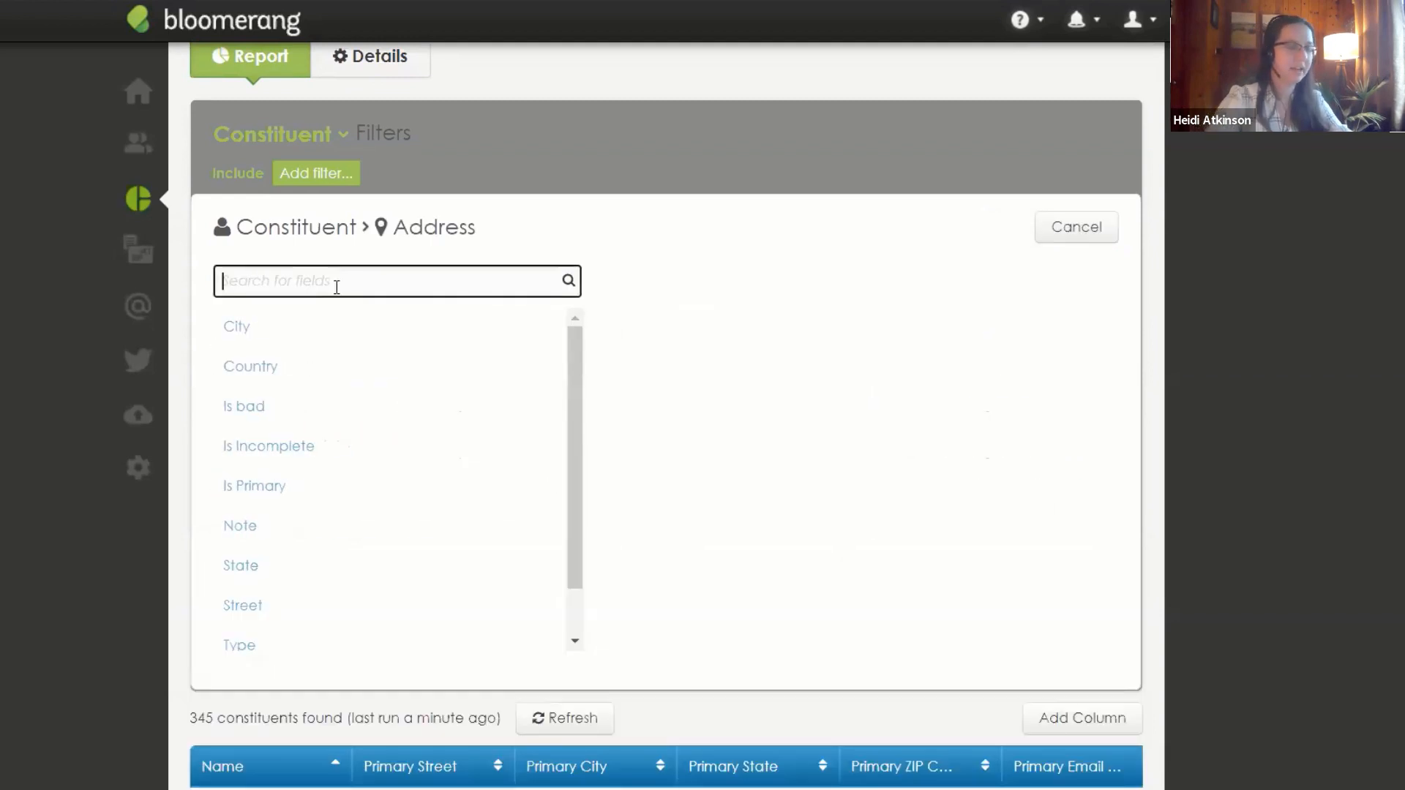
{"action": "type", "text": "bad"}
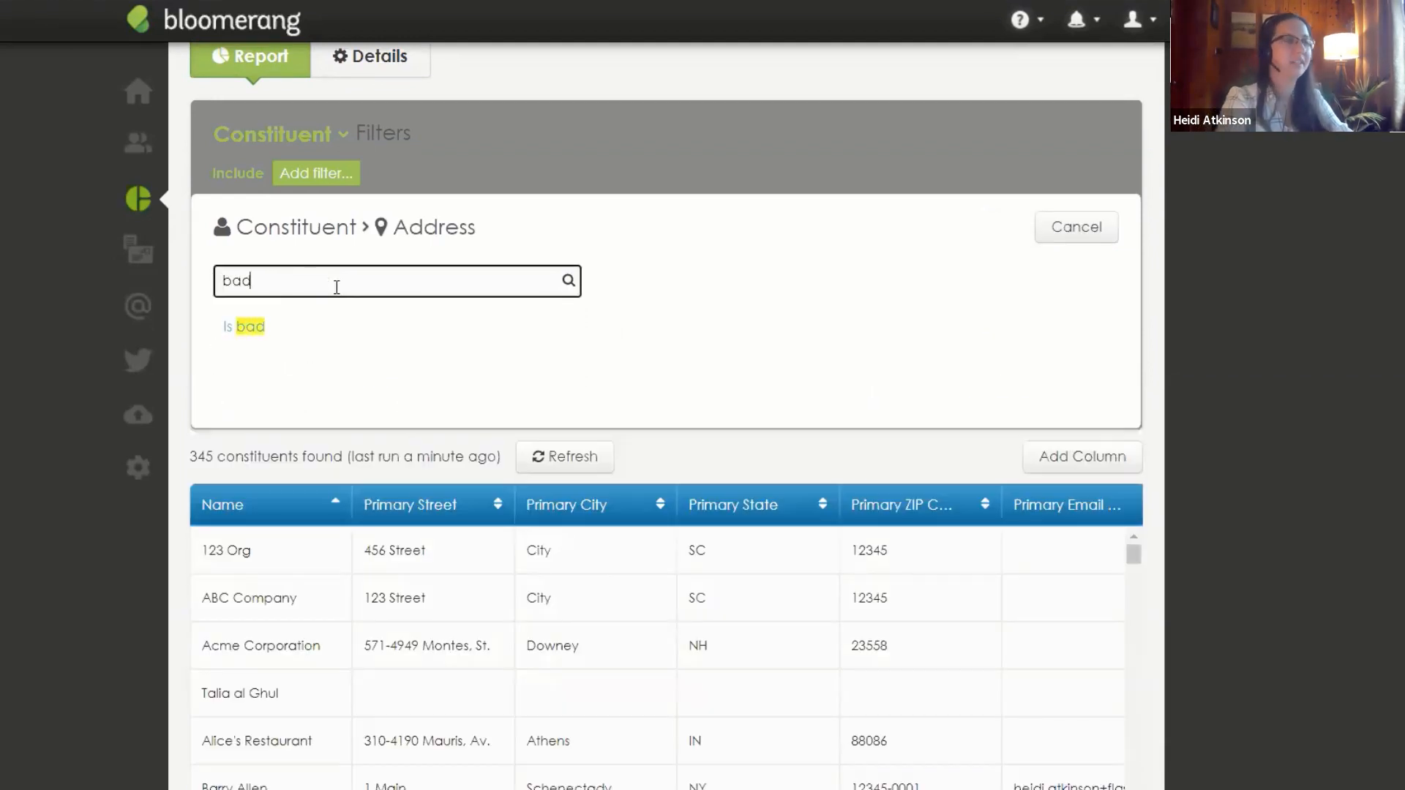
{"action": "left_click", "coordinate": [286, 335]}
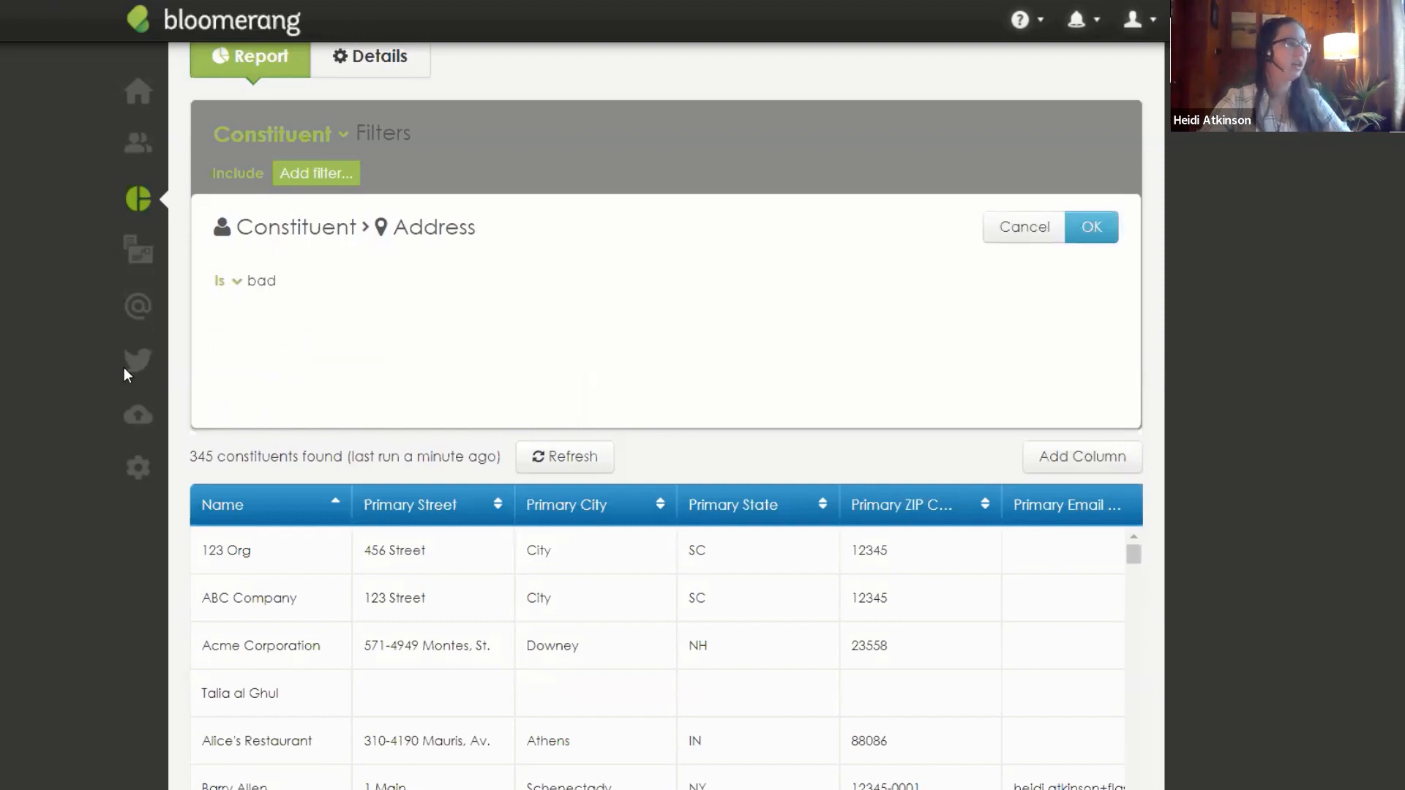
{"action": "left_click", "coordinate": [228, 283]}
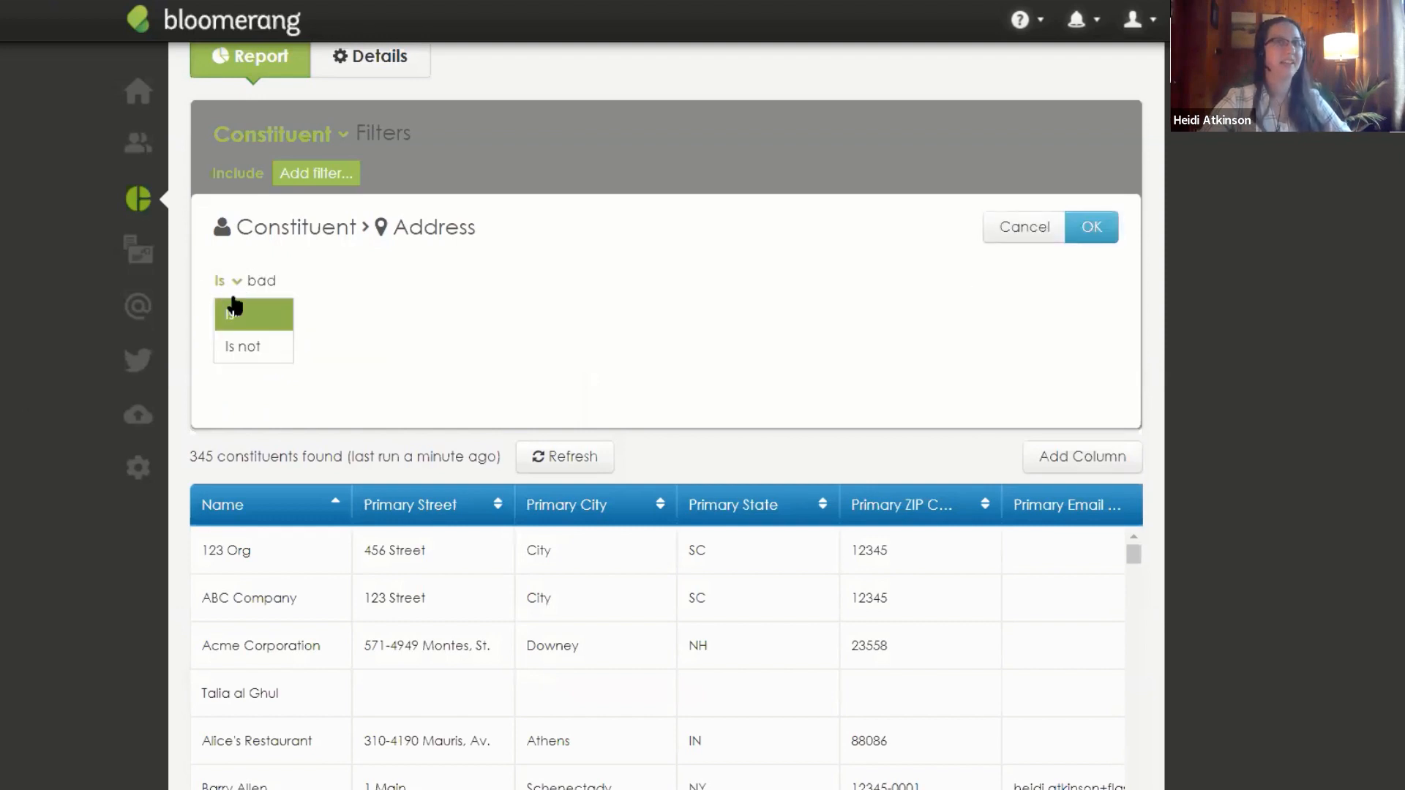
{"action": "left_click", "coordinate": [239, 346]}
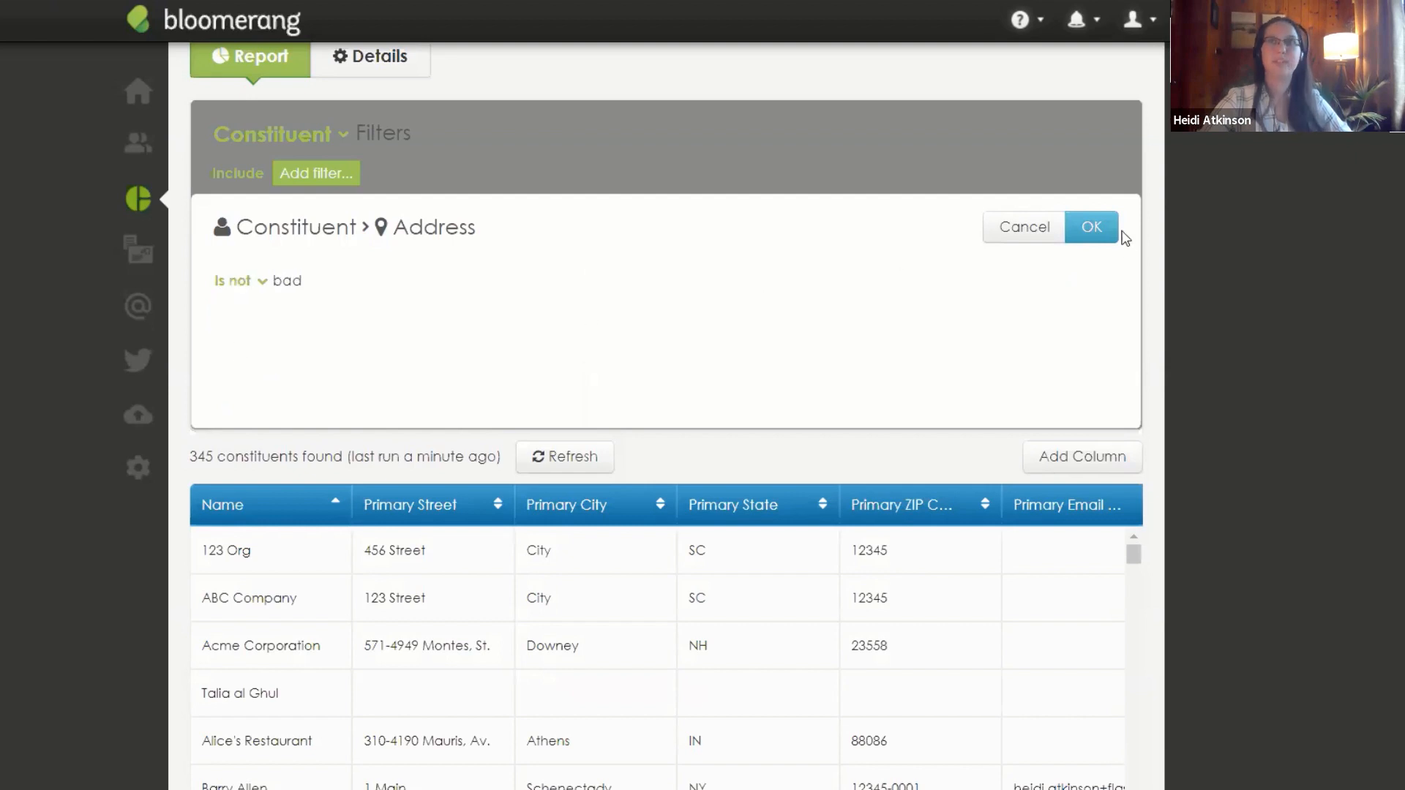
{"action": "left_click", "coordinate": [1094, 231]}
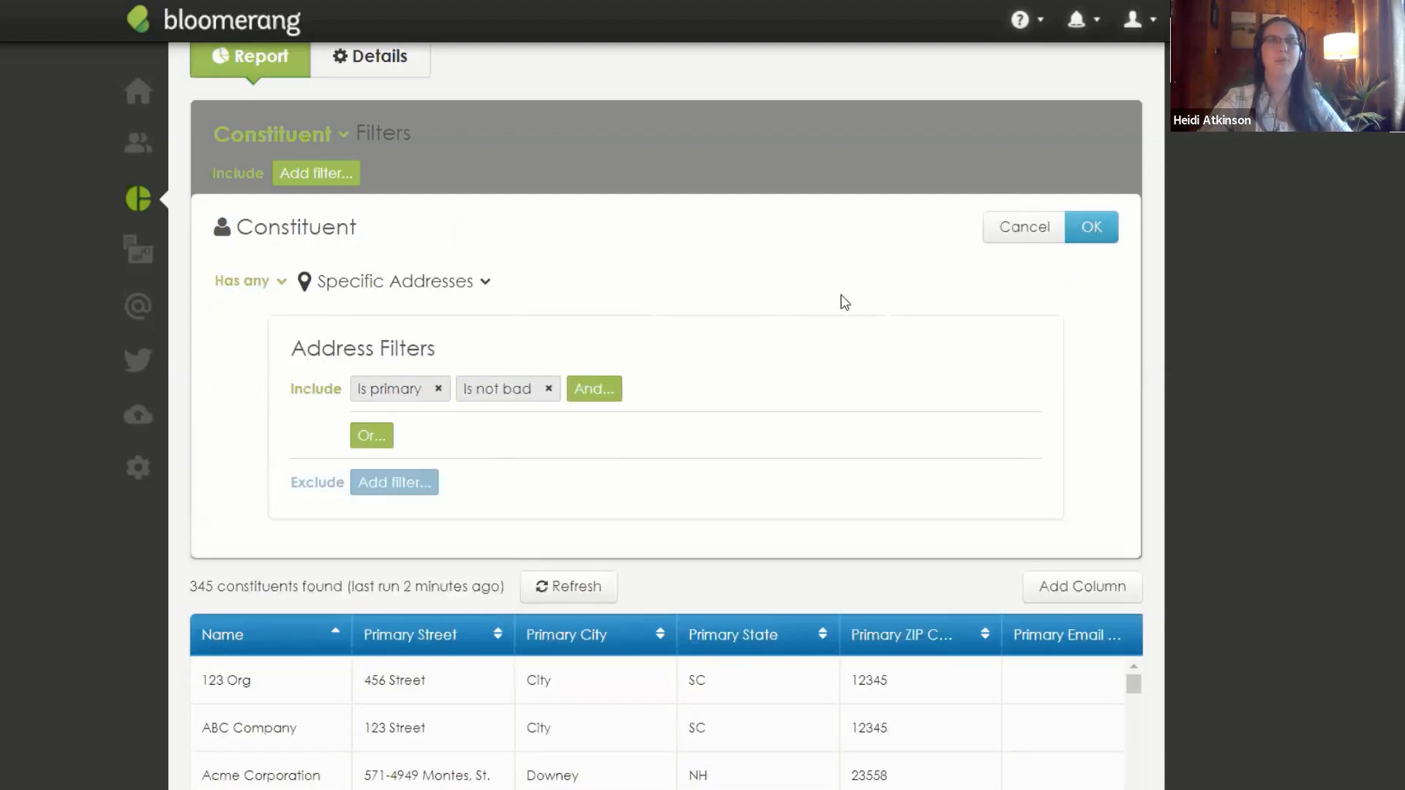
{"action": "scroll", "coordinate": [463, 243], "scroll_direction": "up", "scroll_amount": 2}
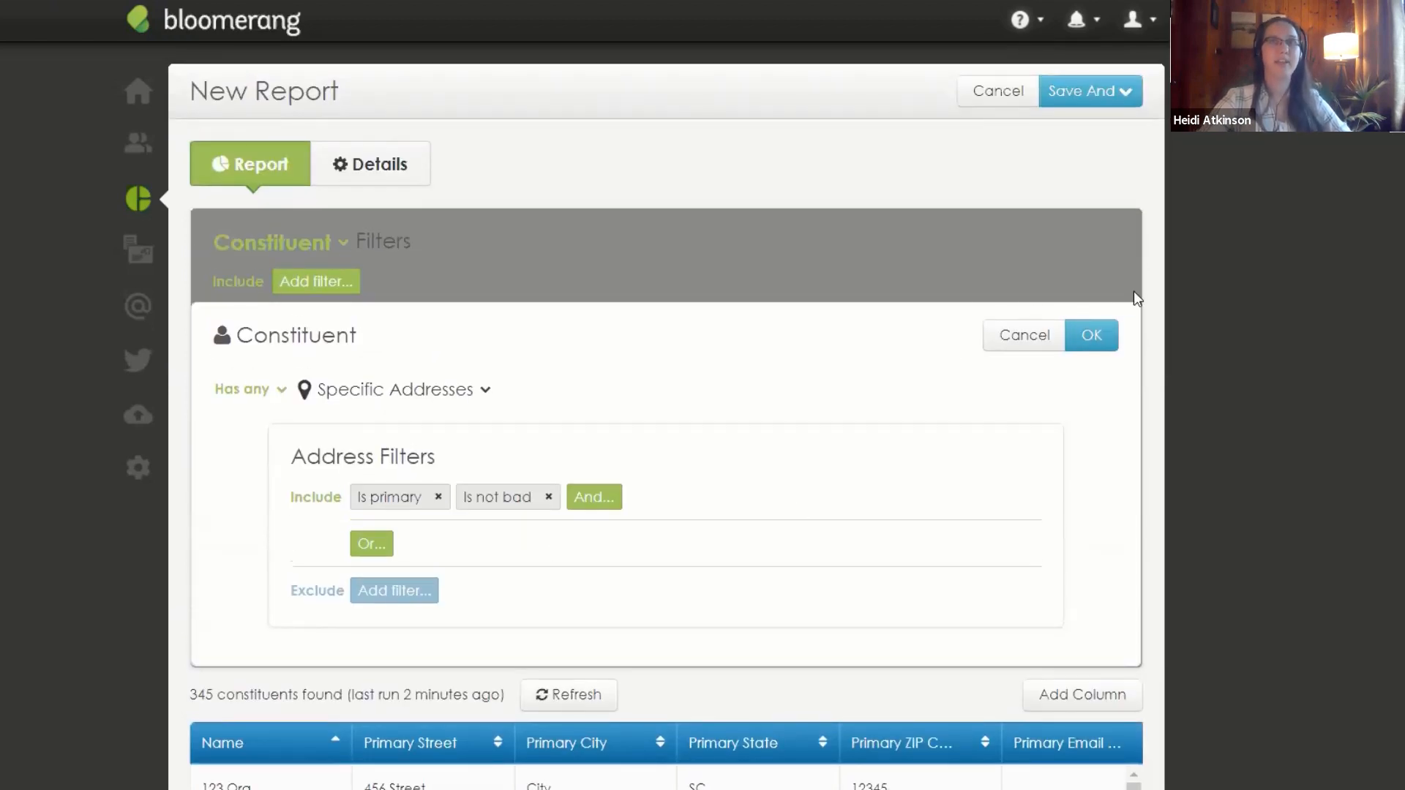
{"action": "triple_click", "coordinate": [199, 696]}
{"action": "left_click", "coordinate": [199, 696]}
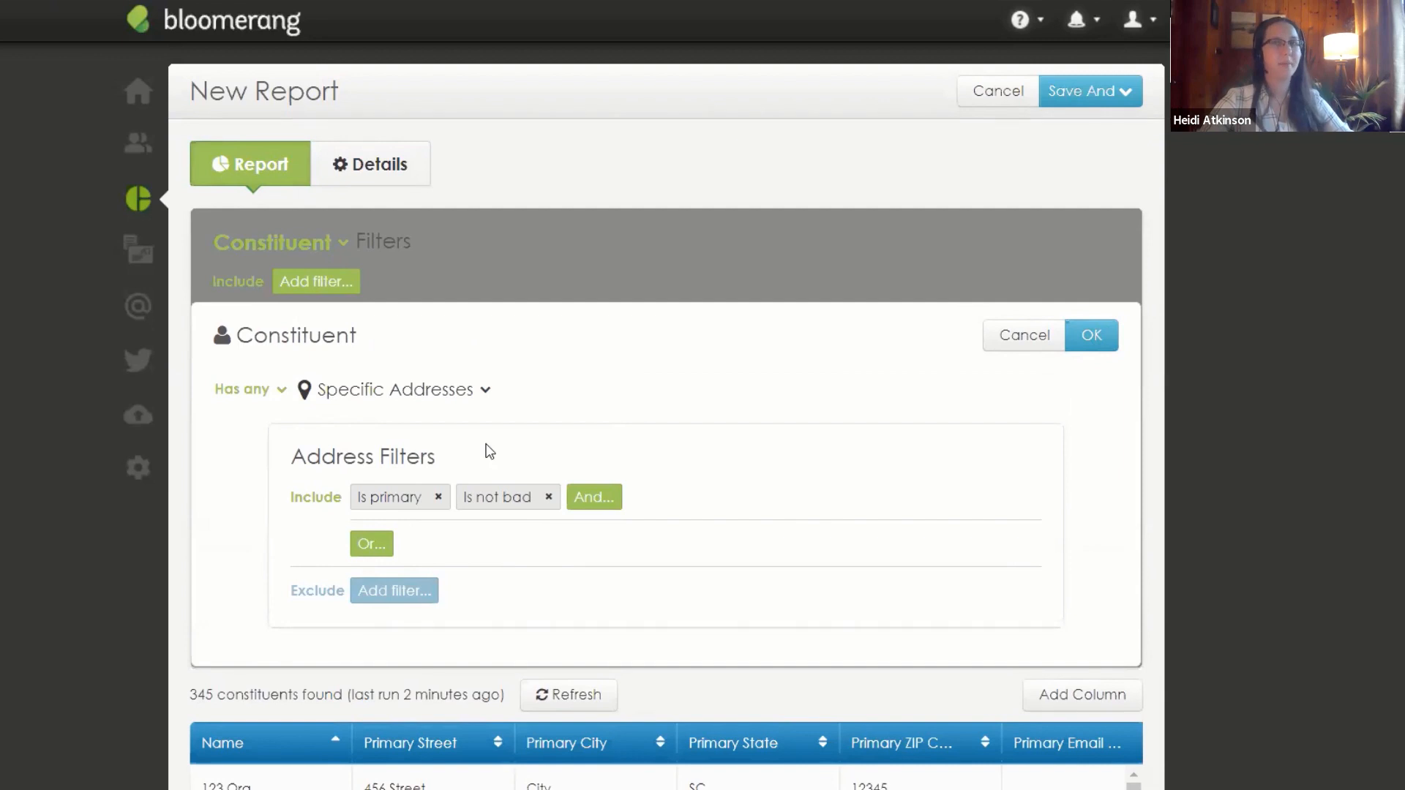
{"action": "left_click", "coordinate": [1091, 337]}
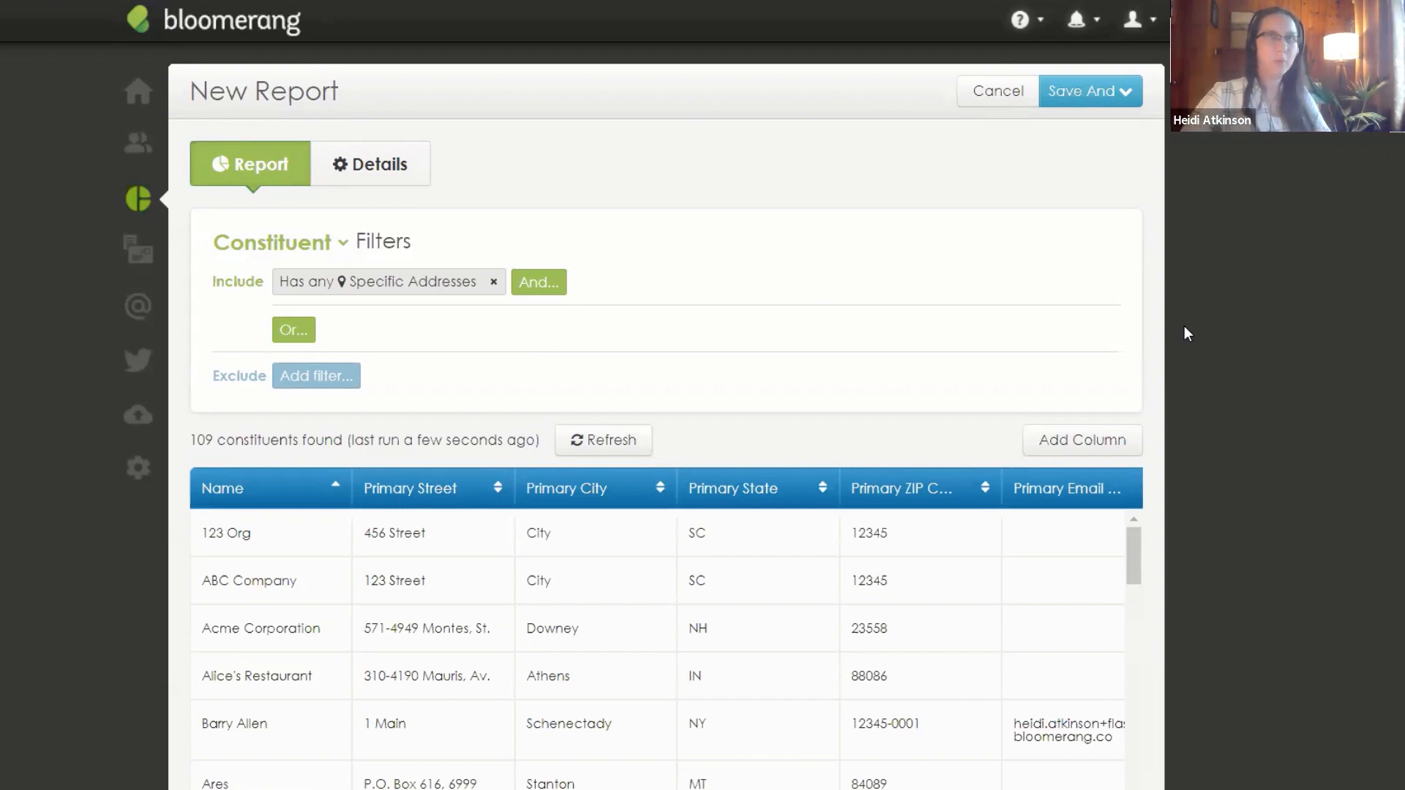
Step: Start an additional And condition on Communication Restrictions in the constituent include filters
{"action": "left_click", "coordinate": [535, 293]}
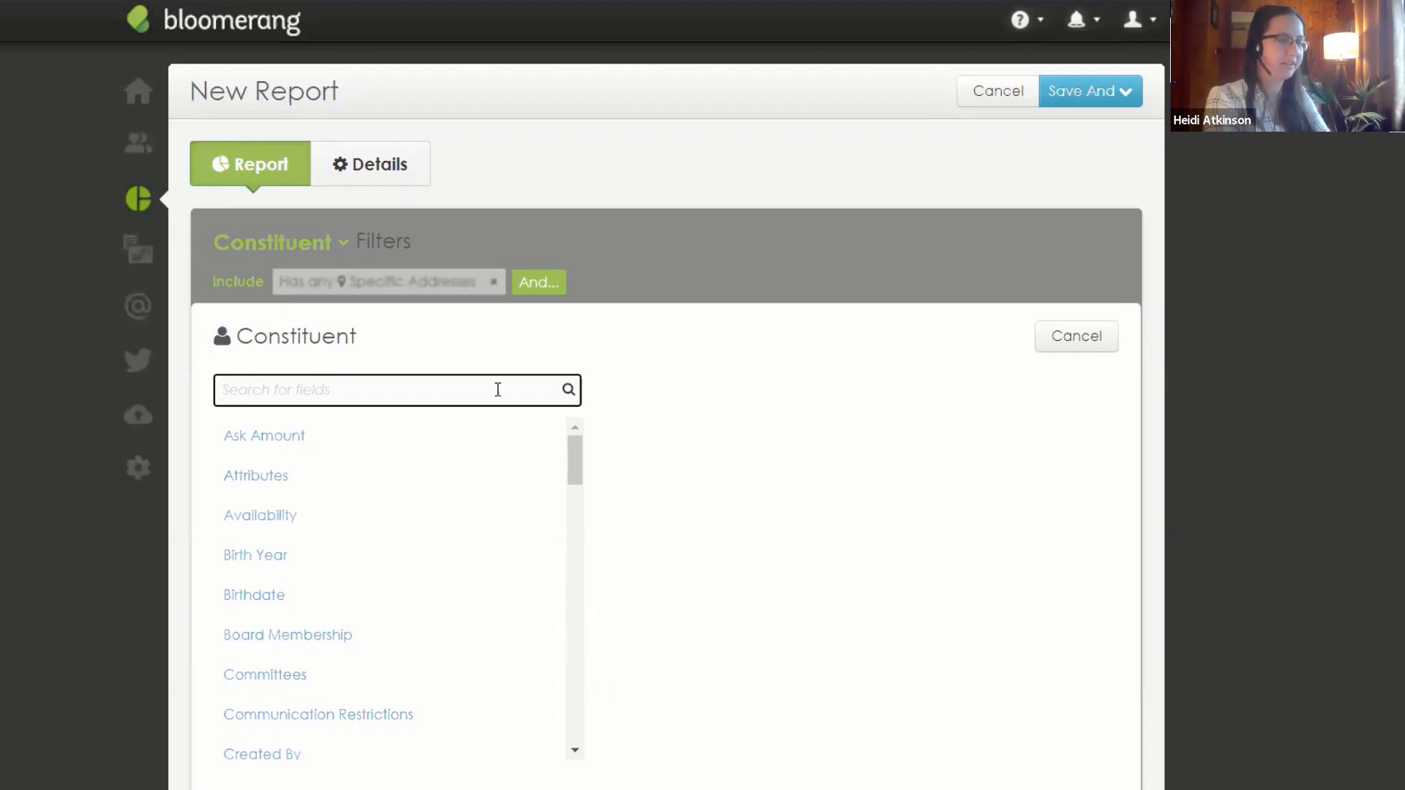
{"action": "type", "text": "c"}
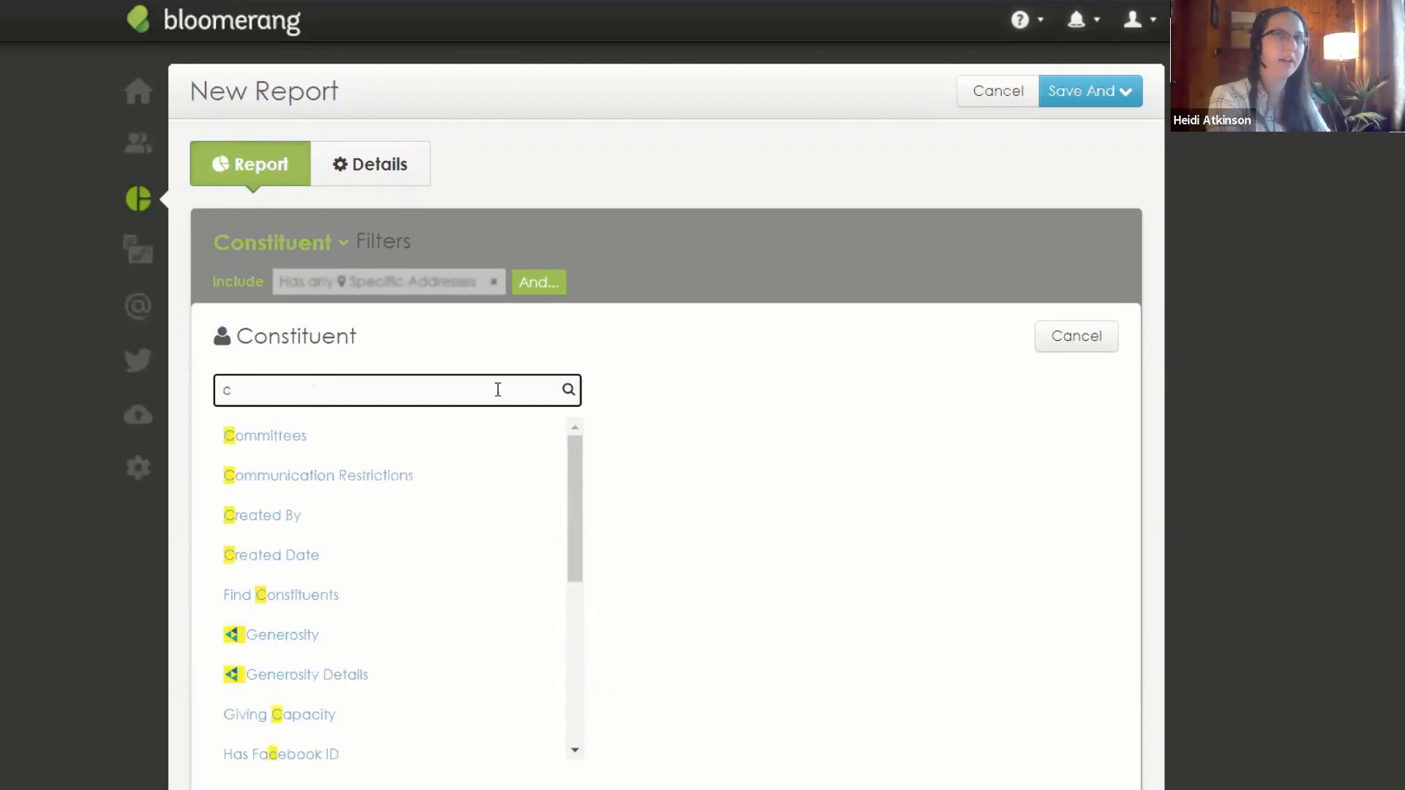
{"action": "type", "text": "om"}
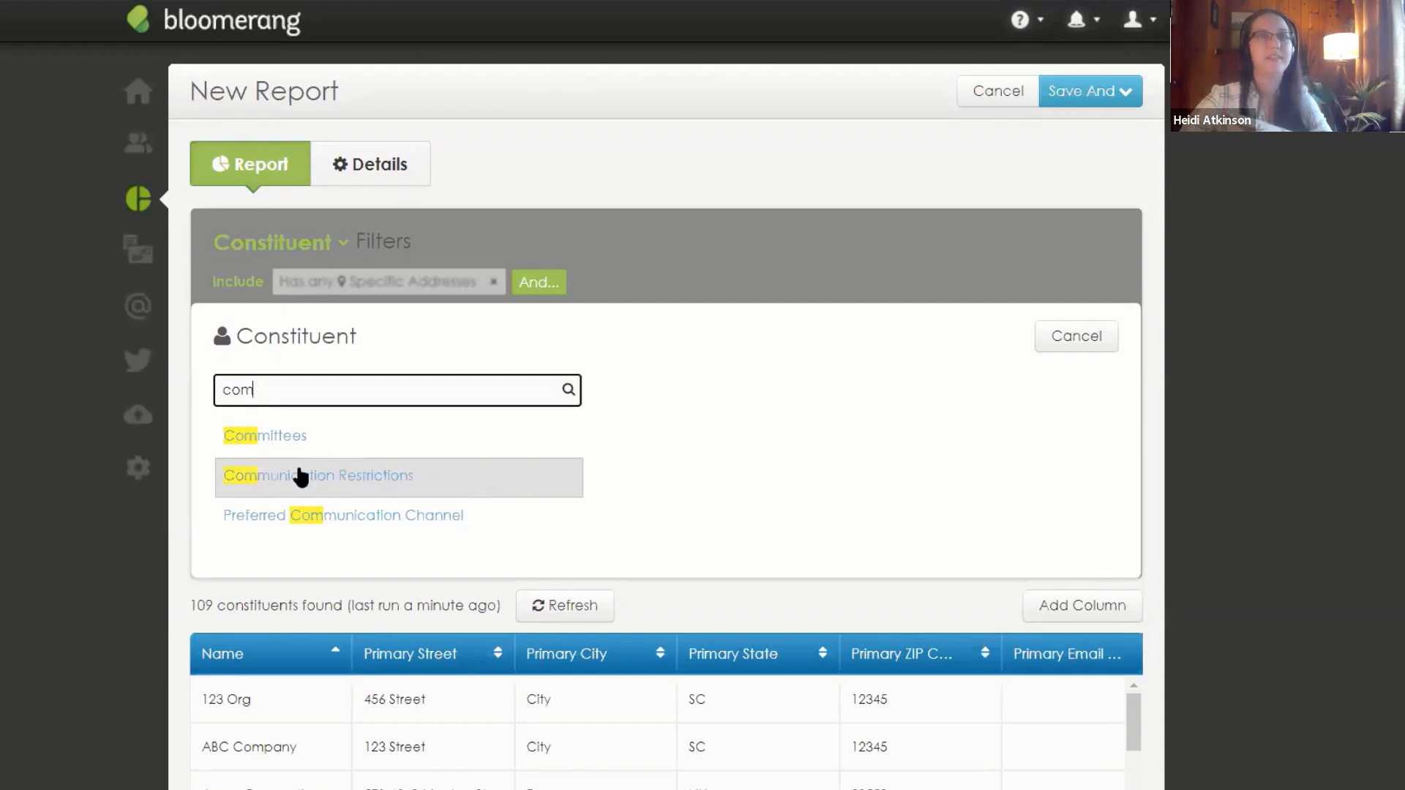
{"action": "left_click", "coordinate": [426, 485]}
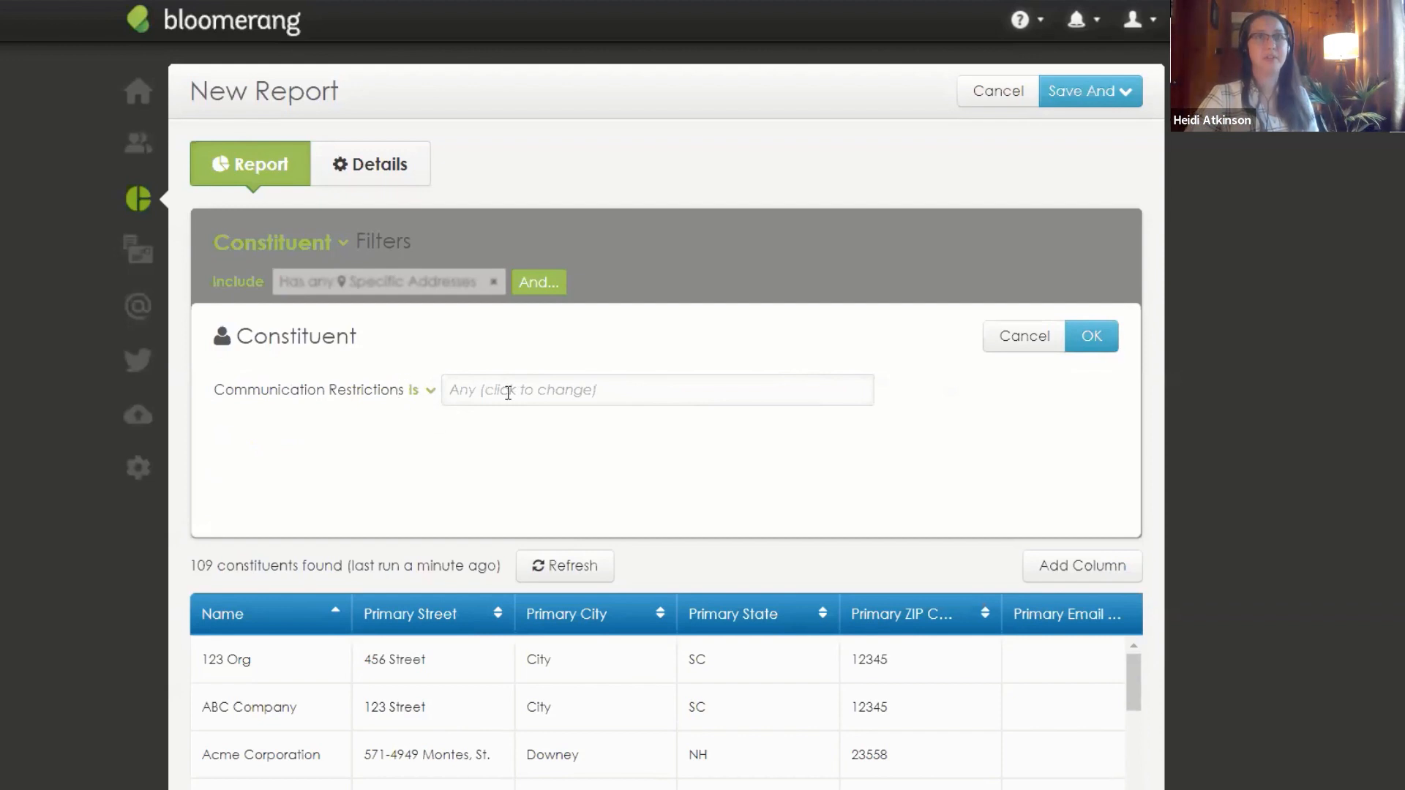
Step: Set the Communication Restrictions condition to Do Not Mail or Do Not Solicit and apply it to the include filters
{"action": "left_click", "coordinate": [485, 393]}
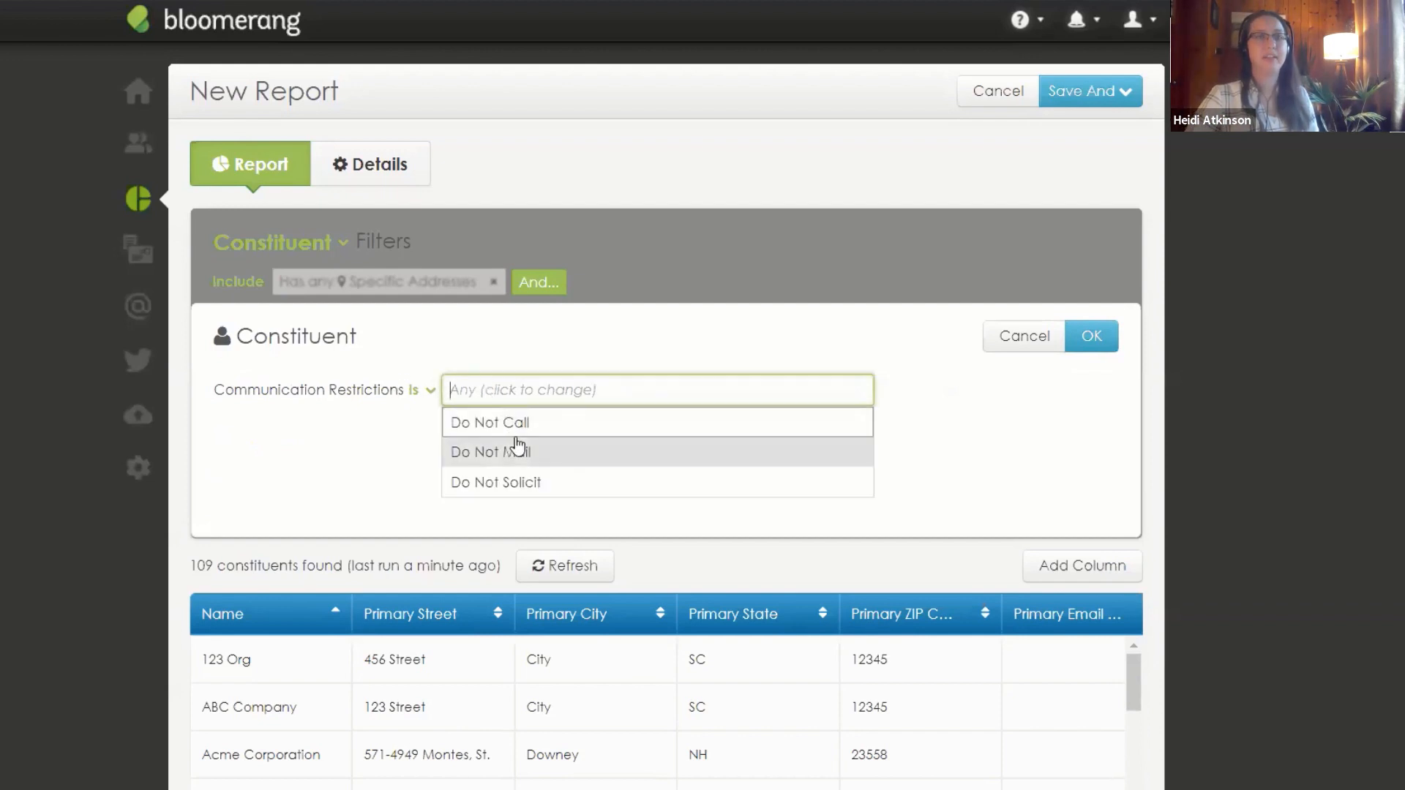
{"action": "left_click", "coordinate": [422, 395]}
{"action": "left_click", "coordinate": [423, 424]}
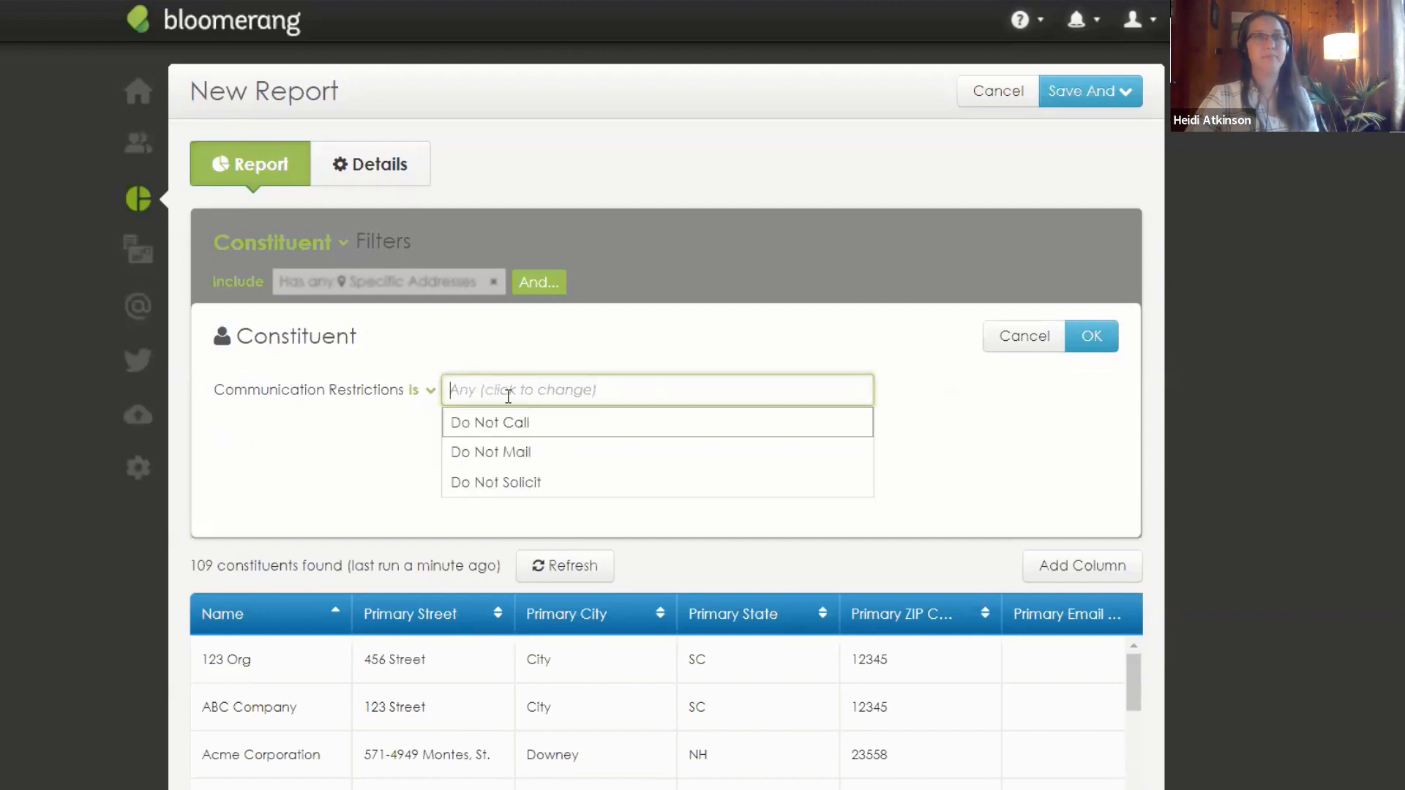
{"action": "left_click", "coordinate": [520, 424]}
{"action": "left_click", "coordinate": [542, 390]}
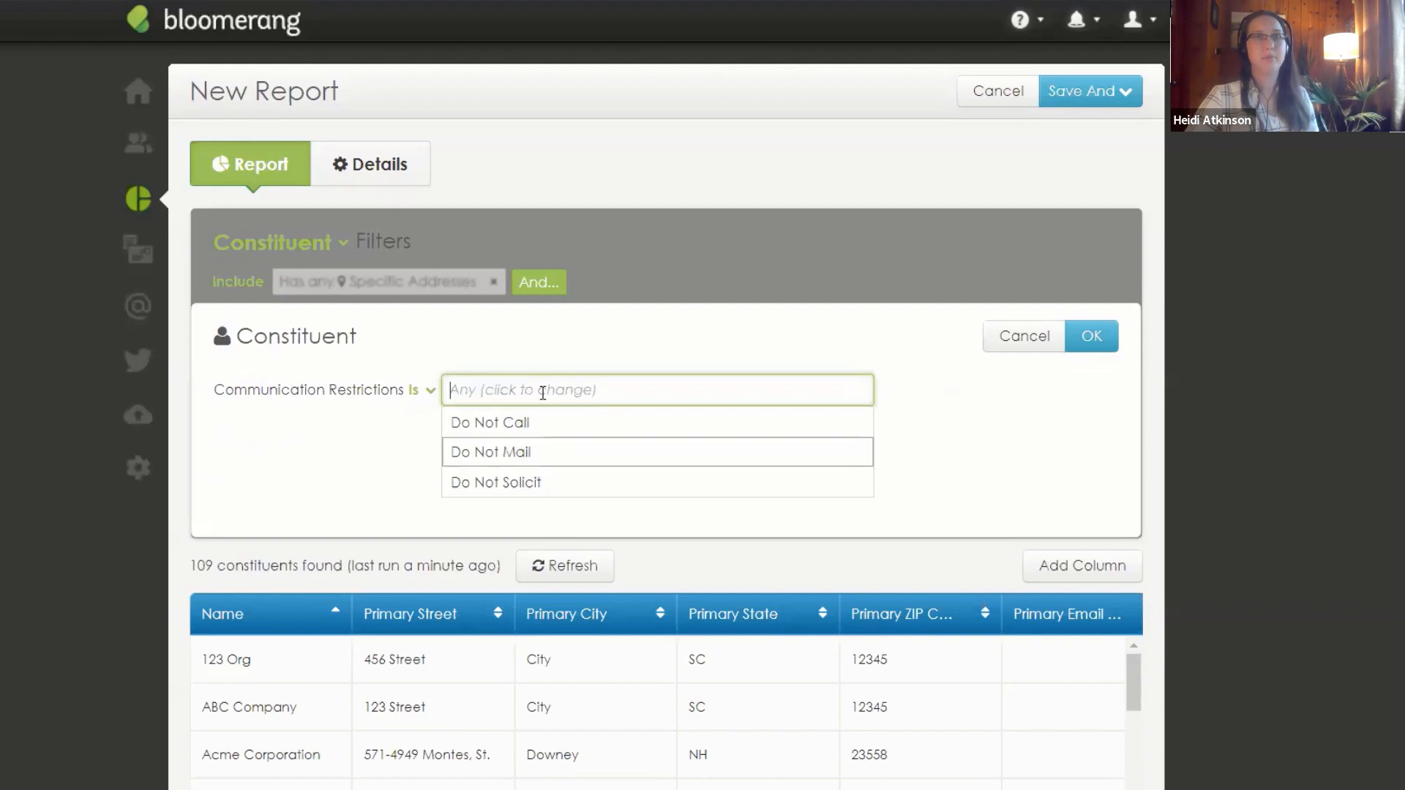
{"action": "left_click", "coordinate": [556, 443]}
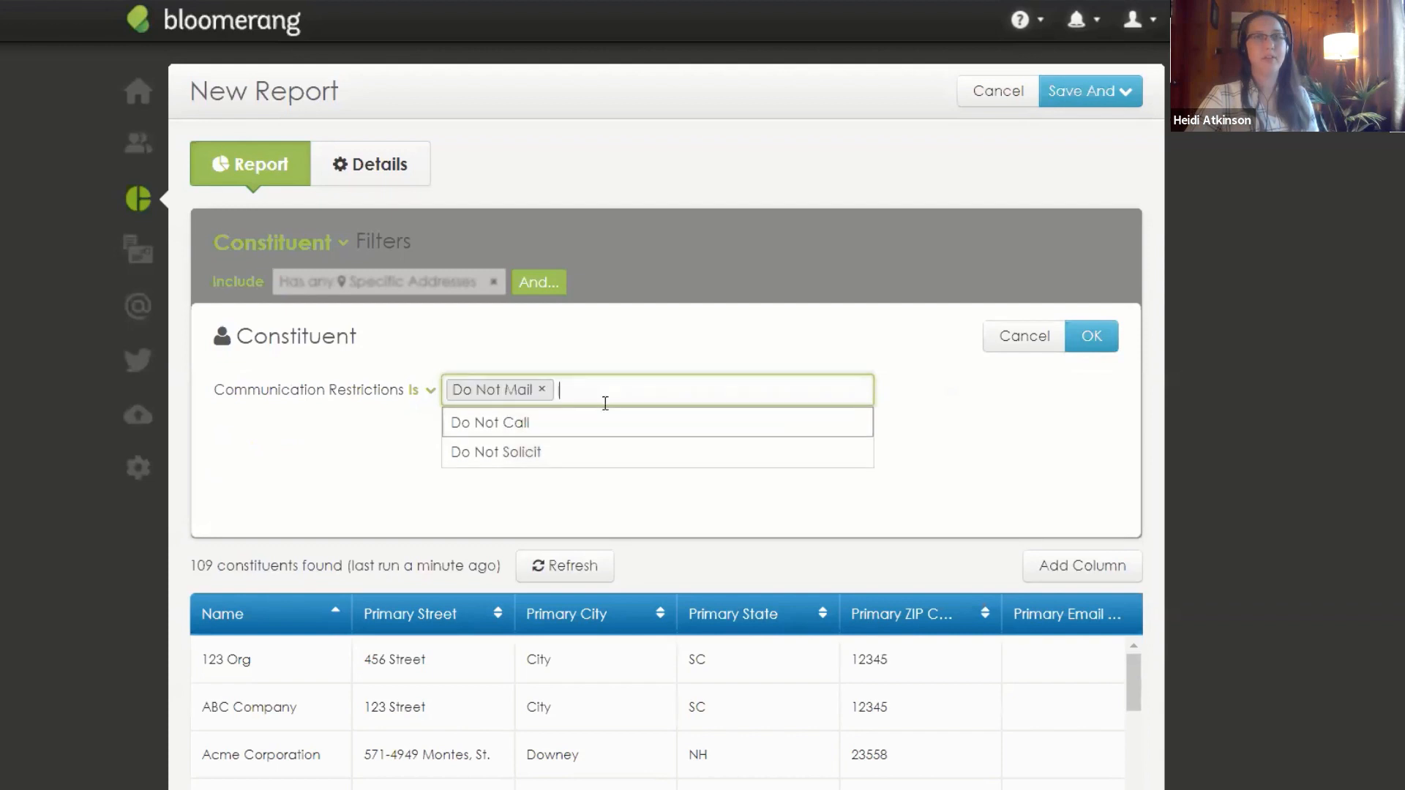
{"action": "left_click", "coordinate": [568, 454]}
{"action": "left_click", "coordinate": [1091, 341]}
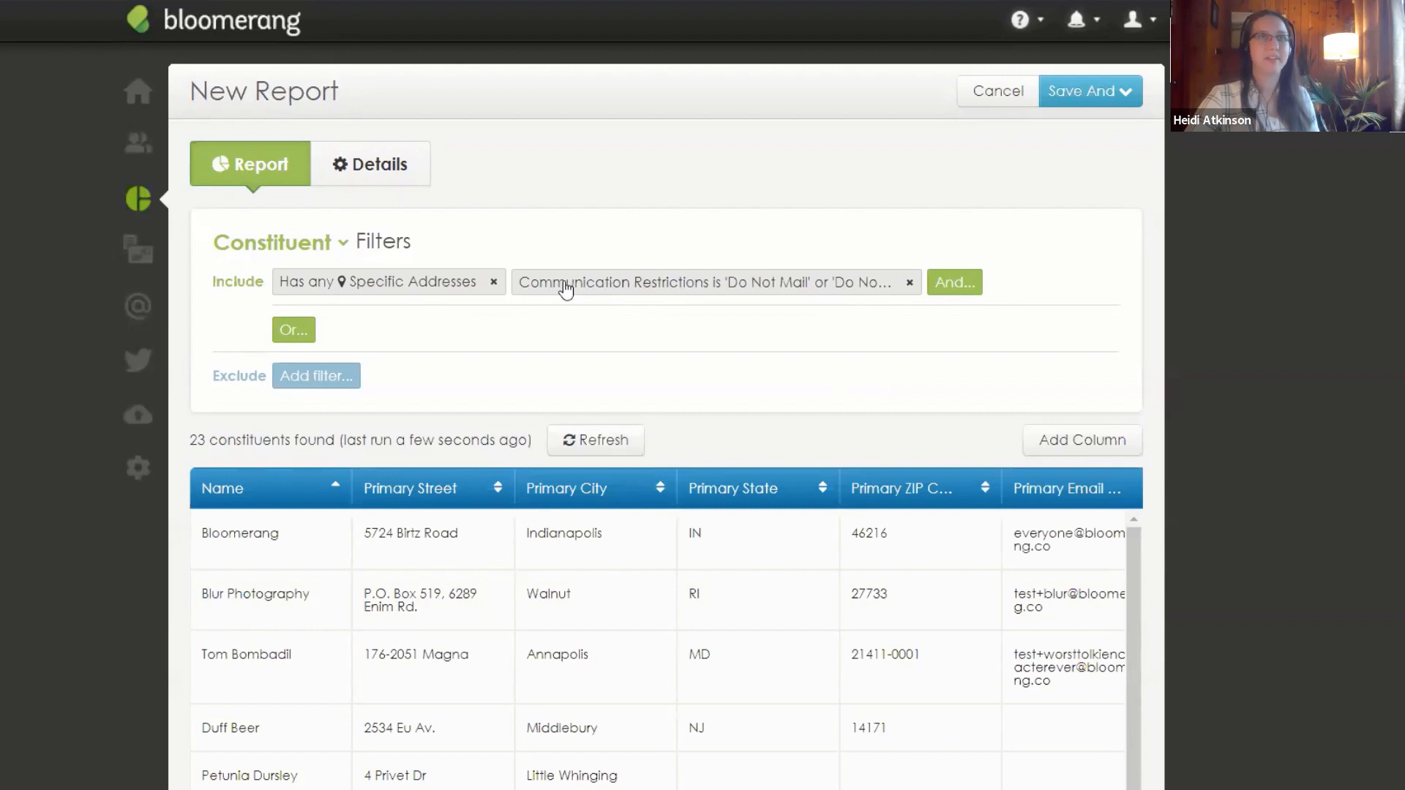
Step: Move the Communication Restrictions filter from the include group to the exclude group
{"action": "left_click_drag", "start_coordinate": [565, 289], "coordinate": [268, 376]}
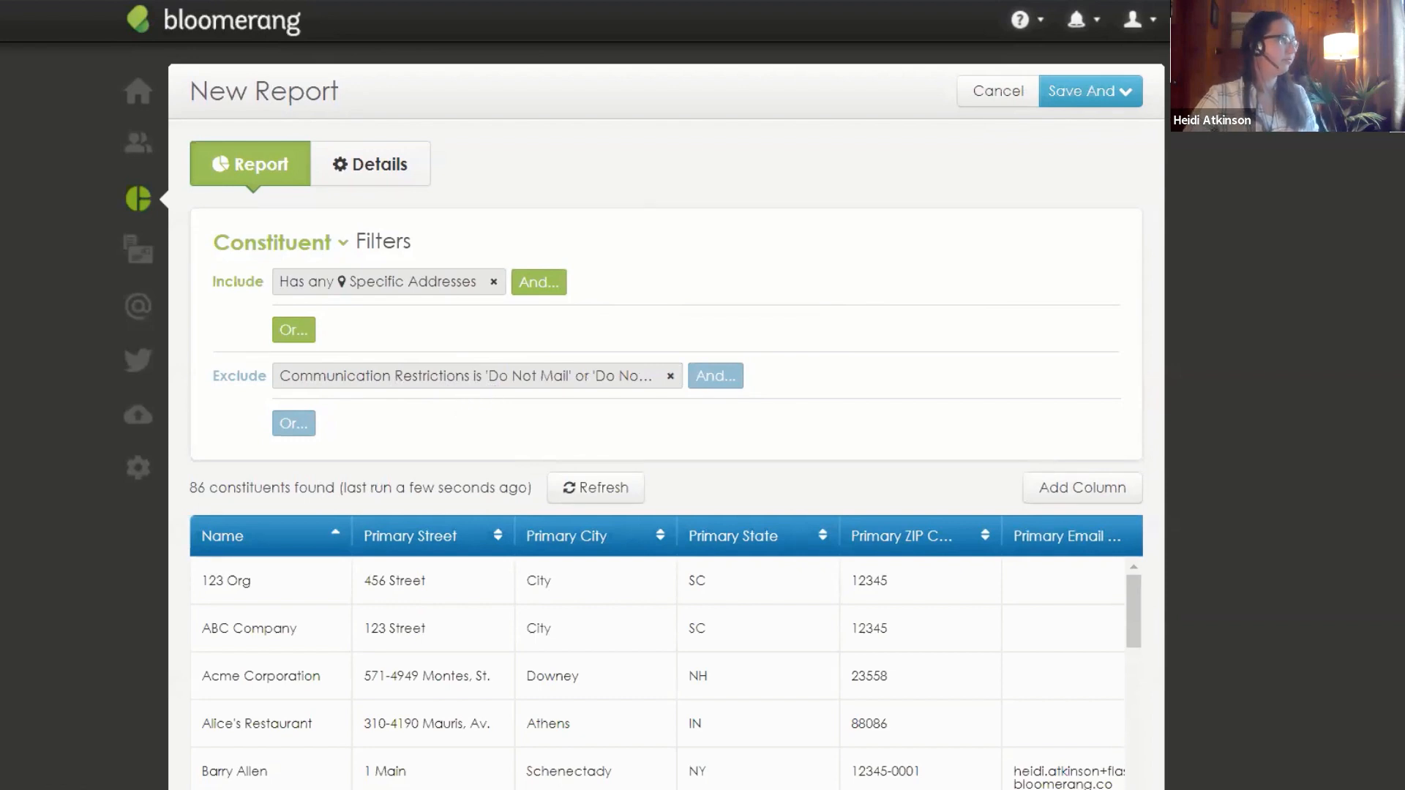
{"action": "double_click", "coordinate": [198, 487]}
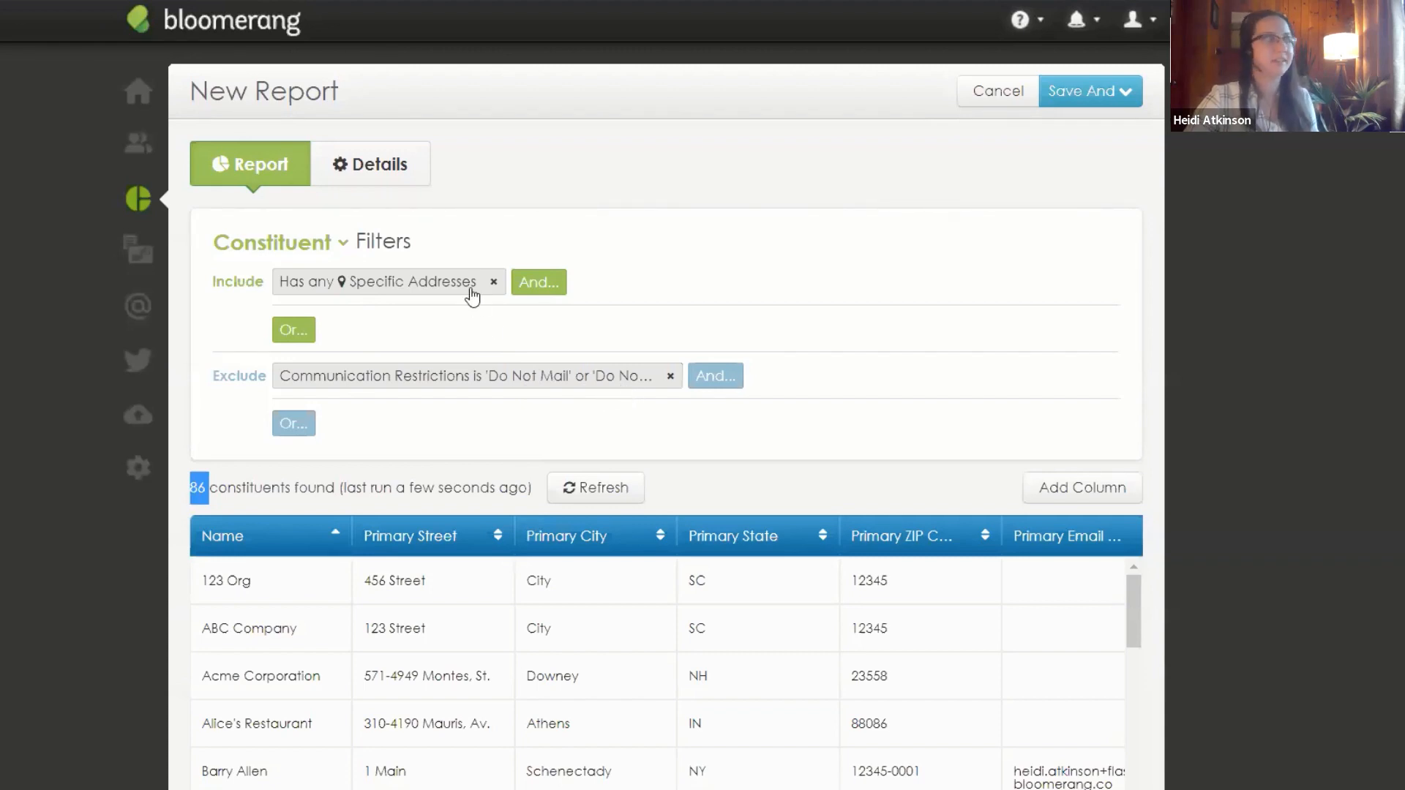
{"action": "left_click", "coordinate": [456, 324]}
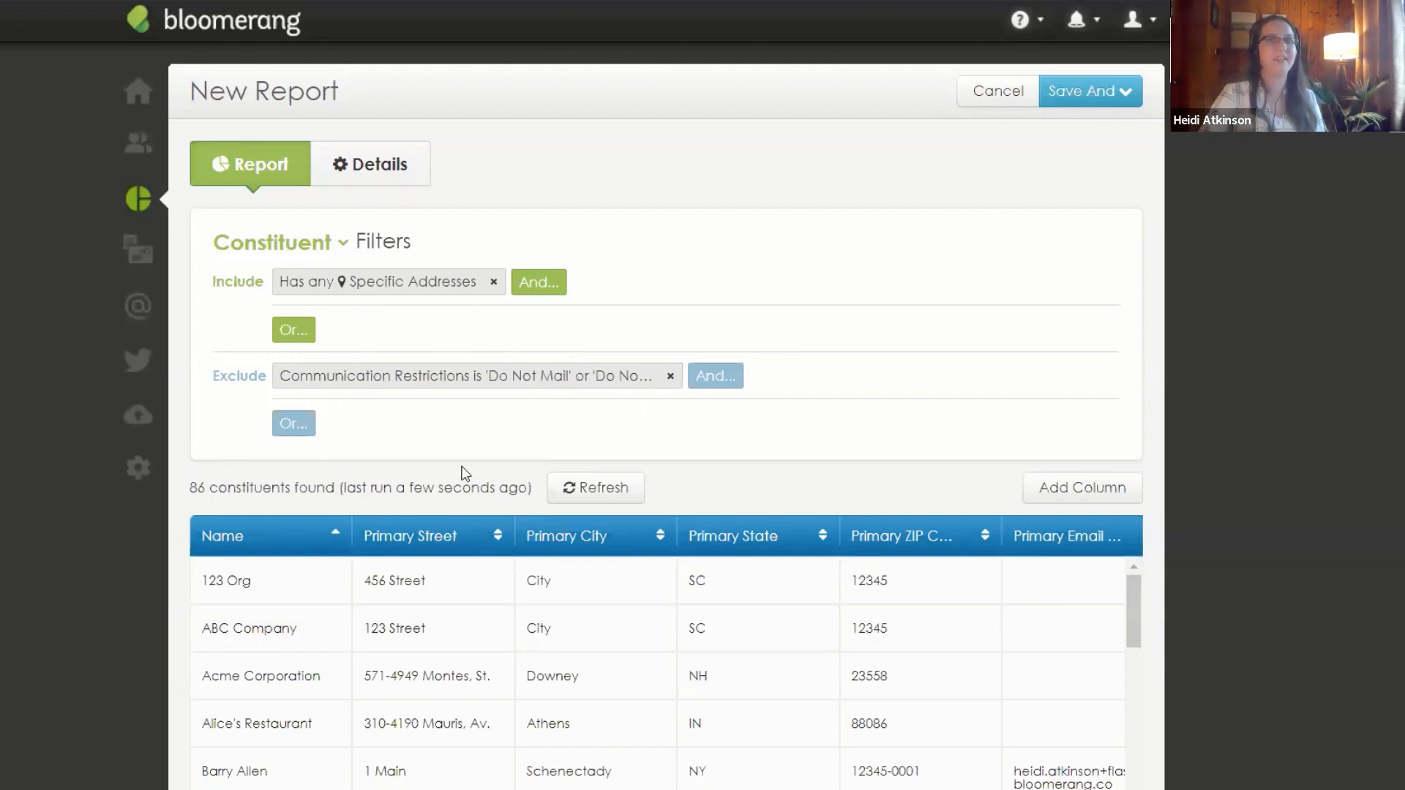
Step: Add an Or condition to the exclude filters for constituents whose Status is Deceased
{"action": "left_click", "coordinate": [291, 428]}
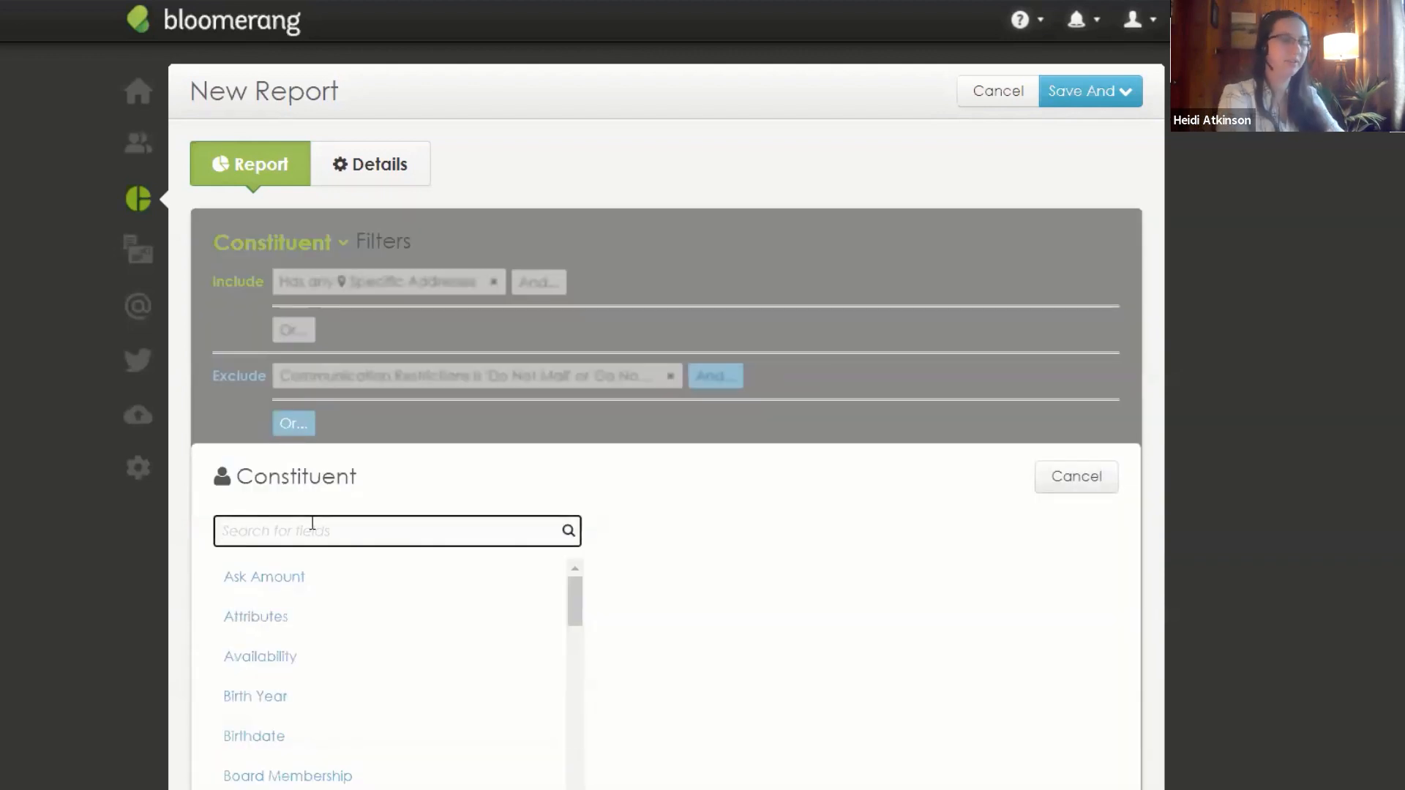
{"action": "type", "text": "sta"}
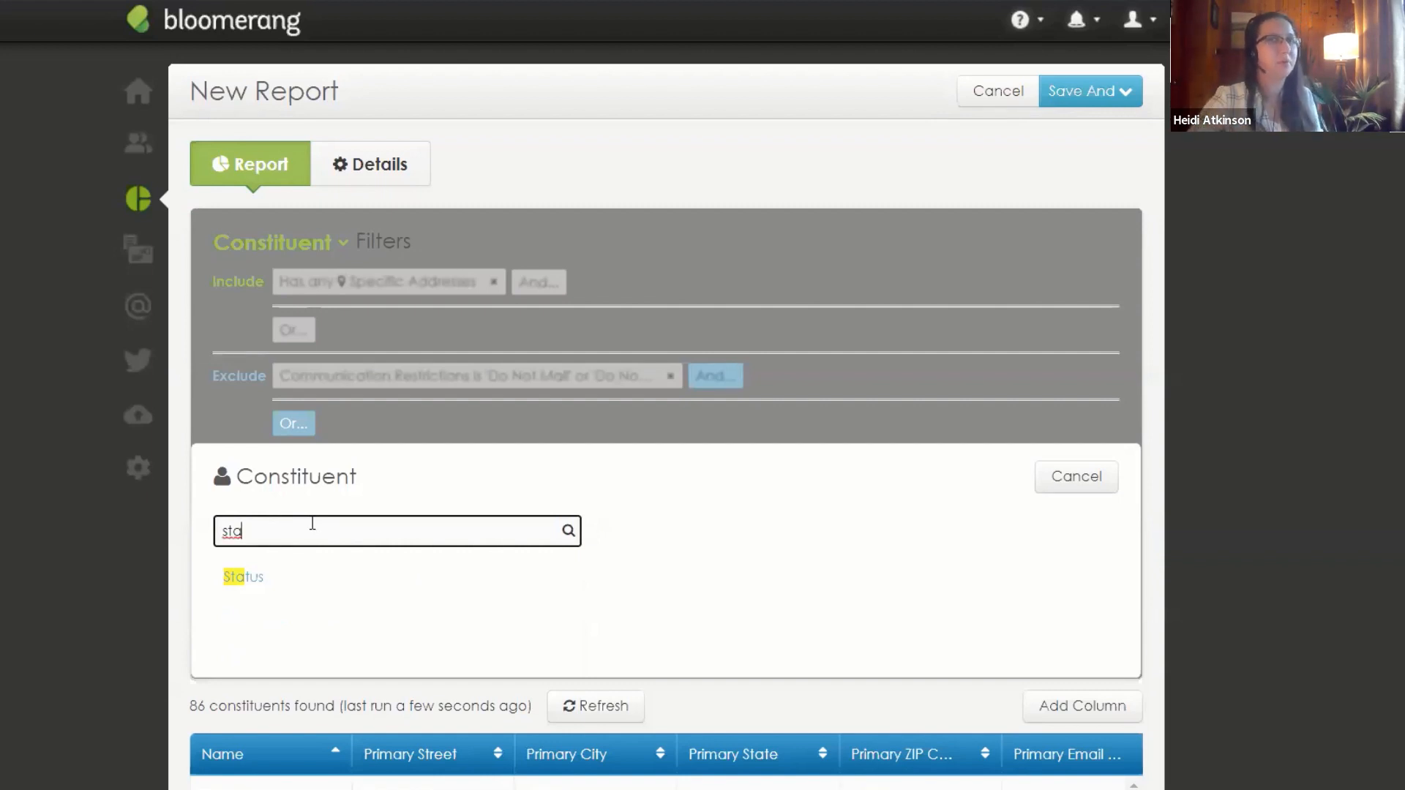
{"action": "left_click", "coordinate": [317, 575]}
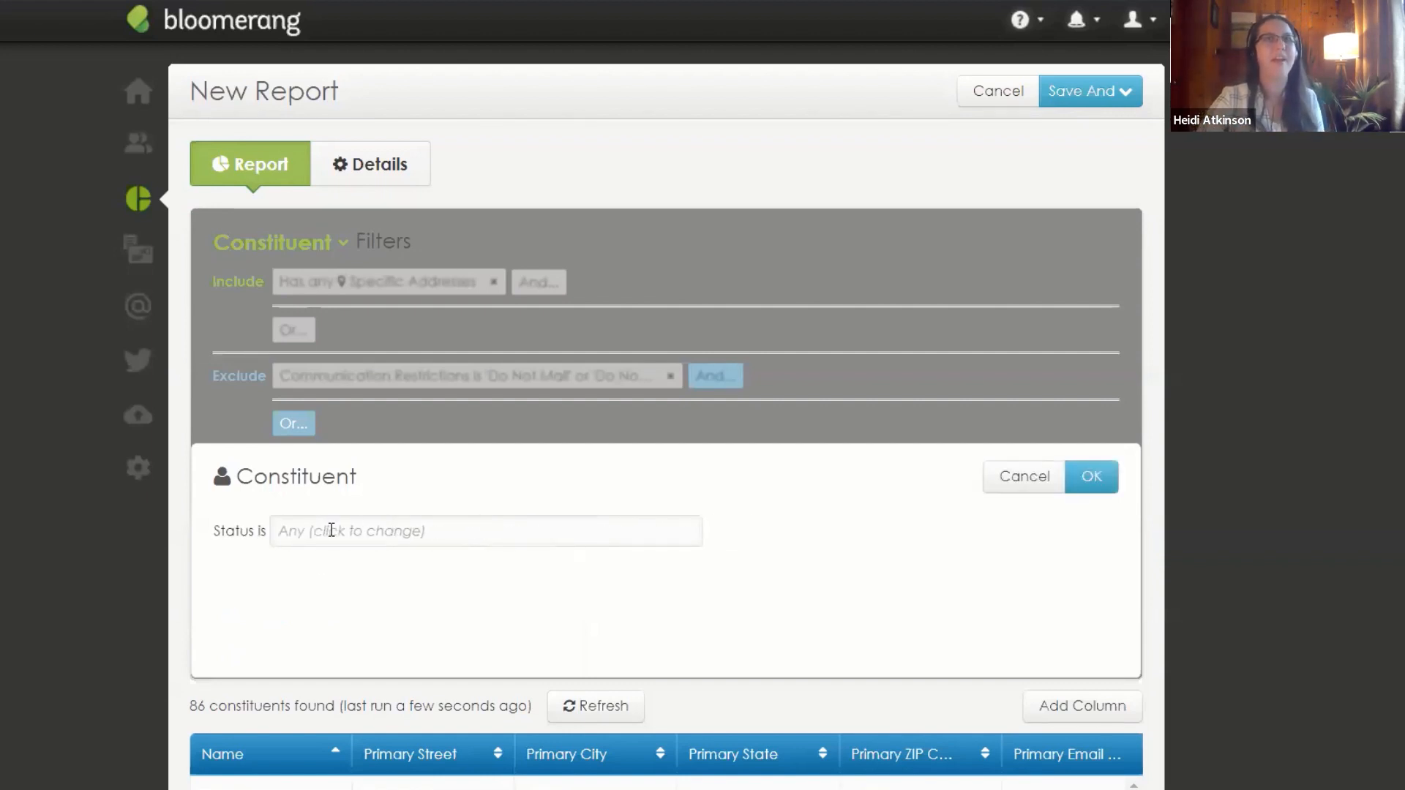
{"action": "left_click", "coordinate": [329, 624]}
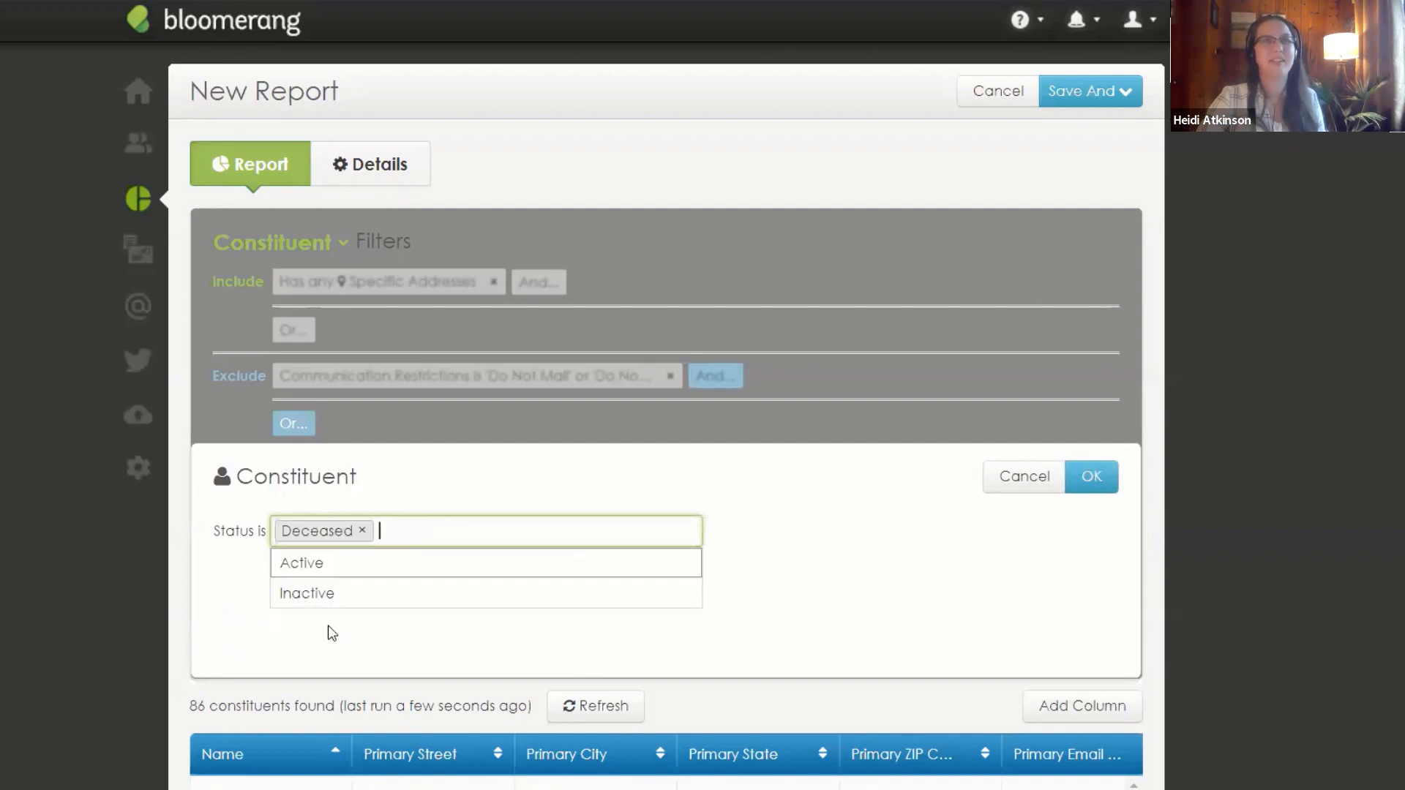
{"action": "left_click", "coordinate": [385, 636]}
{"action": "left_click", "coordinate": [1092, 477]}
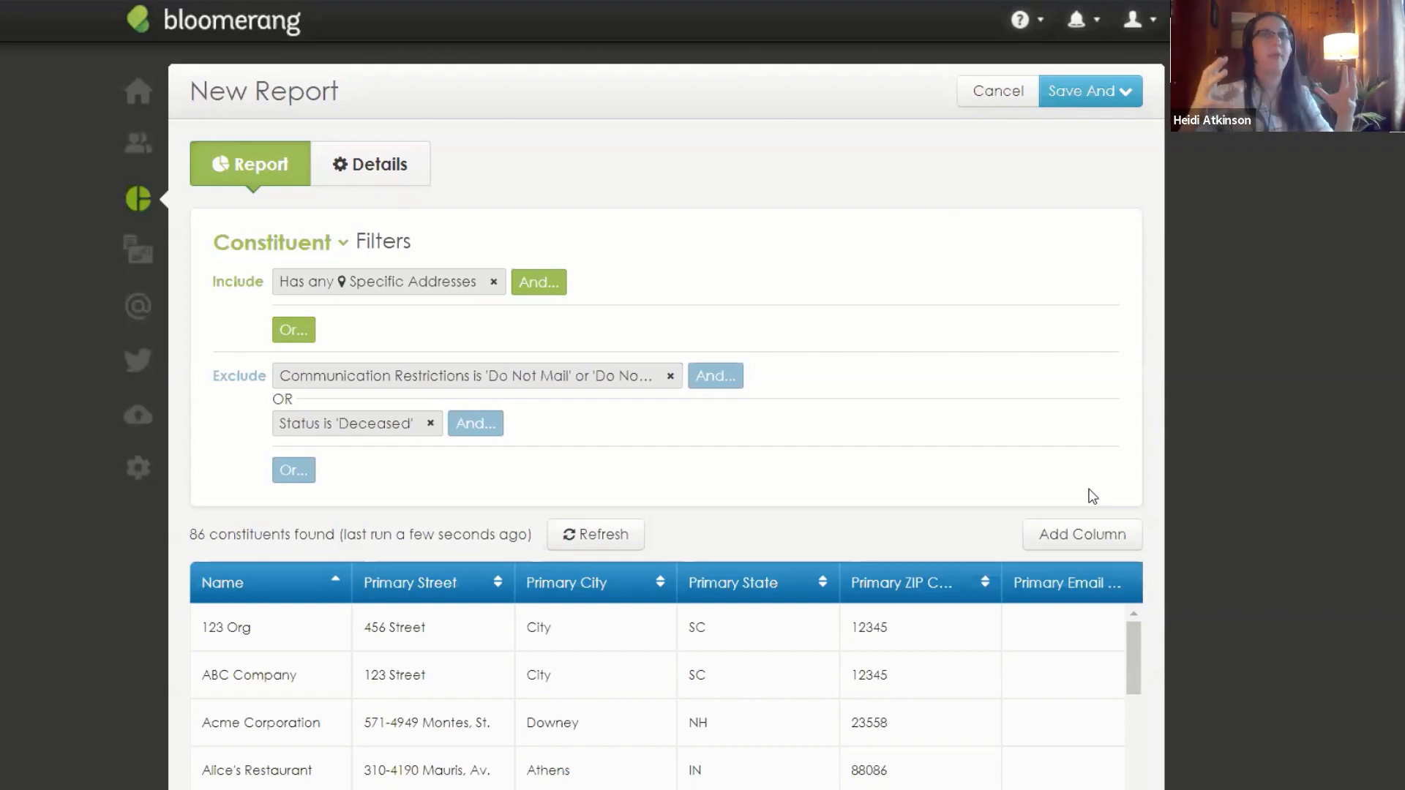
Step: Check the constituent count and review the address conditions inside the Specific Addresses include filter, leaving them as they are
{"action": "double_click", "coordinate": [229, 536]}
{"action": "left_click", "coordinate": [229, 536]}
{"action": "left_click", "coordinate": [229, 536]}
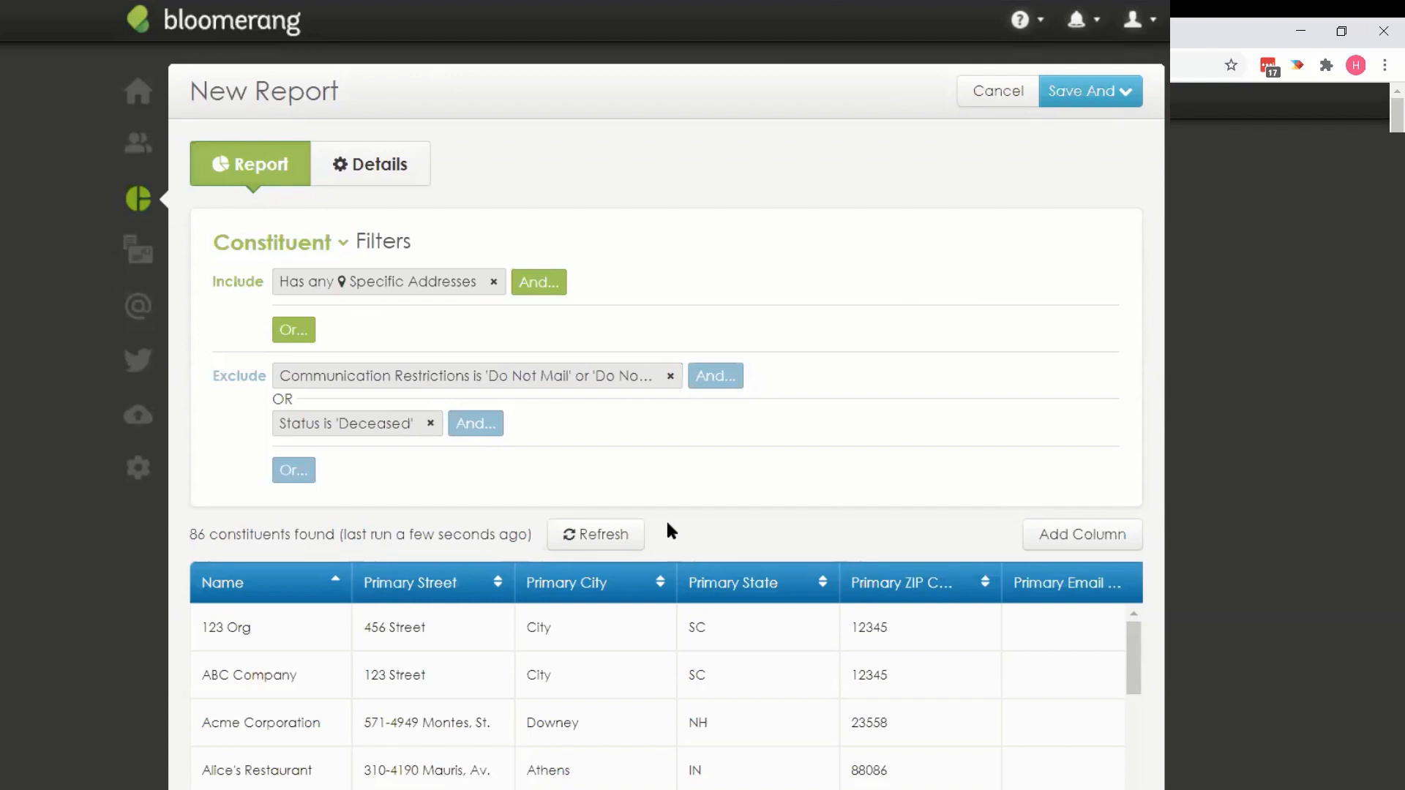
{"action": "left_click", "coordinate": [361, 282]}
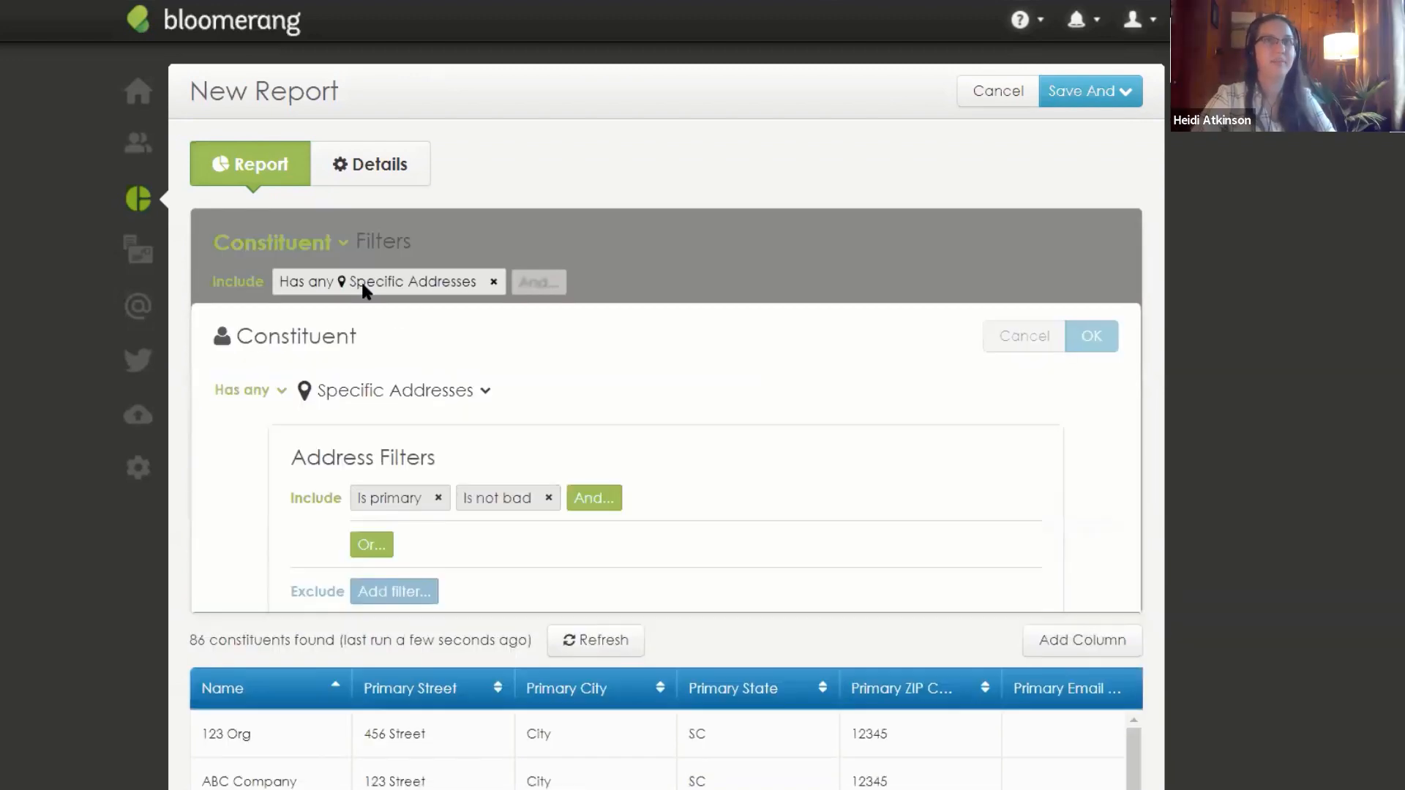
{"action": "left_click", "coordinate": [1025, 337]}
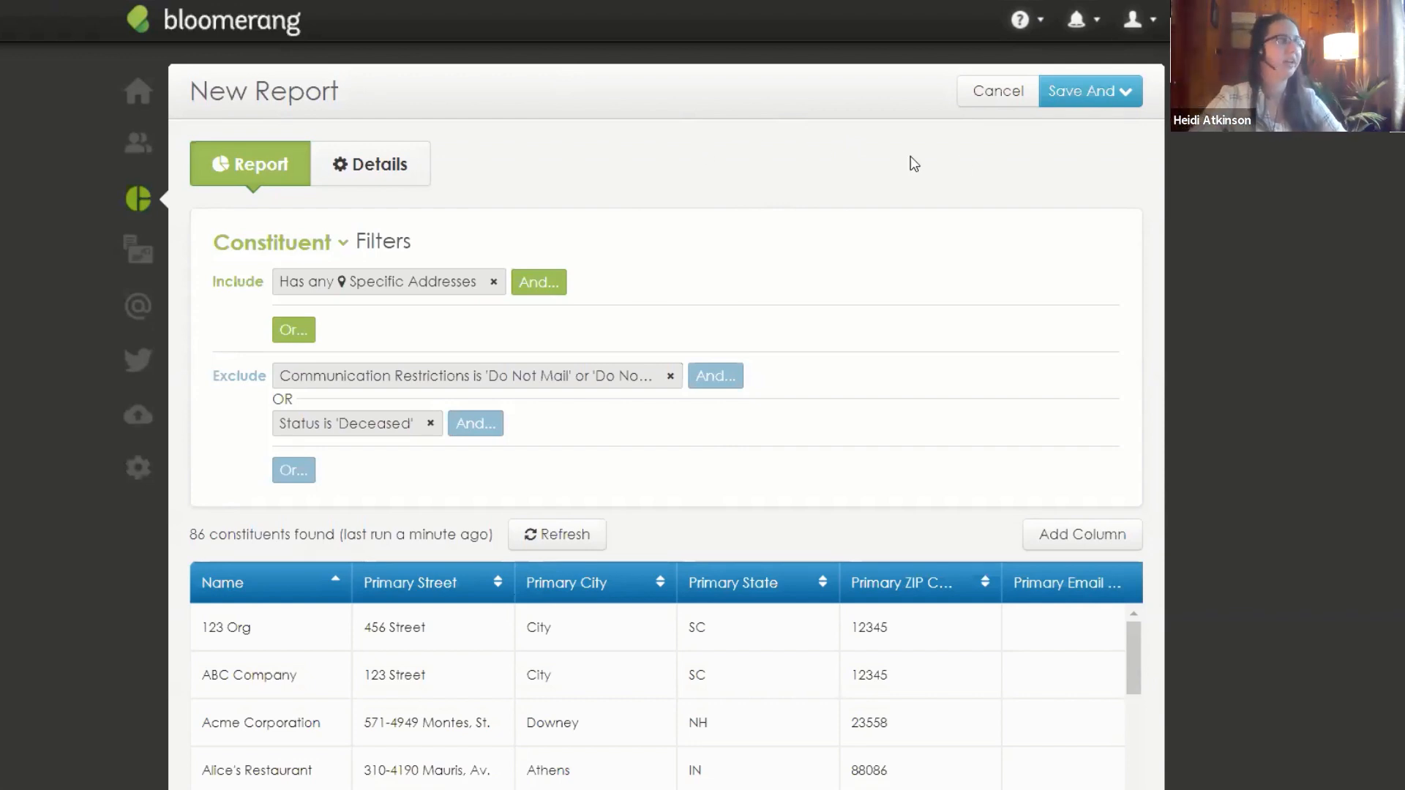
Step: Name the report "2020 Fall Appeal - Full List", save it and go to the report list
{"action": "left_click", "coordinate": [1094, 90]}
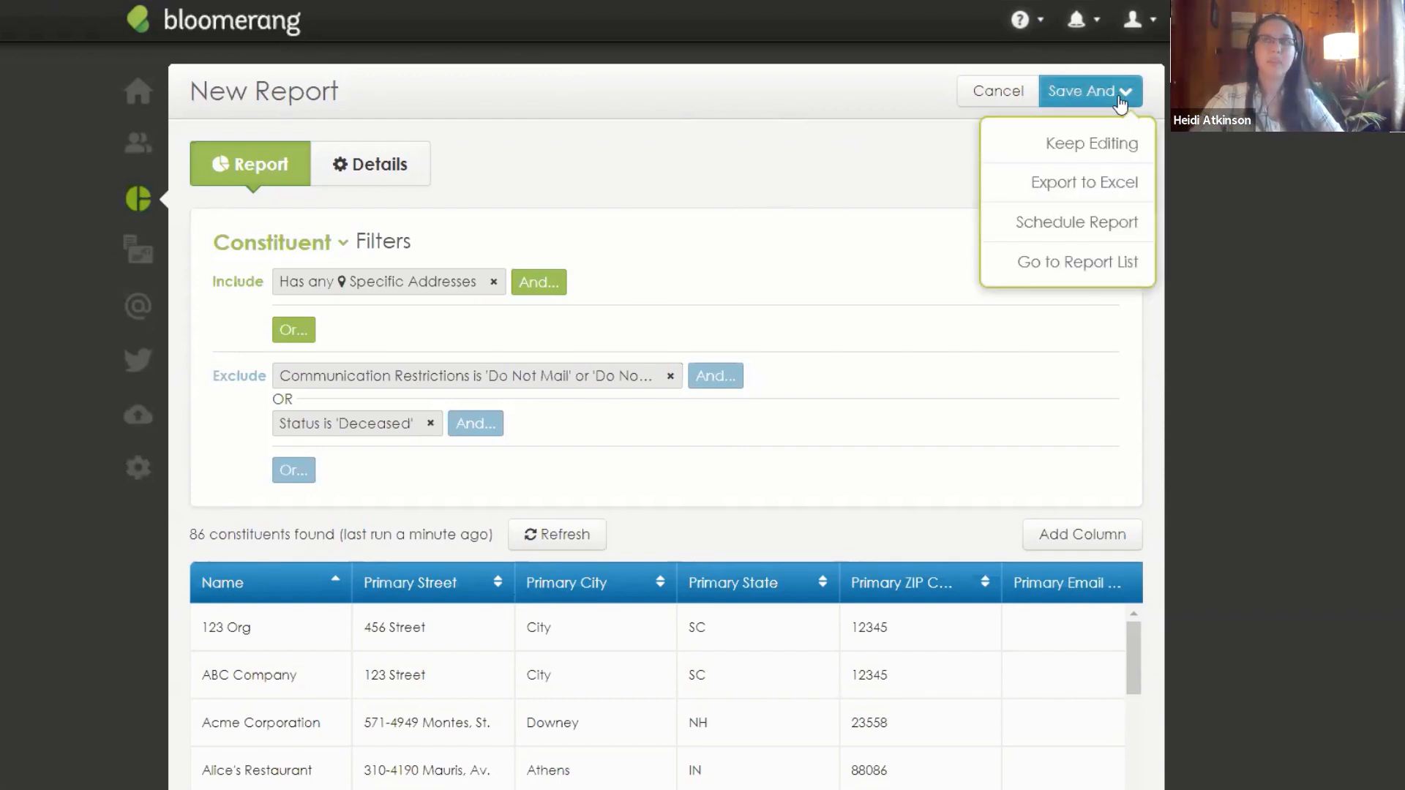
{"action": "left_click", "coordinate": [1092, 143]}
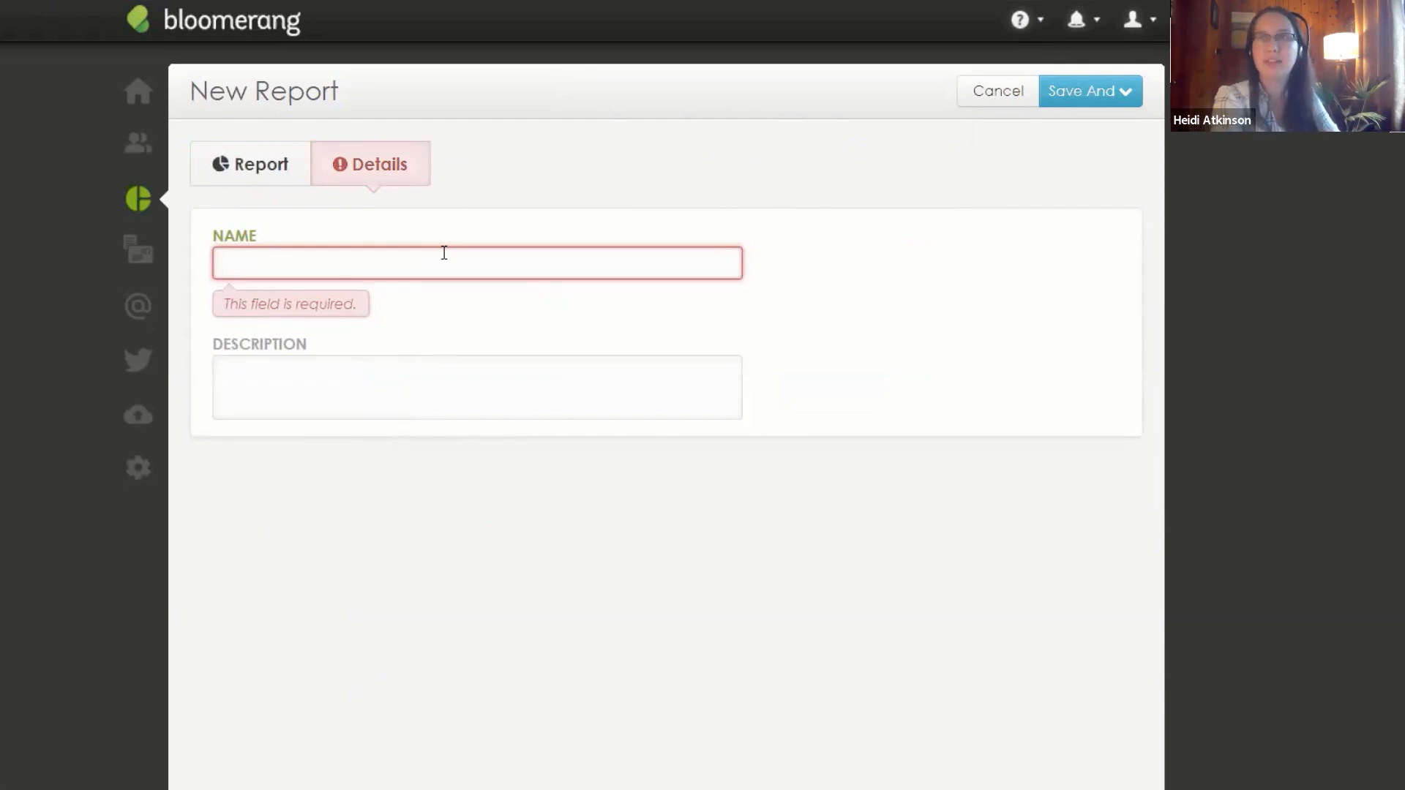
{"action": "type", "text": "2020 Fall A"}
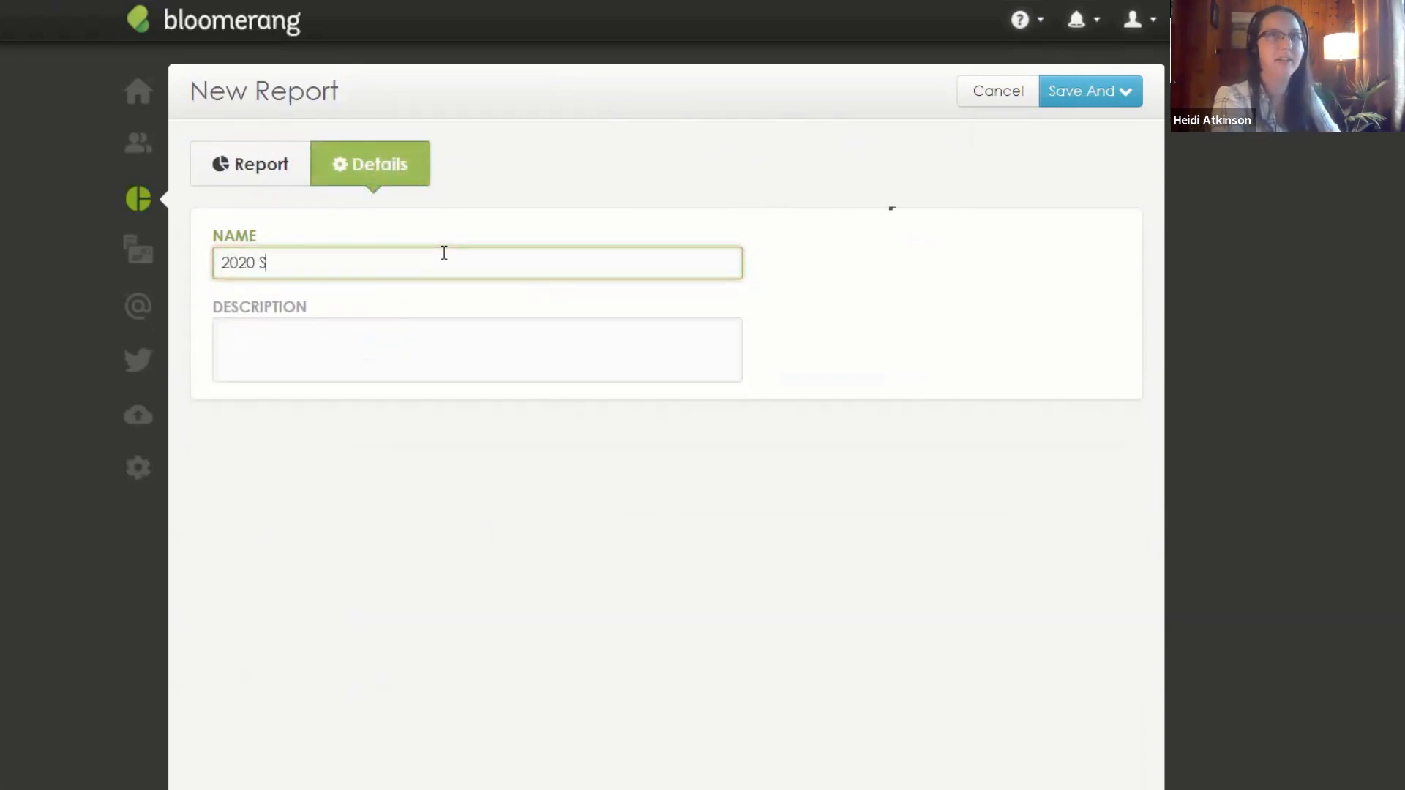
{"action": "type", "text": "ppeal - Full List"}
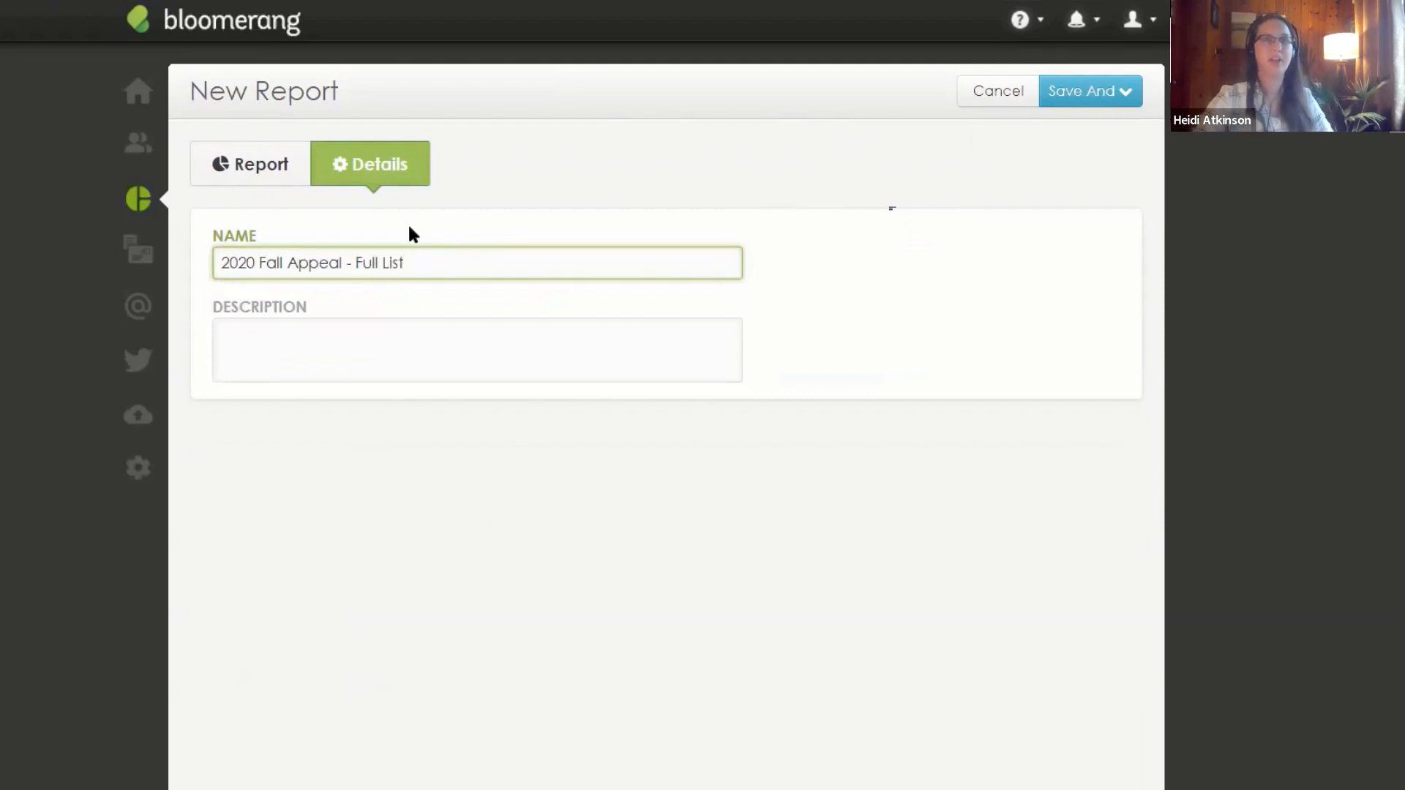
{"action": "left_click_drag", "start_coordinate": [346, 262], "coordinate": [212, 273]}
{"action": "left_click", "coordinate": [664, 202]}
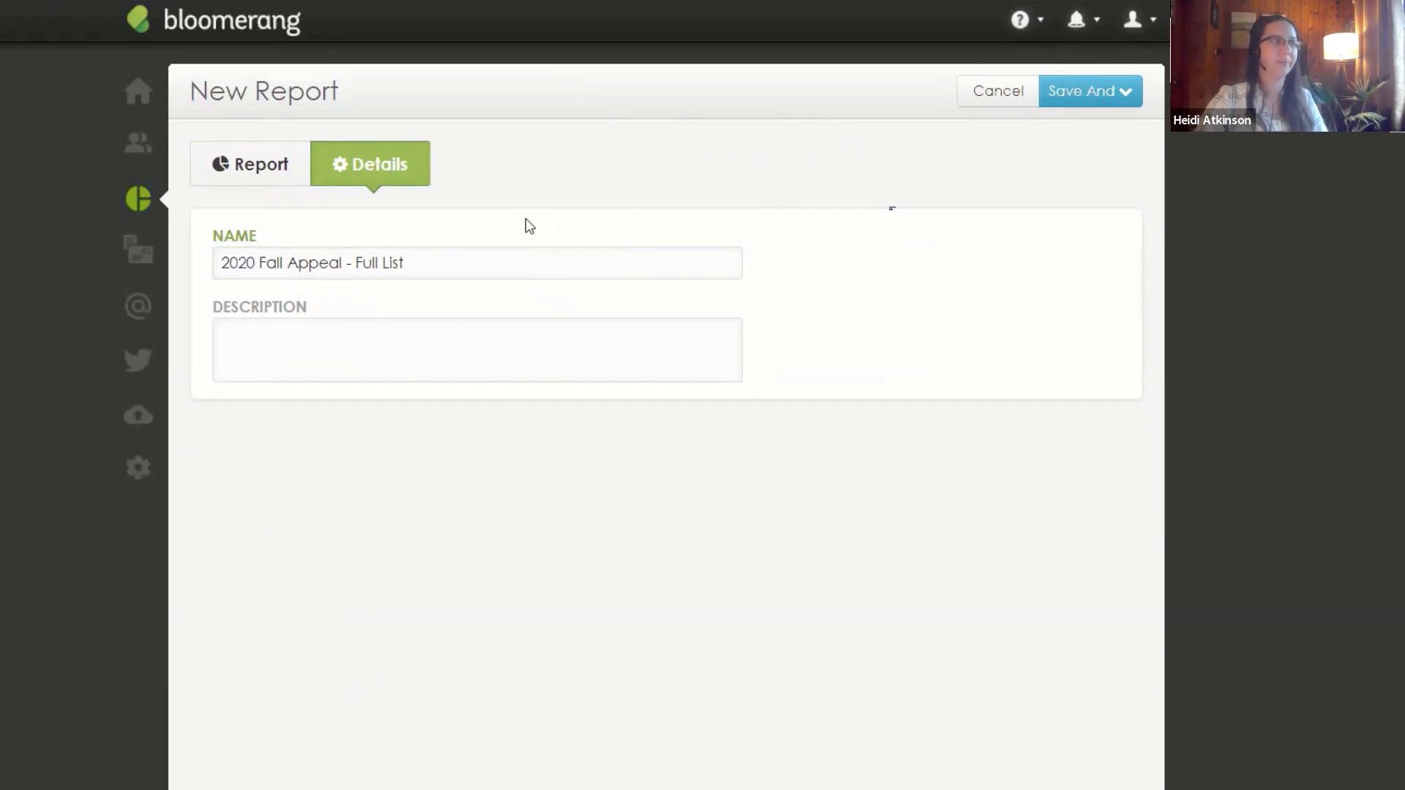
{"action": "left_click", "coordinate": [1092, 92]}
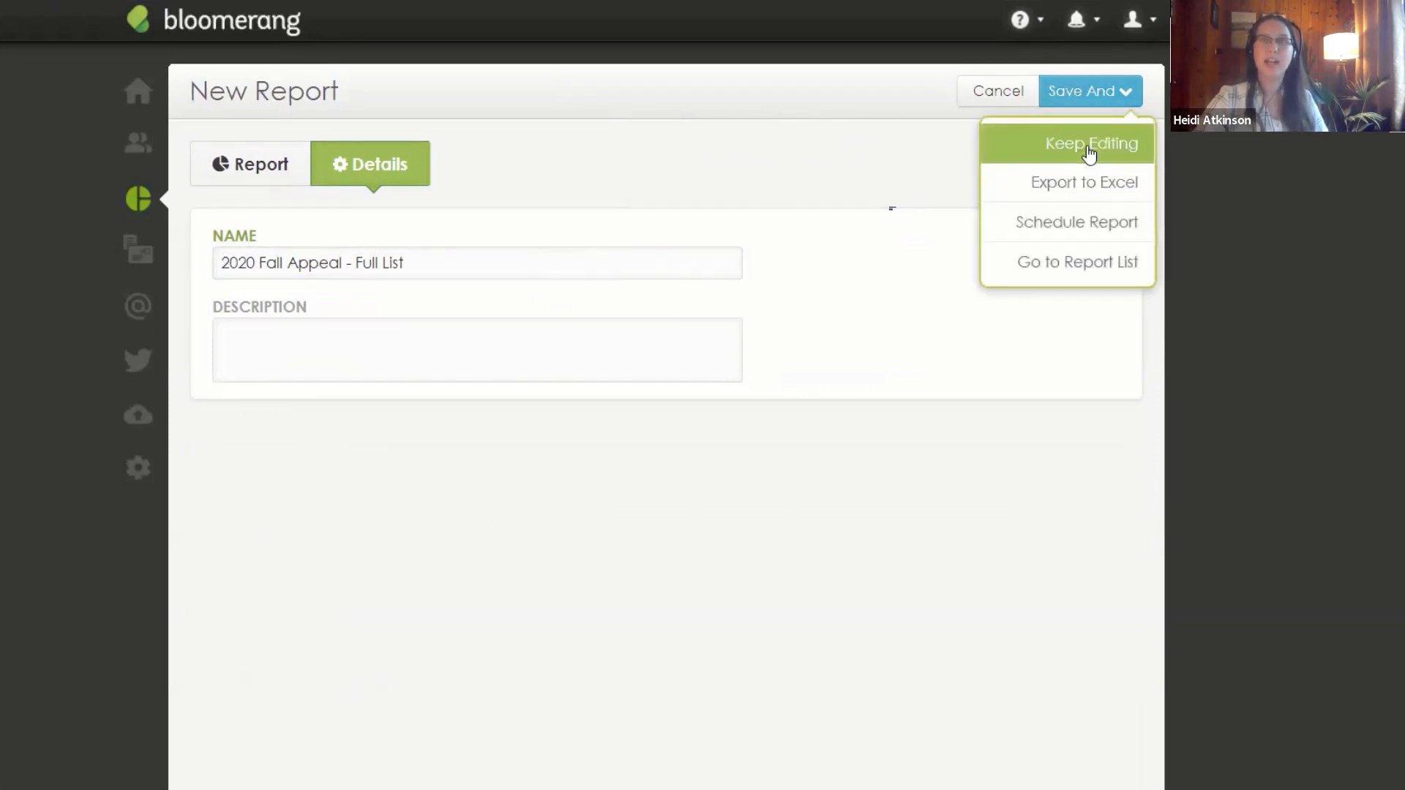
{"action": "left_click", "coordinate": [1090, 264]}
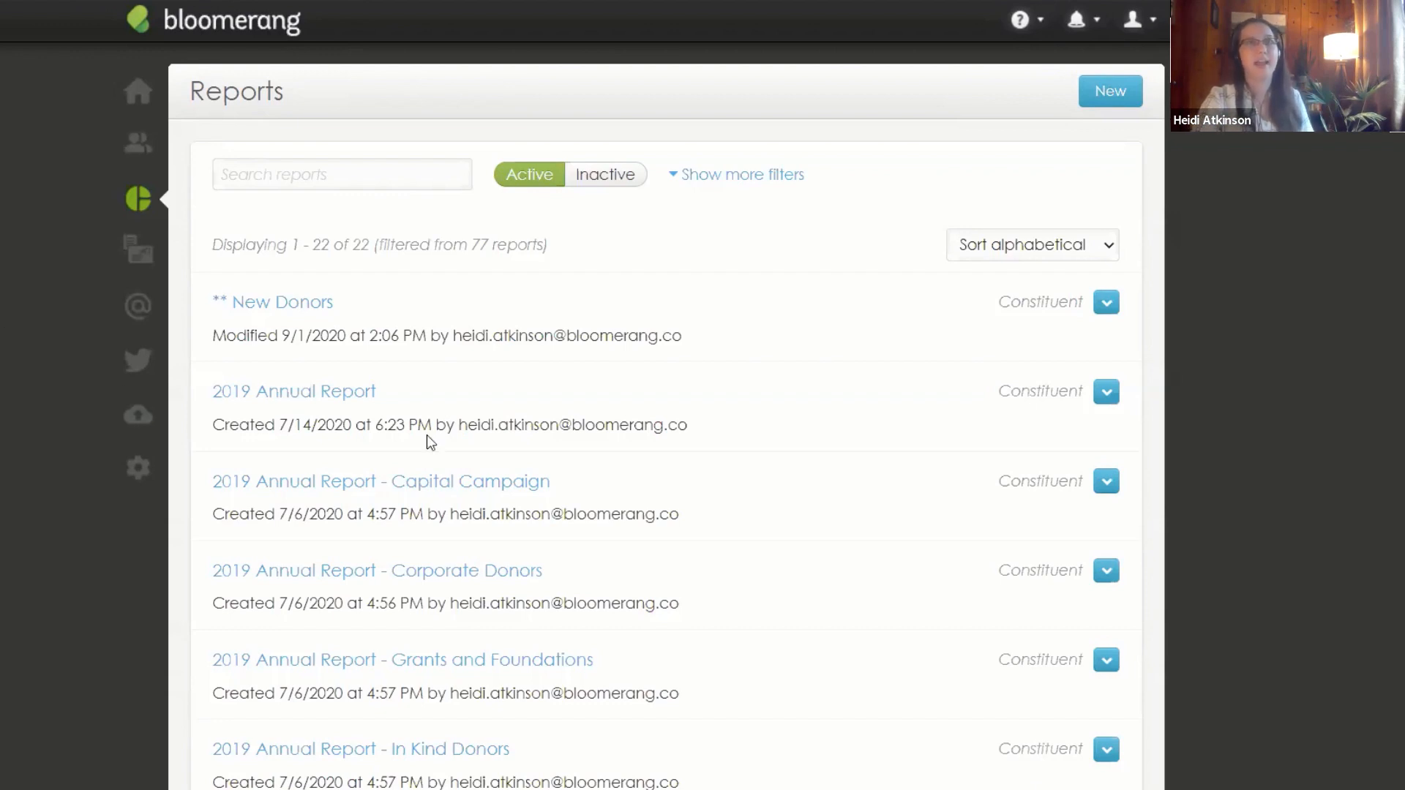
Step: Start a new report from scratch based on Constituents
{"action": "left_click", "coordinate": [1104, 94]}
{"action": "left_click", "coordinate": [586, 218]}
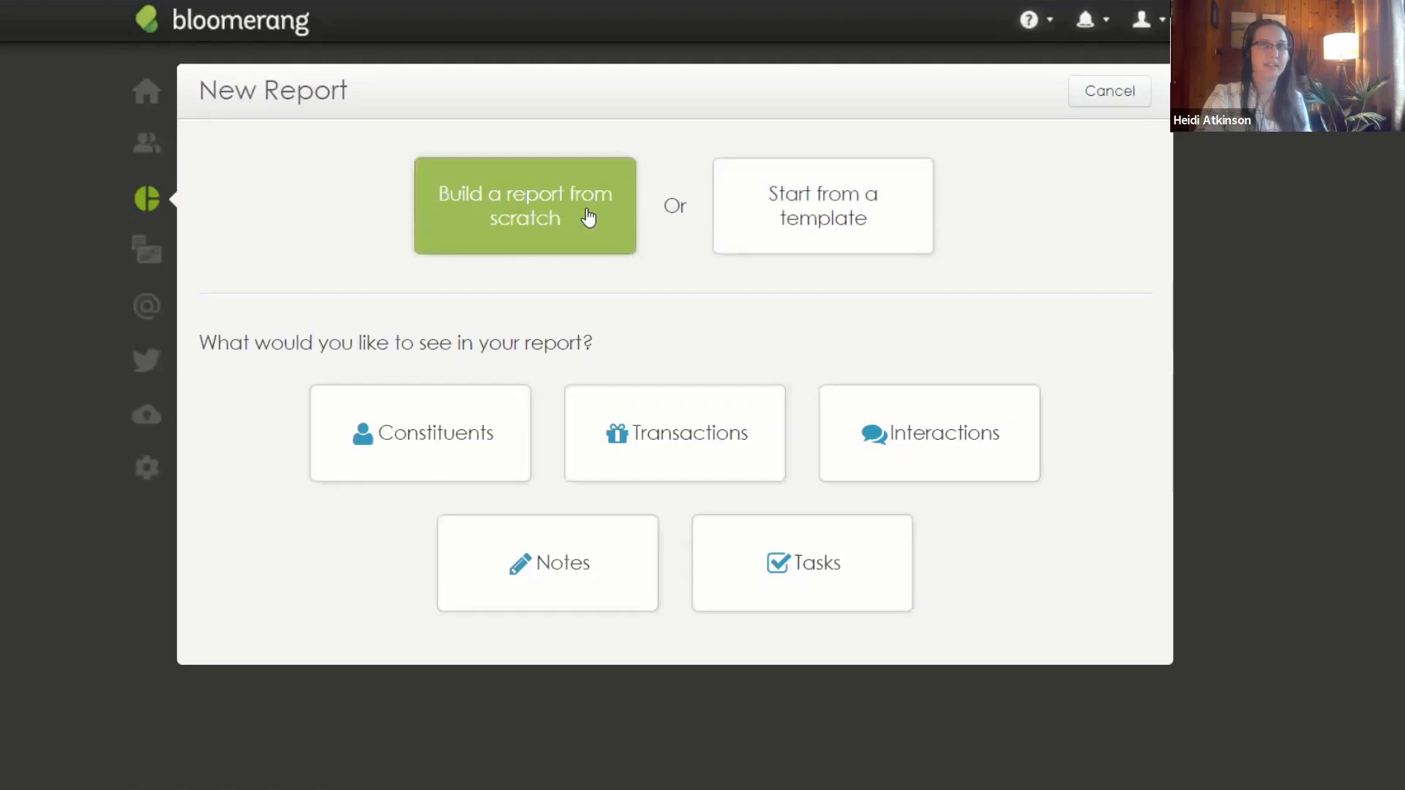
{"action": "left_click", "coordinate": [439, 432]}
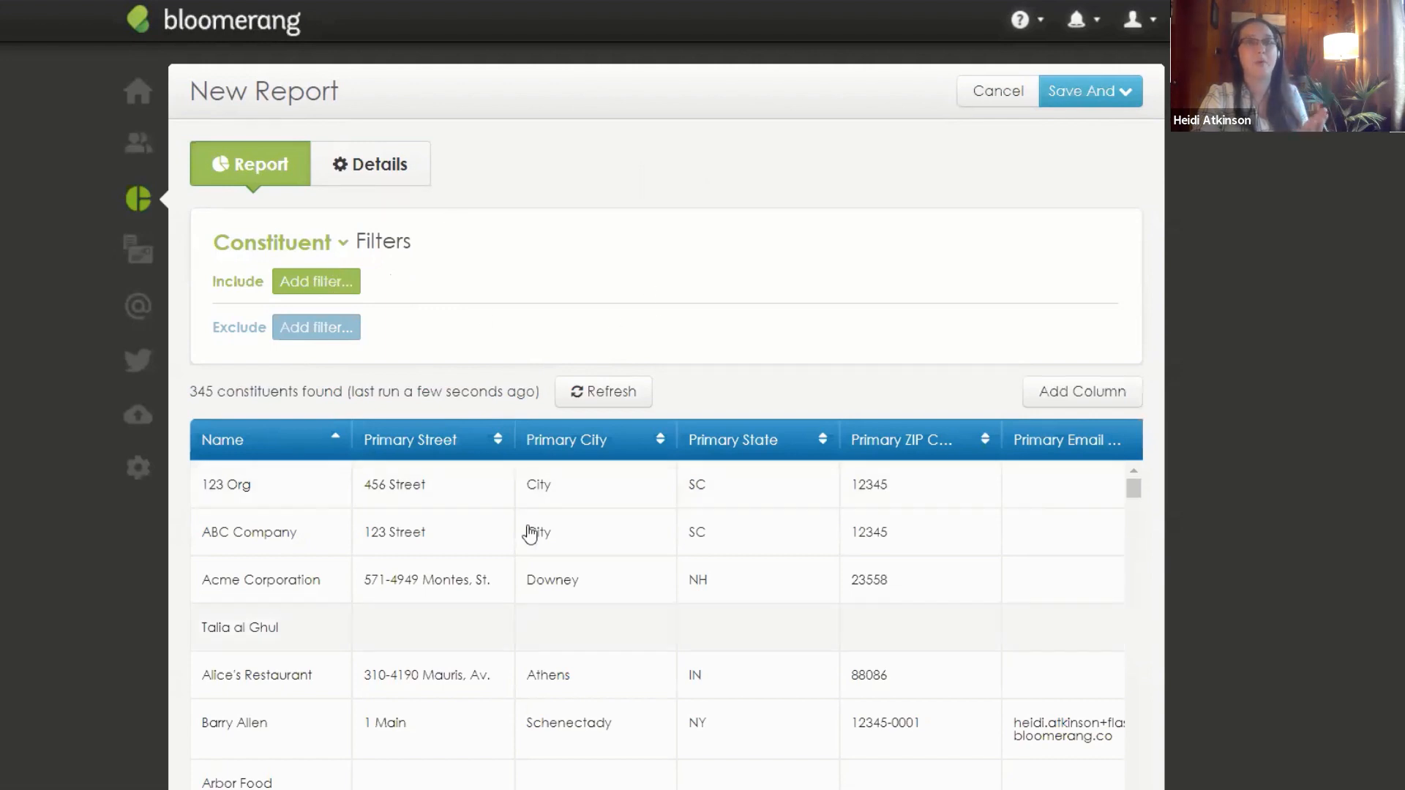
Step: Add an include filter for constituents that are in the report 2020 Fall Appeal - Full List
{"action": "left_click", "coordinate": [322, 285]}
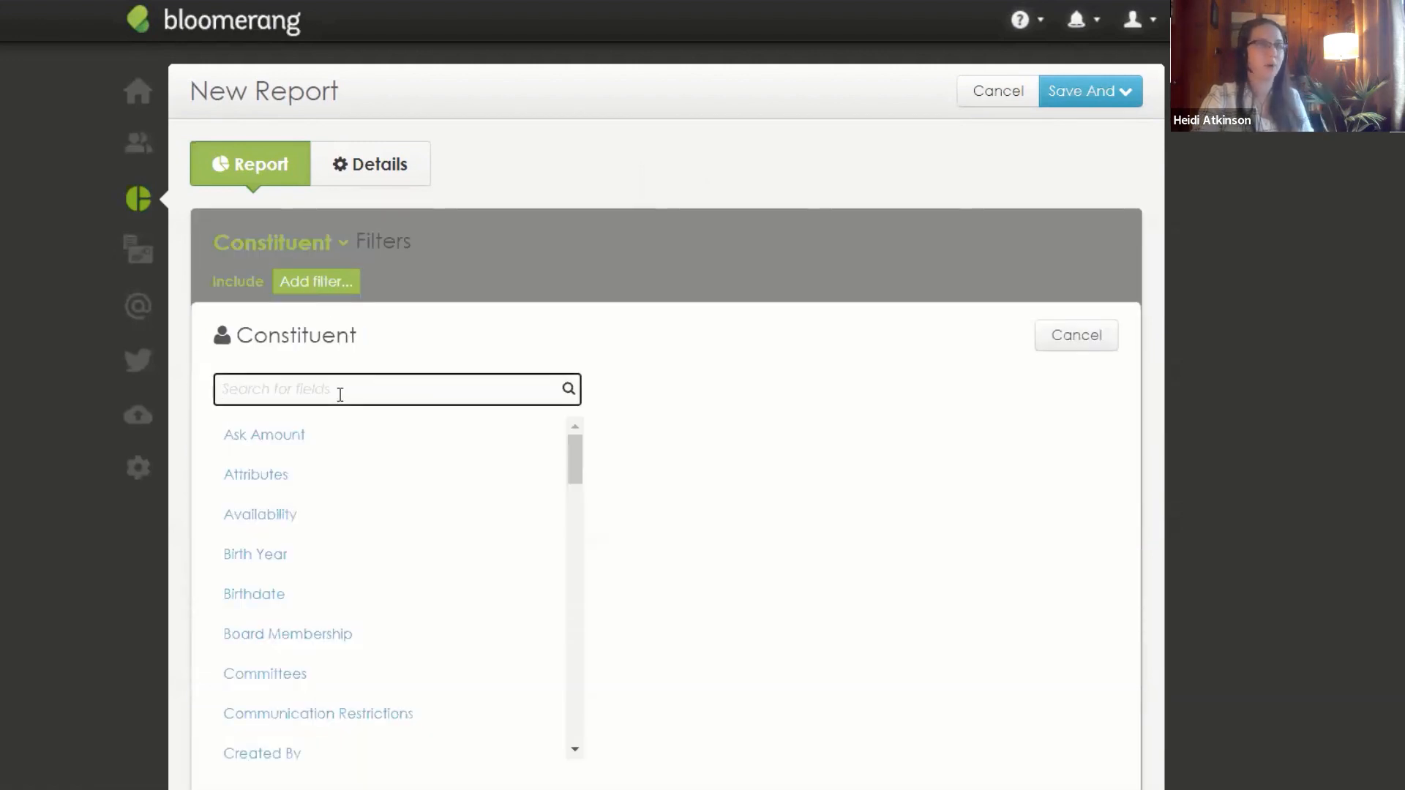
{"action": "type", "text": "repor"}
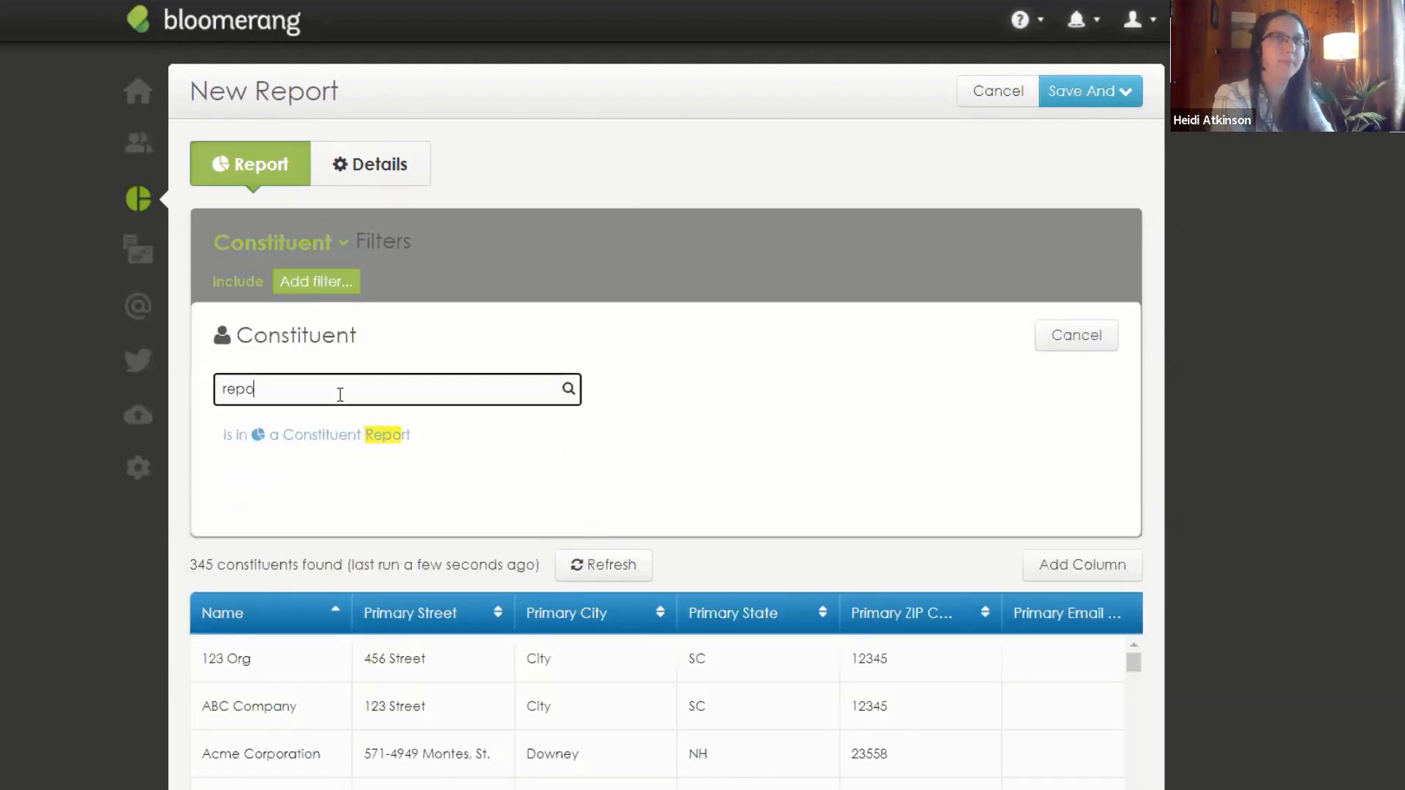
{"action": "left_click", "coordinate": [355, 441]}
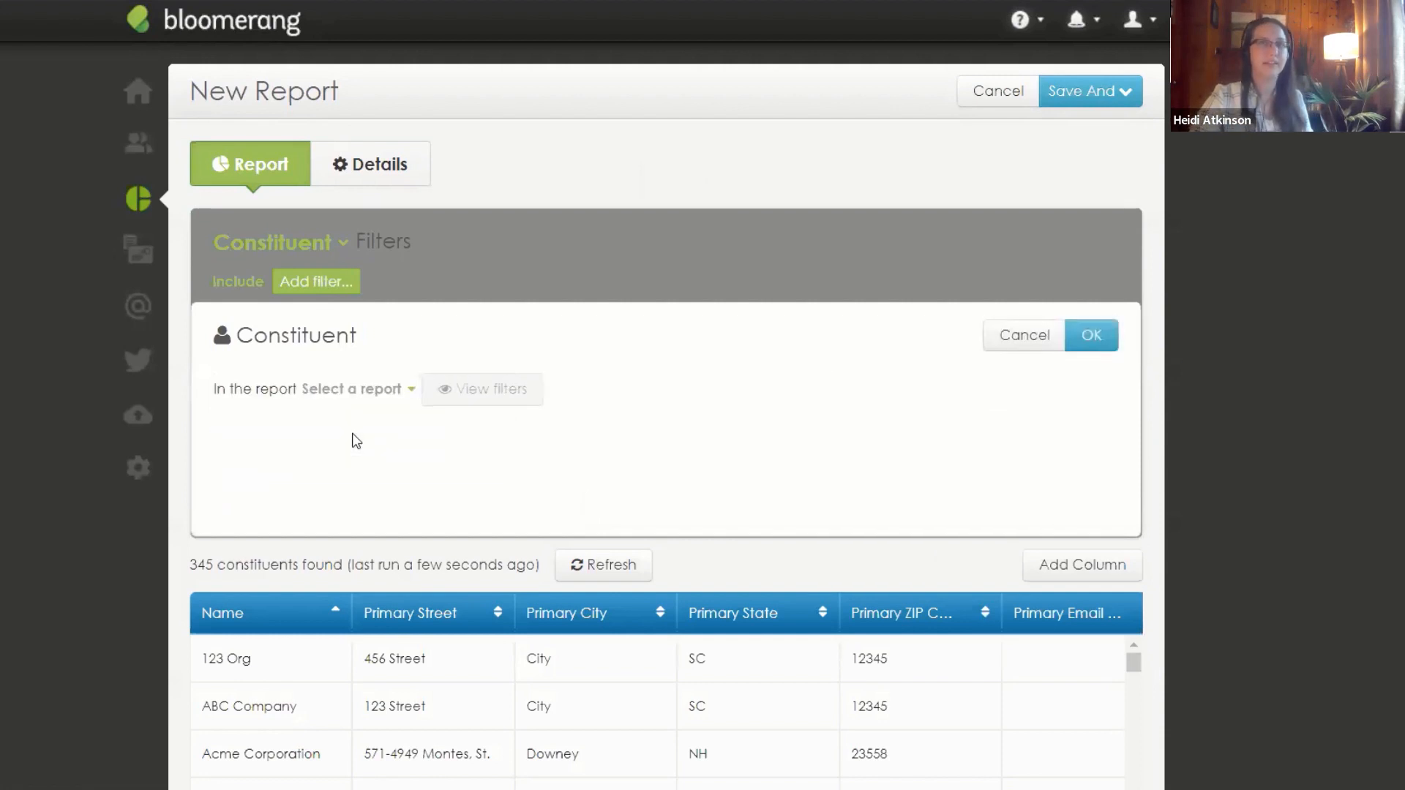
{"action": "left_click", "coordinate": [398, 394]}
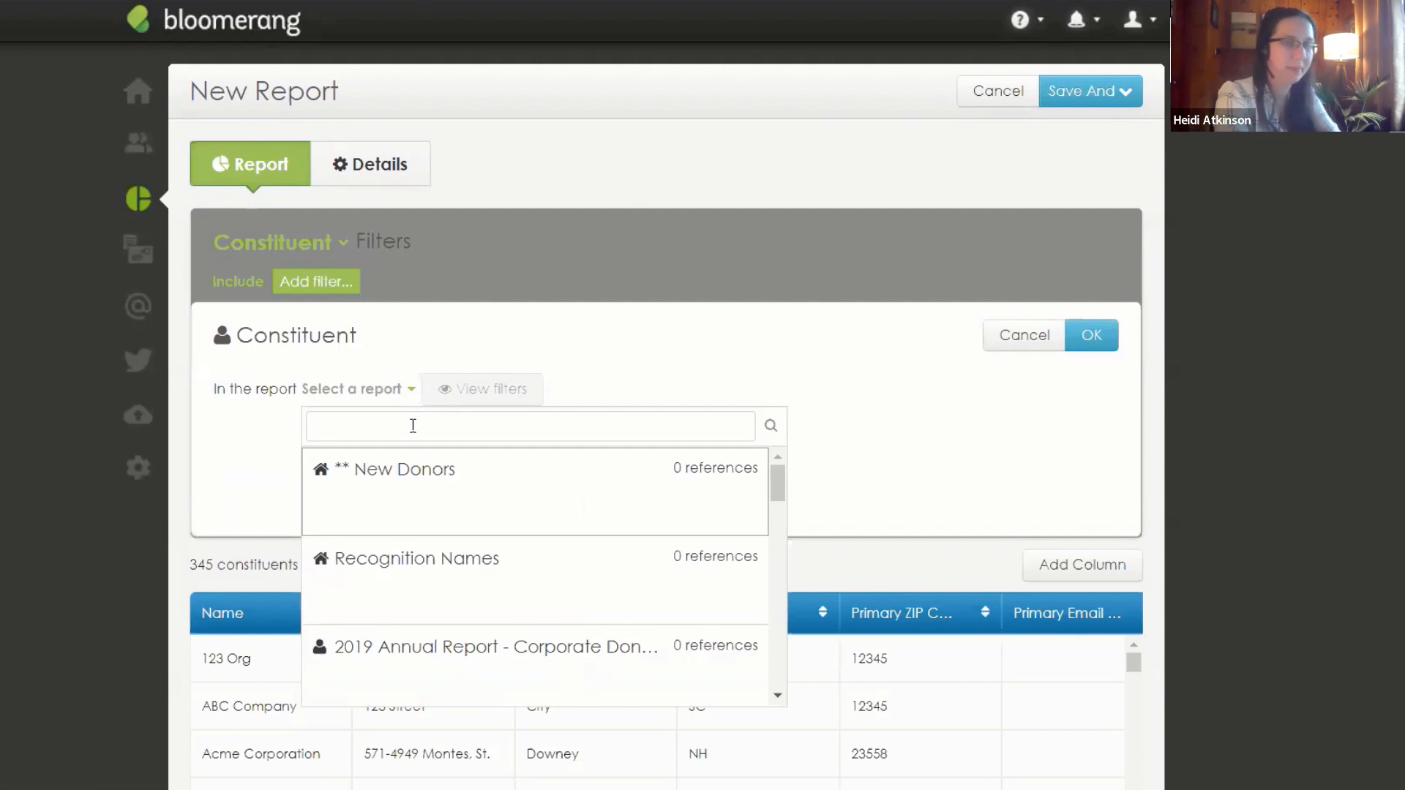
{"action": "type", "text": "2020 fall"}
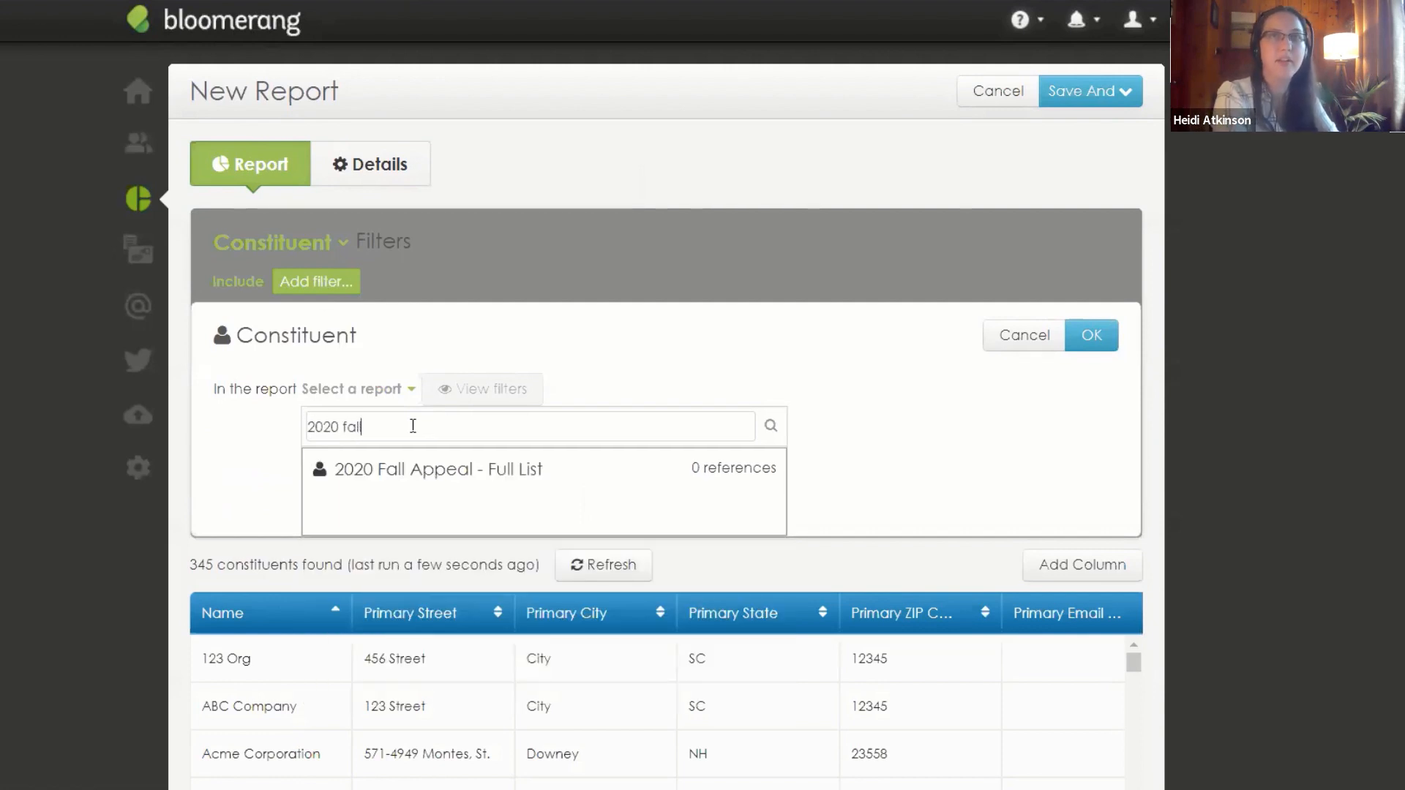
{"action": "left_click", "coordinate": [424, 517]}
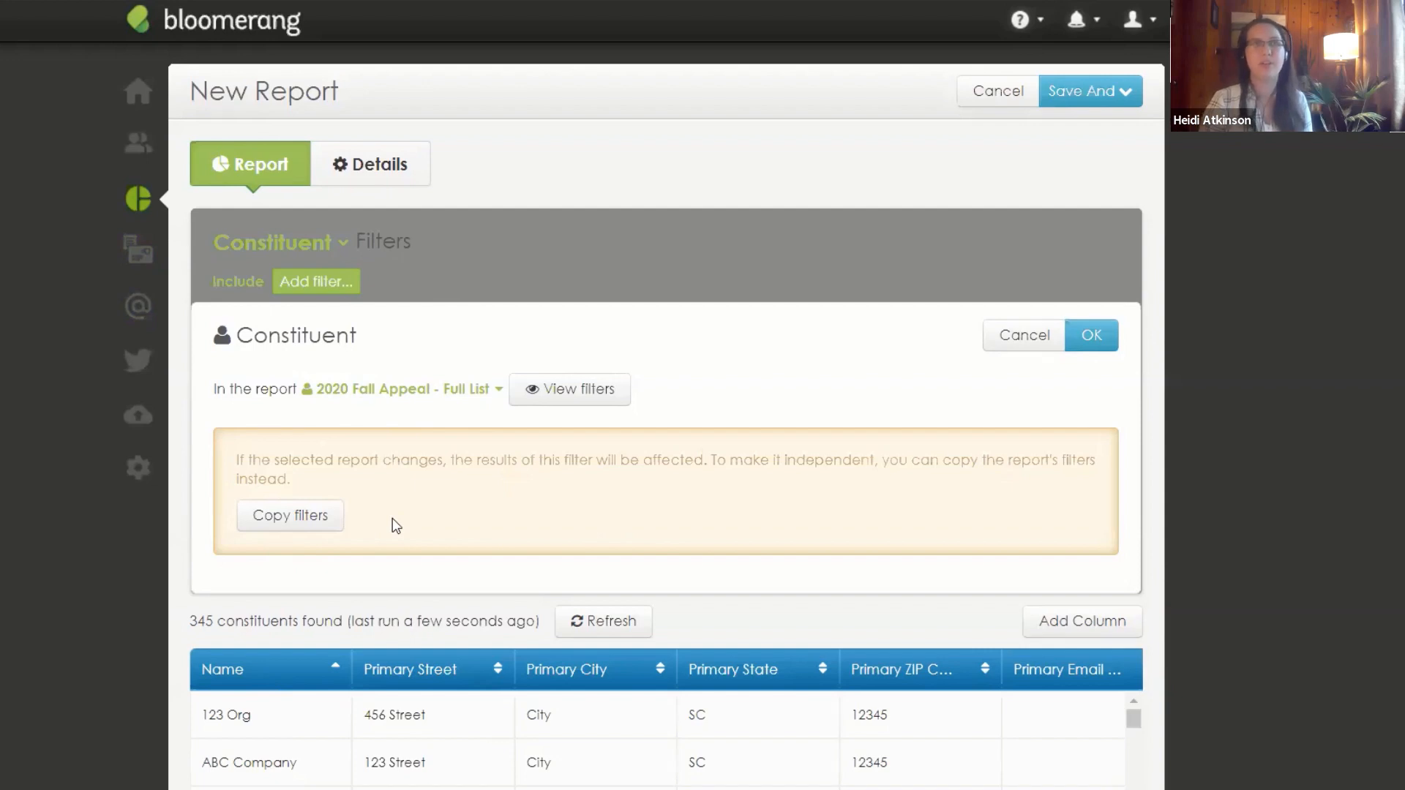
{"action": "left_click", "coordinate": [1087, 335]}
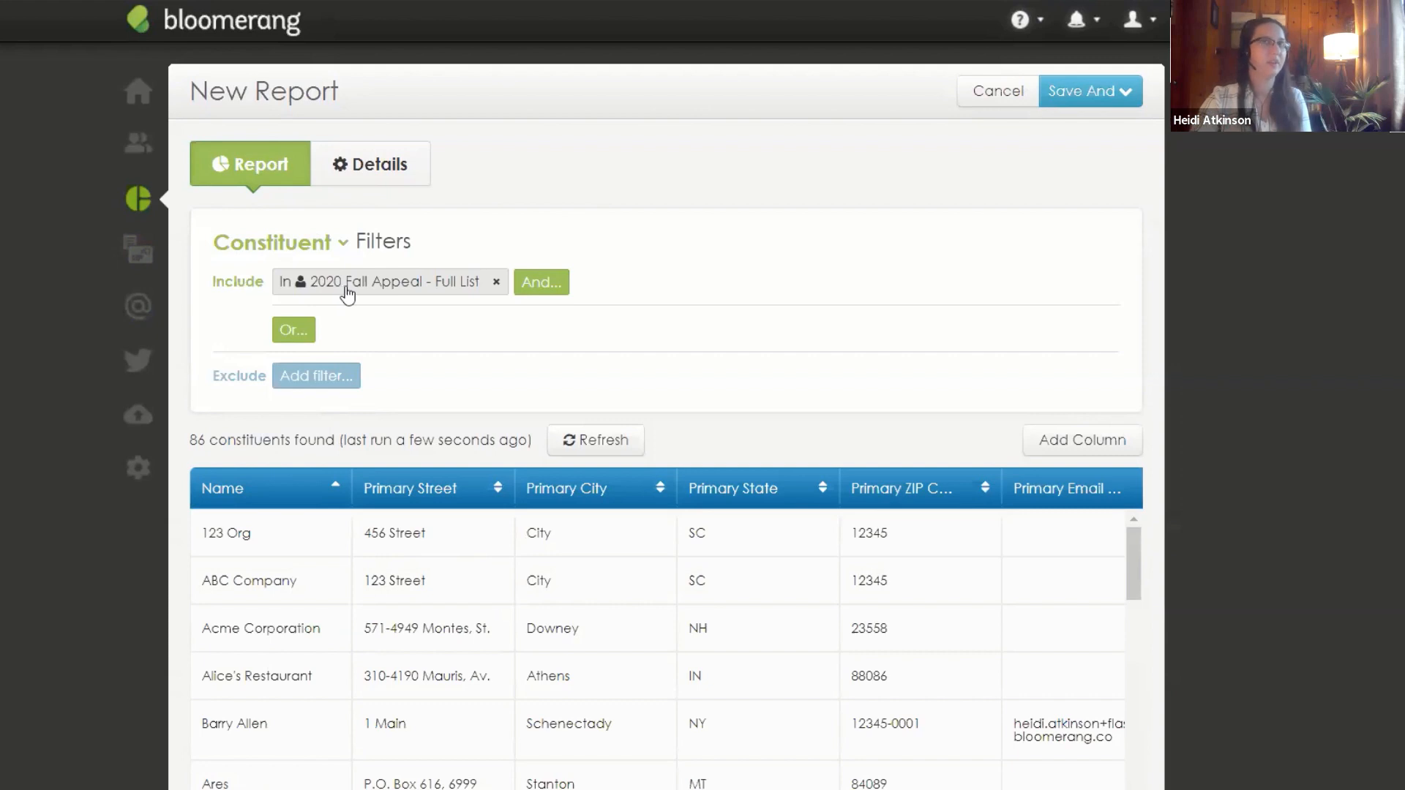
Step: Review the constituent count and the 2020 Fall Appeal - Full List filter's settings, and discard the unsaved new report
{"action": "double_click", "coordinate": [212, 441]}
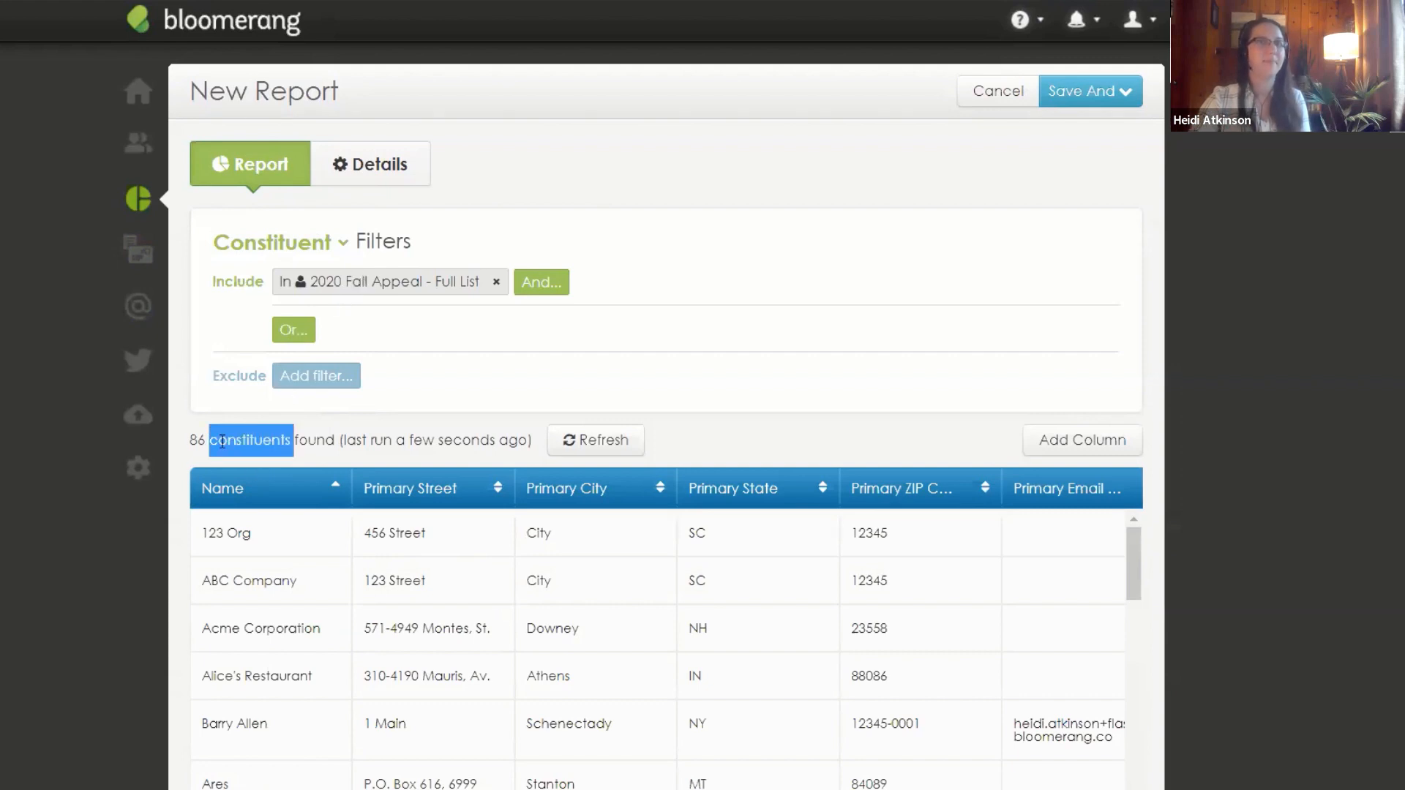
{"action": "left_click", "coordinate": [223, 442]}
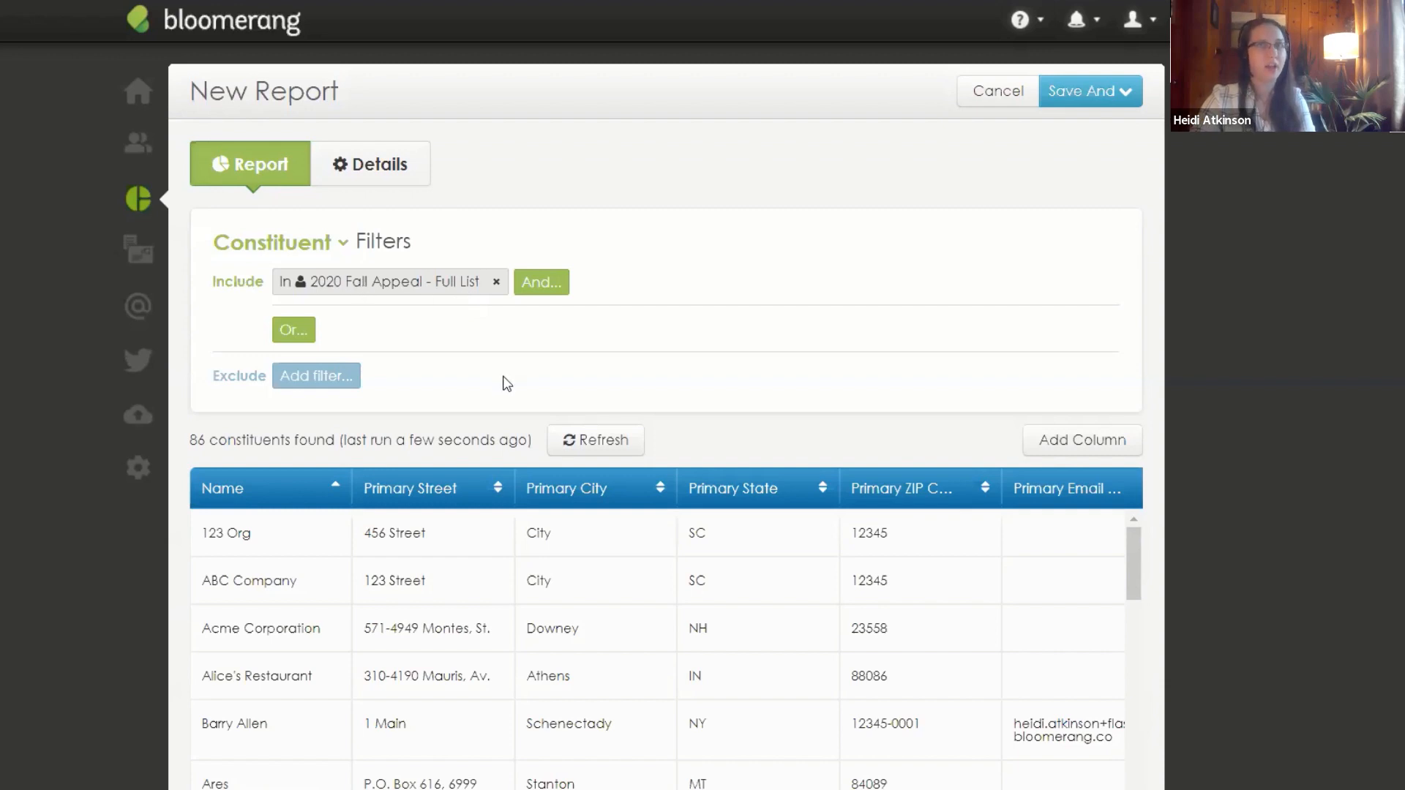
{"action": "left_click", "coordinate": [432, 286]}
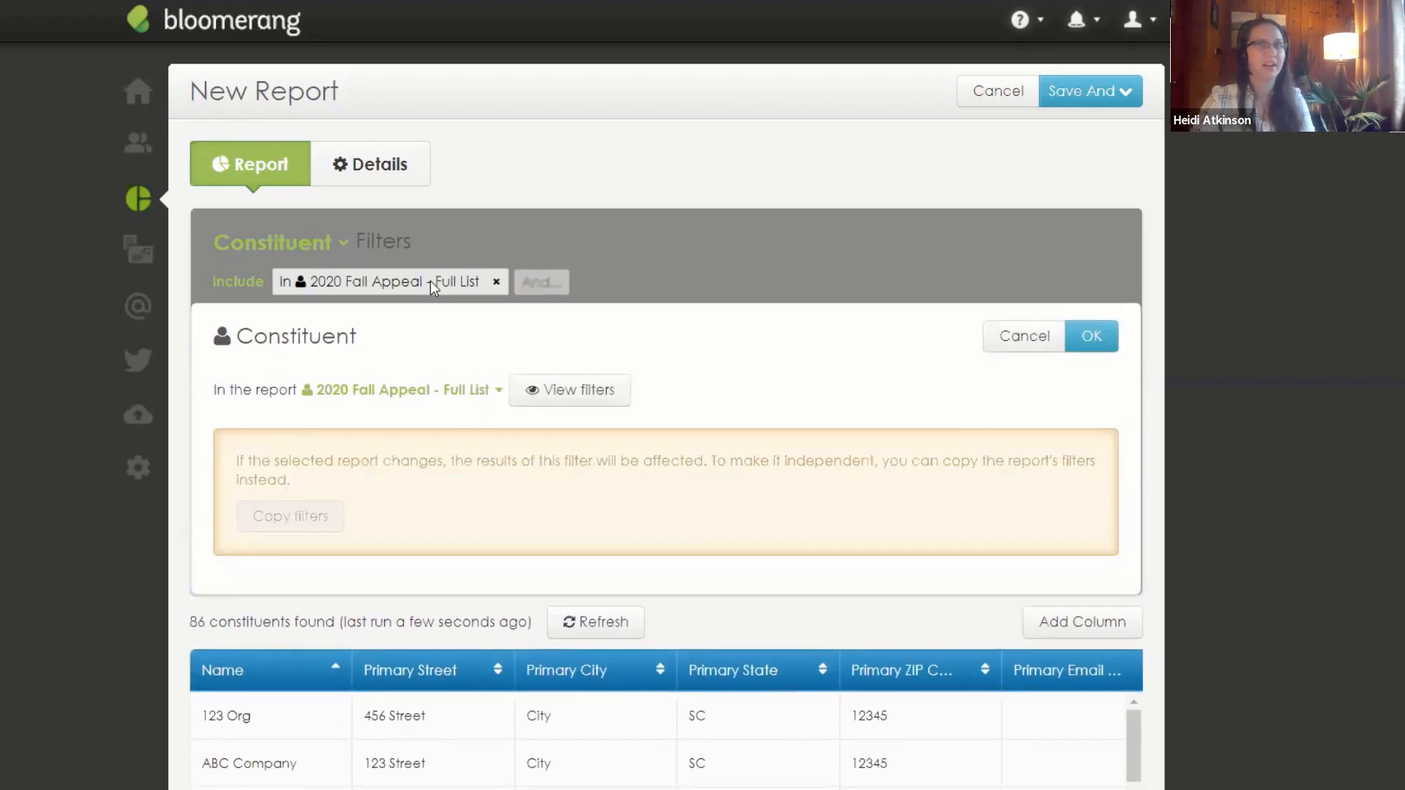
{"action": "left_click", "coordinate": [1012, 347]}
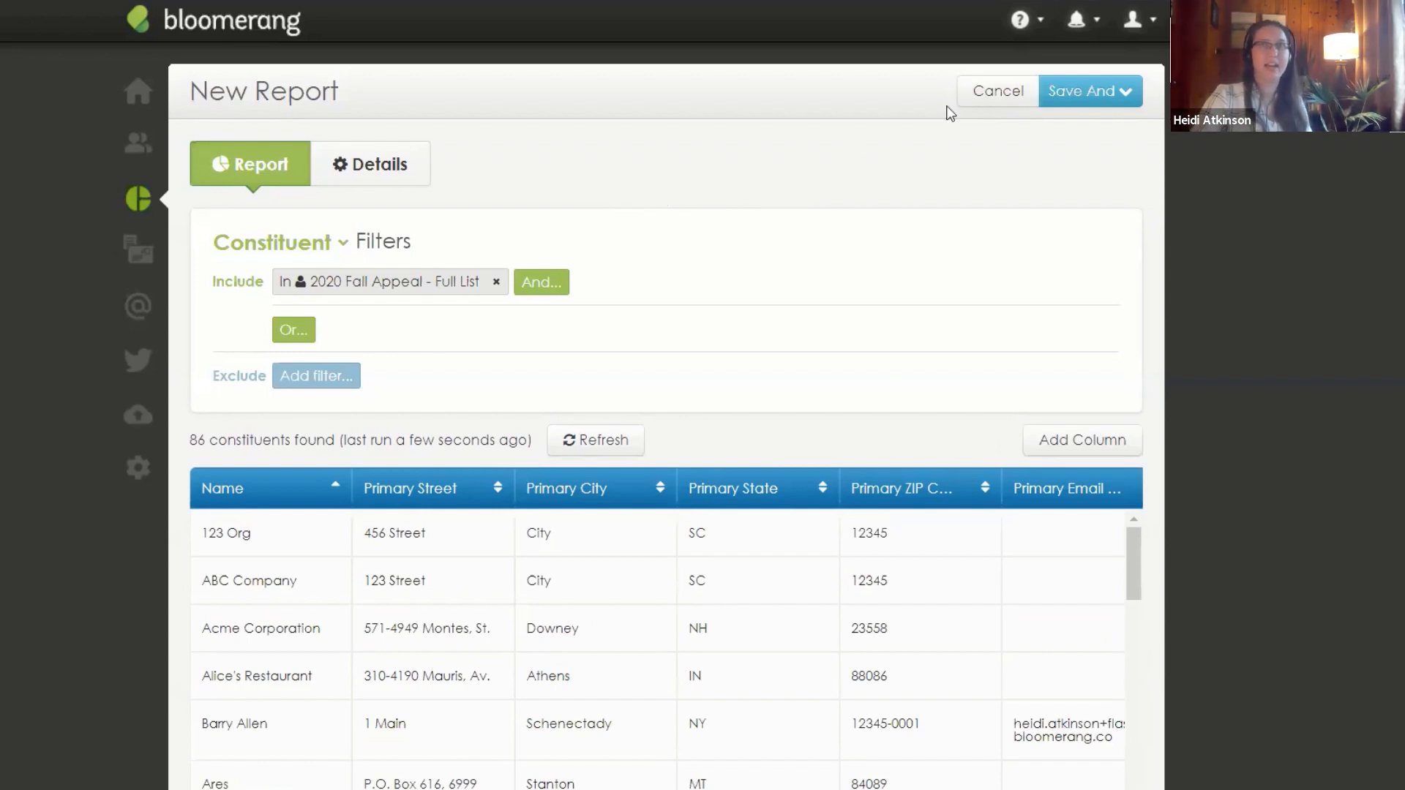
{"action": "left_click", "coordinate": [993, 101]}
{"action": "left_click", "coordinate": [490, 226]}
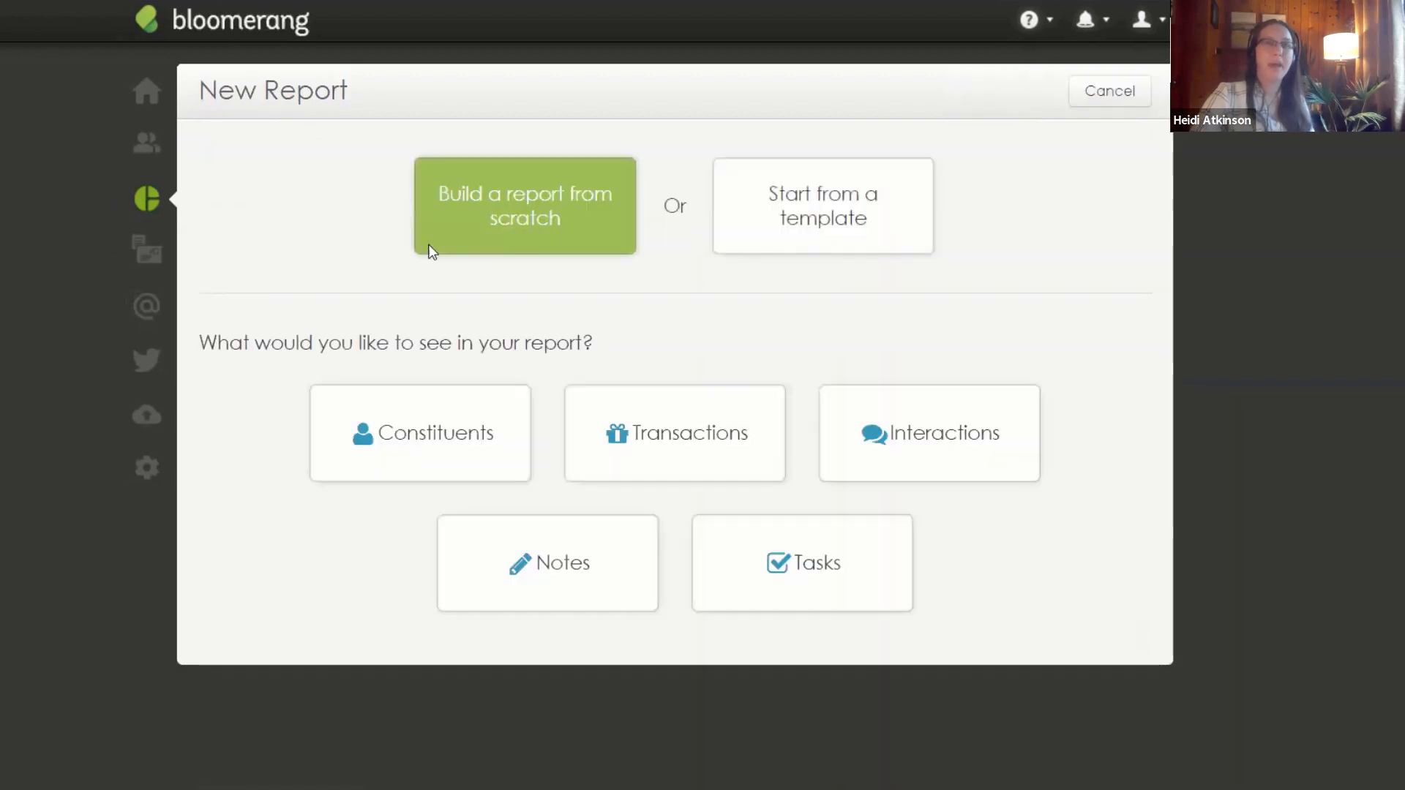
{"action": "left_click", "coordinate": [374, 420]}
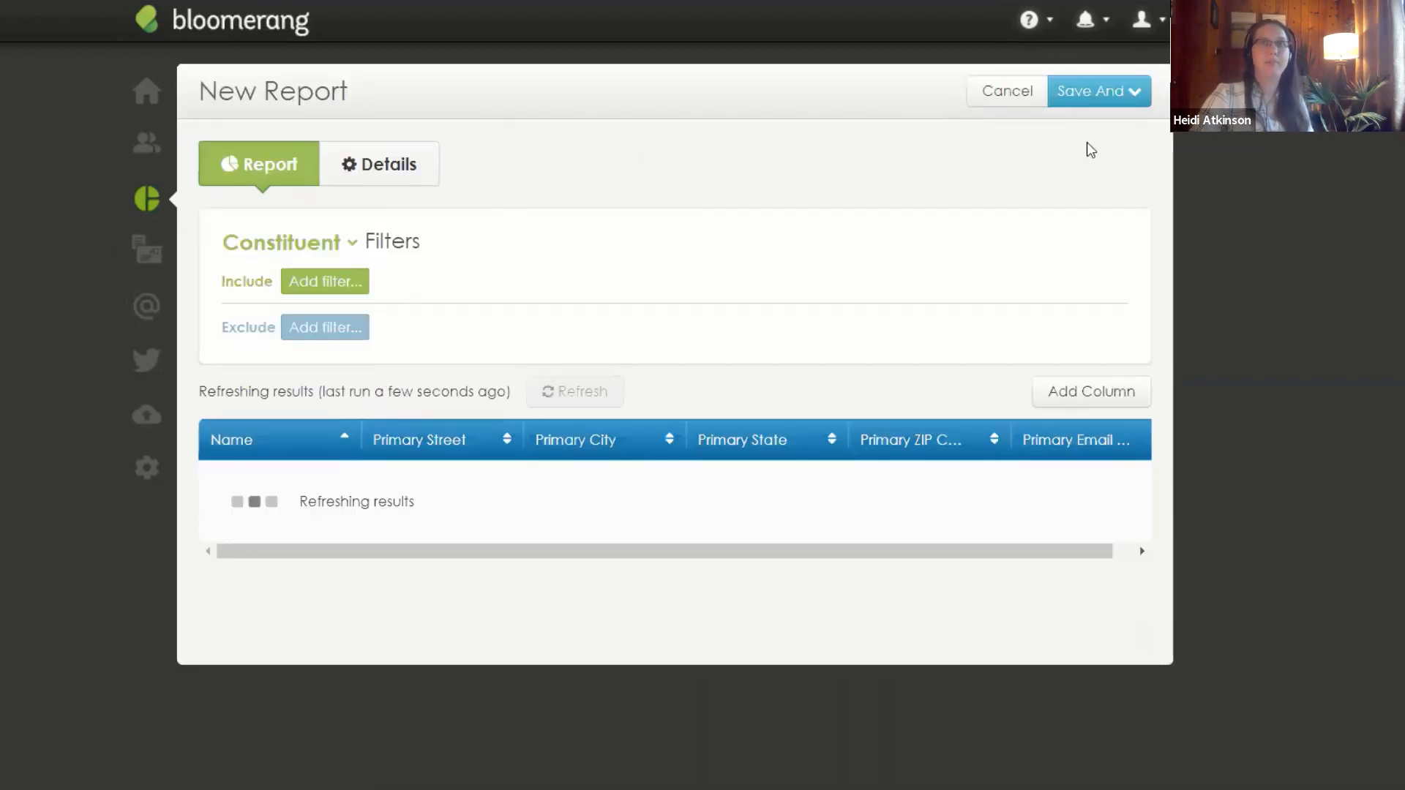
{"action": "left_click", "coordinate": [1003, 102]}
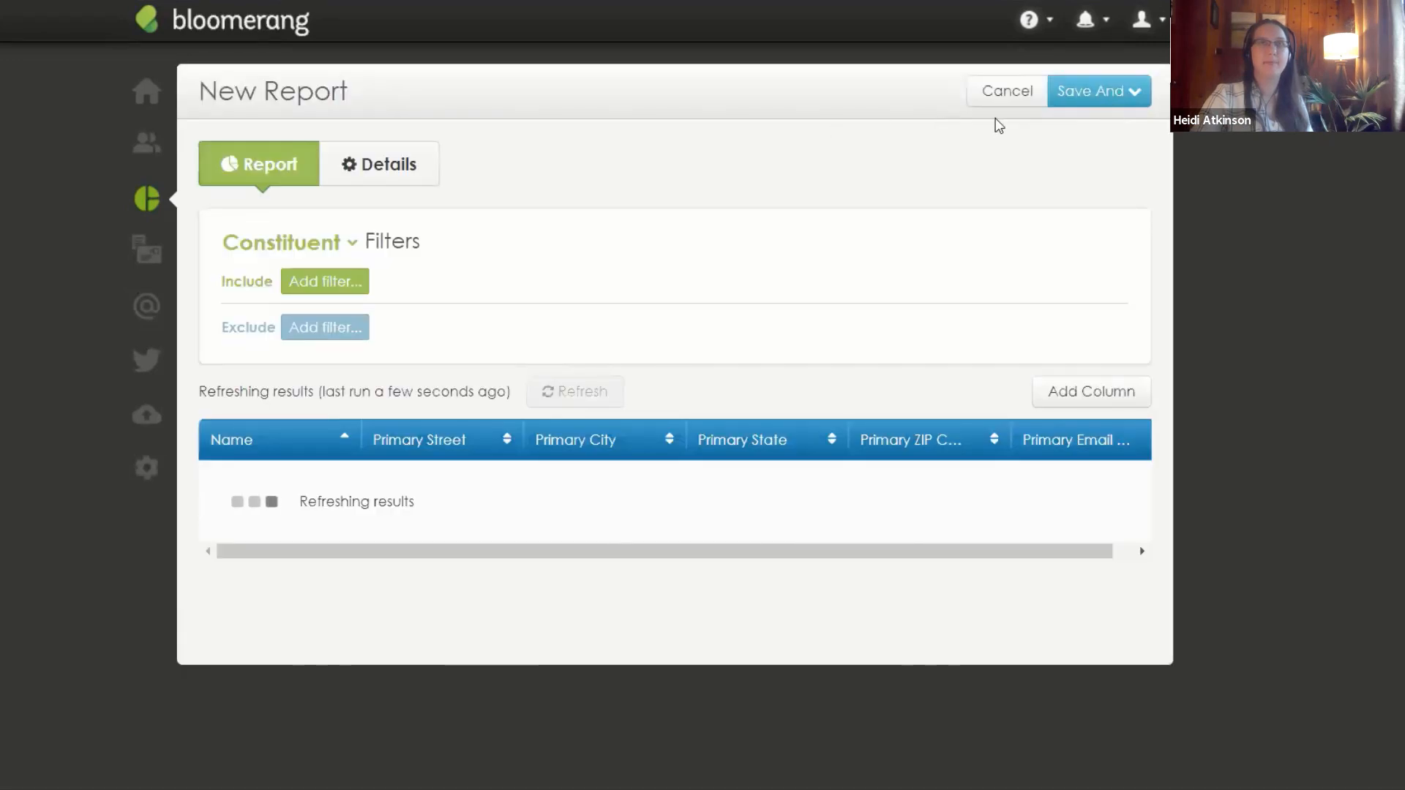
{"action": "left_click", "coordinate": [996, 110]}
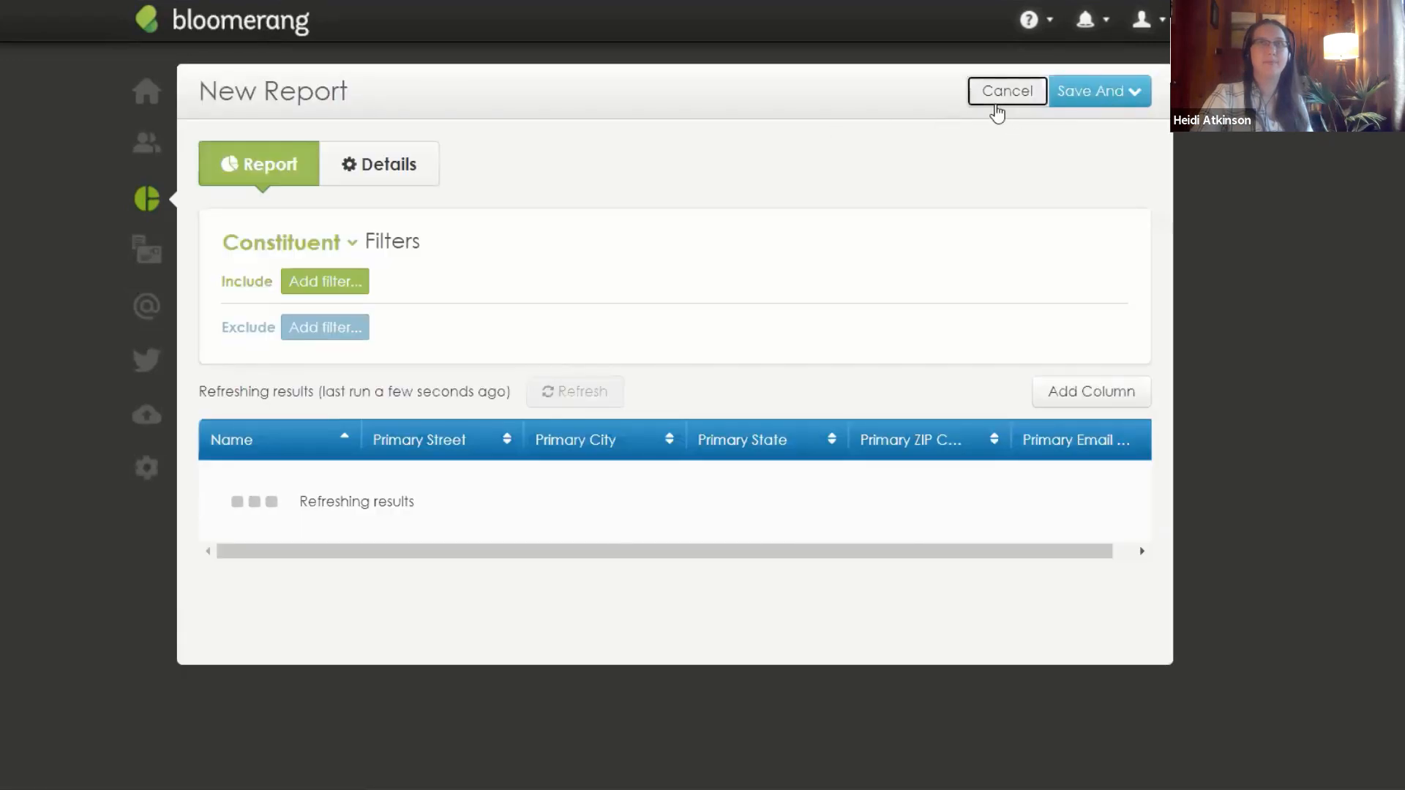
Step: Search the reports list for "2020" and make a copy of the 2020 Fall Appeal - Full List report
{"action": "left_click", "coordinate": [151, 212]}
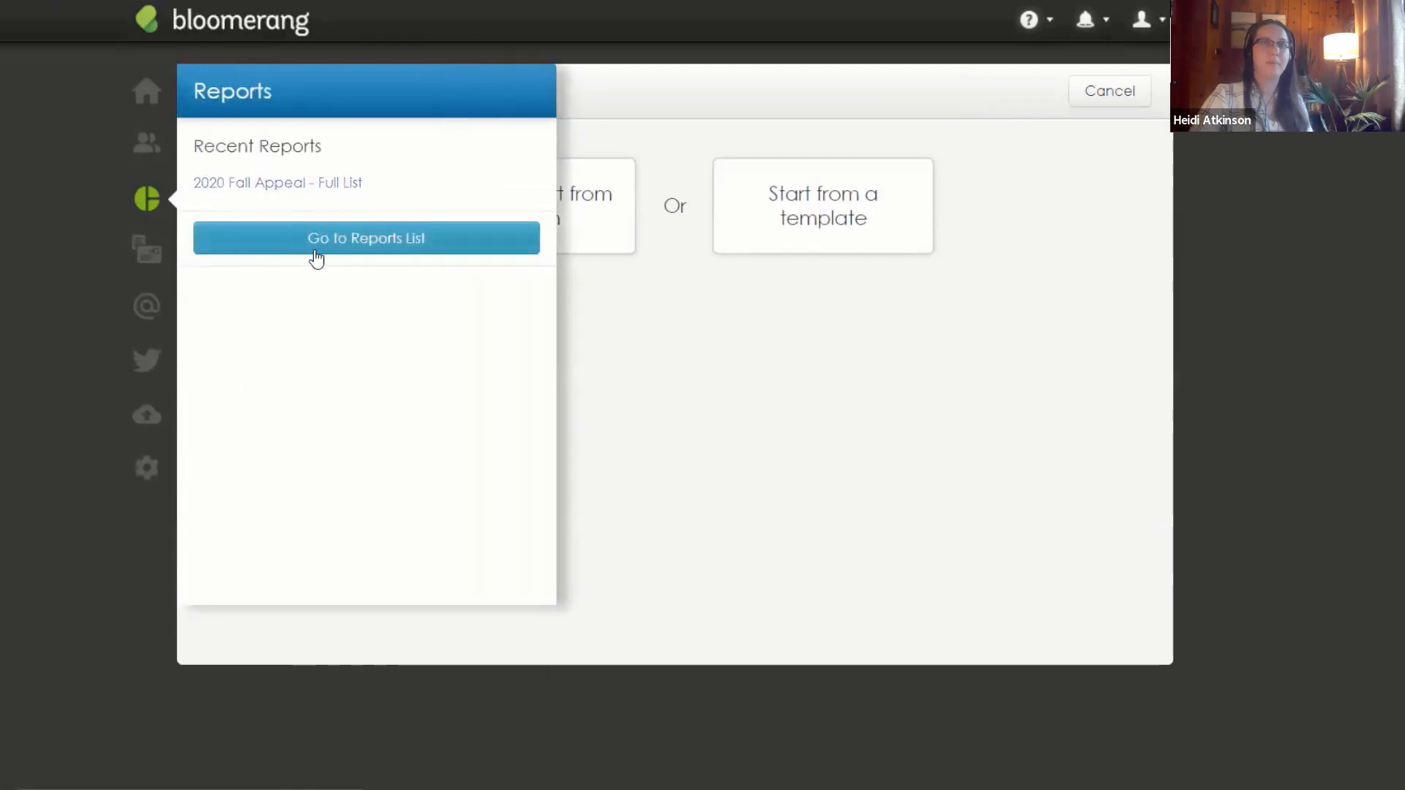
{"action": "left_click", "coordinate": [324, 251]}
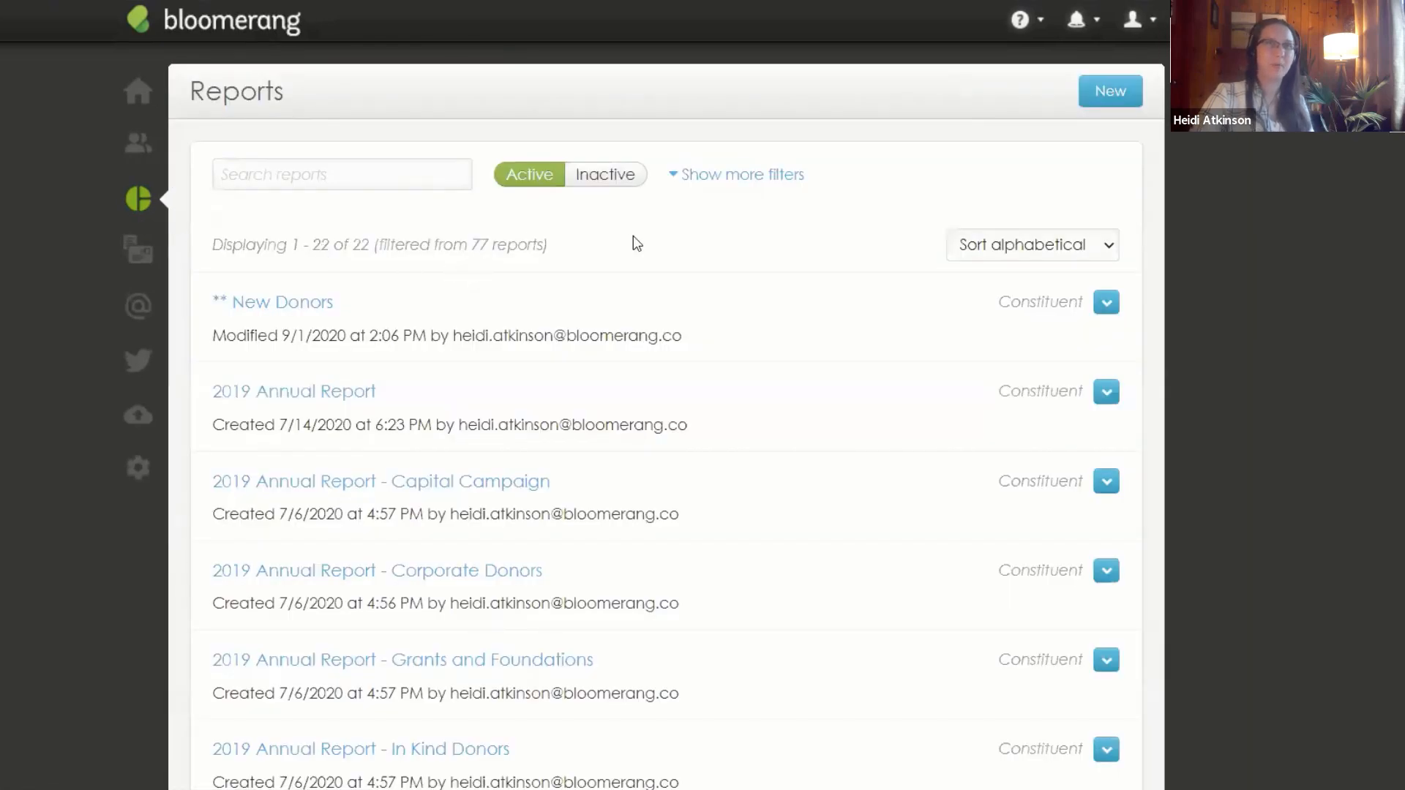
{"action": "left_click", "coordinate": [436, 174]}
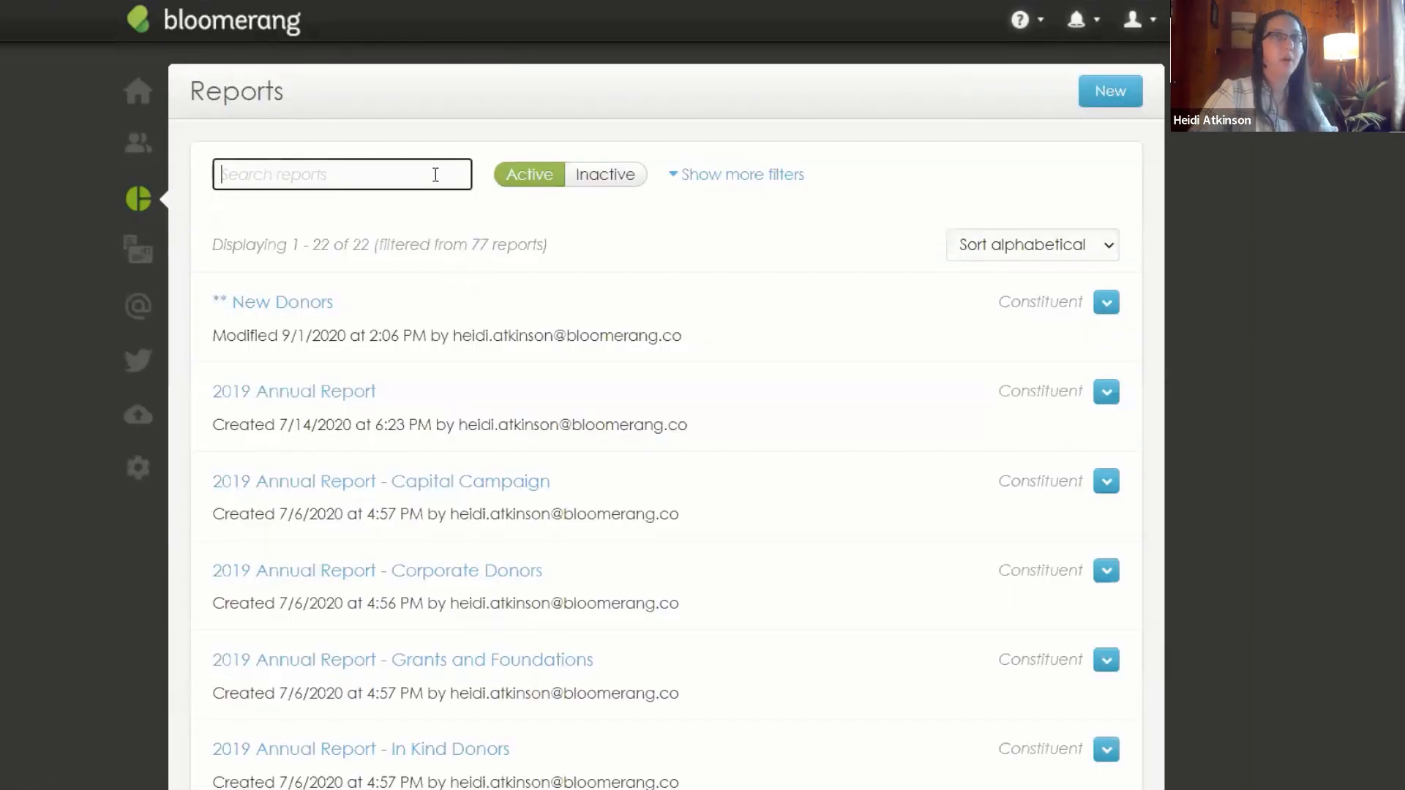
{"action": "type", "text": "2020"}
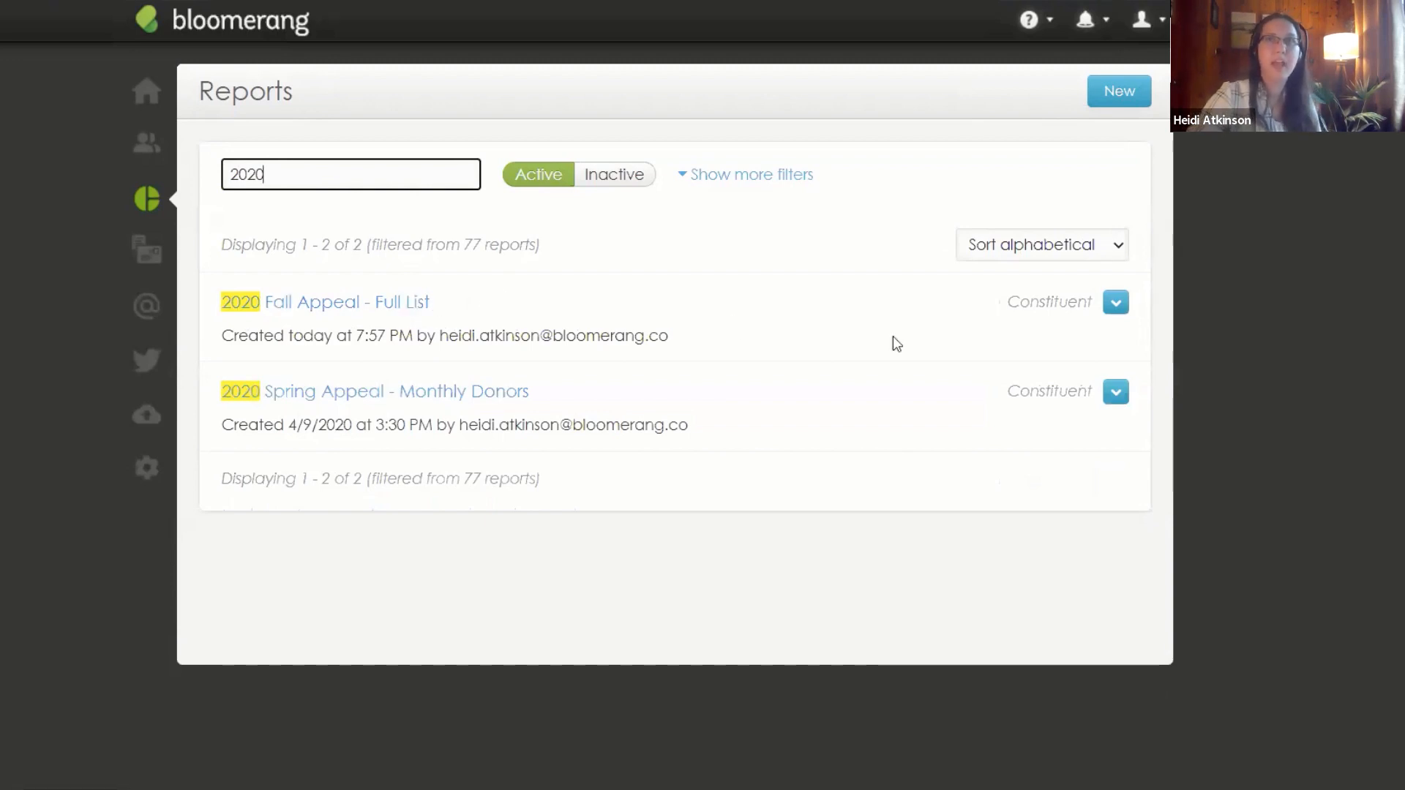
{"action": "left_click", "coordinate": [1116, 304]}
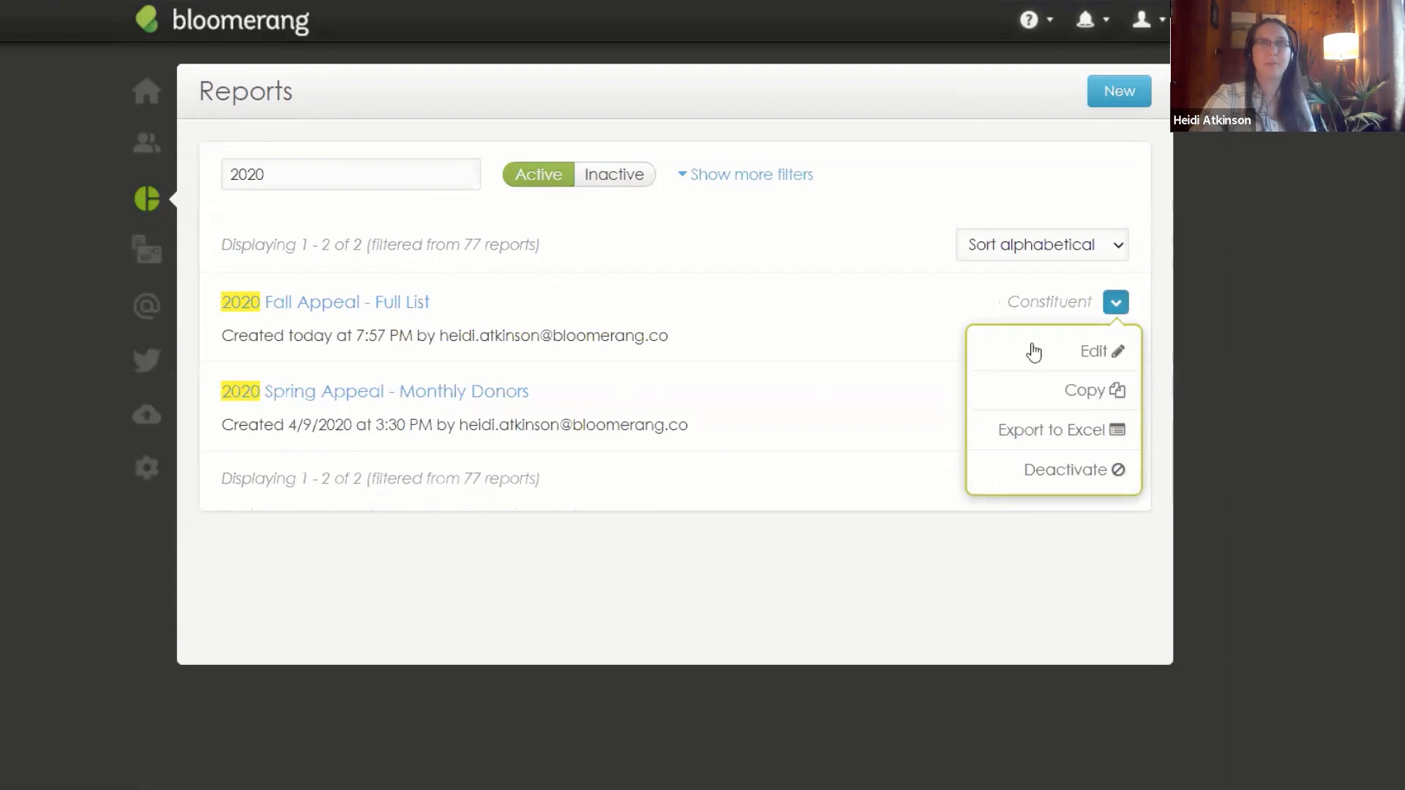
{"action": "left_click", "coordinate": [1103, 397]}
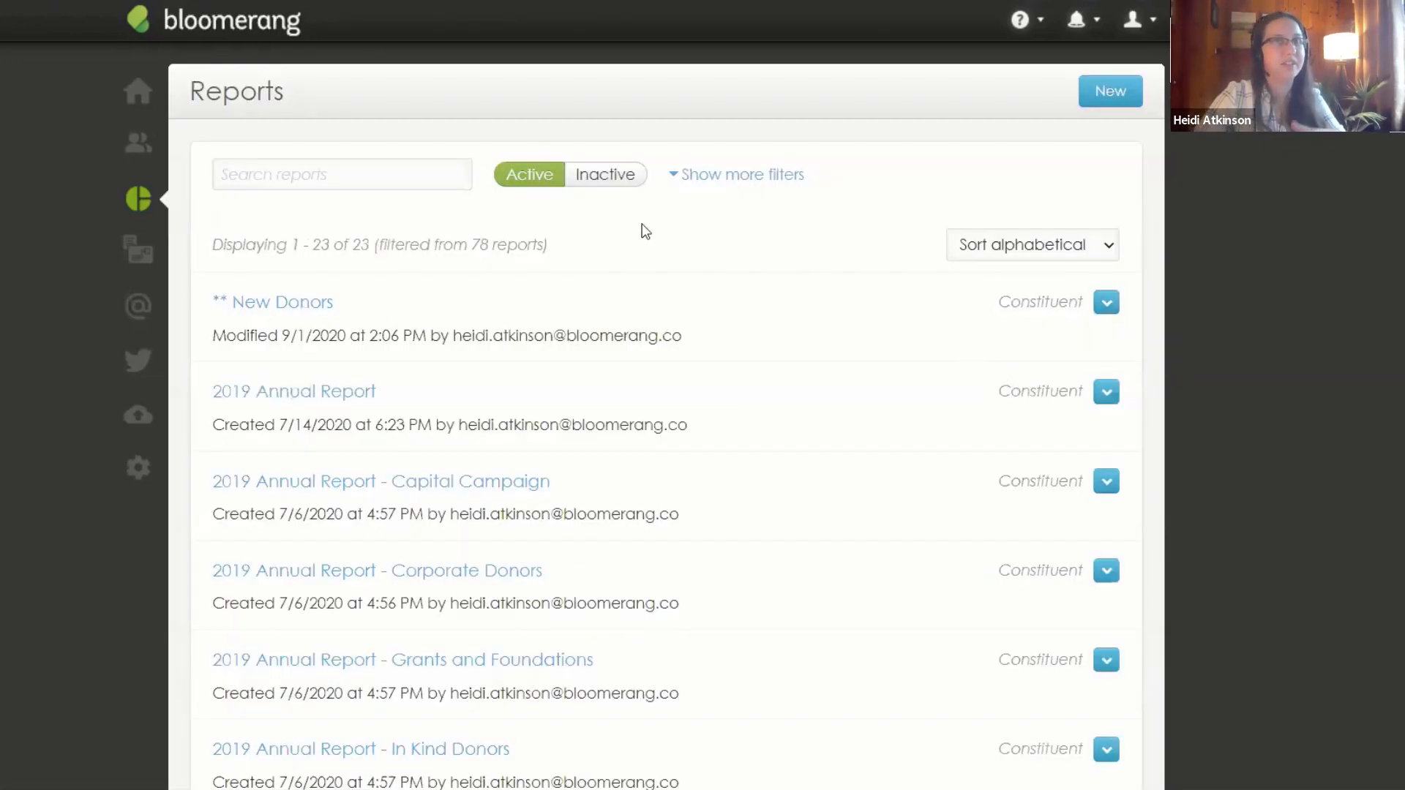
Step: Search the reports list for "2020 fall" and open the report 2020 Fall Appeal - Full List (Copy)
{"action": "left_click", "coordinate": [345, 174]}
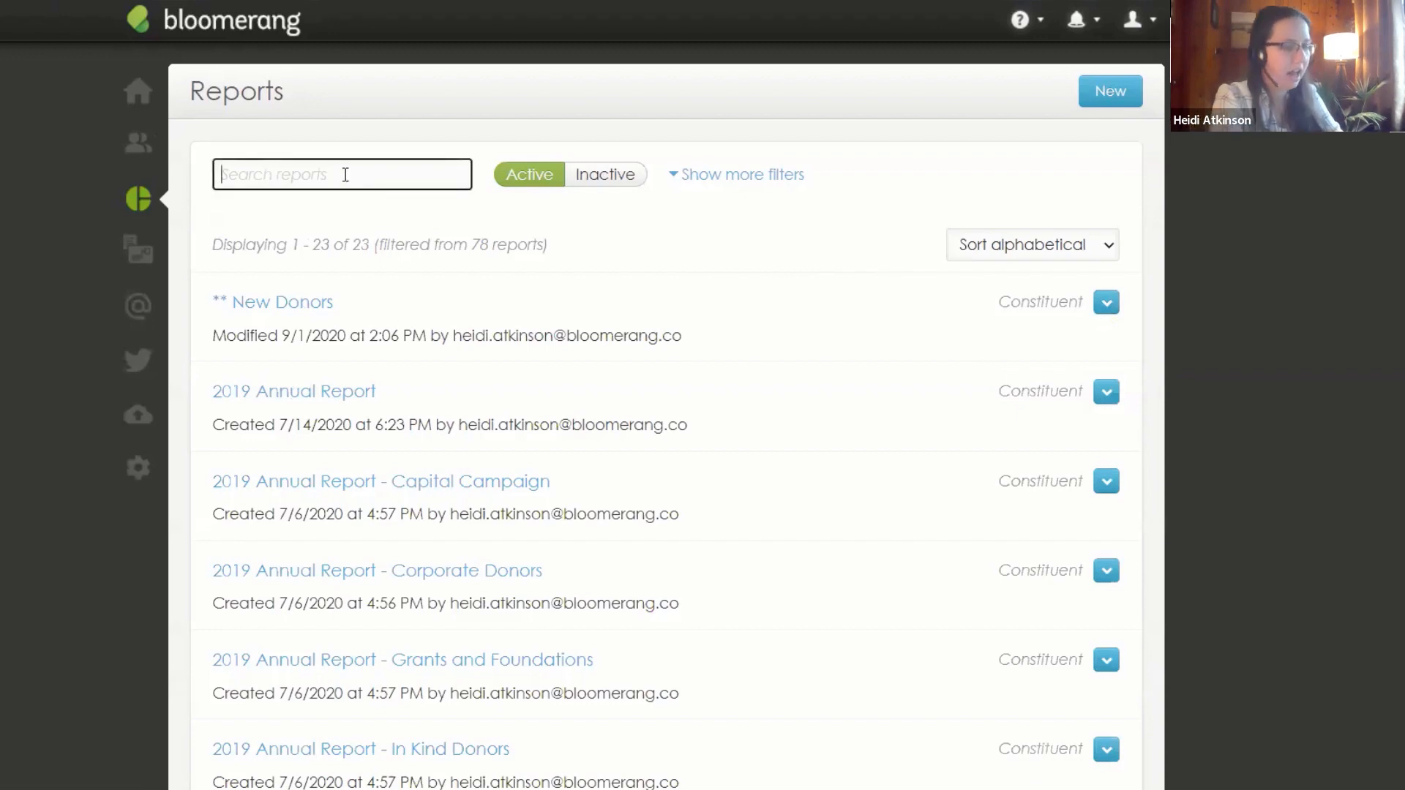
{"action": "type", "text": "2020 fall"}
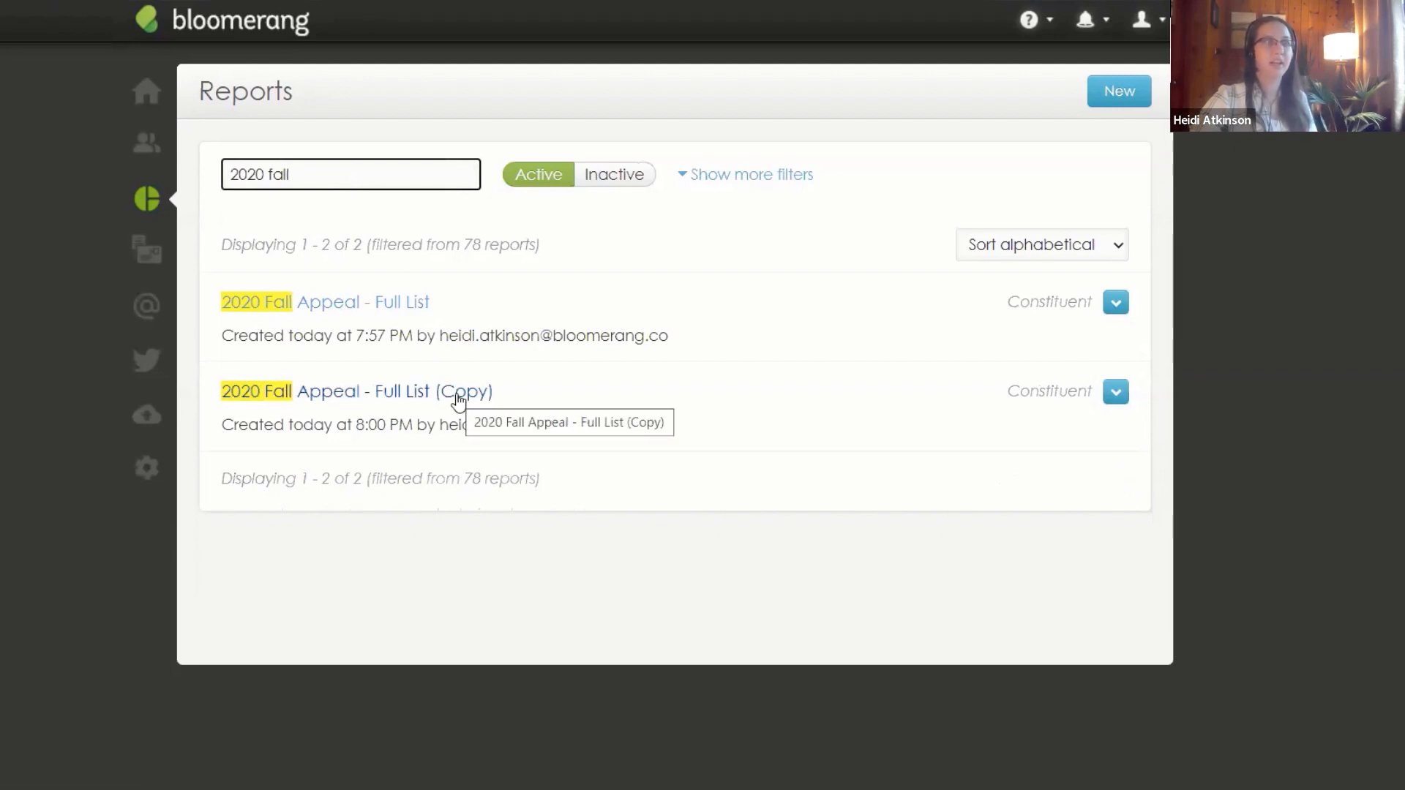
{"action": "left_click", "coordinate": [458, 396]}
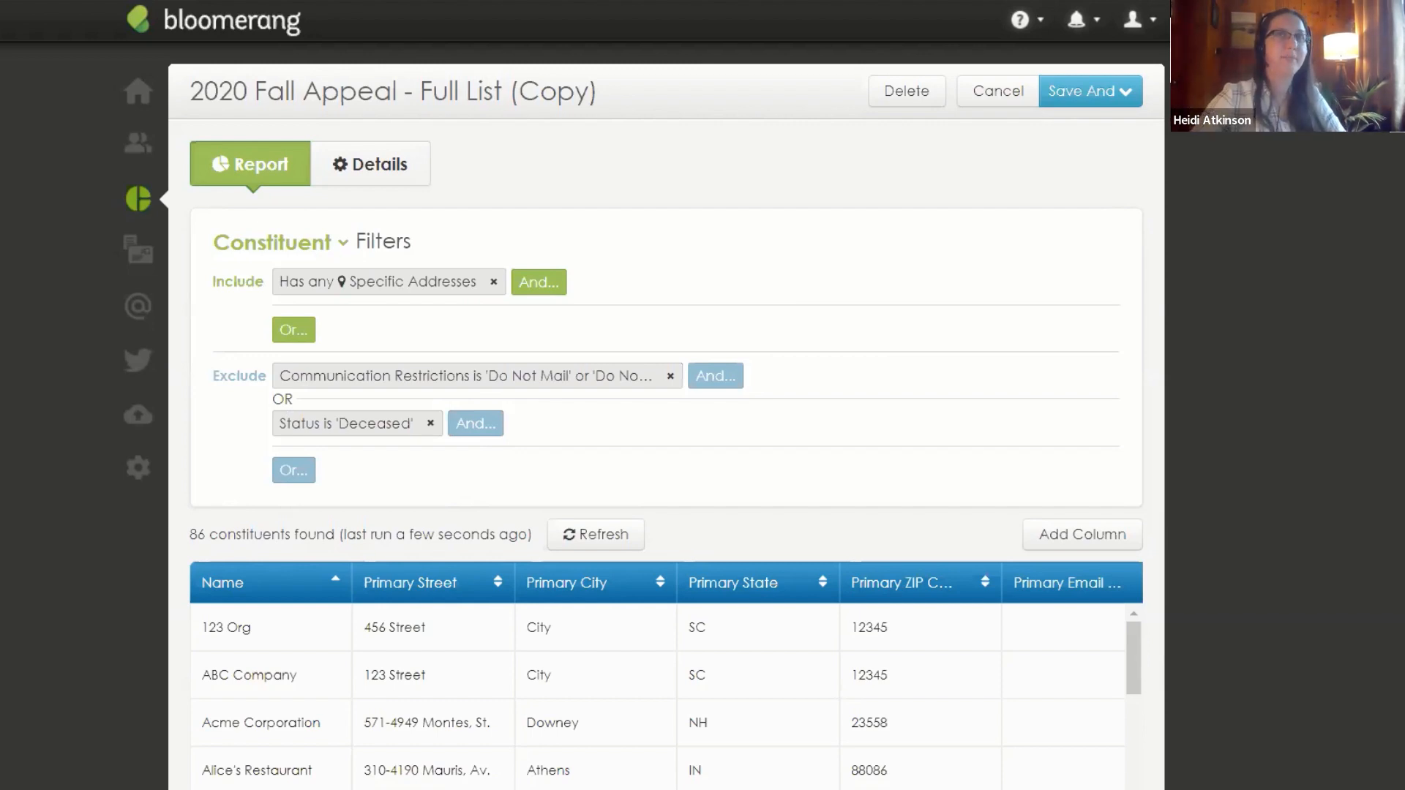
Step: Rename the copied report "2020 Fall Appeal - Non-Donors" and save it
{"action": "left_click", "coordinate": [371, 164]}
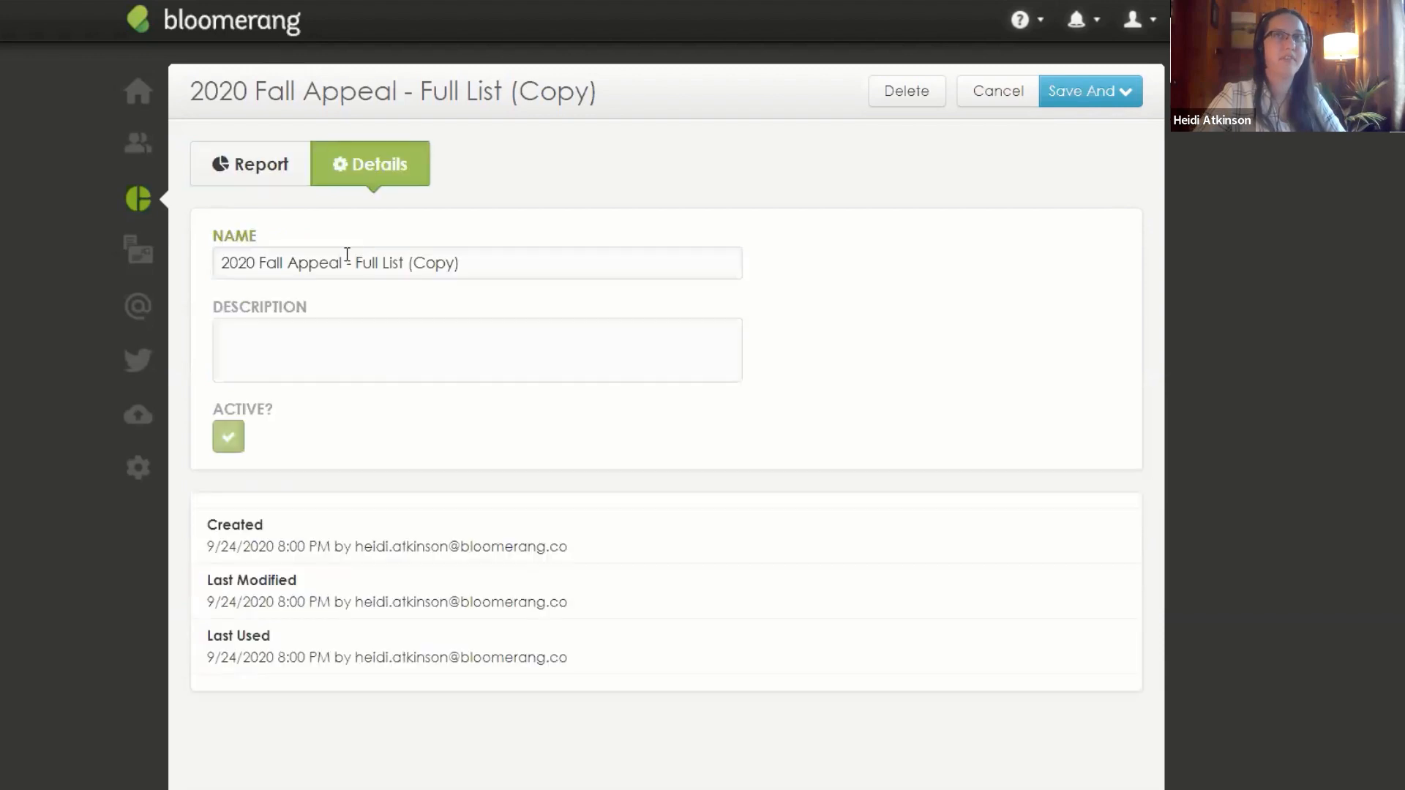
{"action": "left_click_drag", "start_coordinate": [355, 263], "coordinate": [569, 279]}
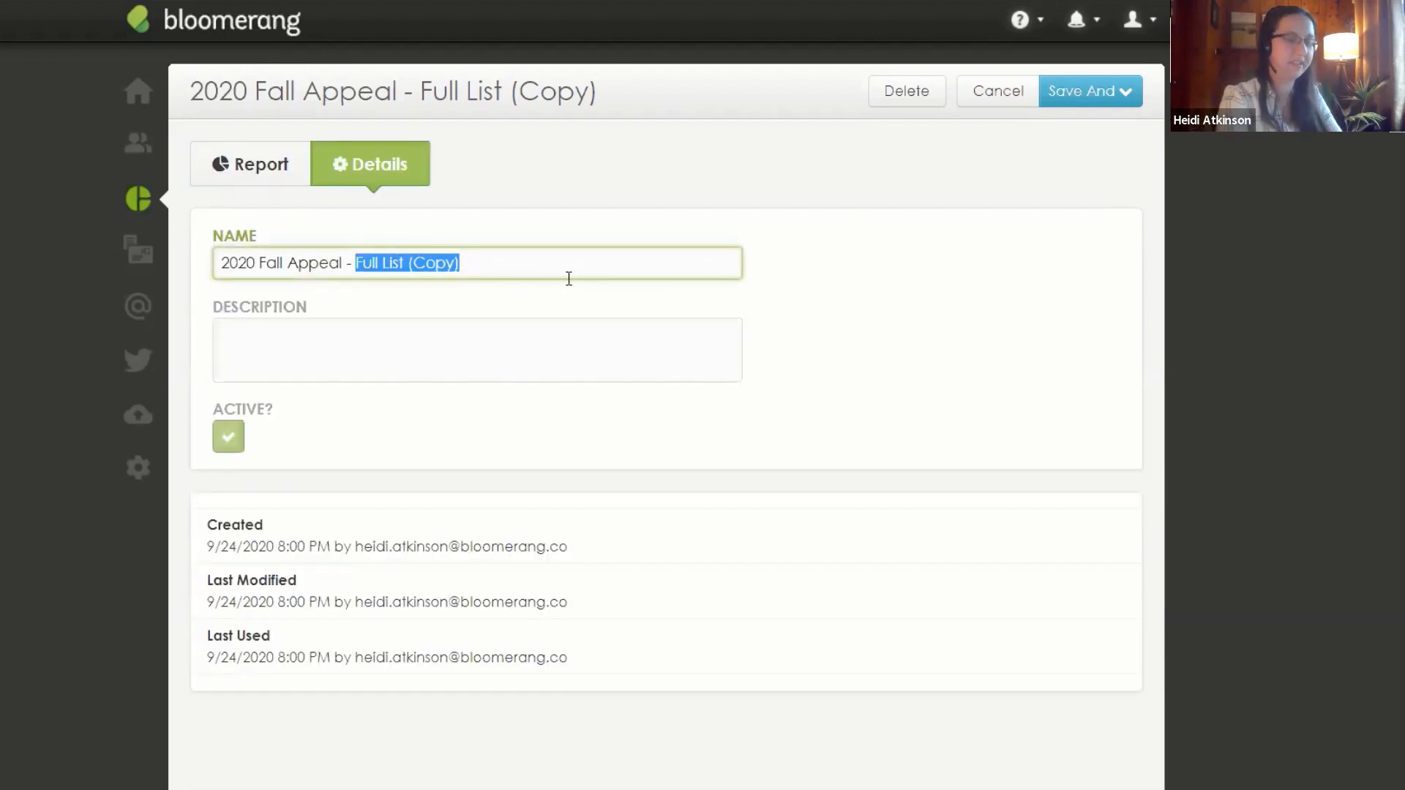
{"action": "type", "text": "Non-Donor"}
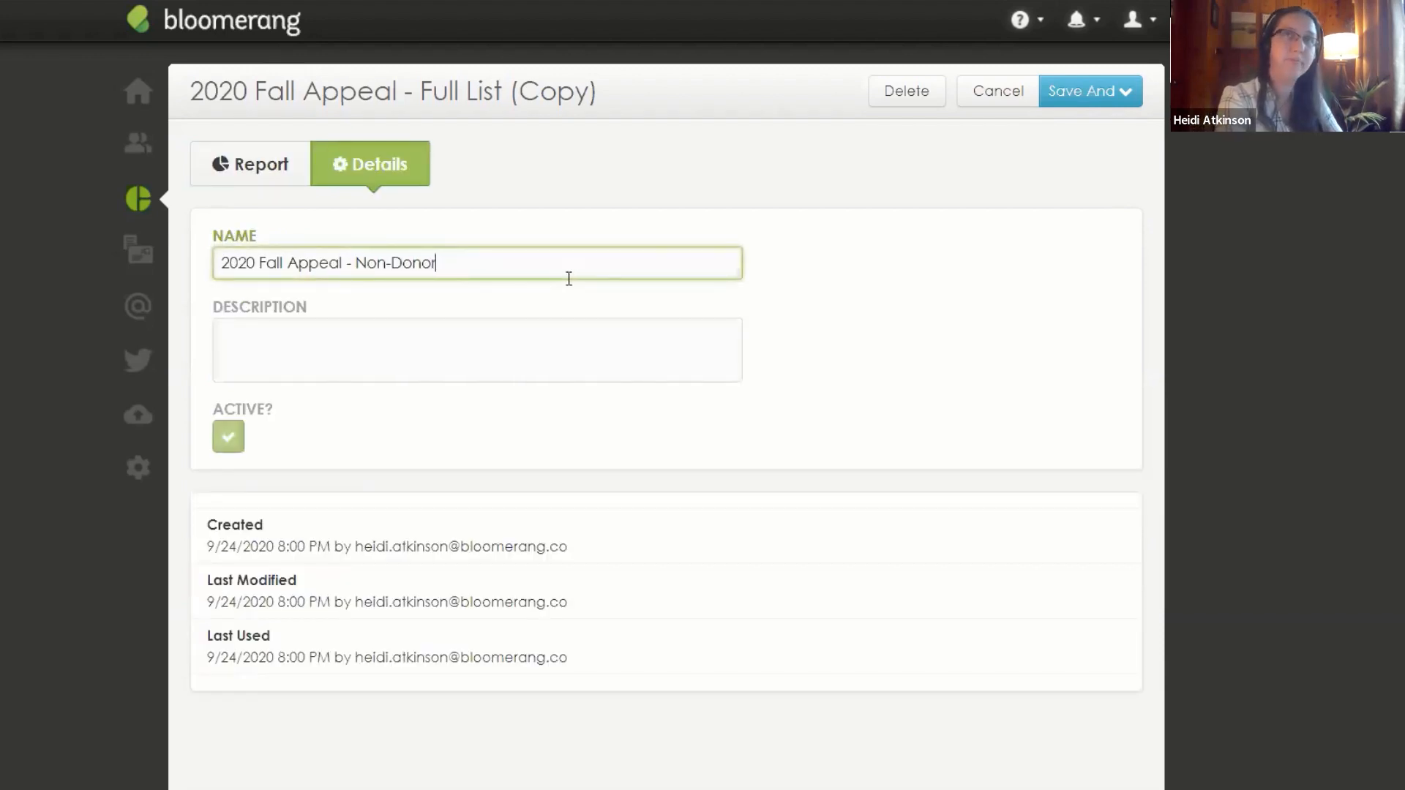
{"action": "type", "text": "s"}
{"action": "left_click", "coordinate": [1113, 91]}
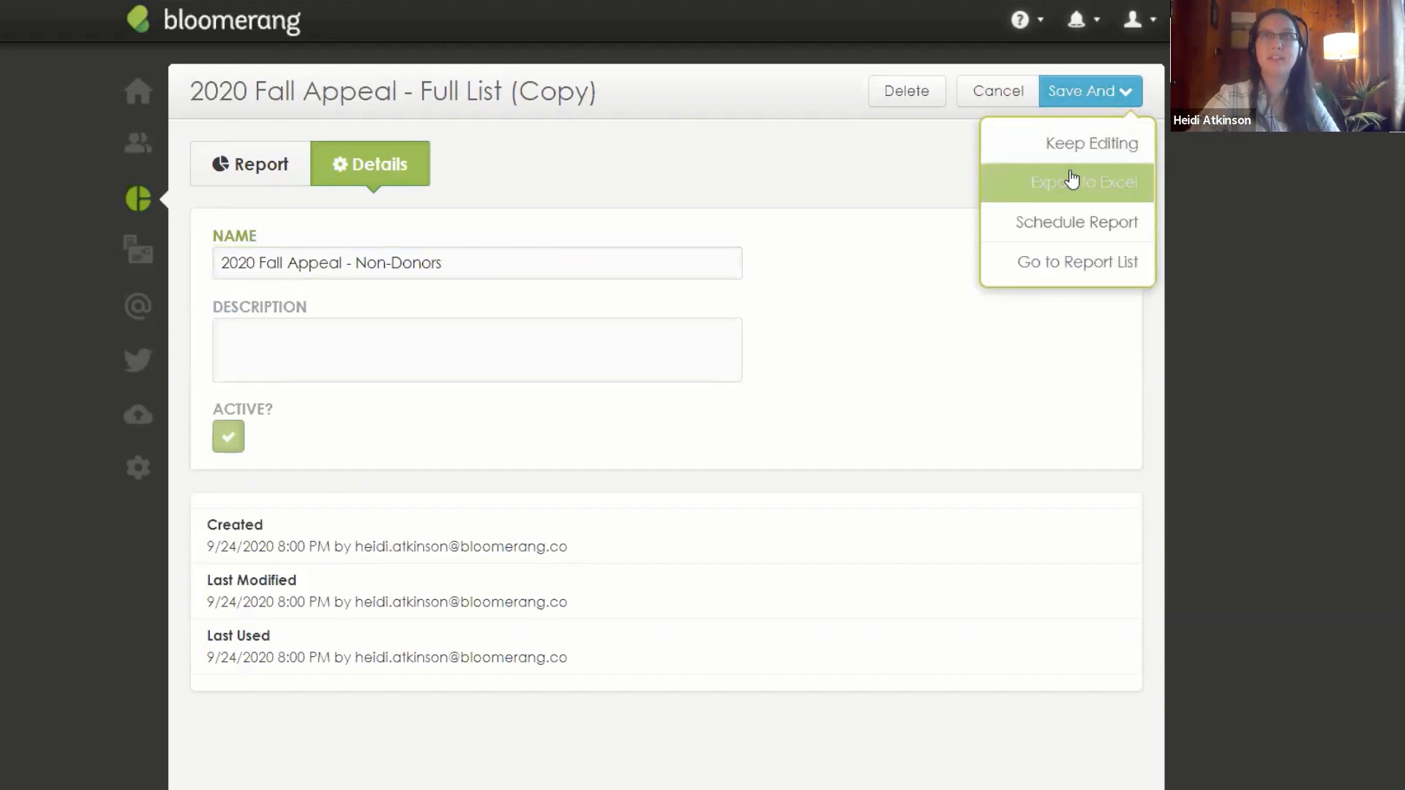
{"action": "left_click", "coordinate": [1072, 179]}
Step: Add an include condition to the existing Specific Addresses filter row so constituents must also have no Transactions
{"action": "left_click", "coordinate": [262, 176]}
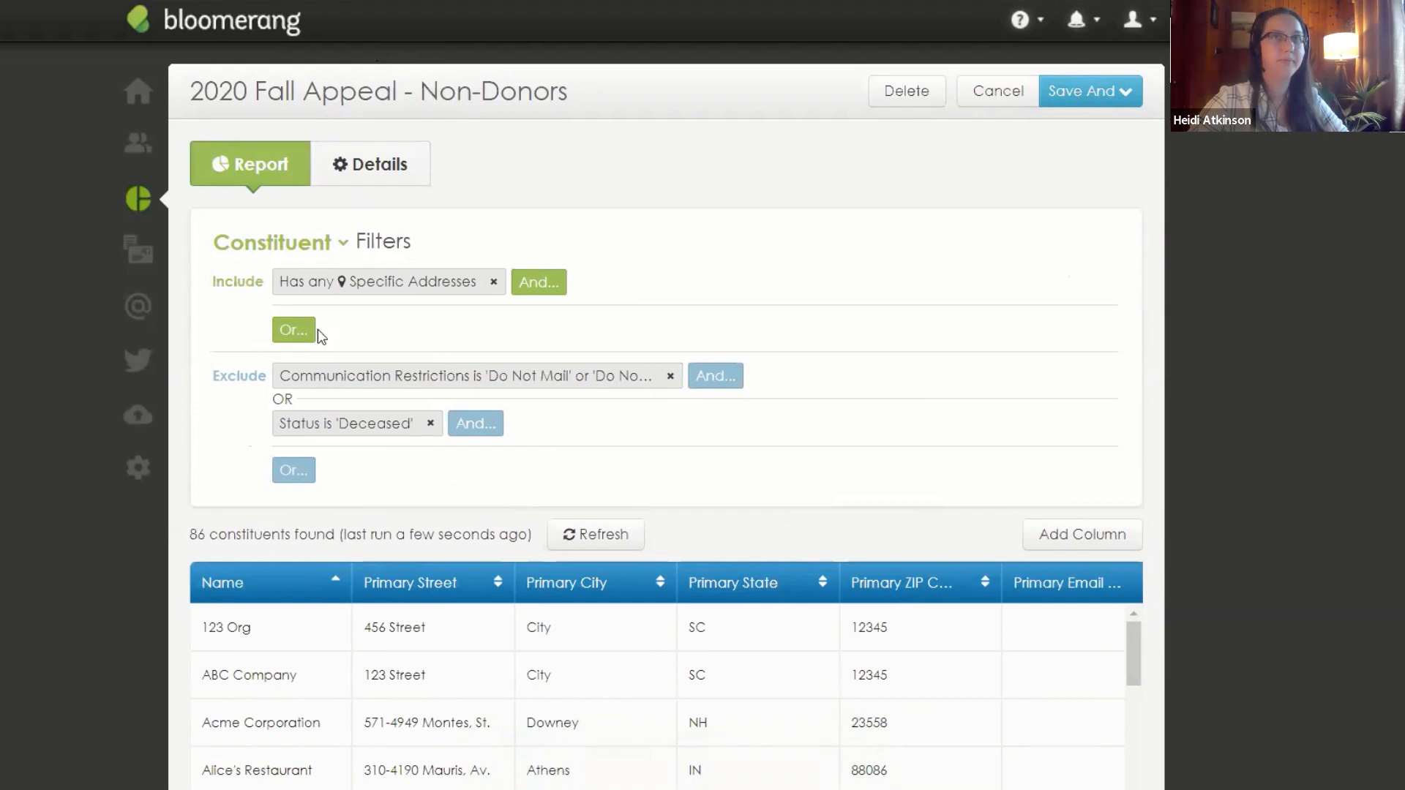
{"action": "left_click", "coordinate": [530, 296]}
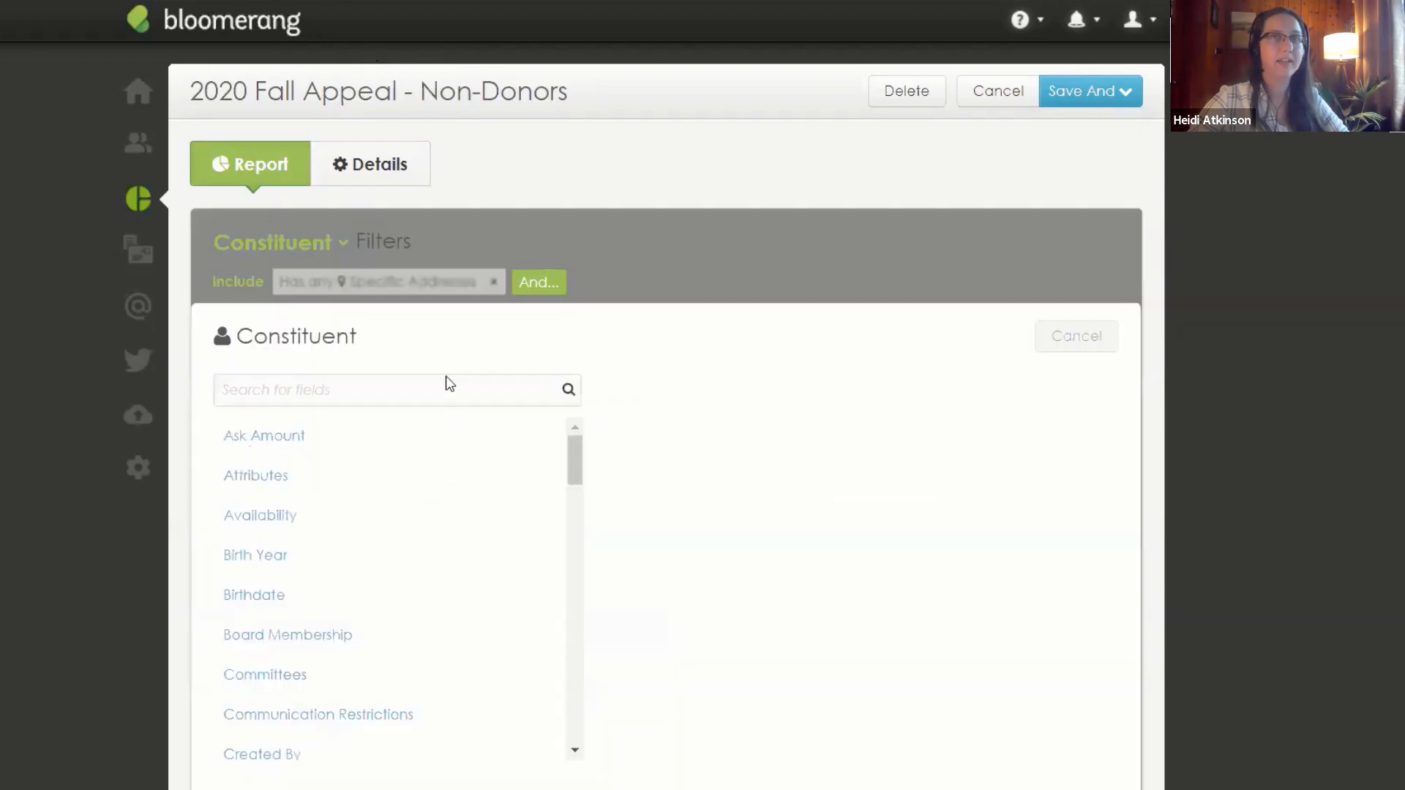
{"action": "left_click", "coordinate": [443, 381]}
{"action": "type", "text": "d"}
{"action": "key", "text": "BackSpace"}
{"action": "type", "text": "trans"}
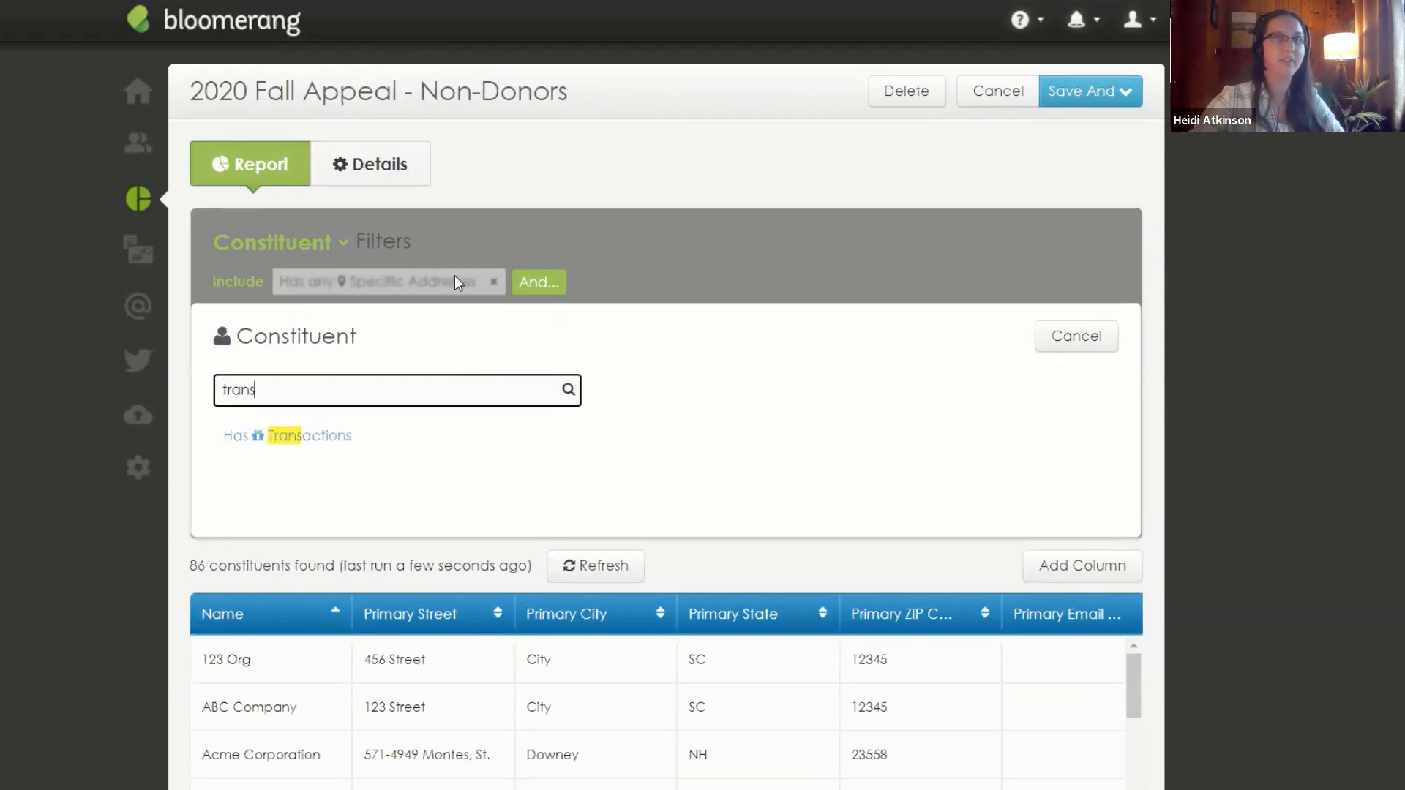
{"action": "left_click", "coordinate": [283, 444]}
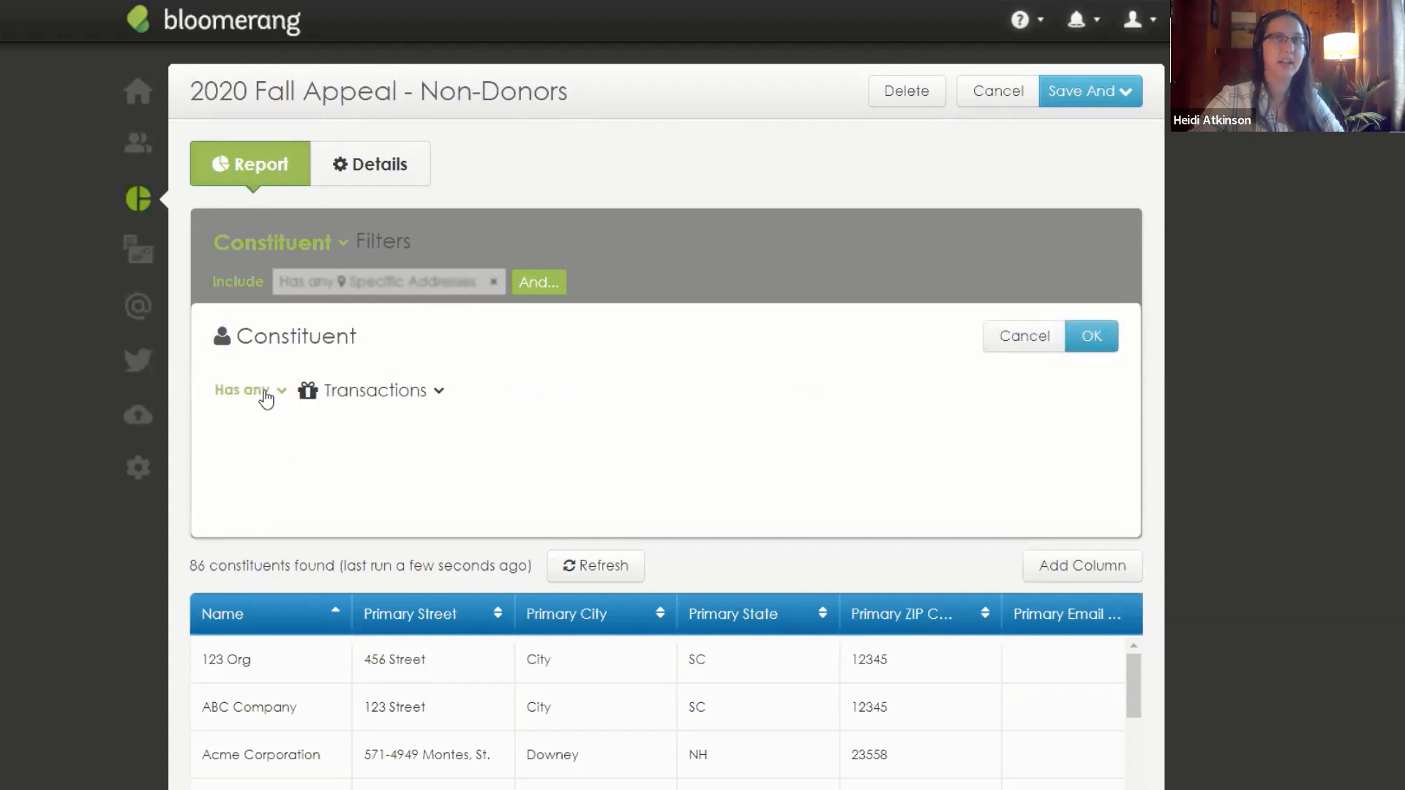
{"action": "left_click", "coordinate": [266, 395]}
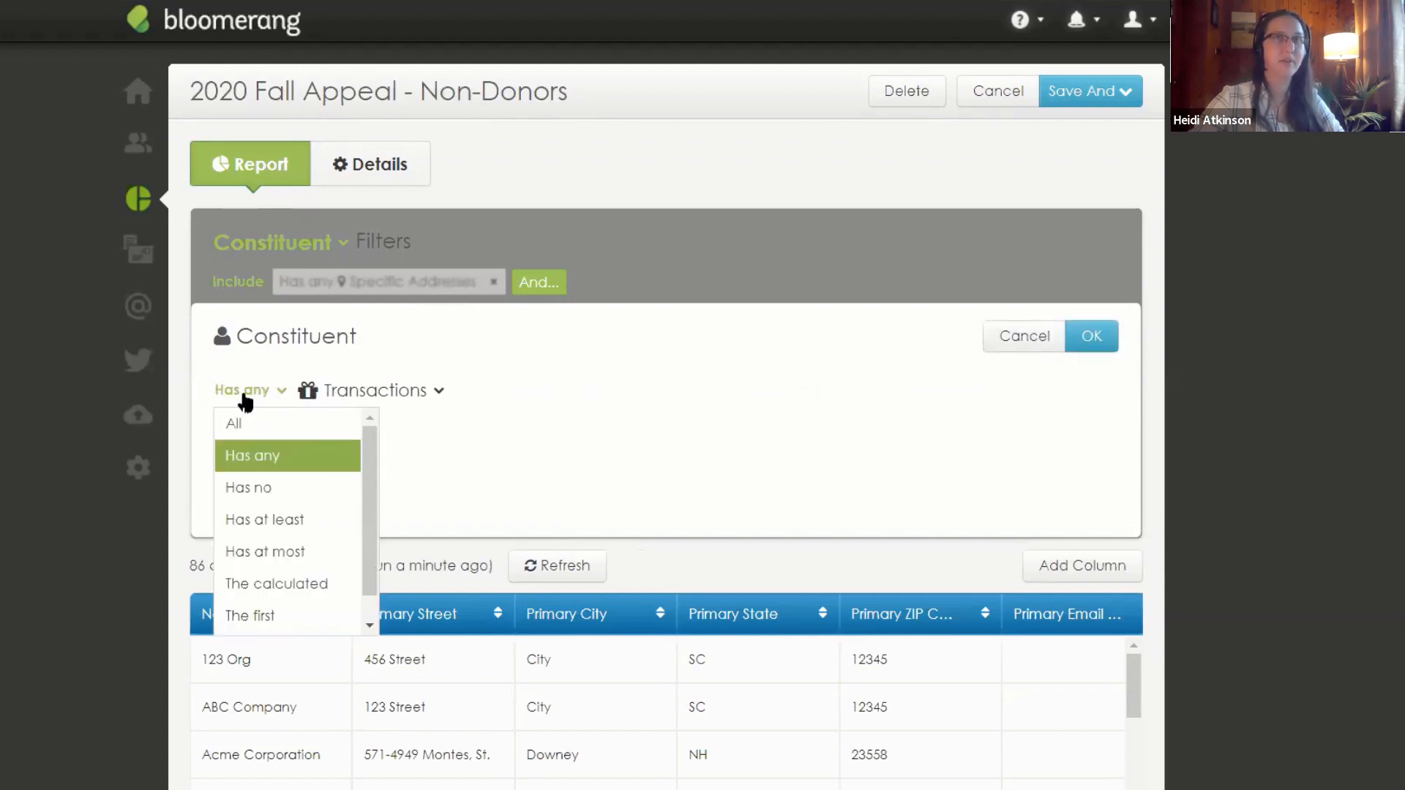
{"action": "left_click", "coordinate": [247, 489]}
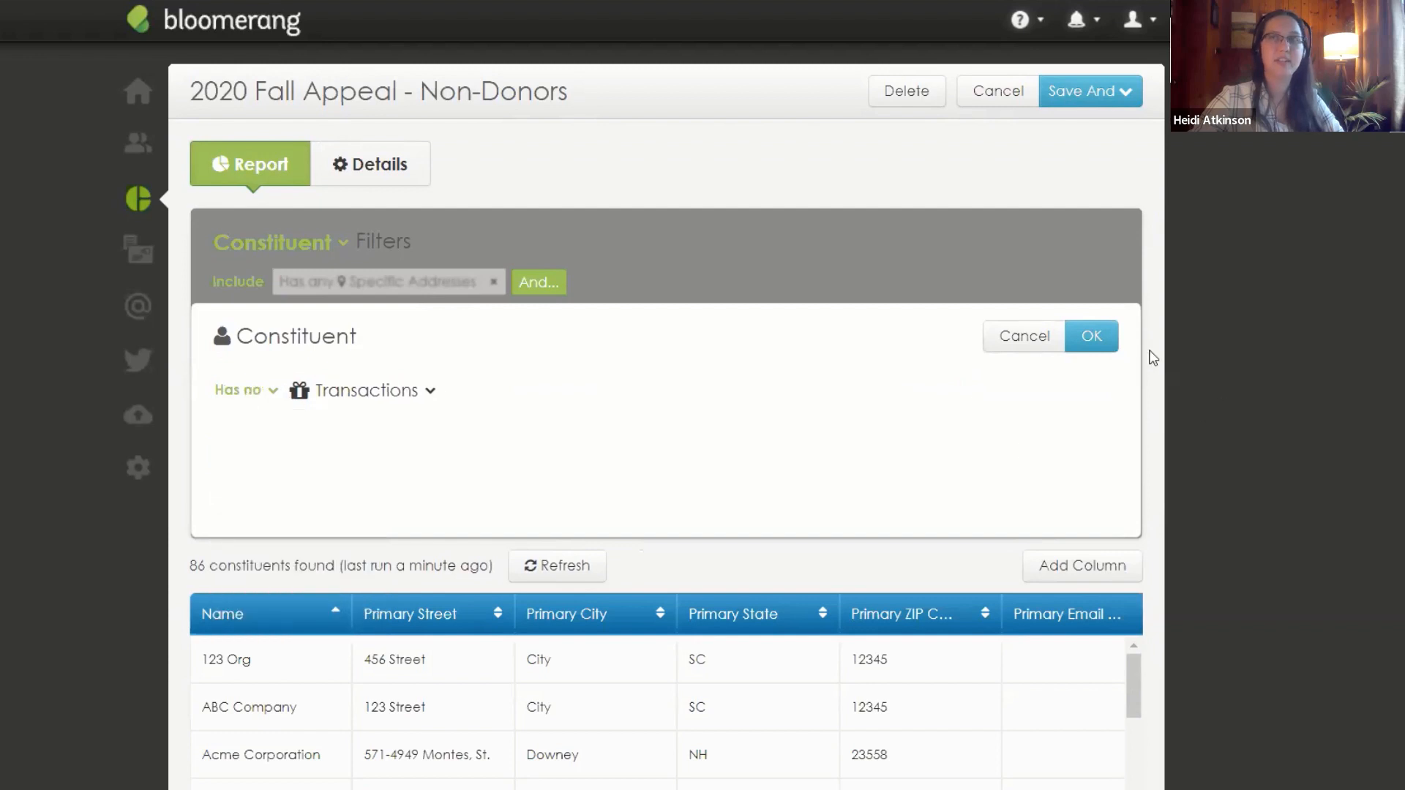
{"action": "left_click", "coordinate": [1093, 338]}
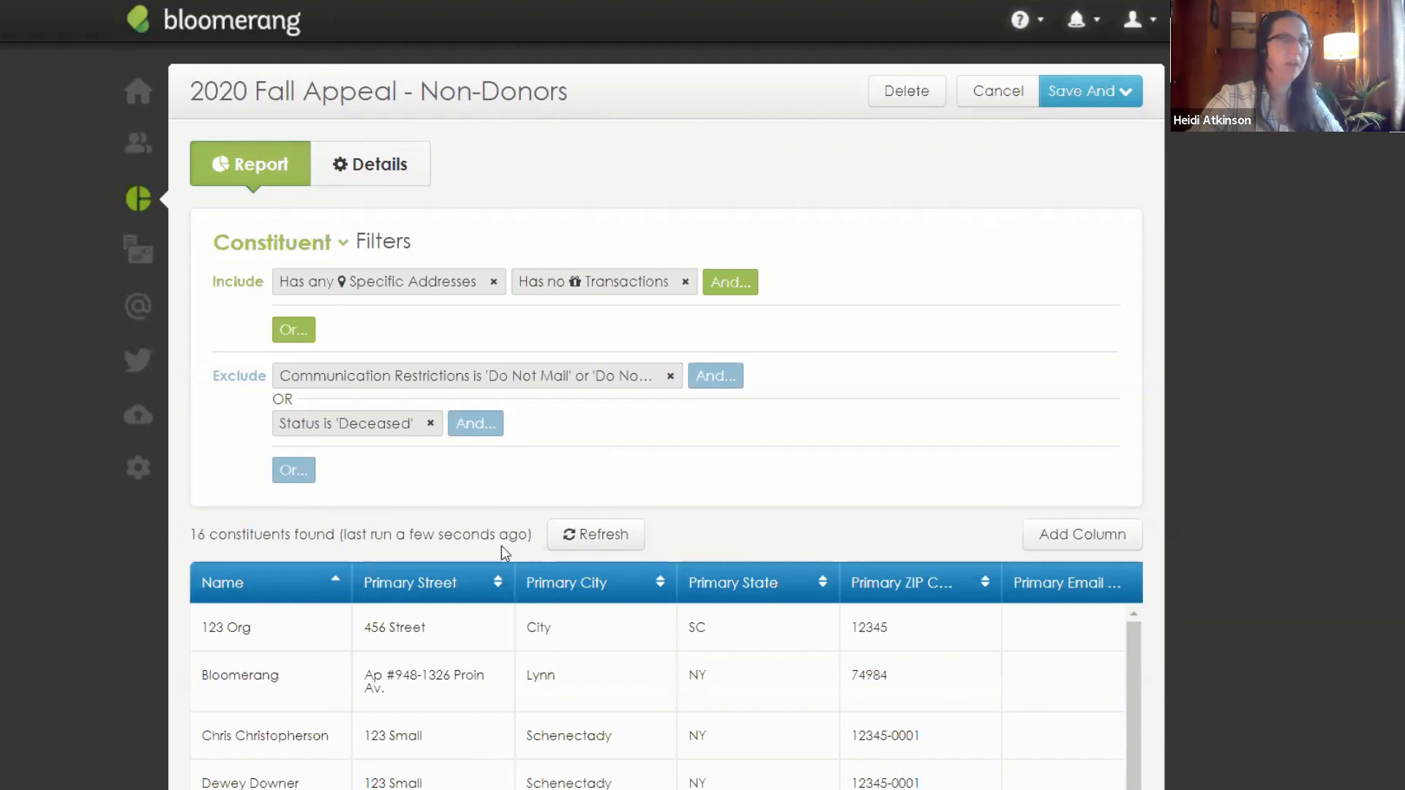
Step: Look through the constituents listed in the Non-Donors report and check them against its include and exclude filters
{"action": "scroll", "coordinate": [428, 530], "scroll_direction": "down", "scroll_amount": 2}
{"action": "scroll", "coordinate": [421, 536], "scroll_direction": "down", "scroll_amount": 3}
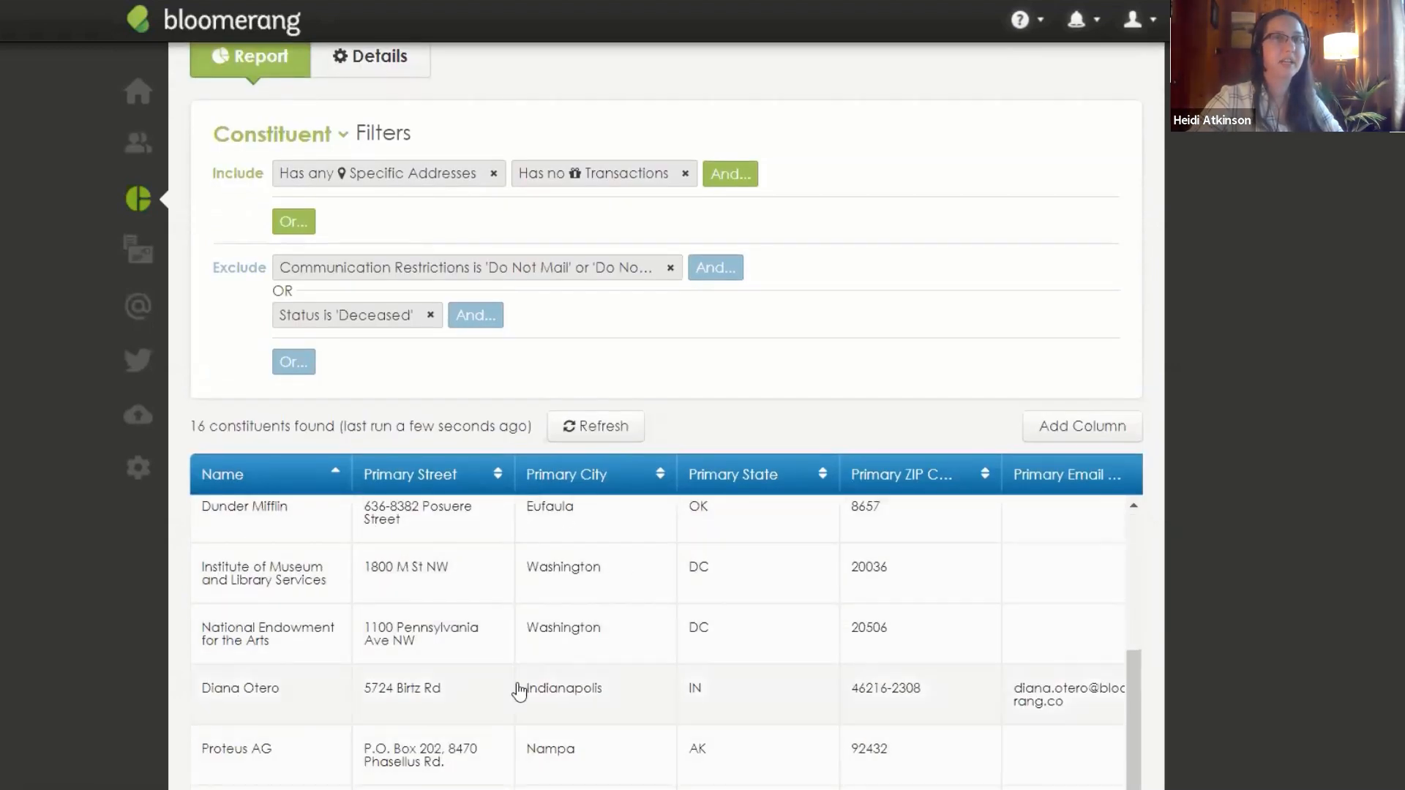
{"action": "scroll", "coordinate": [518, 696], "scroll_direction": "down", "scroll_amount": 1}
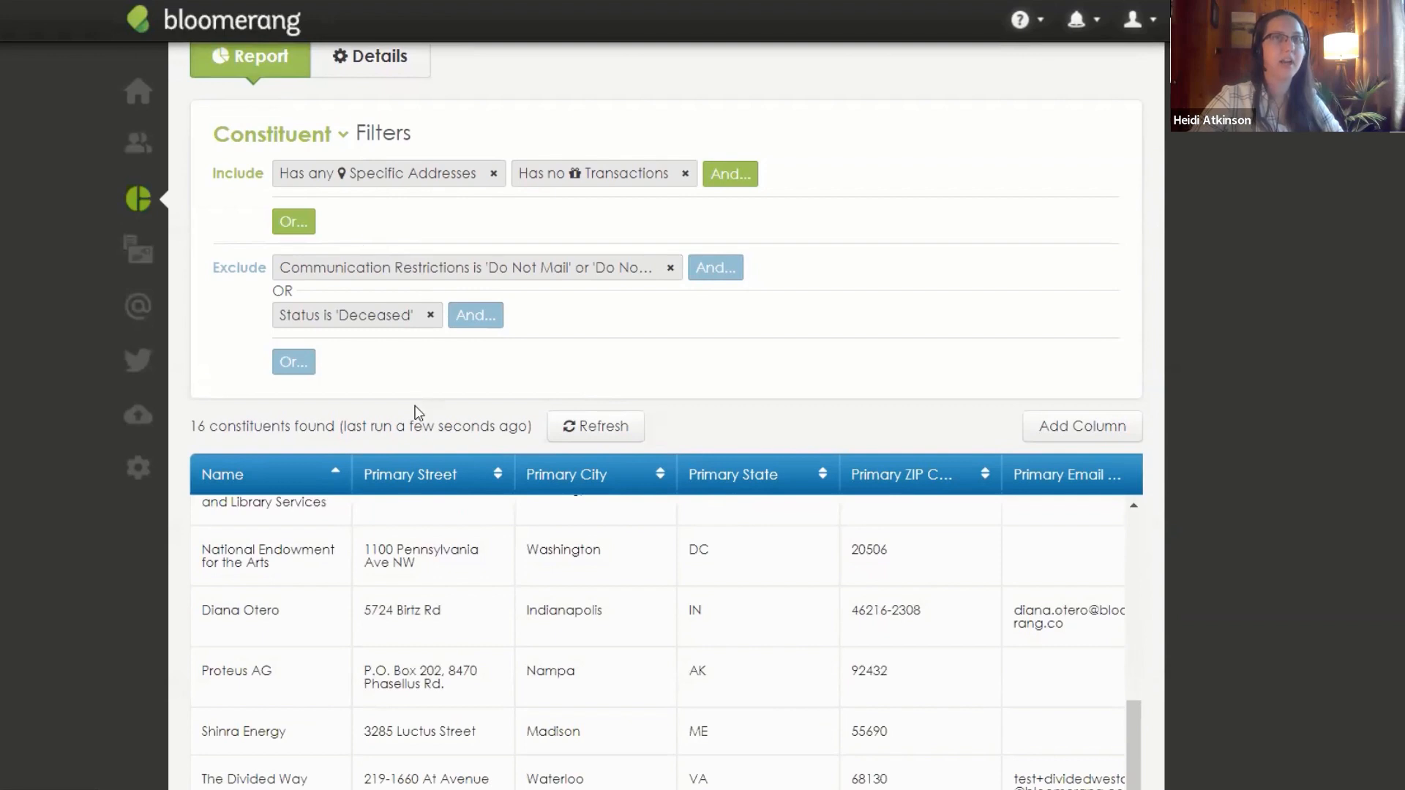
{"action": "scroll", "coordinate": [416, 412], "scroll_direction": "up", "scroll_amount": 2}
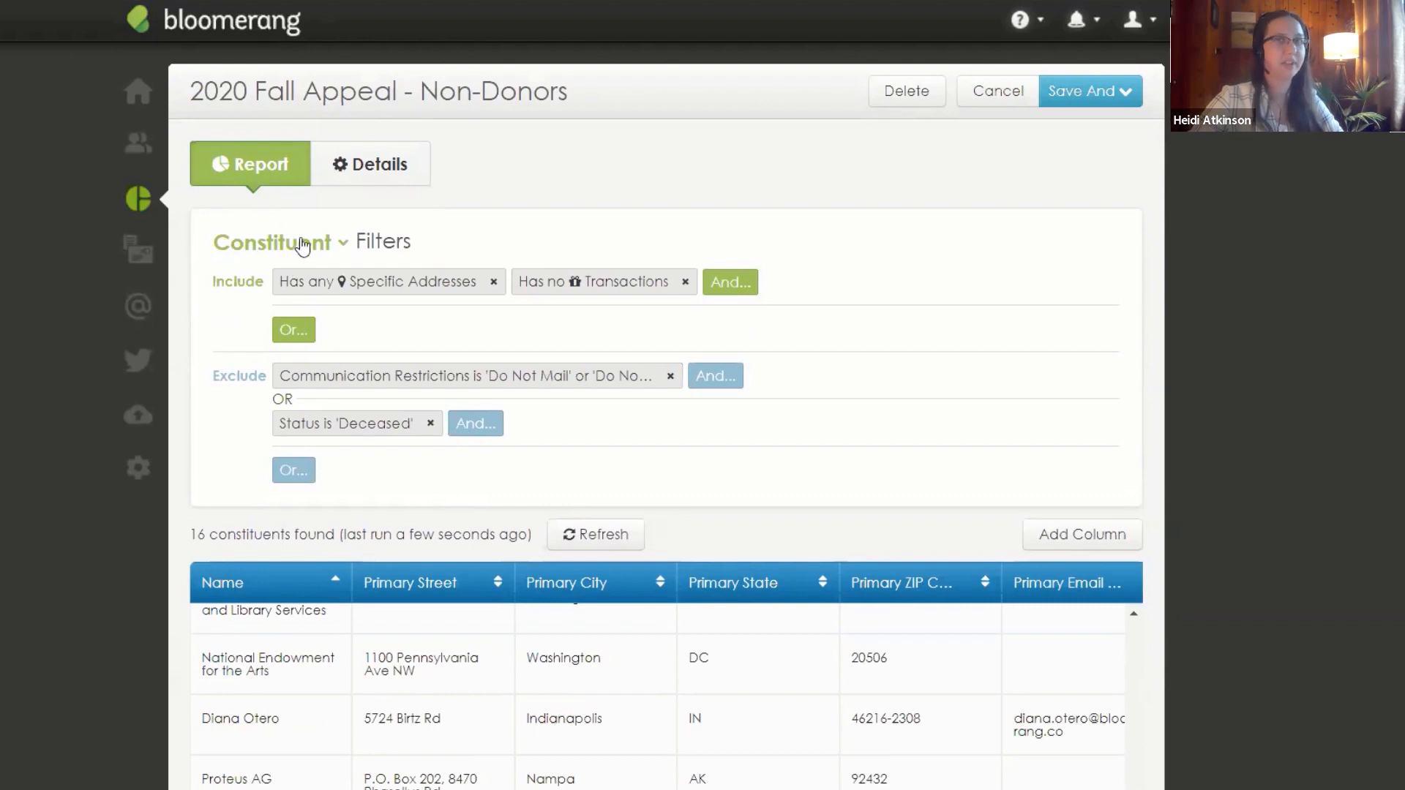
{"action": "scroll", "coordinate": [342, 556], "scroll_direction": "down", "scroll_amount": 6}
{"action": "scroll", "coordinate": [341, 612], "scroll_direction": "down", "scroll_amount": 2}
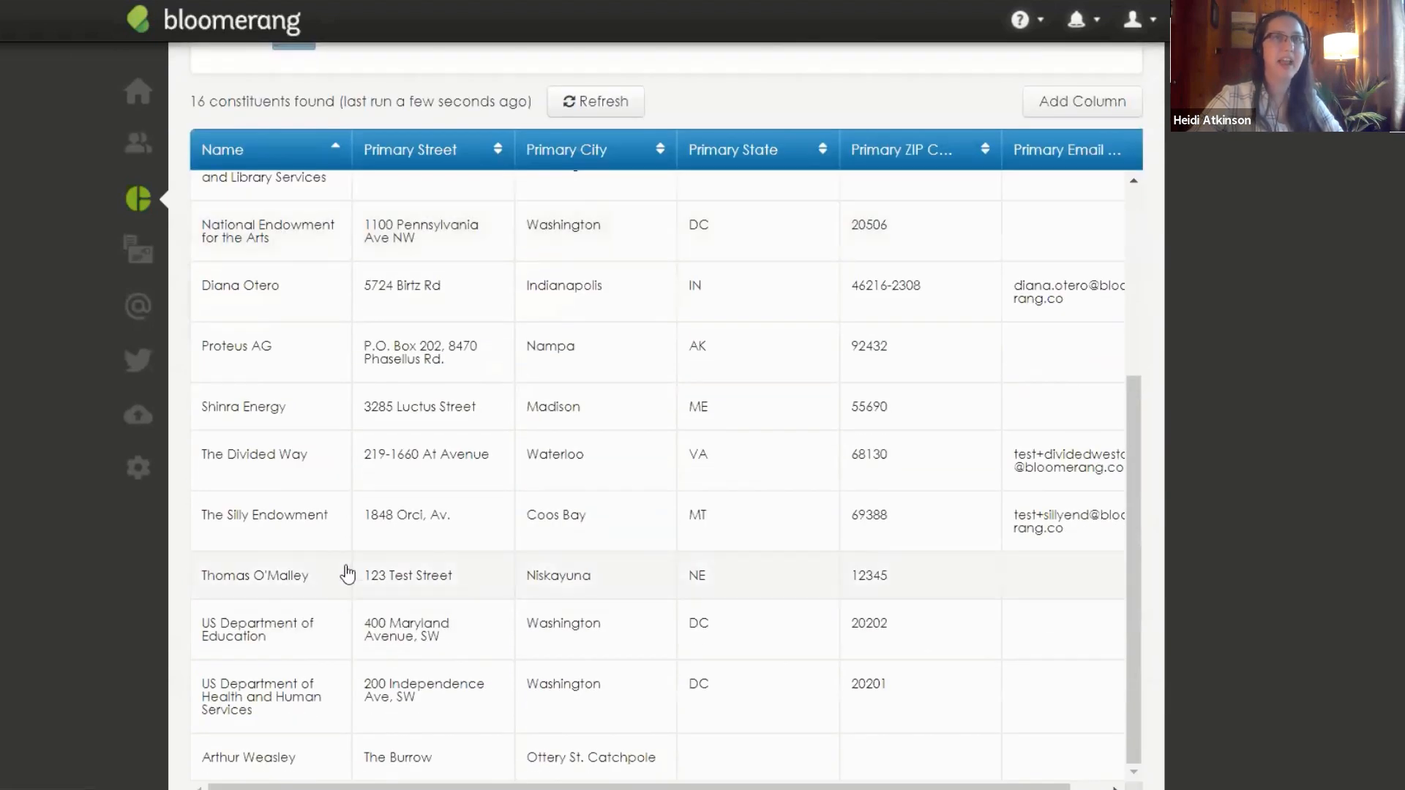
{"action": "scroll", "coordinate": [339, 615], "scroll_direction": "down", "scroll_amount": 1}
{"action": "scroll", "coordinate": [340, 642], "scroll_direction": "up", "scroll_amount": 10}
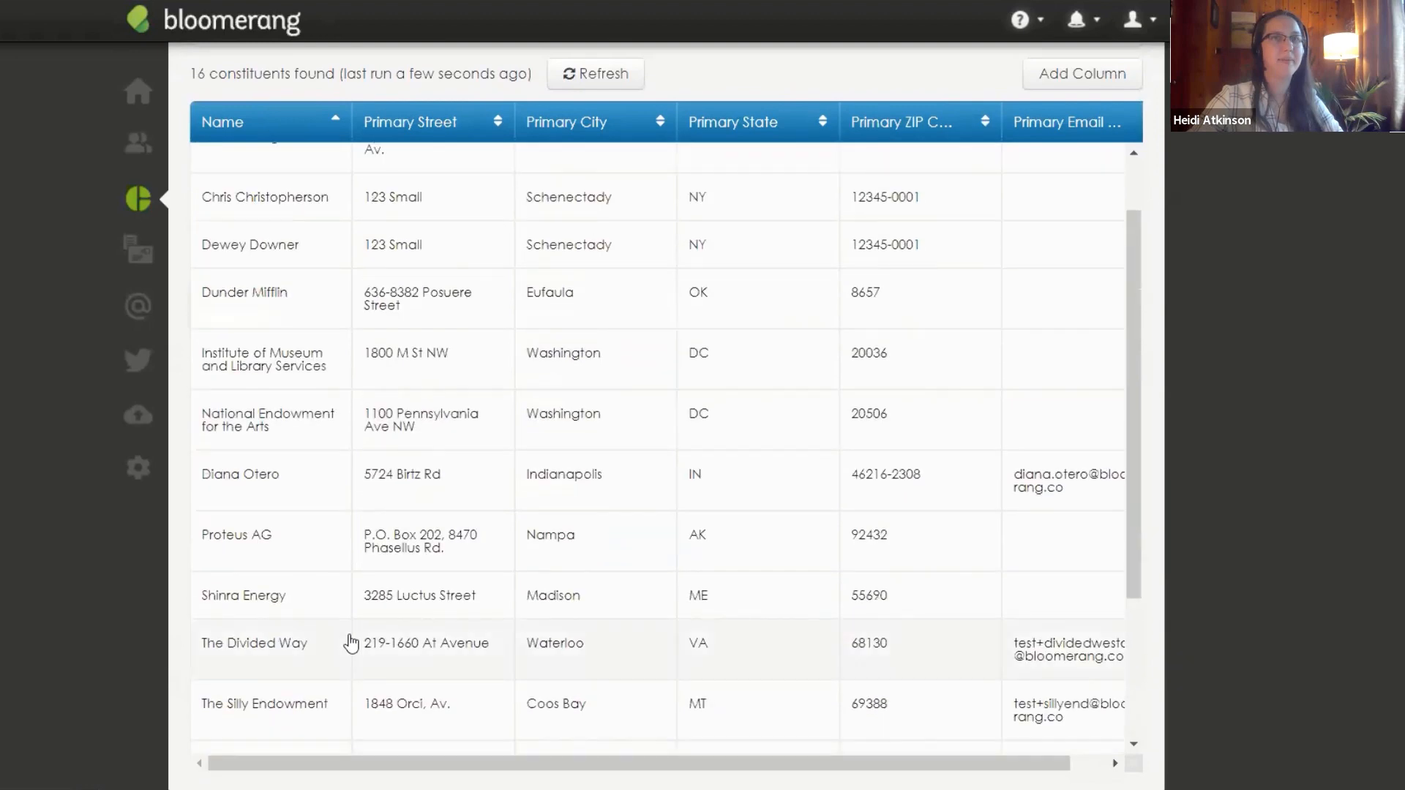
{"action": "scroll", "coordinate": [407, 612], "scroll_direction": "up", "scroll_amount": 4}
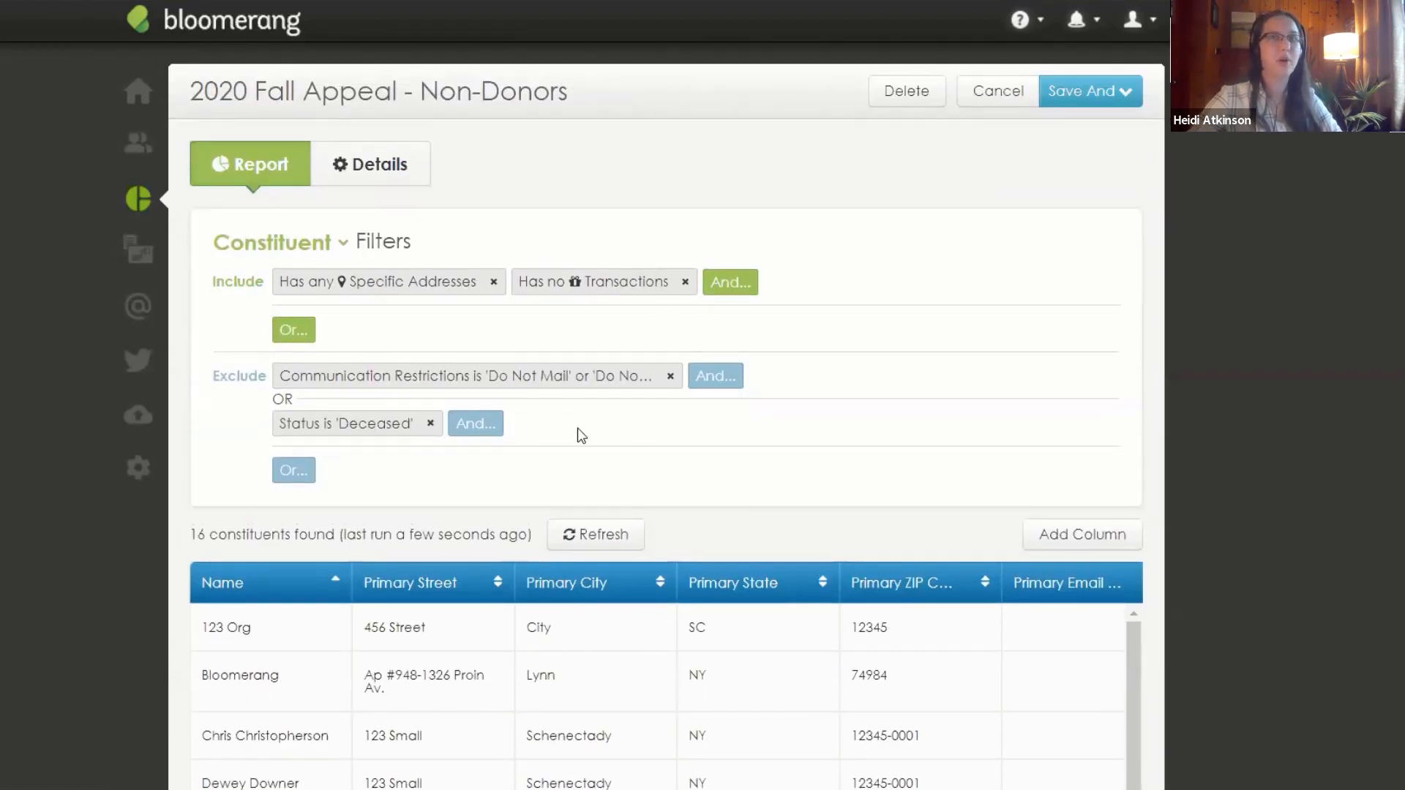
{"action": "scroll", "coordinate": [304, 649], "scroll_direction": "down", "scroll_amount": 2}
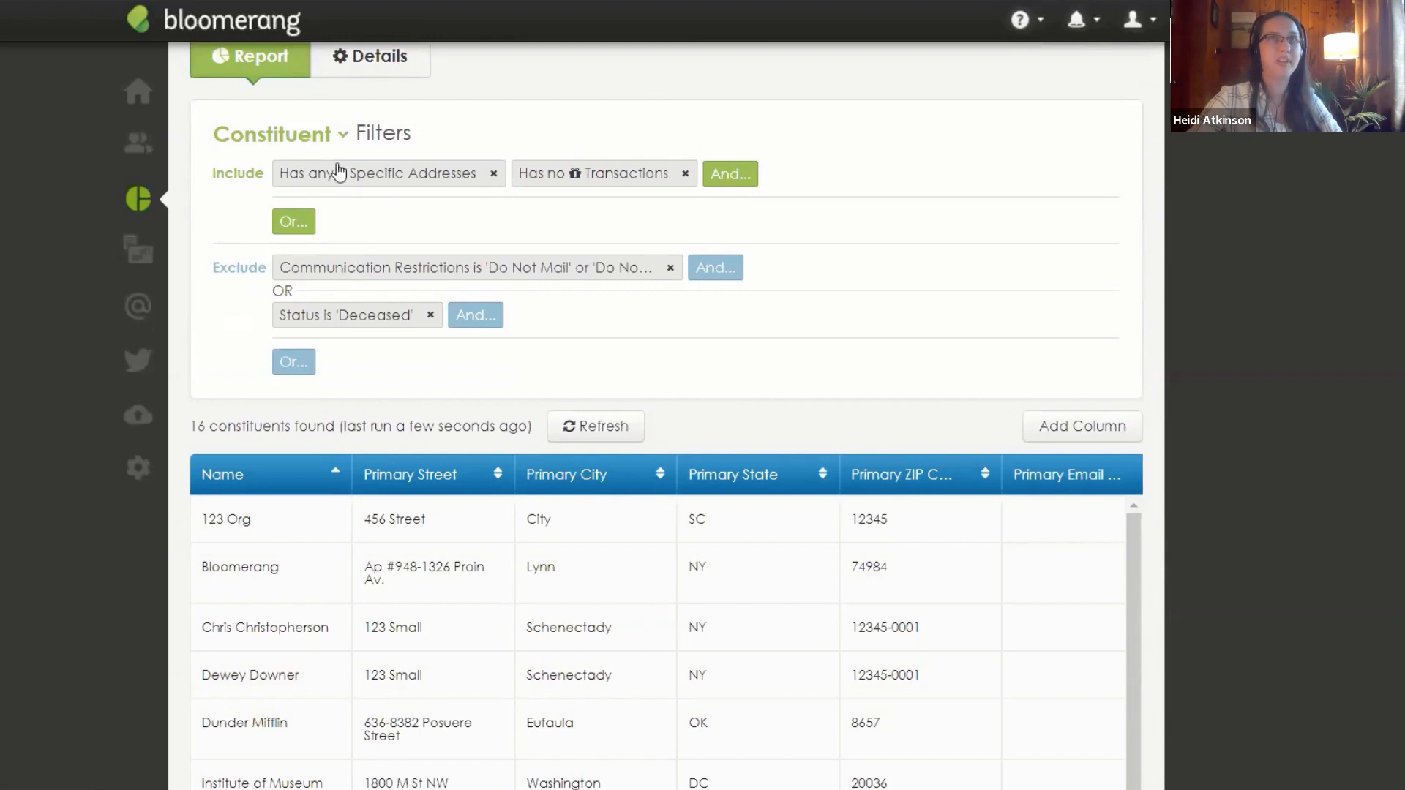
Step: Switch the Non-Donors report from constituent to household filtering and review the households found
{"action": "left_click", "coordinate": [242, 141]}
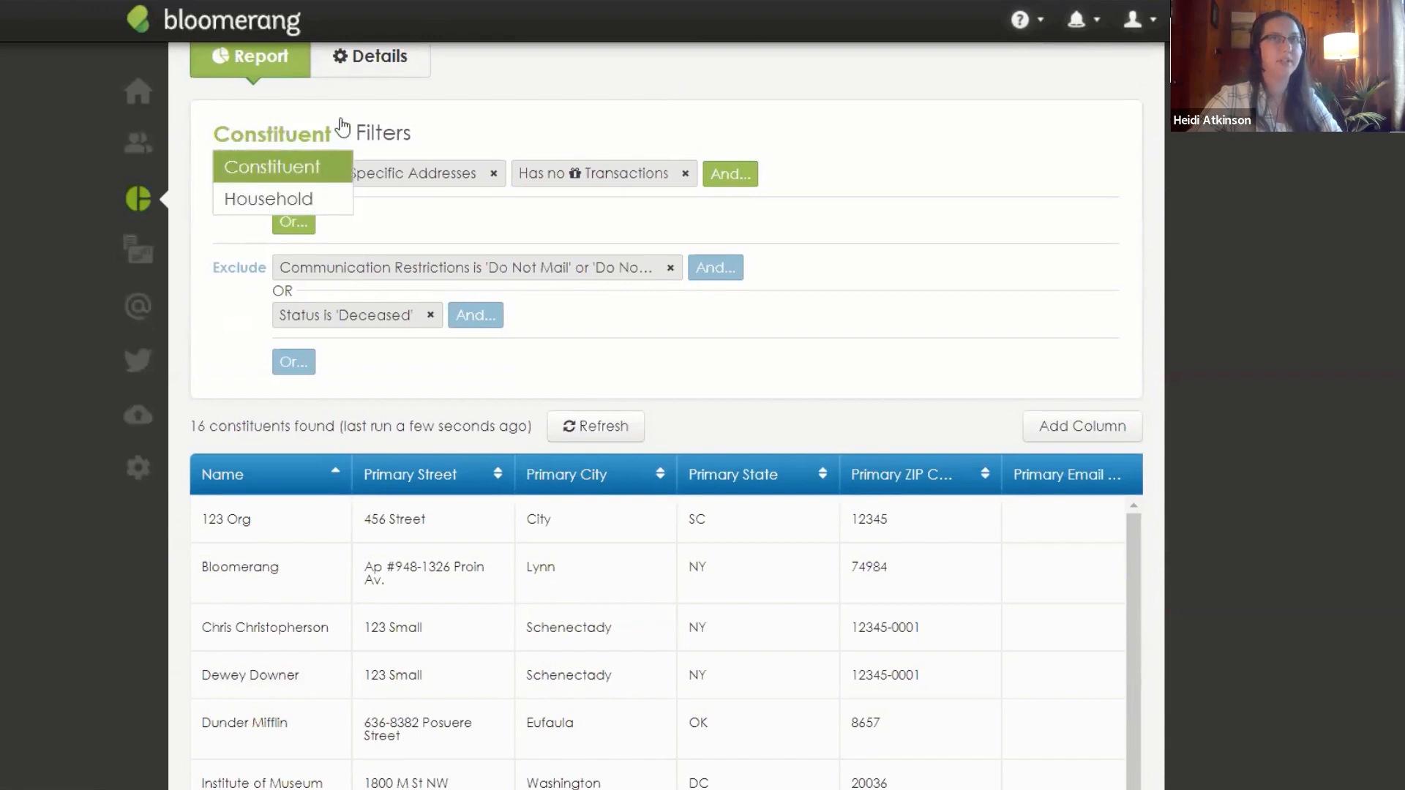
{"action": "left_click", "coordinate": [312, 207]}
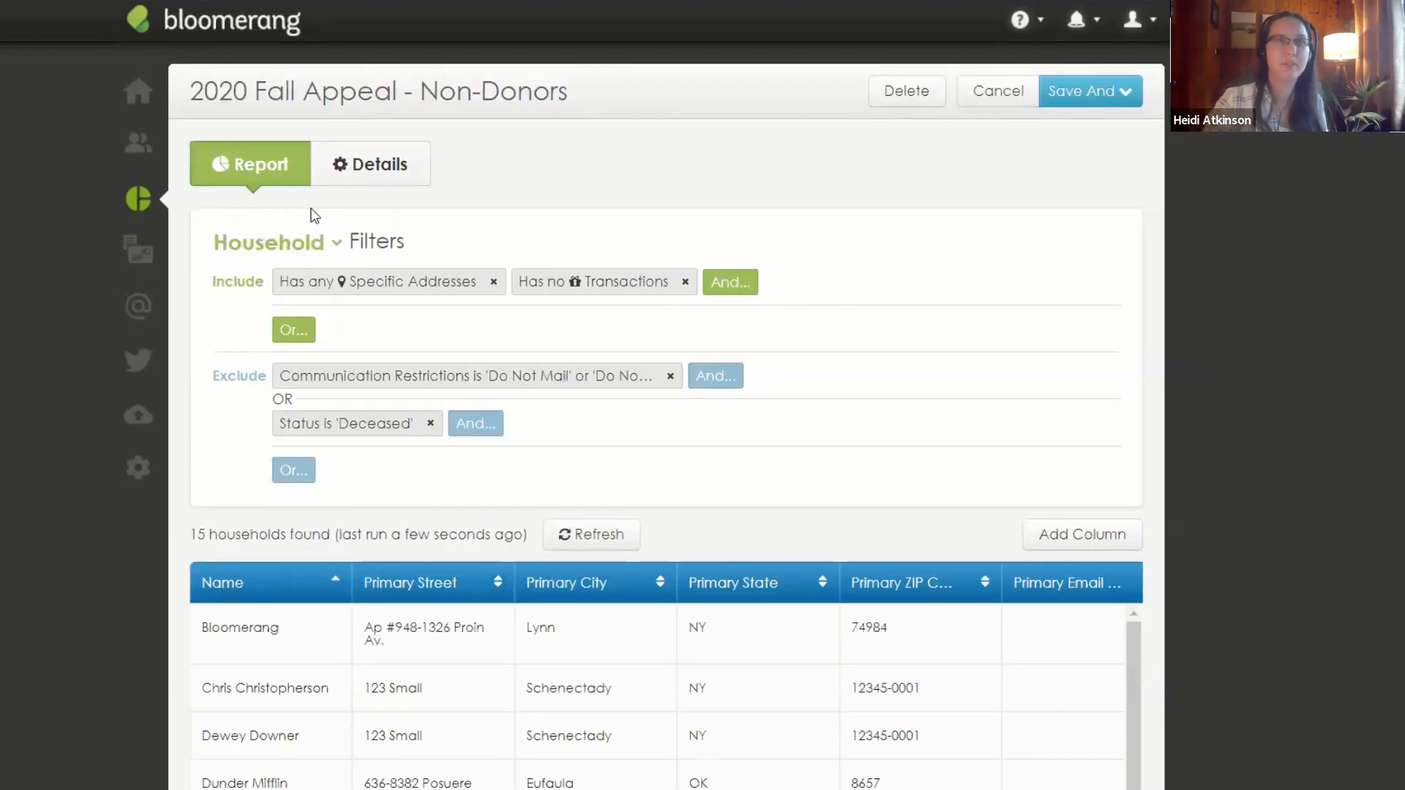
{"action": "scroll", "coordinate": [464, 622], "scroll_direction": "down", "scroll_amount": 2}
{"action": "scroll", "coordinate": [507, 674], "scroll_direction": "up", "scroll_amount": 2}
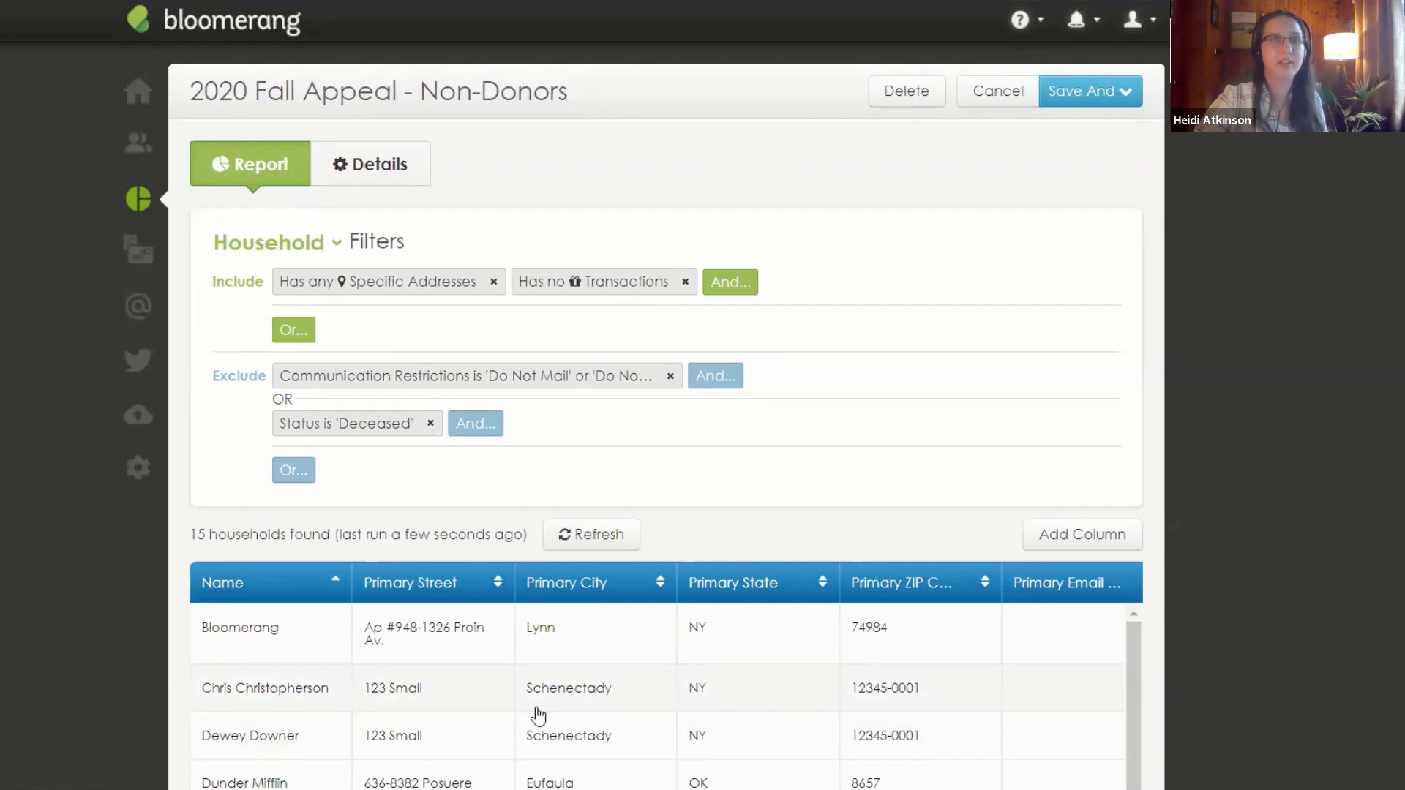
{"action": "double_click", "coordinate": [198, 534]}
{"action": "scroll", "coordinate": [345, 611], "scroll_direction": "down", "scroll_amount": 5}
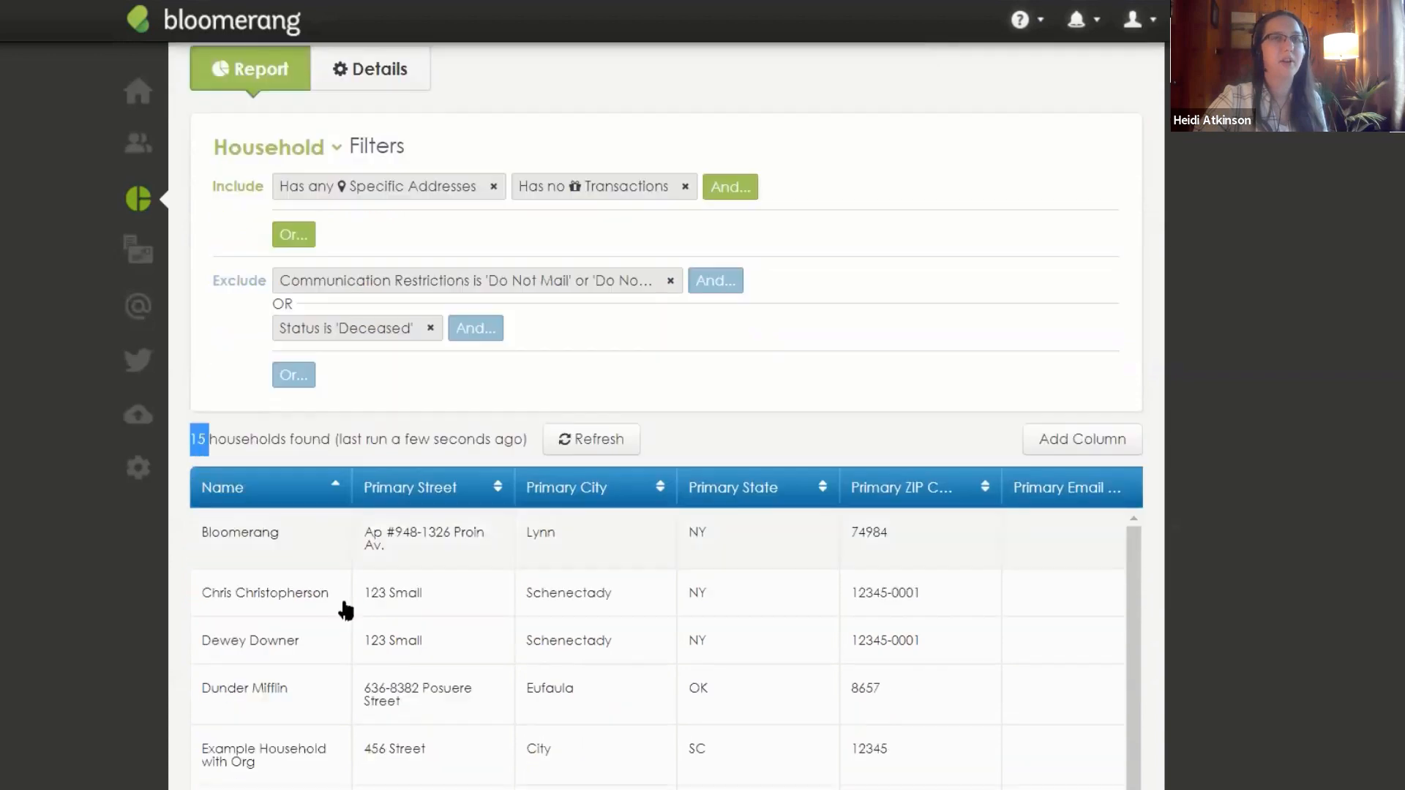
{"action": "scroll", "coordinate": [337, 608], "scroll_direction": "up", "scroll_amount": 1}
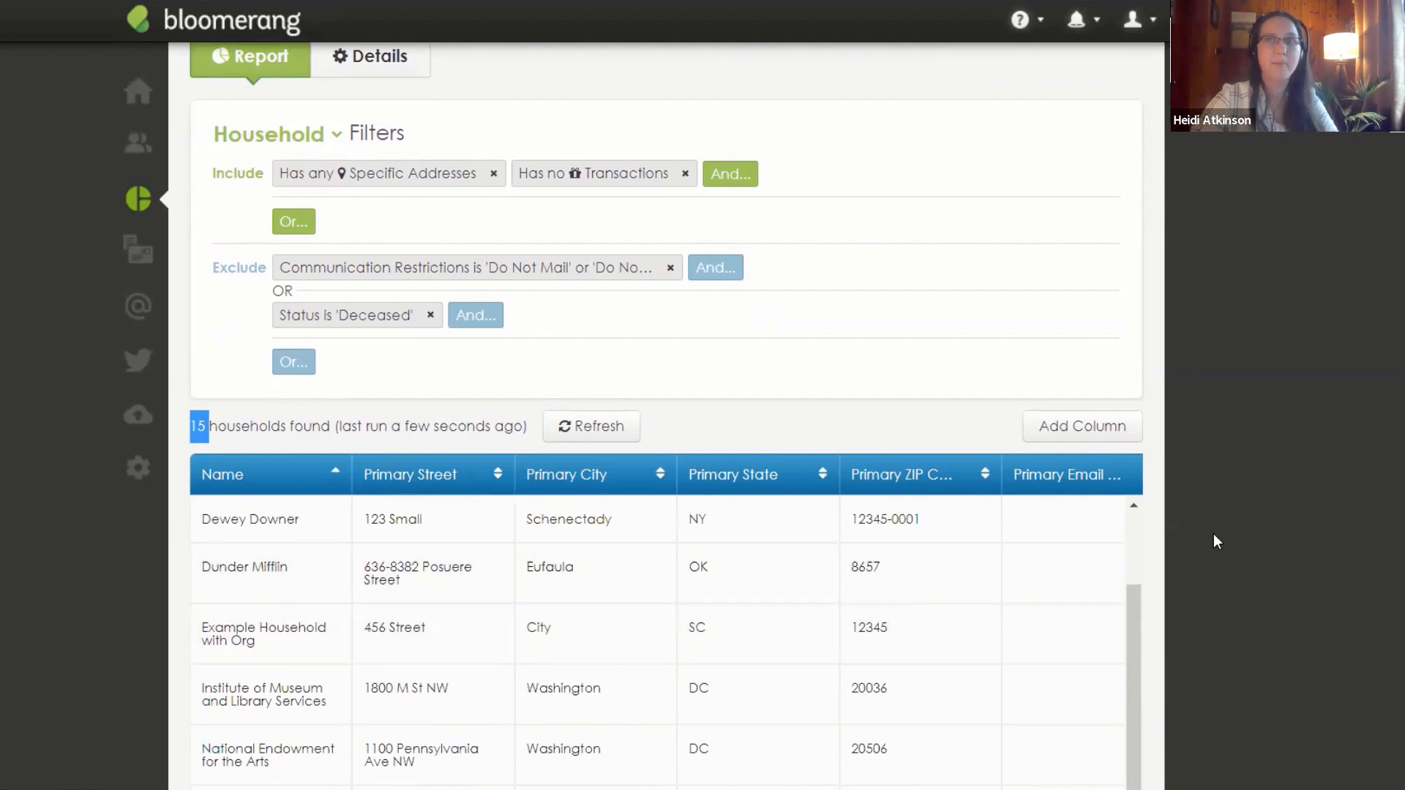
Step: Delete the Primary Email Address column from the Non-Donors report
{"action": "scroll", "coordinate": [1213, 534], "scroll_direction": "down", "scroll_amount": 4}
{"action": "scroll", "coordinate": [1069, 379], "scroll_direction": "up", "scroll_amount": 2}
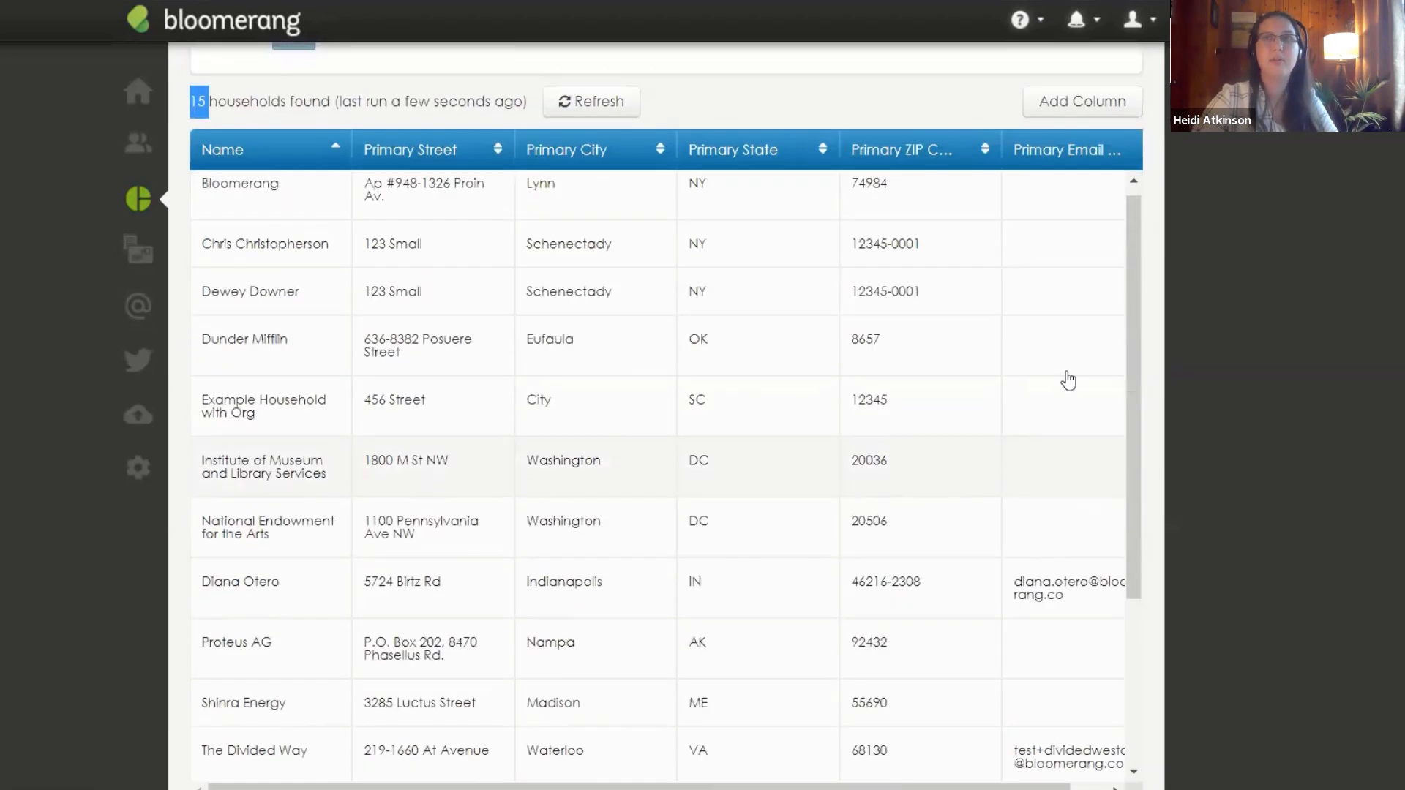
{"action": "left_click", "coordinate": [1095, 152]}
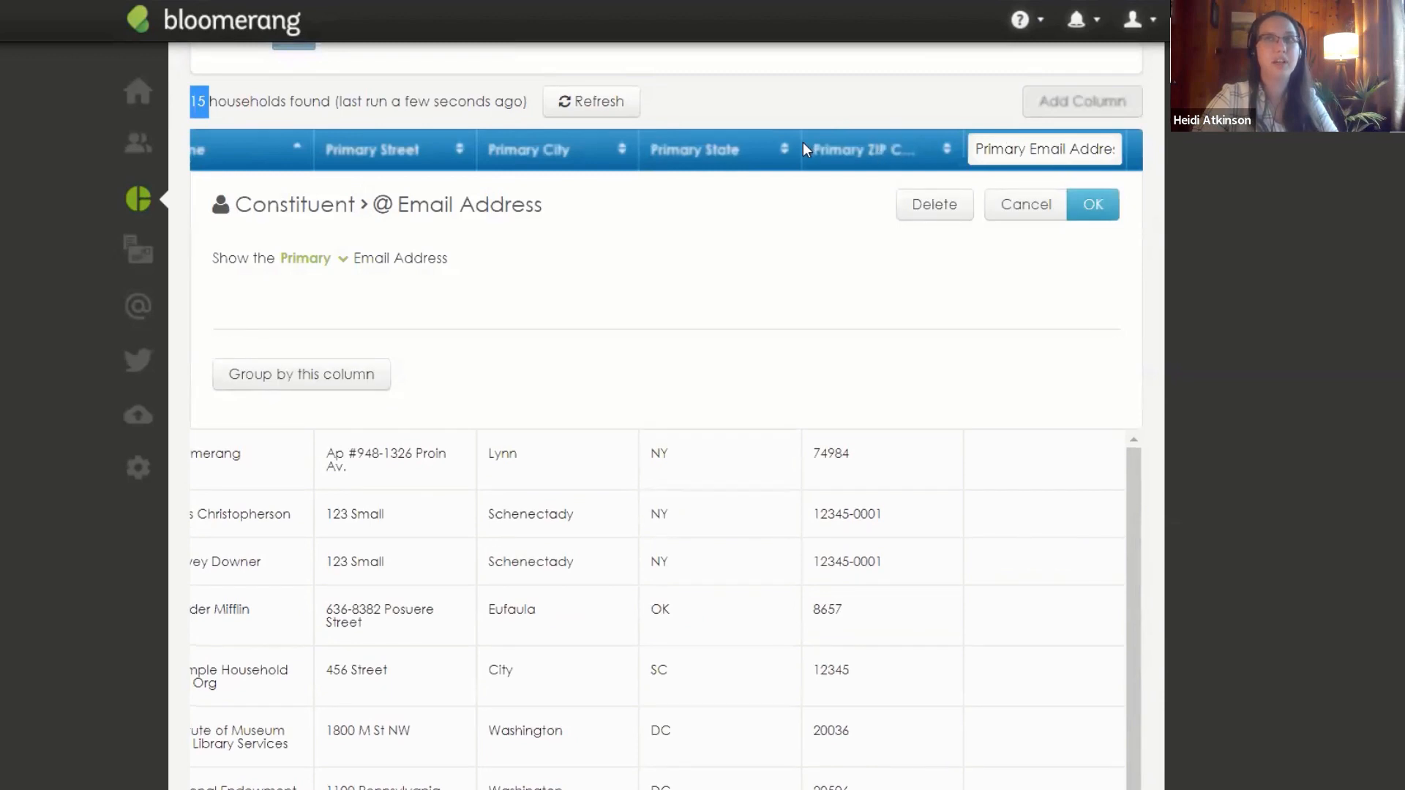
{"action": "left_click", "coordinate": [933, 205]}
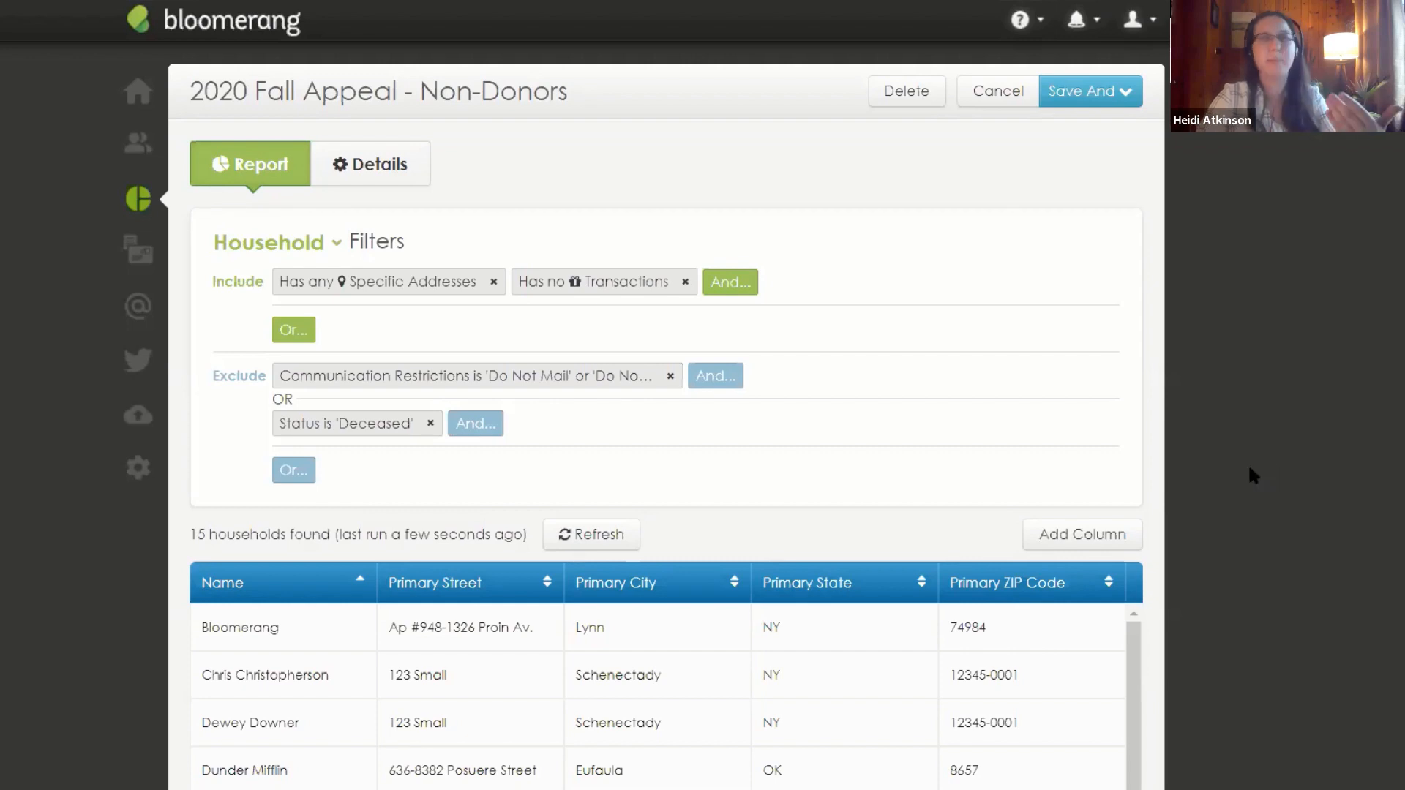
Step: Add the Lifetime Revenue and Latest Transaction Date columns to the report
{"action": "scroll", "coordinate": [1250, 472], "scroll_direction": "down", "scroll_amount": 2}
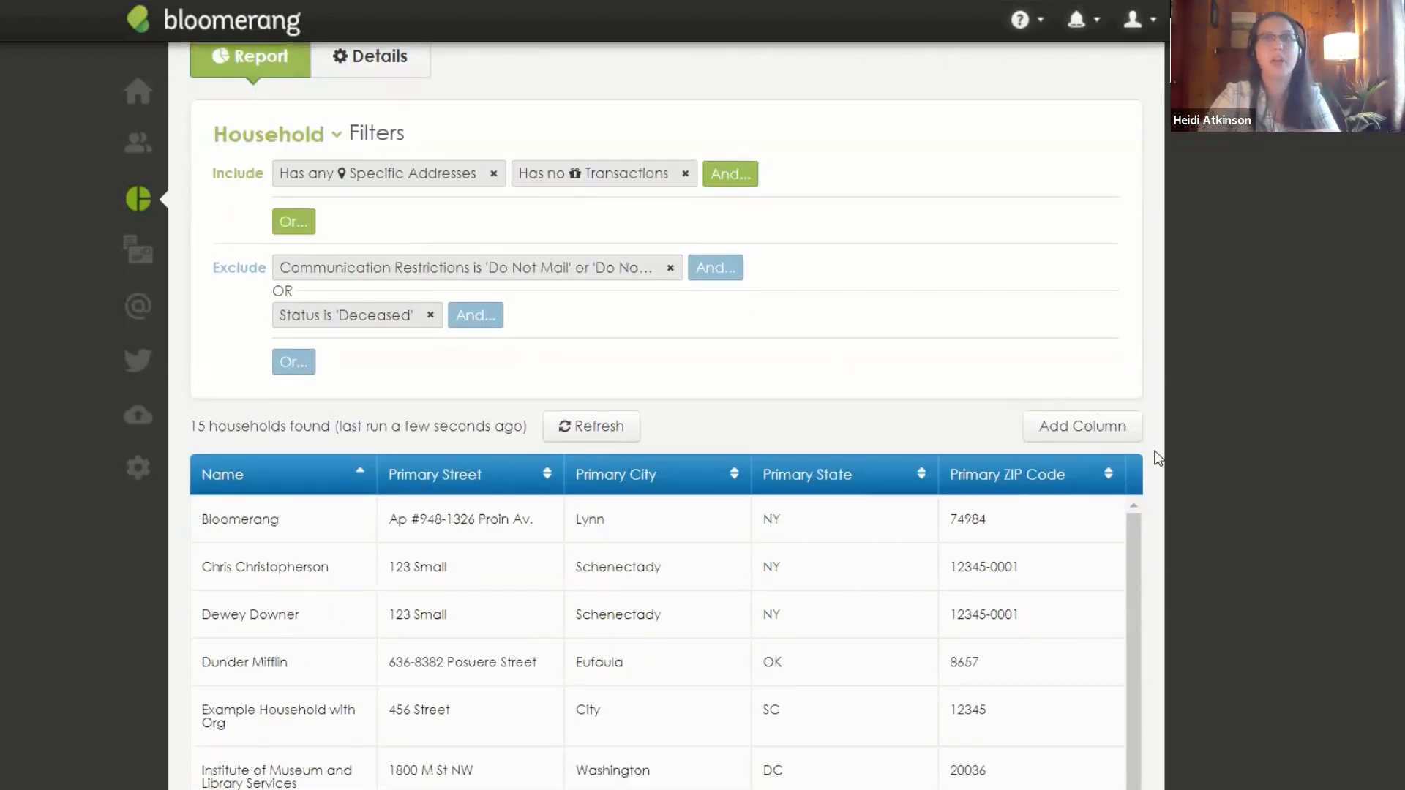
{"action": "left_click", "coordinate": [1105, 437]}
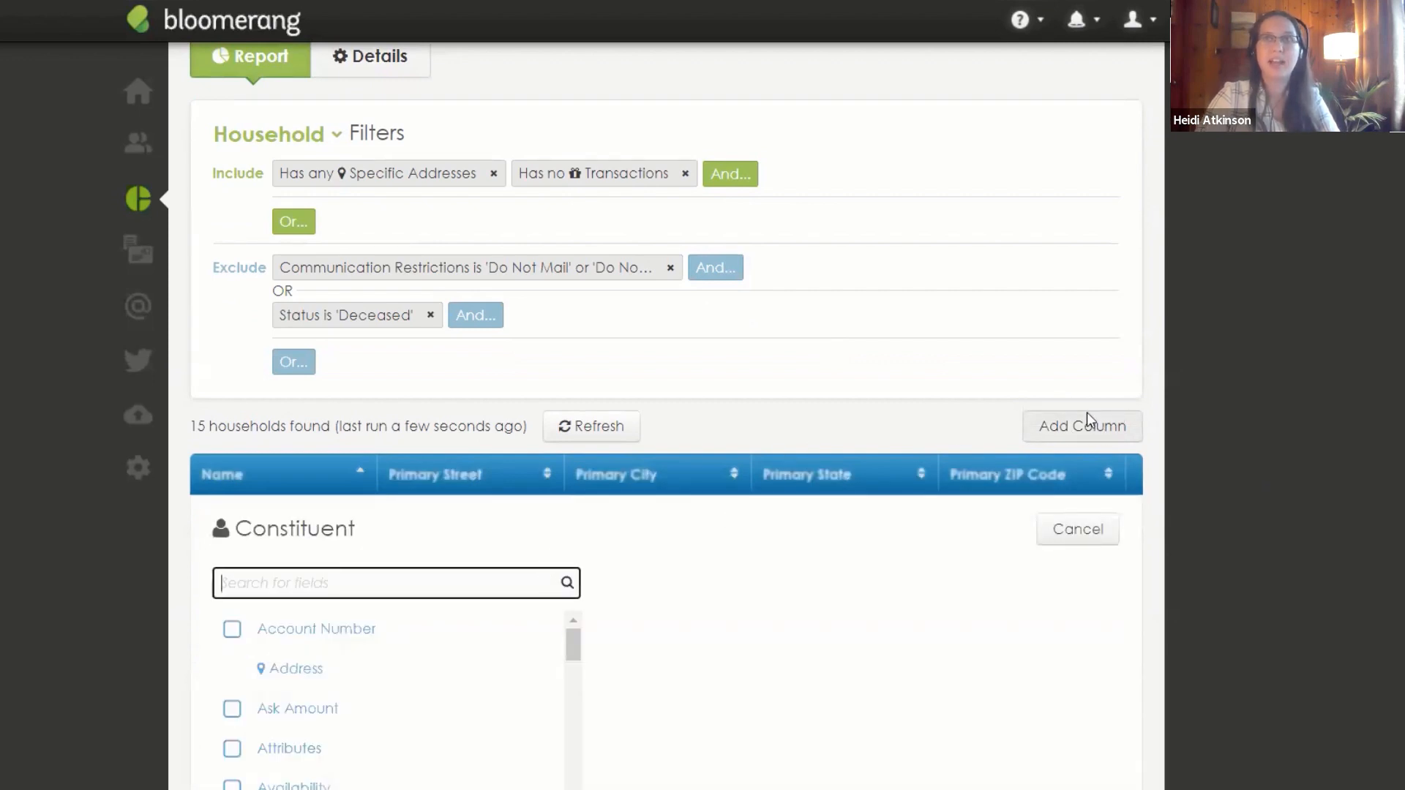
{"action": "type", "text": "life"}
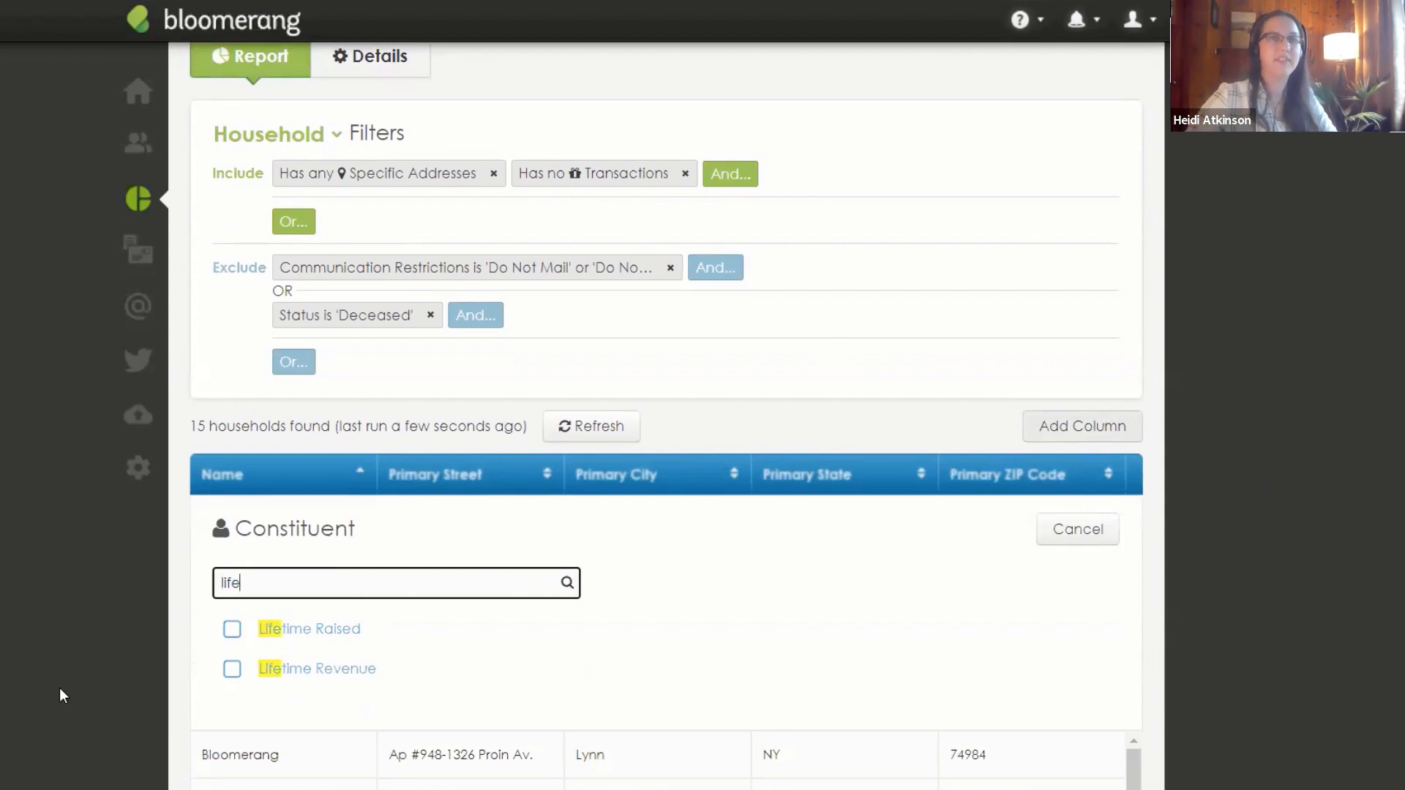
{"action": "left_click", "coordinate": [231, 669]}
{"action": "left_click", "coordinate": [246, 596]}
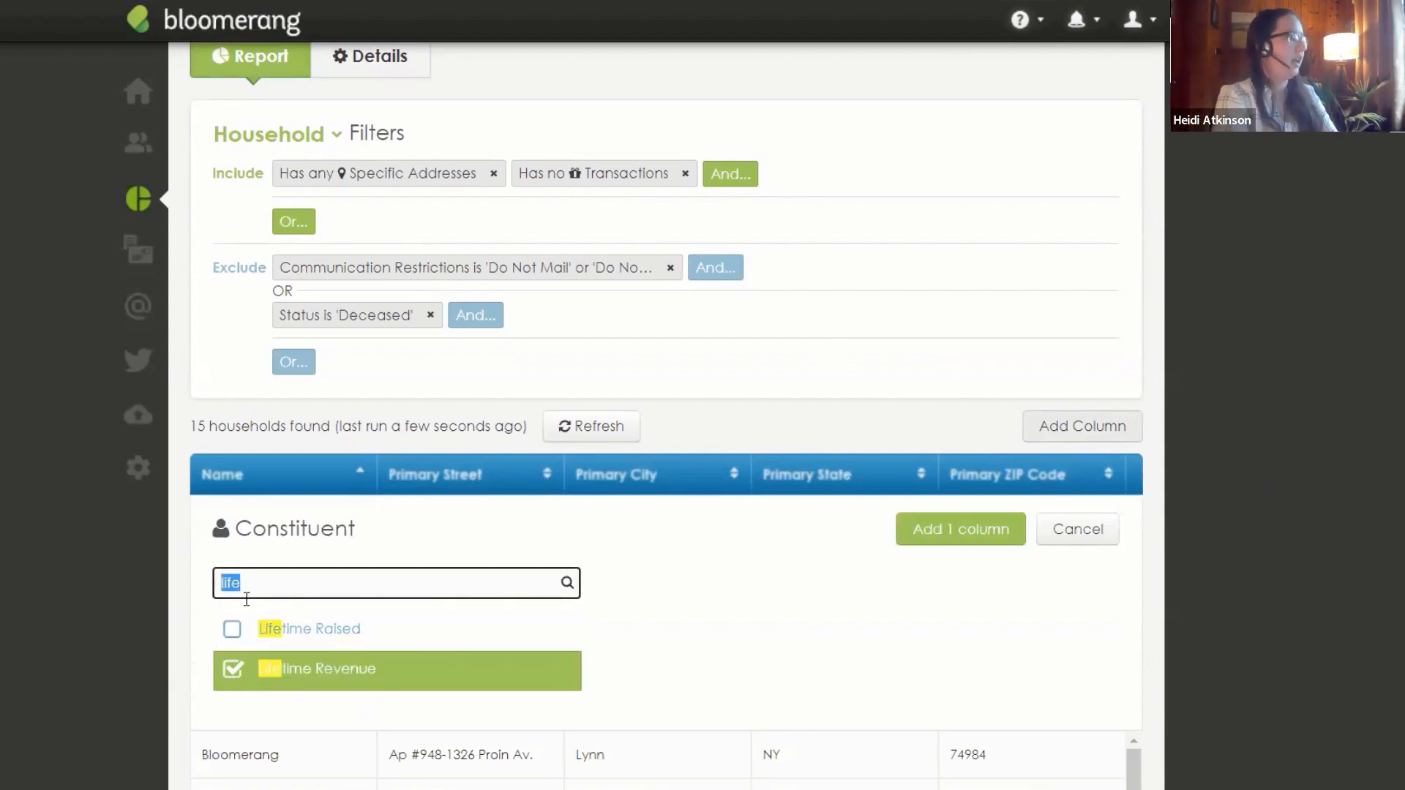
{"action": "type", "text": "latest"}
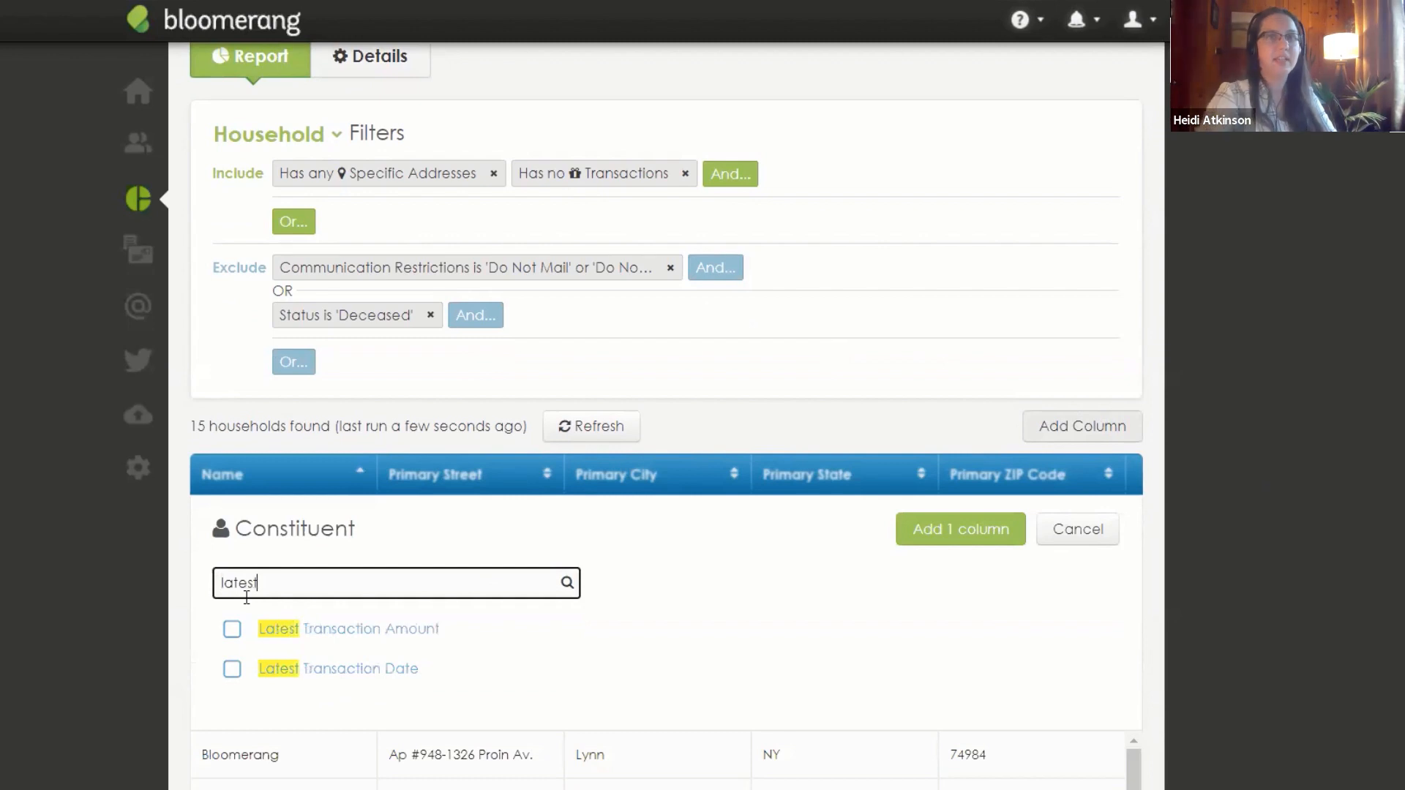
{"action": "left_click", "coordinate": [232, 669]}
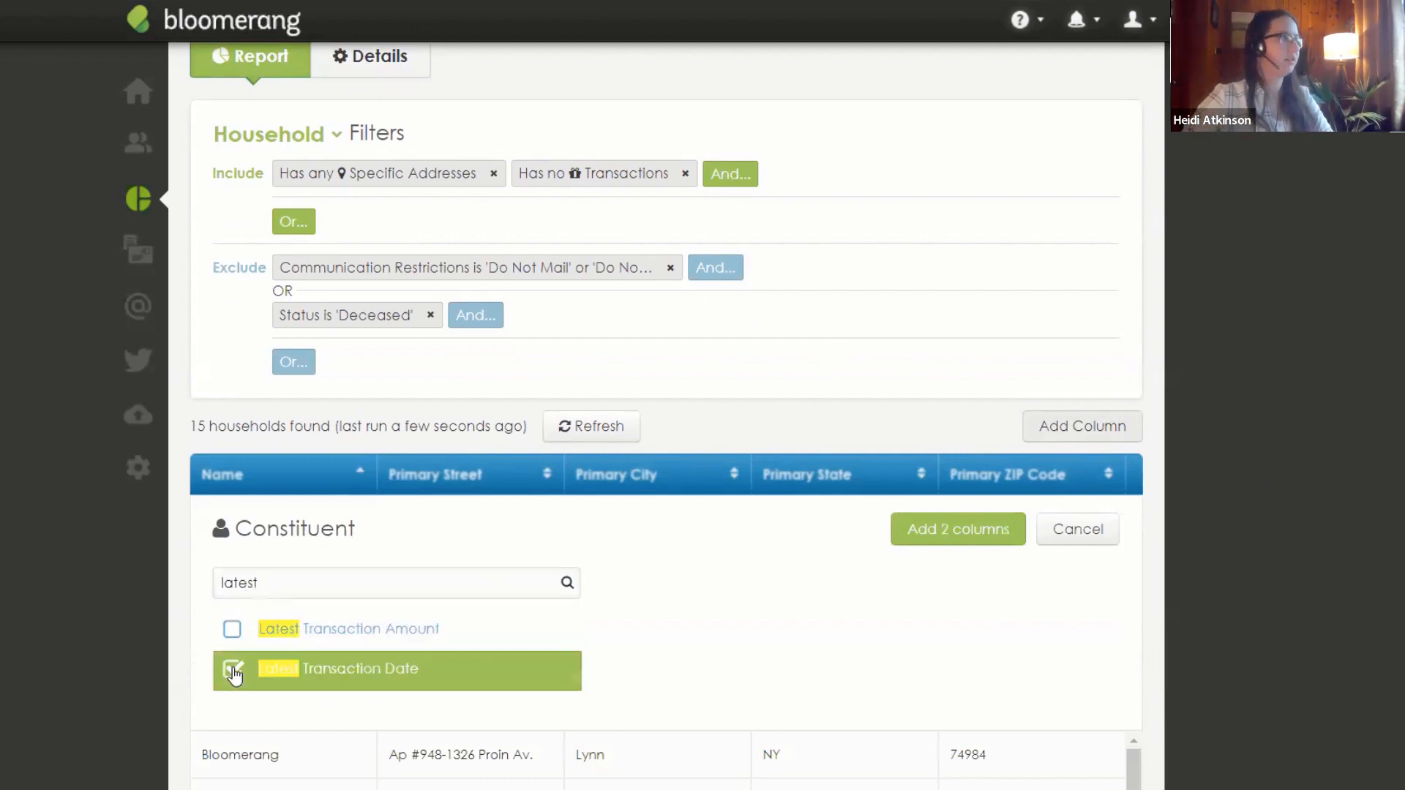
{"action": "left_click", "coordinate": [1021, 528]}
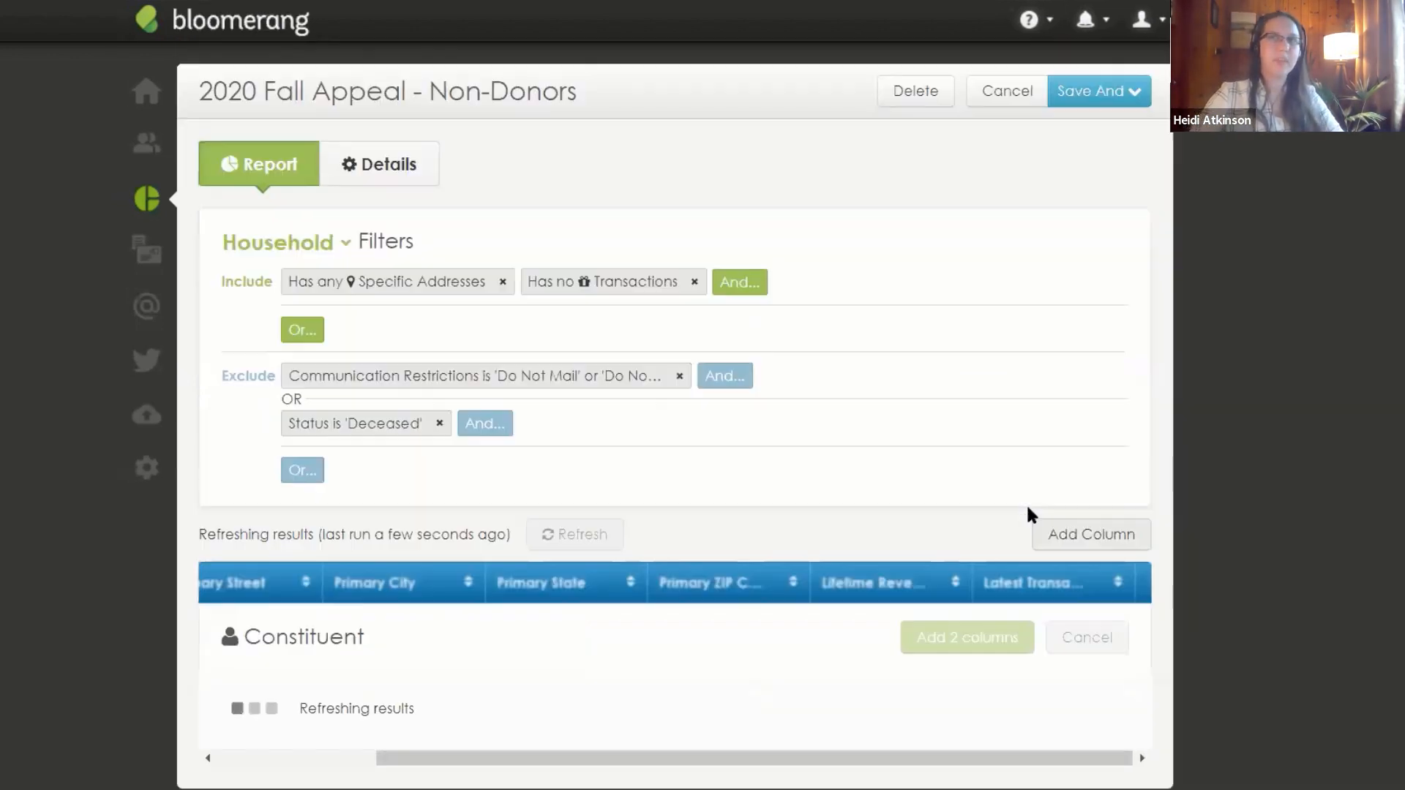
{"action": "scroll", "coordinate": [1186, 500], "scroll_direction": "down", "scroll_amount": 3}
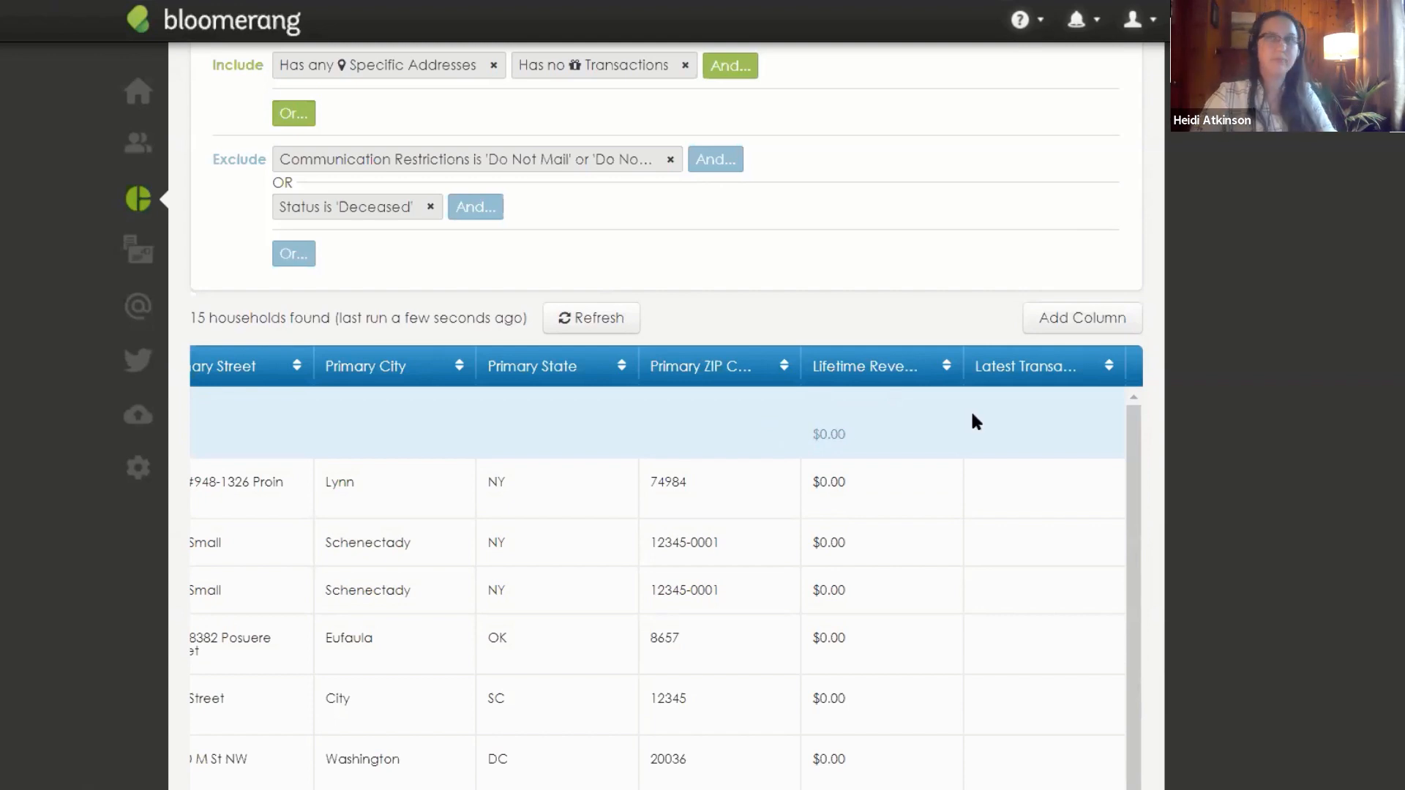
Step: Save the Non-Donors report and return to the report list
{"action": "scroll", "coordinate": [1124, 411], "scroll_direction": "up", "scroll_amount": 3}
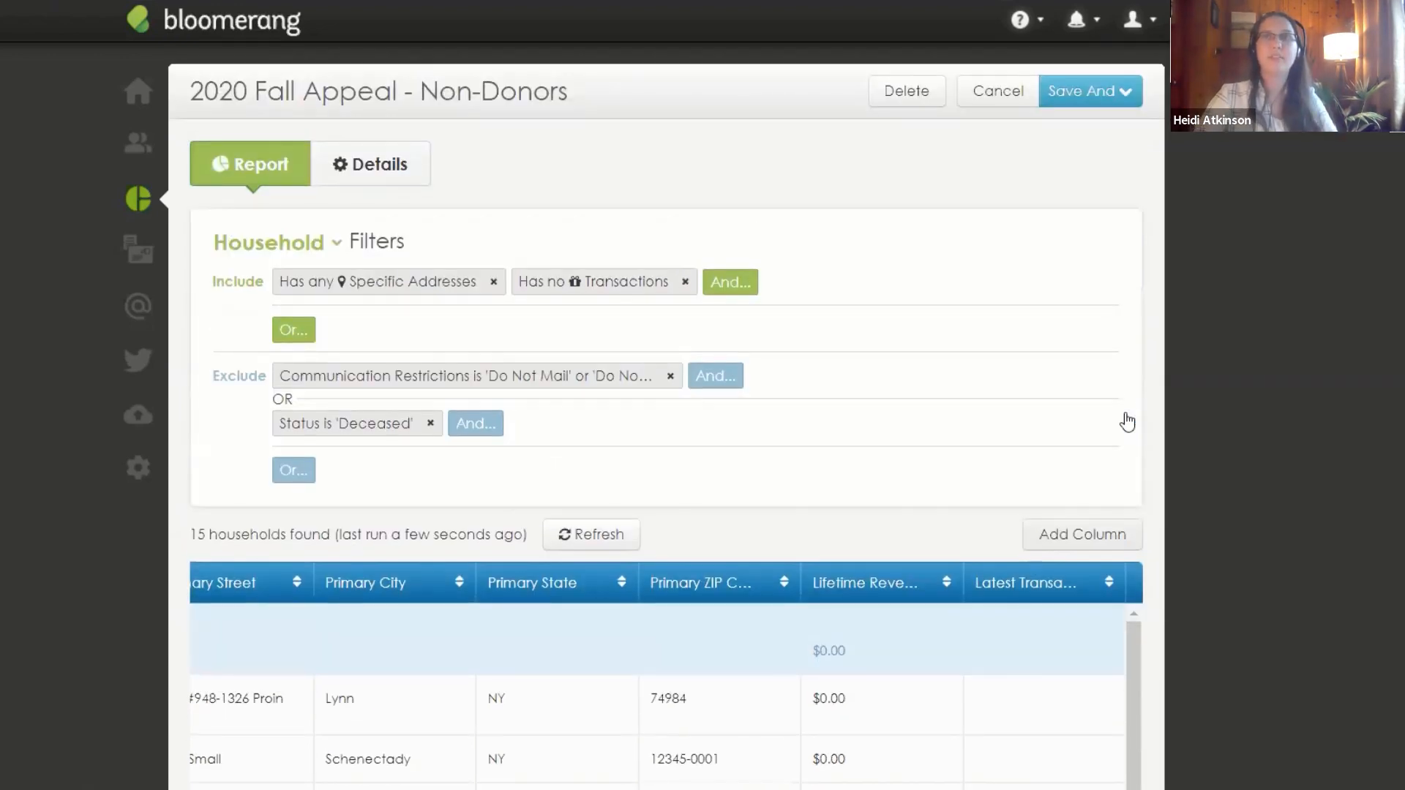
{"action": "left_click", "coordinate": [1084, 92]}
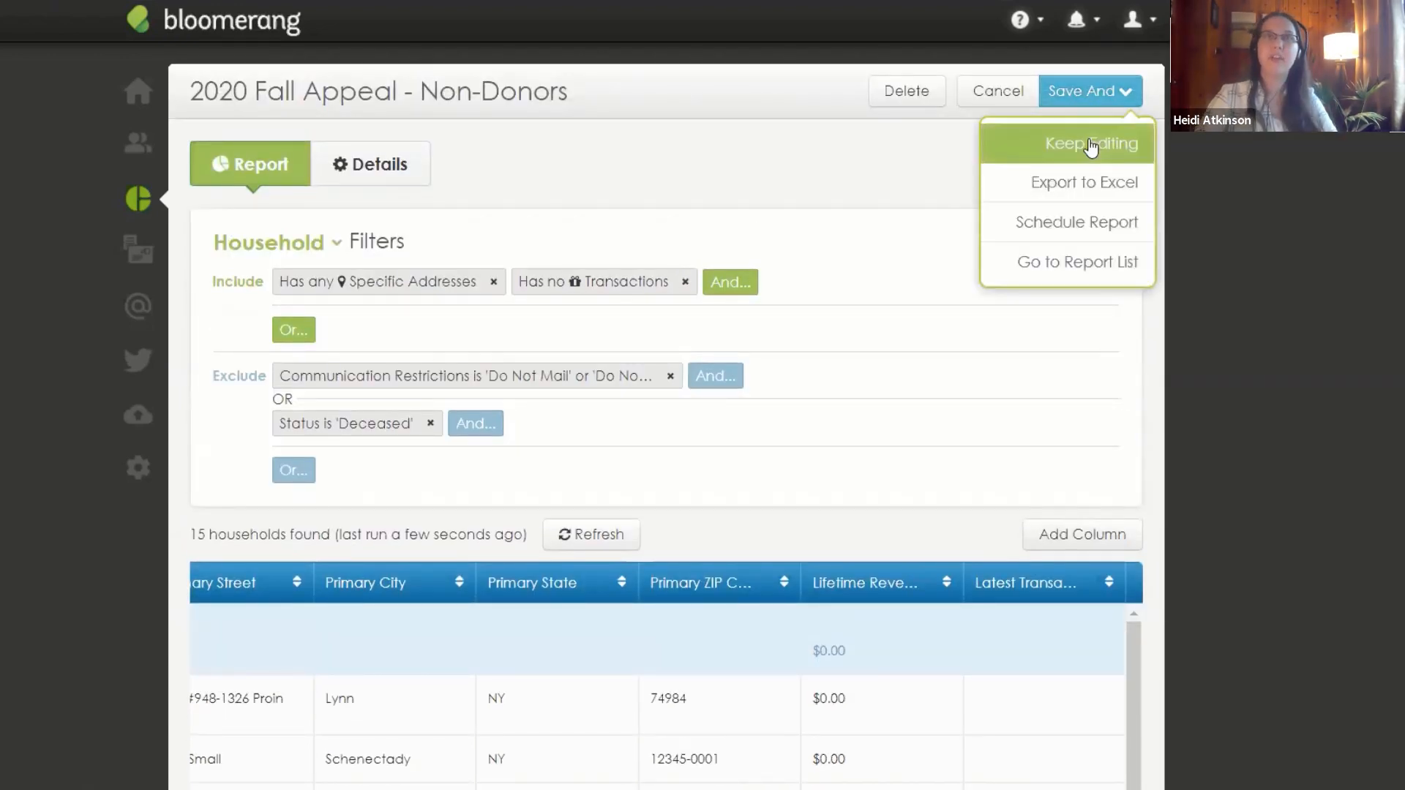
{"action": "left_click", "coordinate": [1091, 146]}
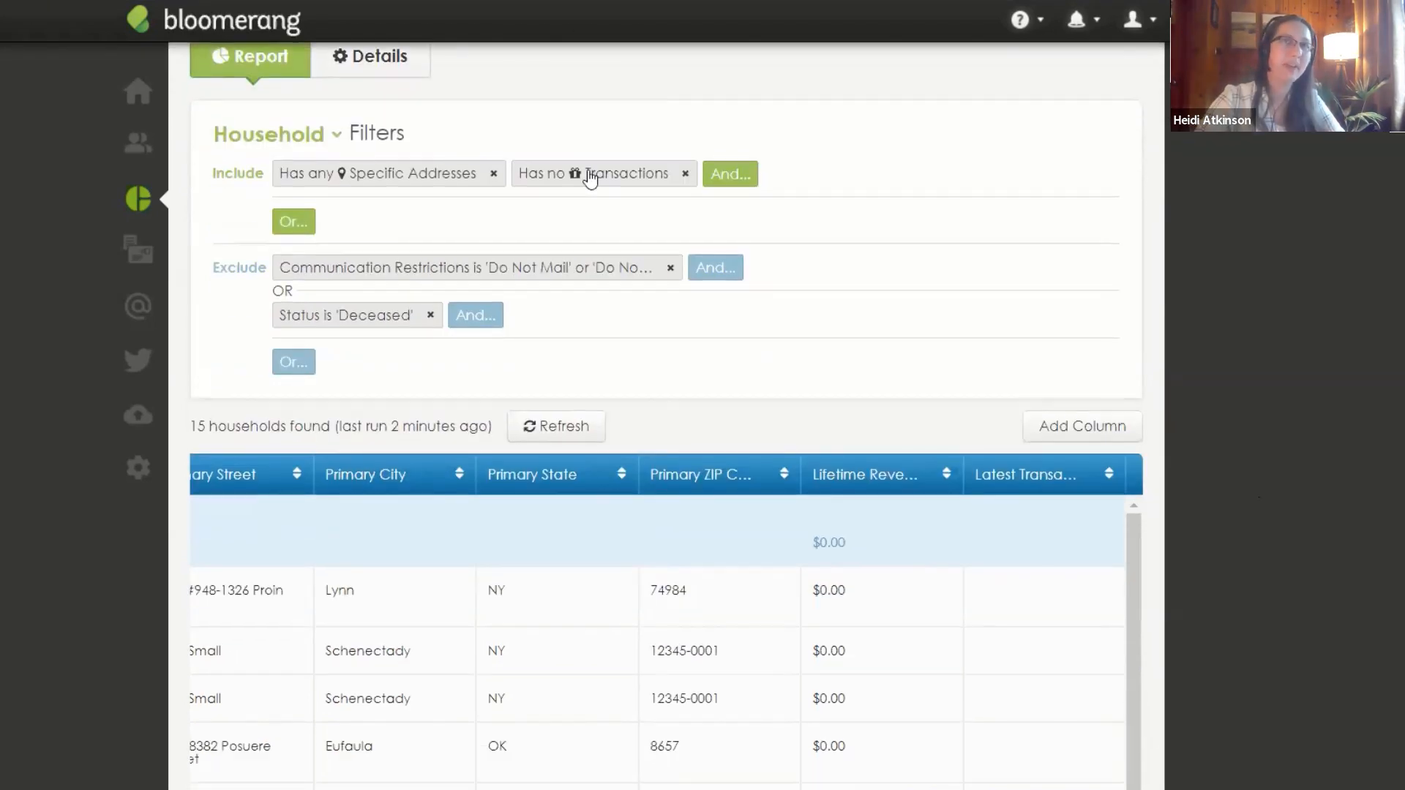
{"action": "scroll", "coordinate": [406, 440], "scroll_direction": "up", "scroll_amount": 2}
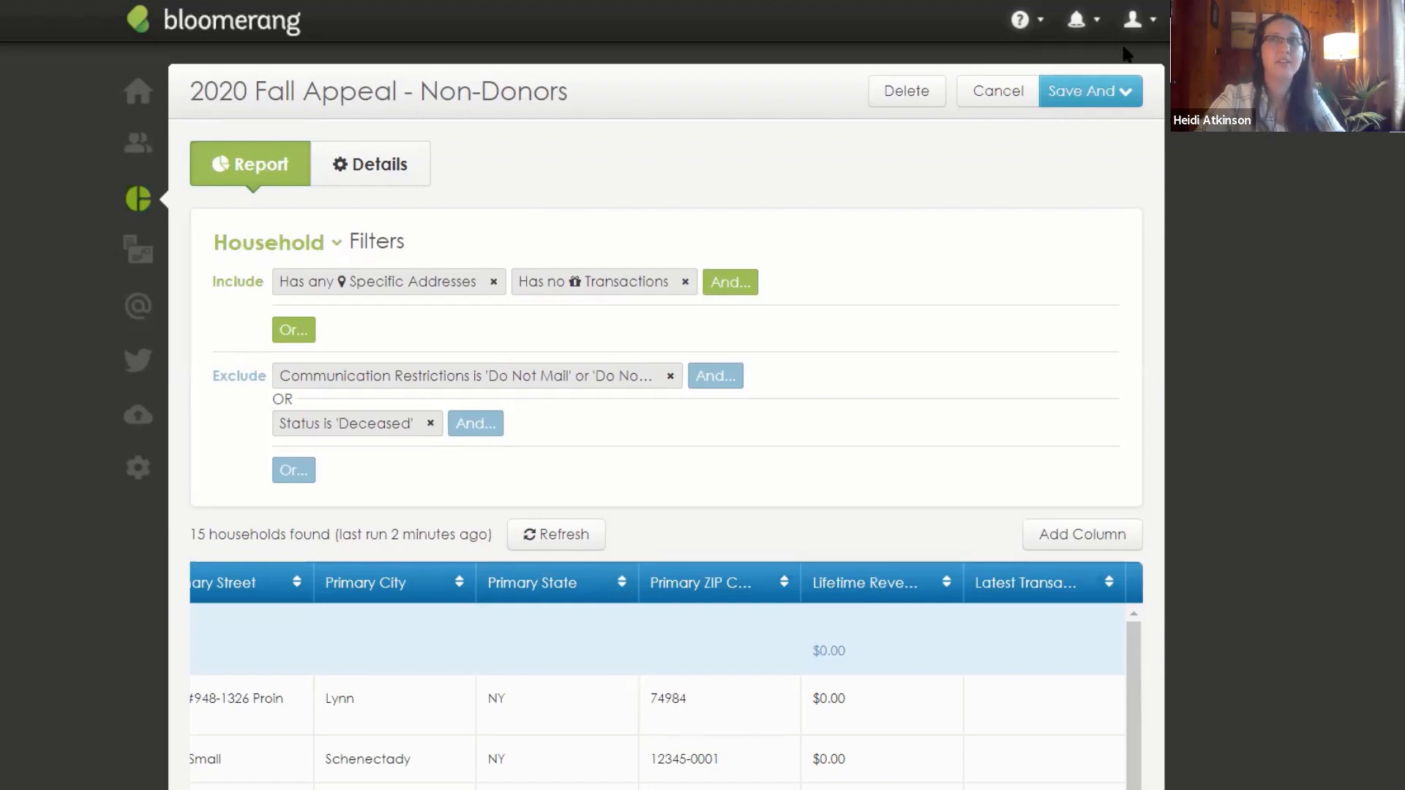
{"action": "left_click", "coordinate": [1092, 88]}
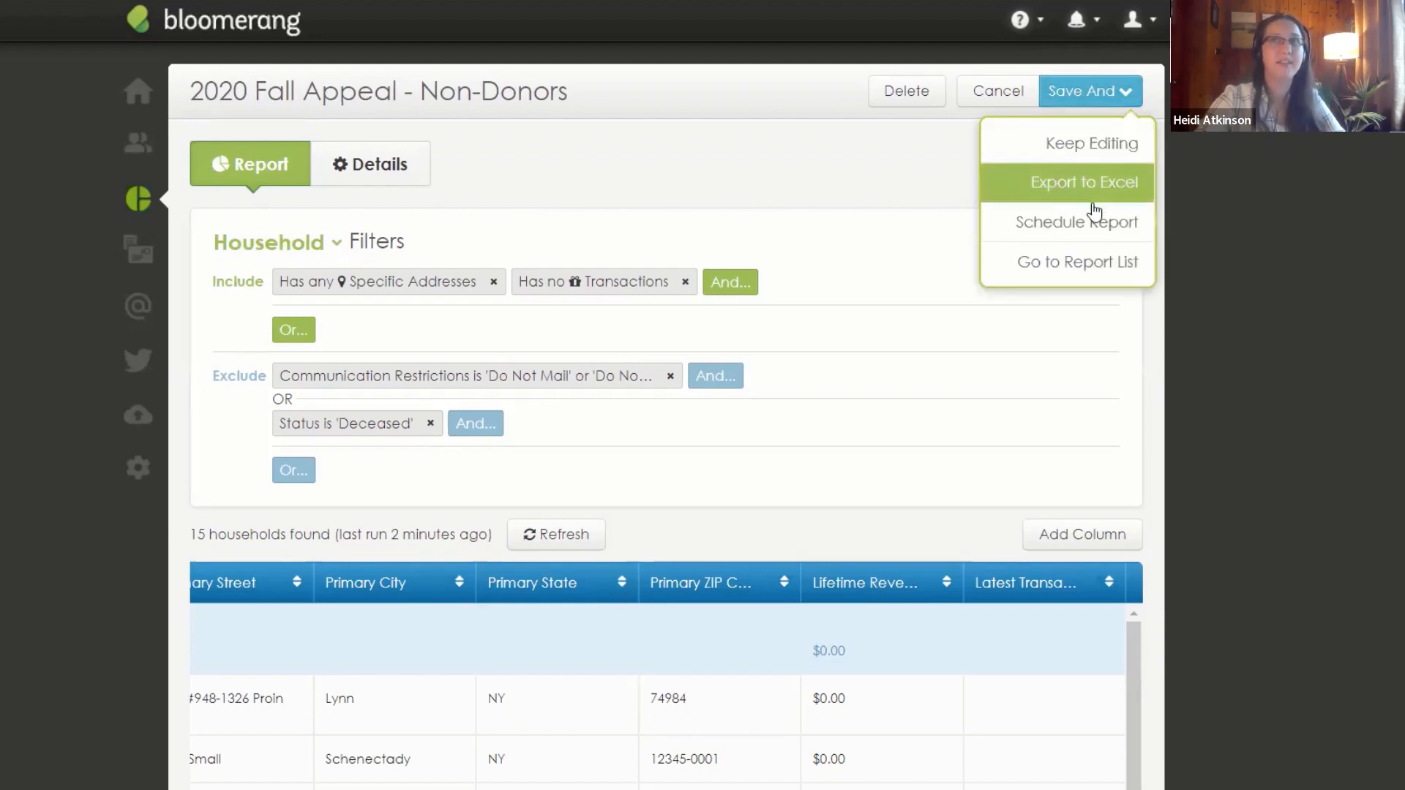
{"action": "left_click", "coordinate": [1087, 265]}
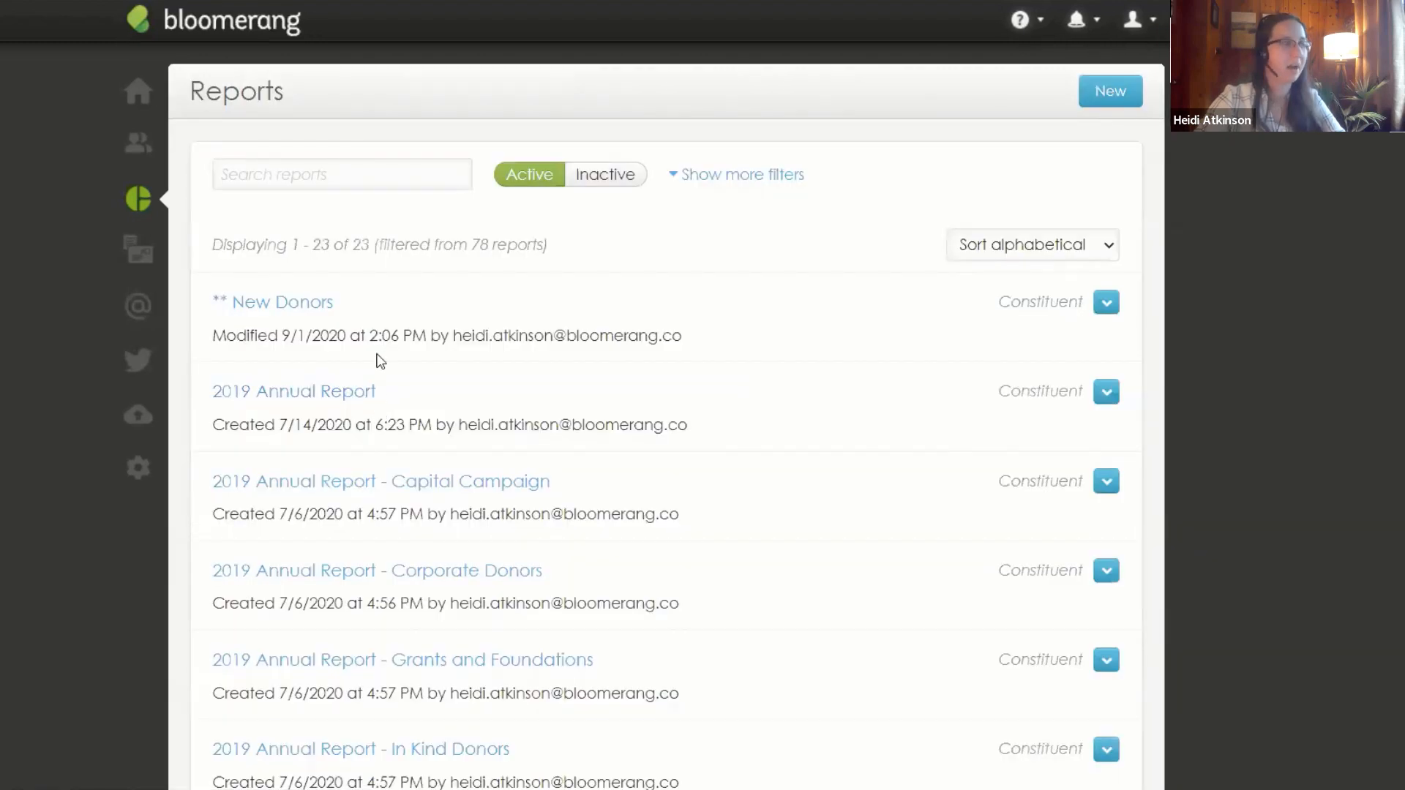
Step: Search the reports for "2020" and make a copy of 2020 Fall Appeal - Non-Donors
{"action": "left_click", "coordinate": [345, 183]}
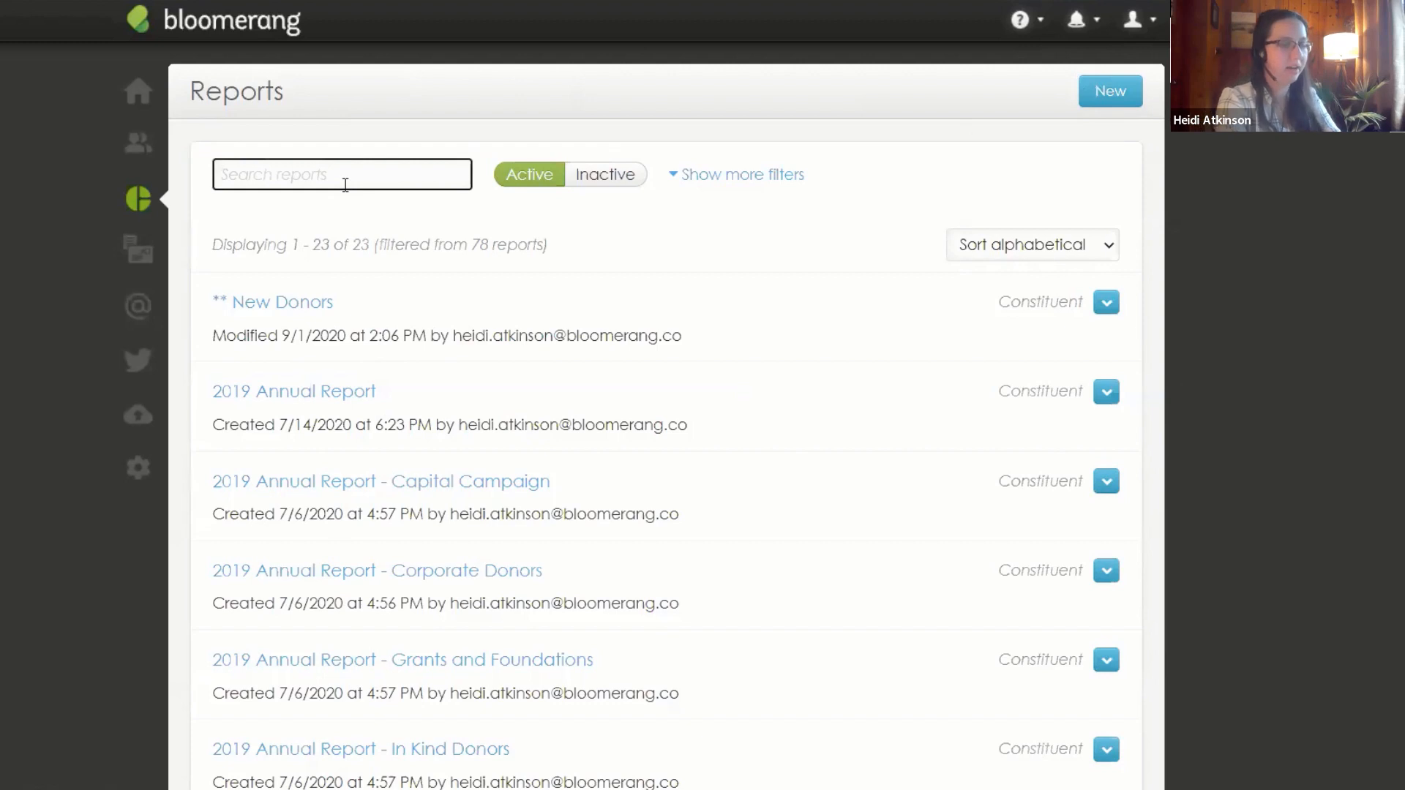
{"action": "type", "text": "2020"}
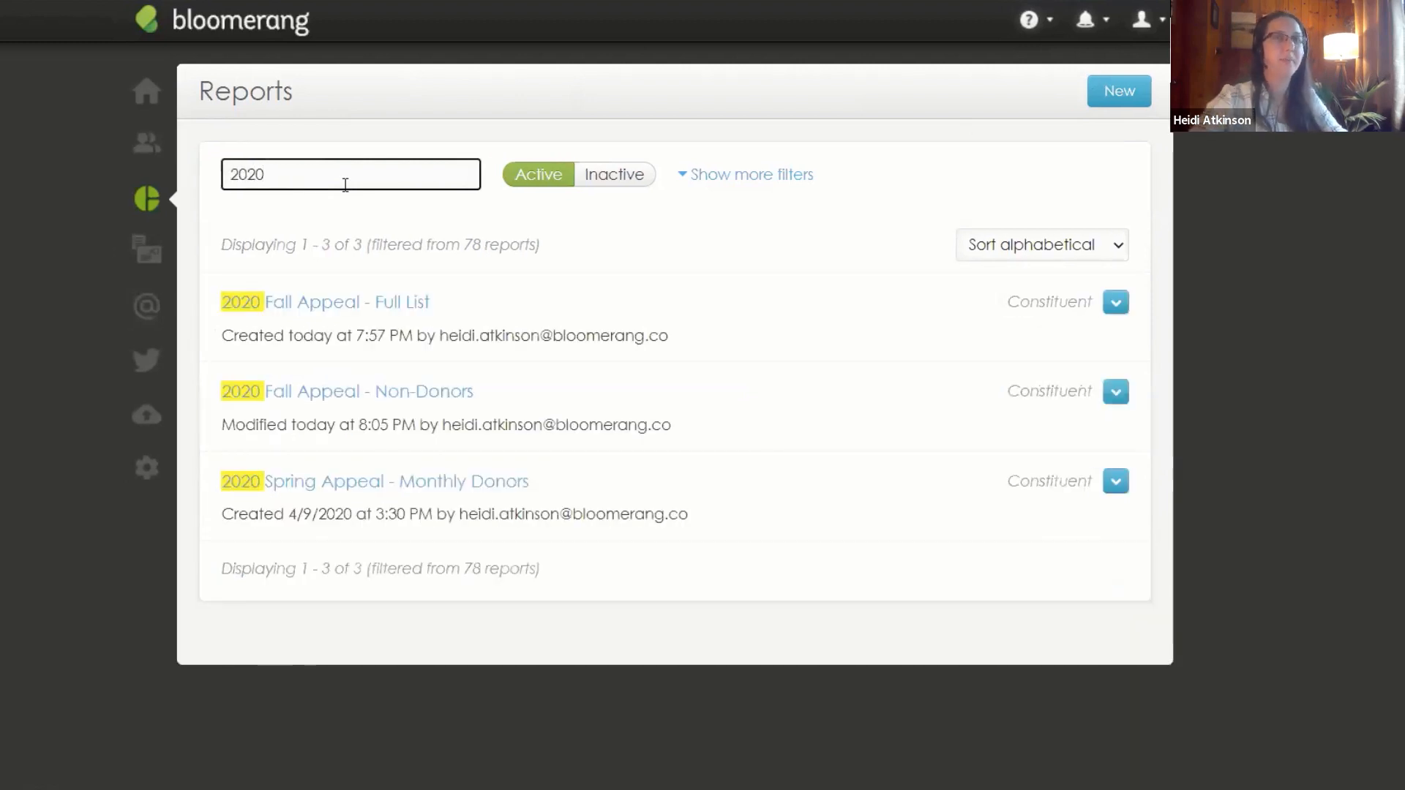
{"action": "left_click", "coordinate": [1118, 394]}
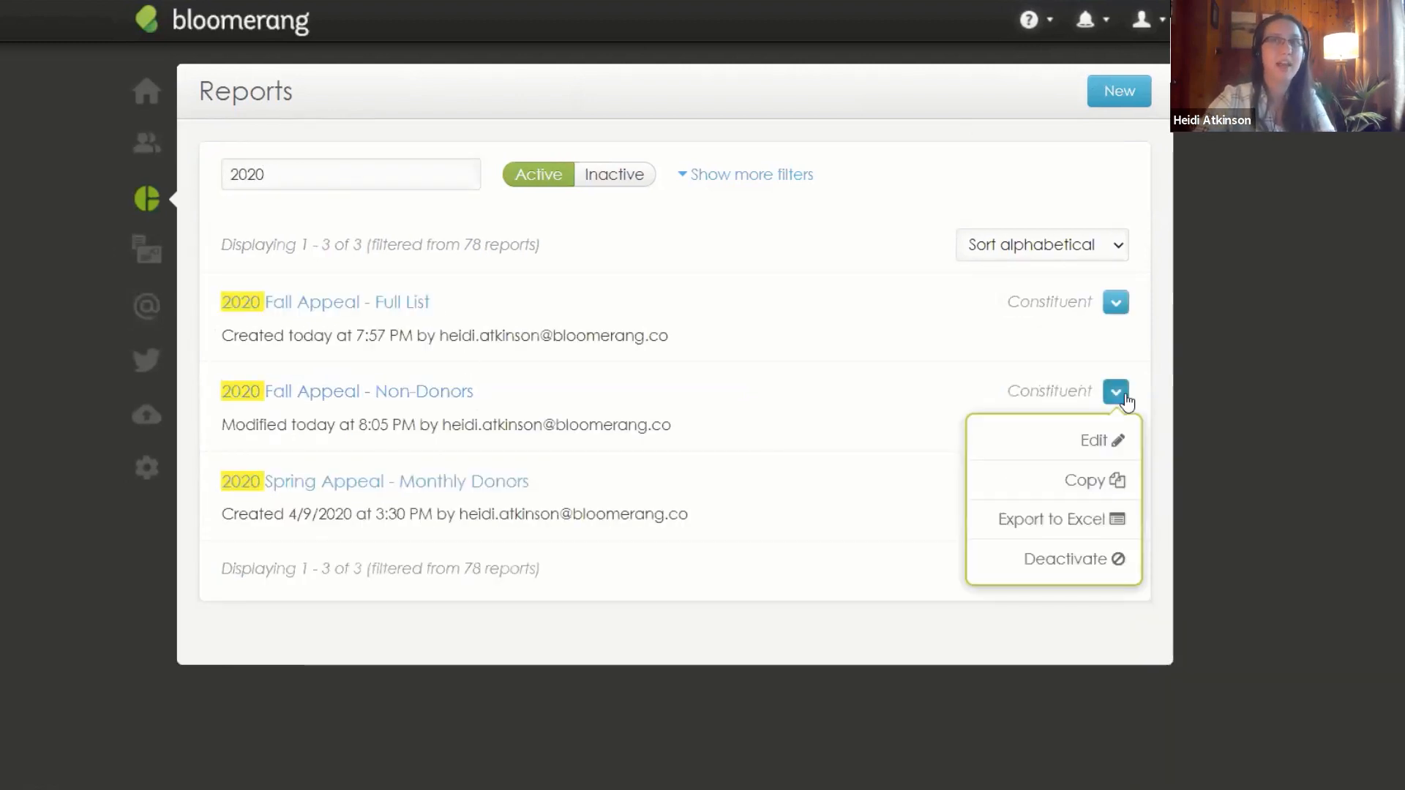
{"action": "left_click", "coordinate": [1093, 497]}
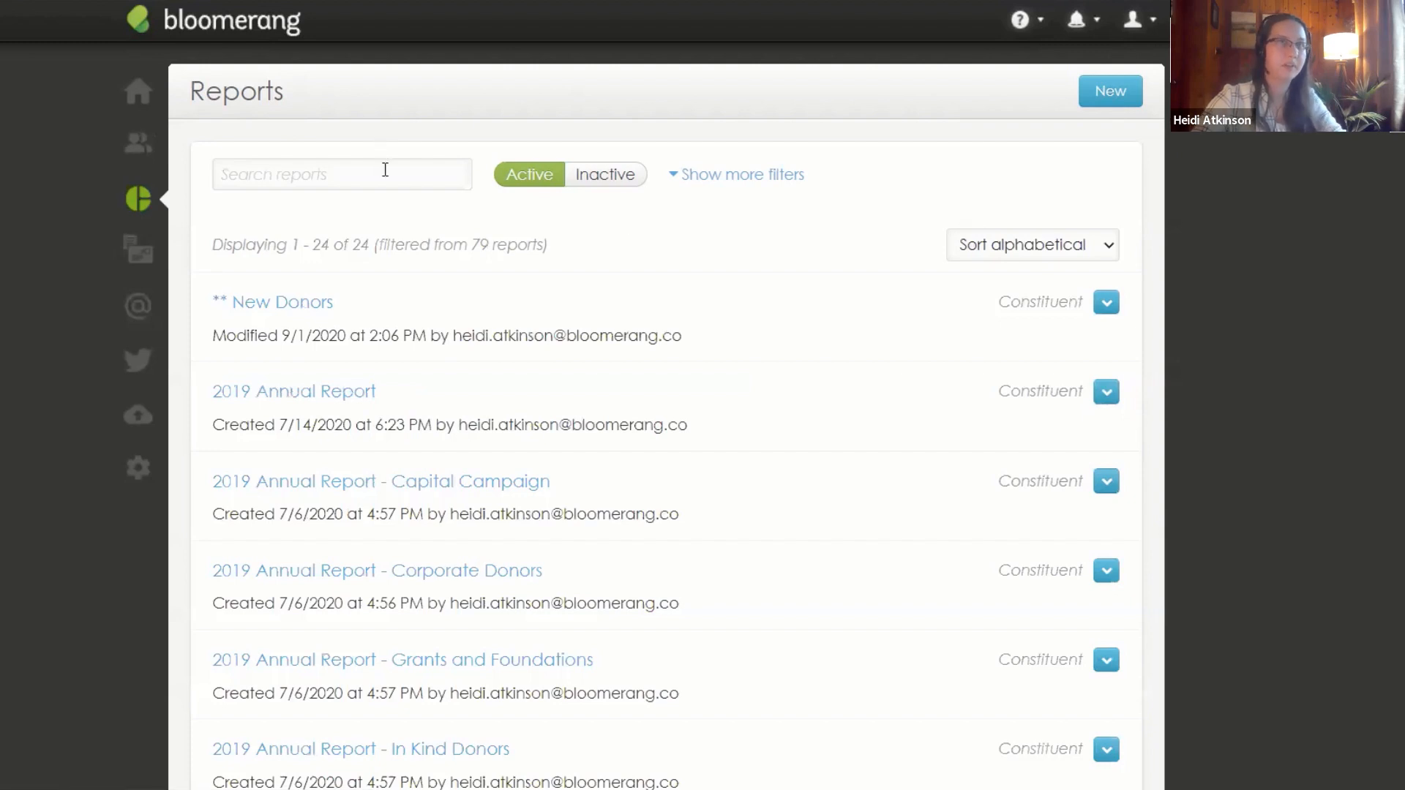
Step: Find the copied report by searching for "2020" and open 2020 Fall Appeal - Non-Donors (Copy)
{"action": "left_click", "coordinate": [385, 170]}
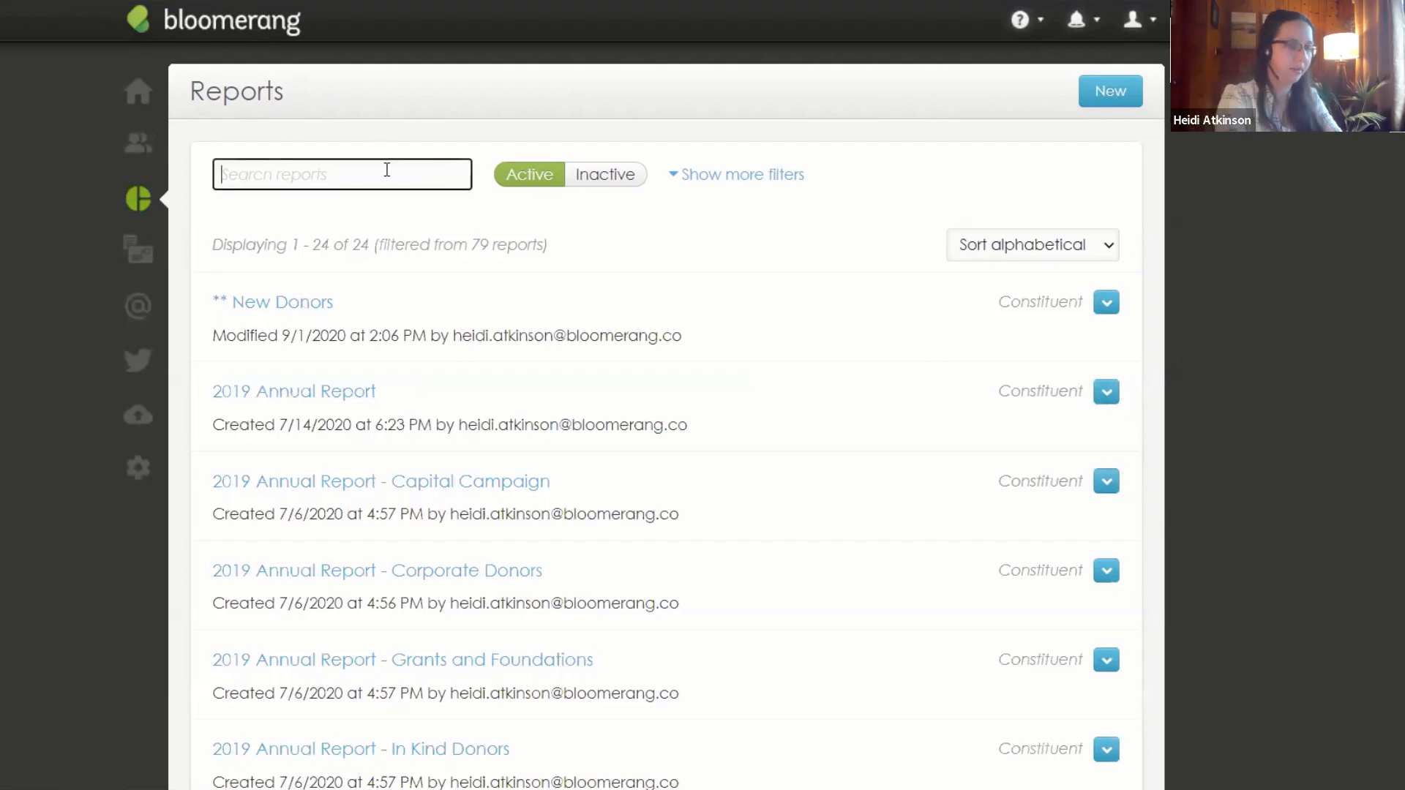
{"action": "type", "text": "2020"}
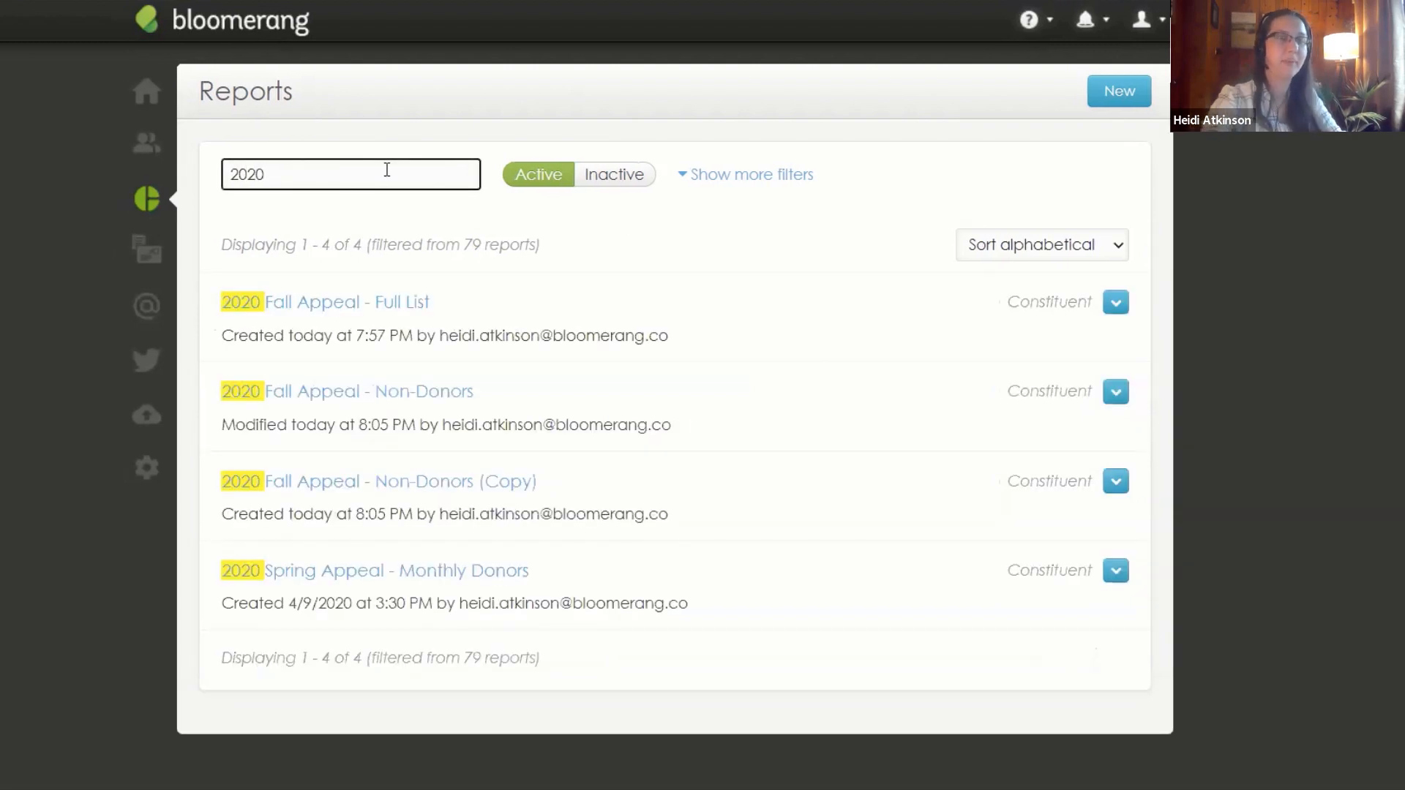
{"action": "left_click", "coordinate": [408, 490]}
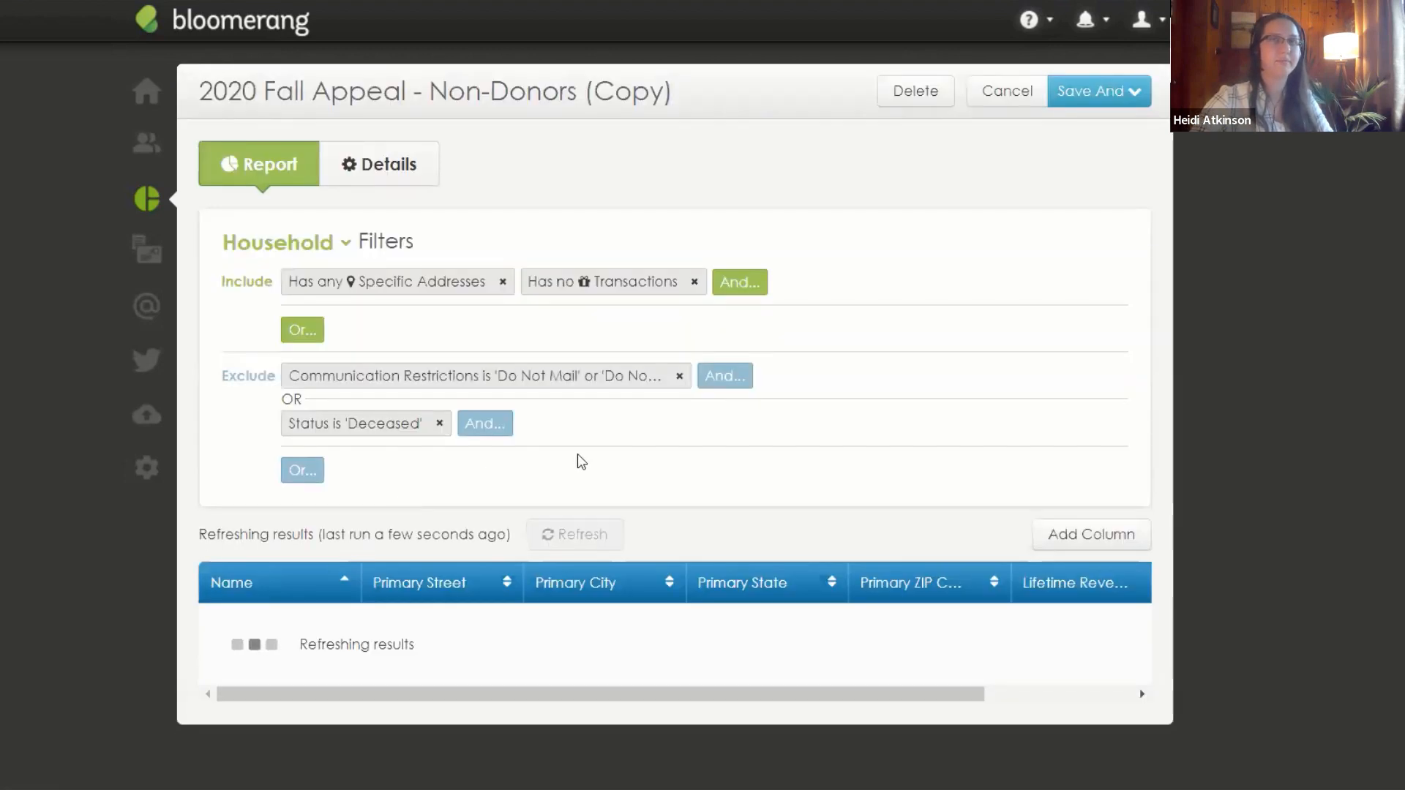
Step: Change the copied report's name to "2020 Fall Appeal - Lapsed"
{"action": "left_click", "coordinate": [373, 179]}
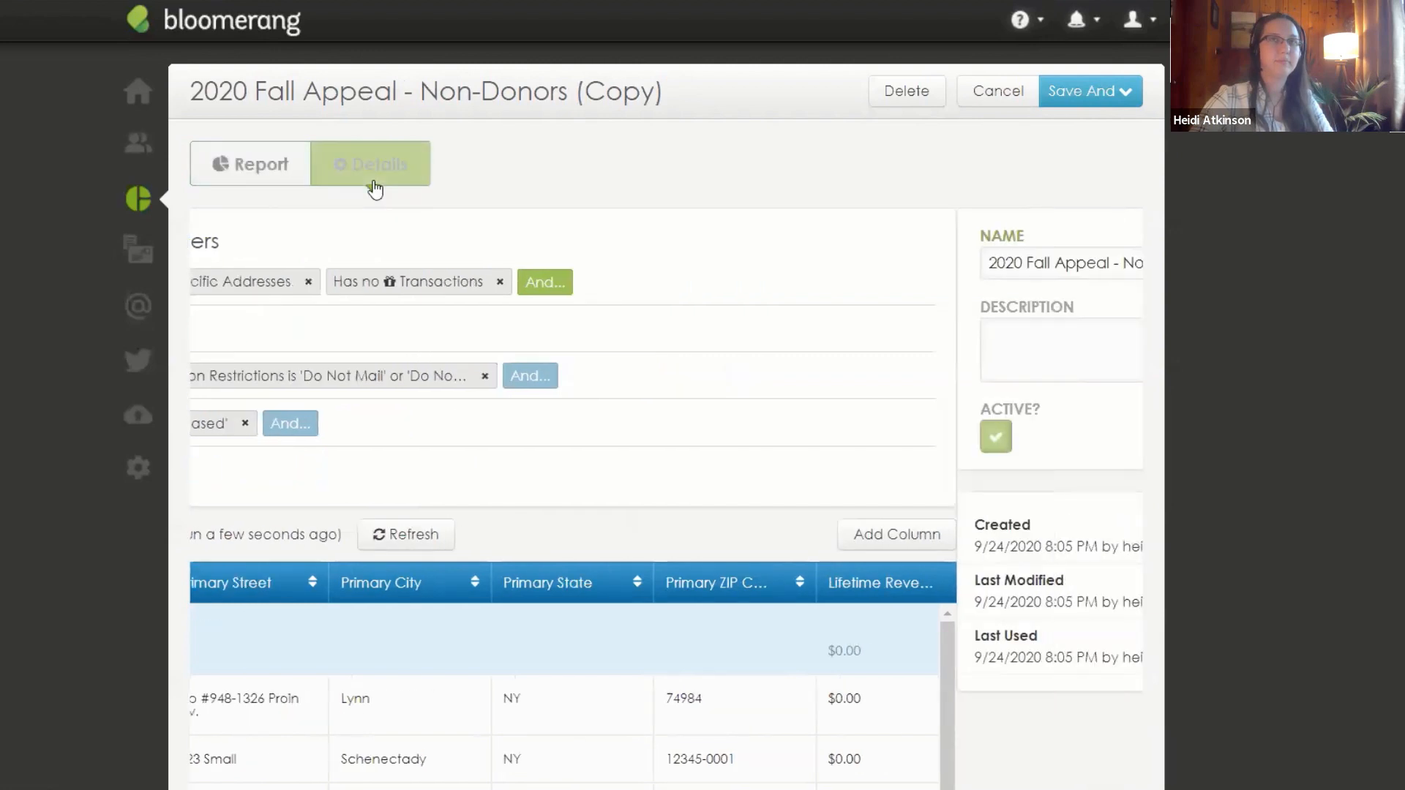
{"action": "left_click_drag", "start_coordinate": [358, 263], "coordinate": [591, 270]}
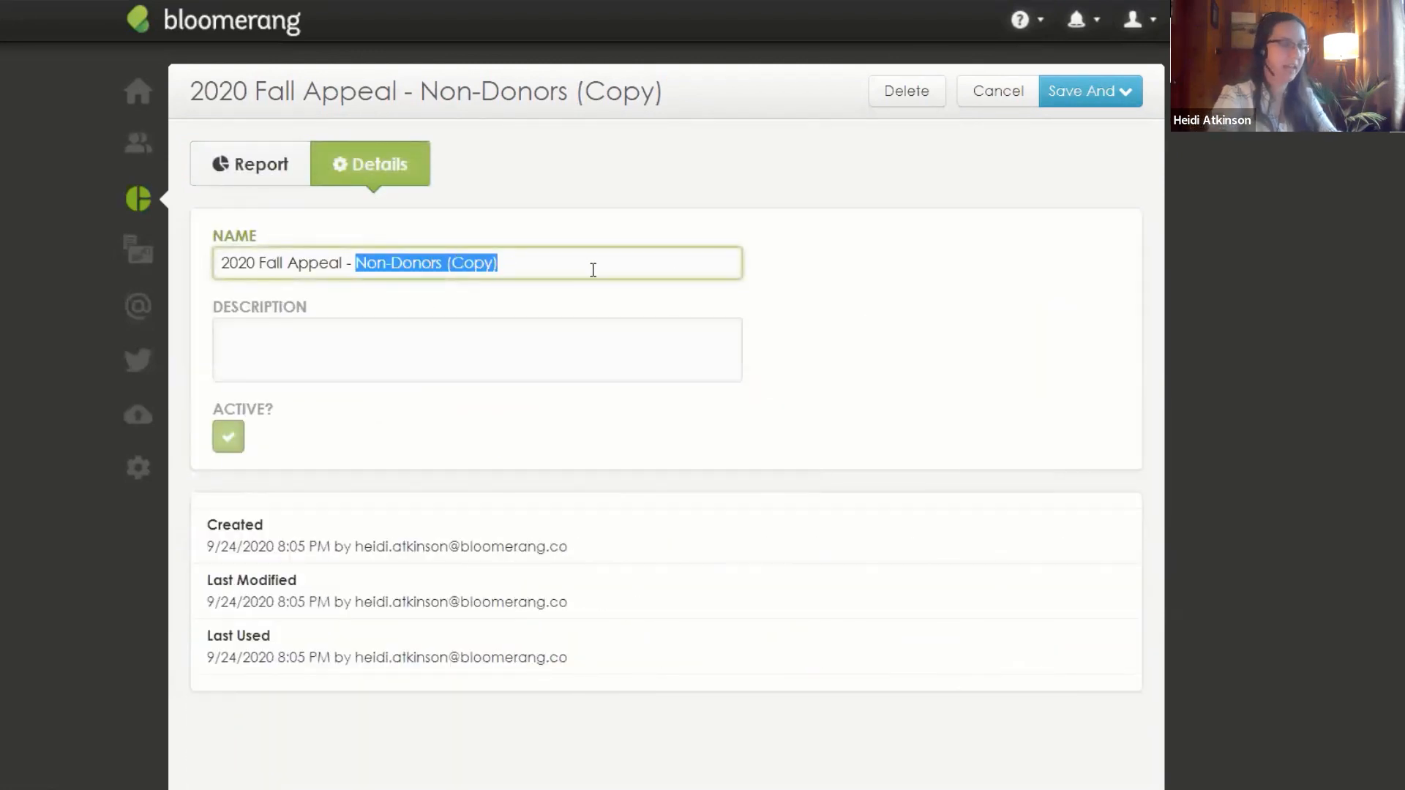
{"action": "type", "text": "Lapsed"}
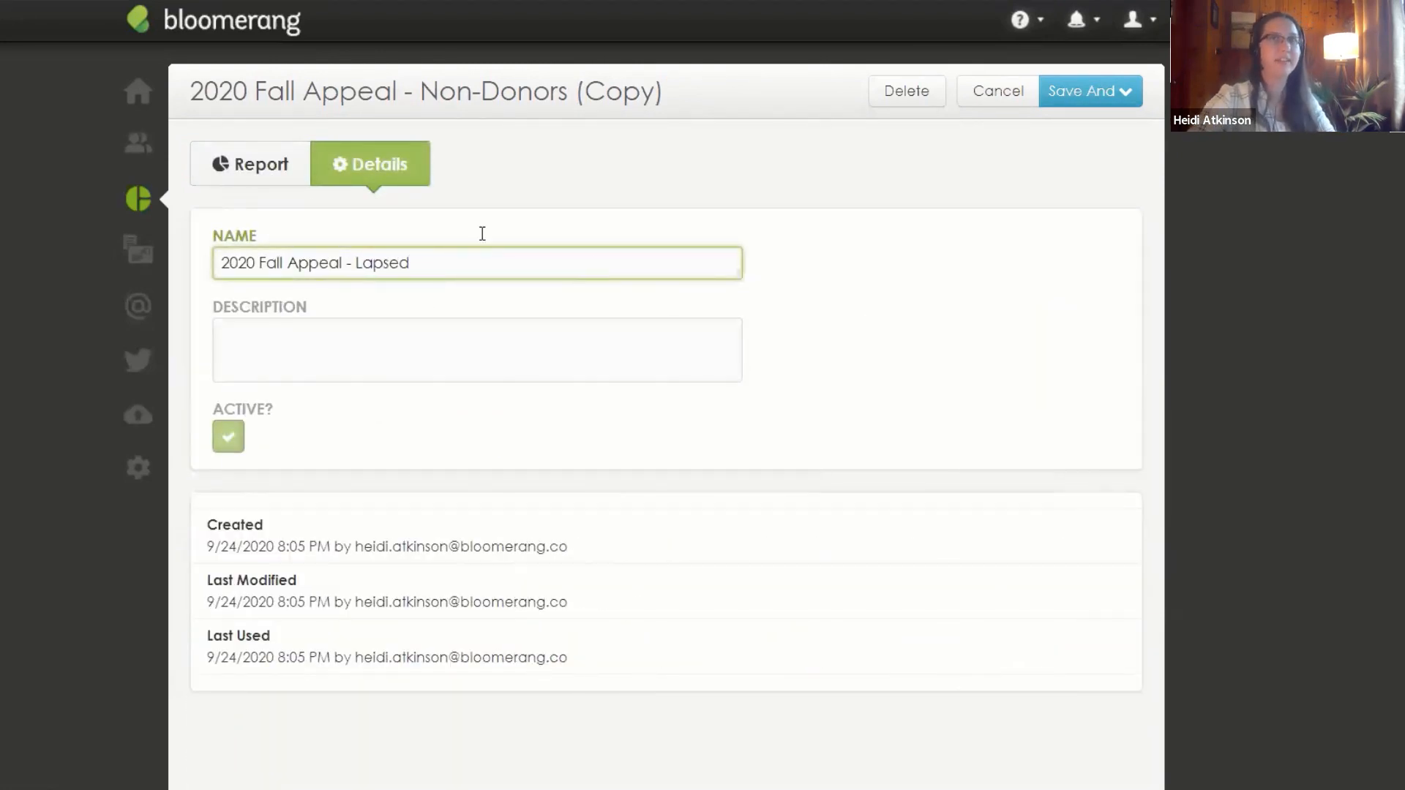
Step: Move the Has no Transactions condition from the include filters to a separate OR row in the exclude filters
{"action": "left_click", "coordinate": [235, 167]}
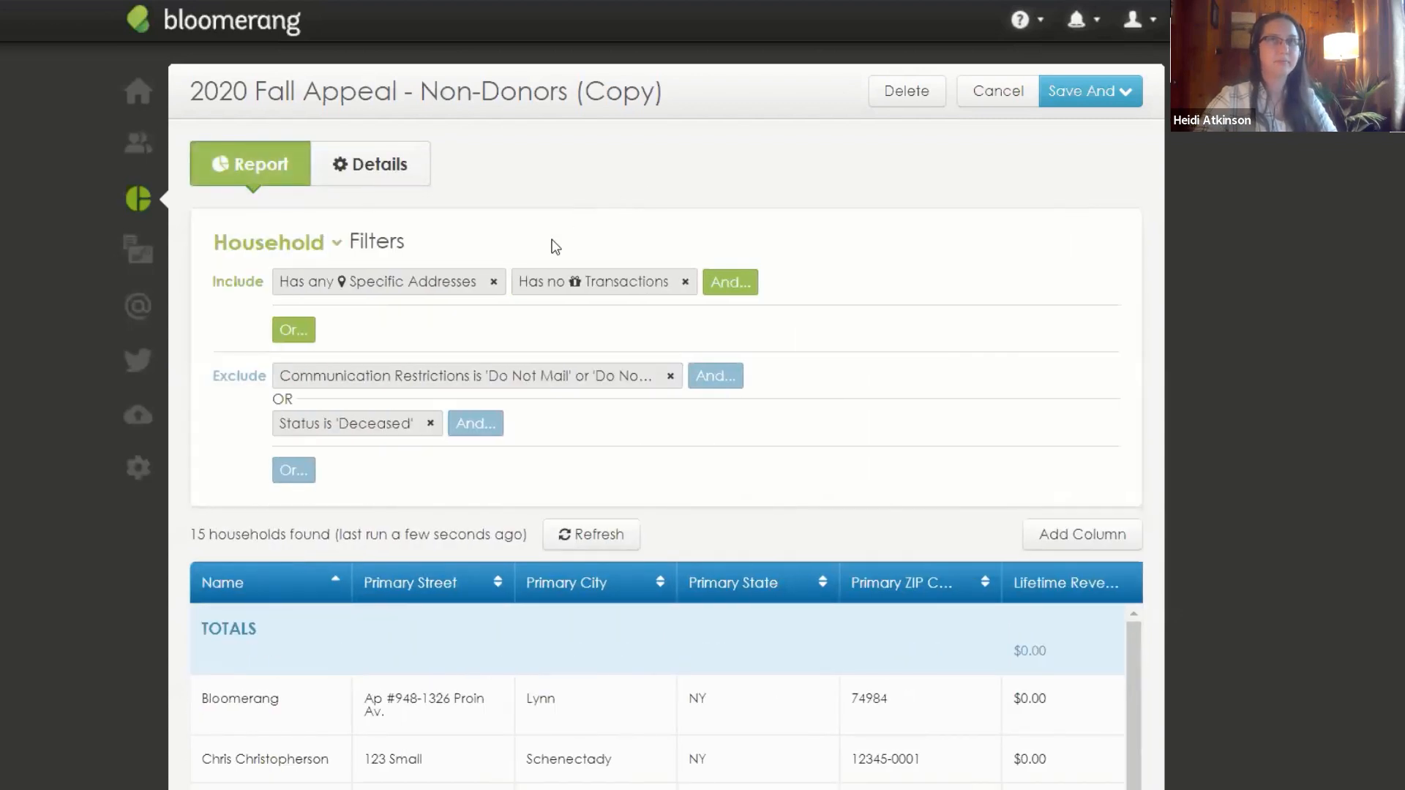
{"action": "scroll", "coordinate": [576, 222], "scroll_direction": "down", "scroll_amount": 1}
{"action": "scroll", "coordinate": [576, 222], "scroll_direction": "up", "scroll_amount": 1}
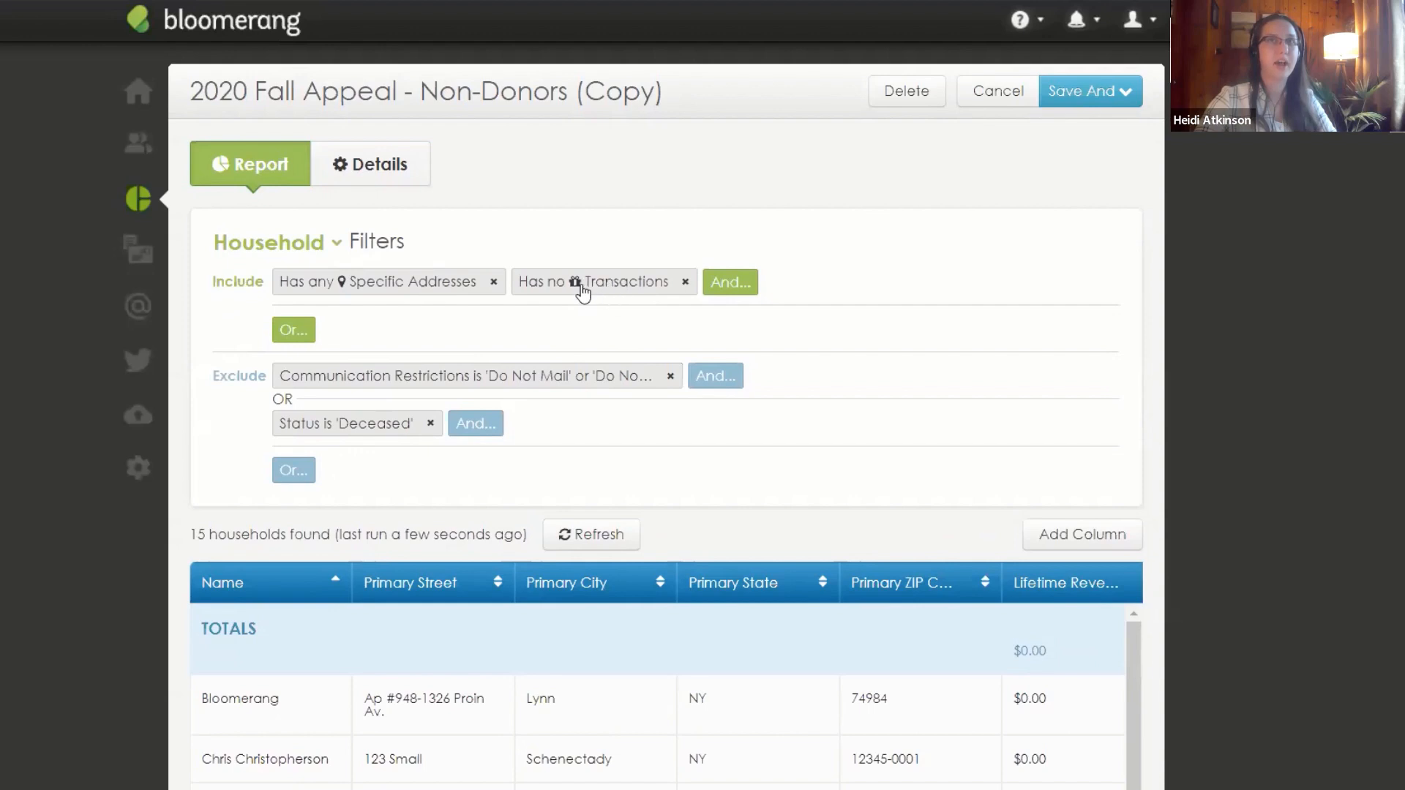
{"action": "left_click_drag", "start_coordinate": [582, 291], "coordinate": [298, 480]}
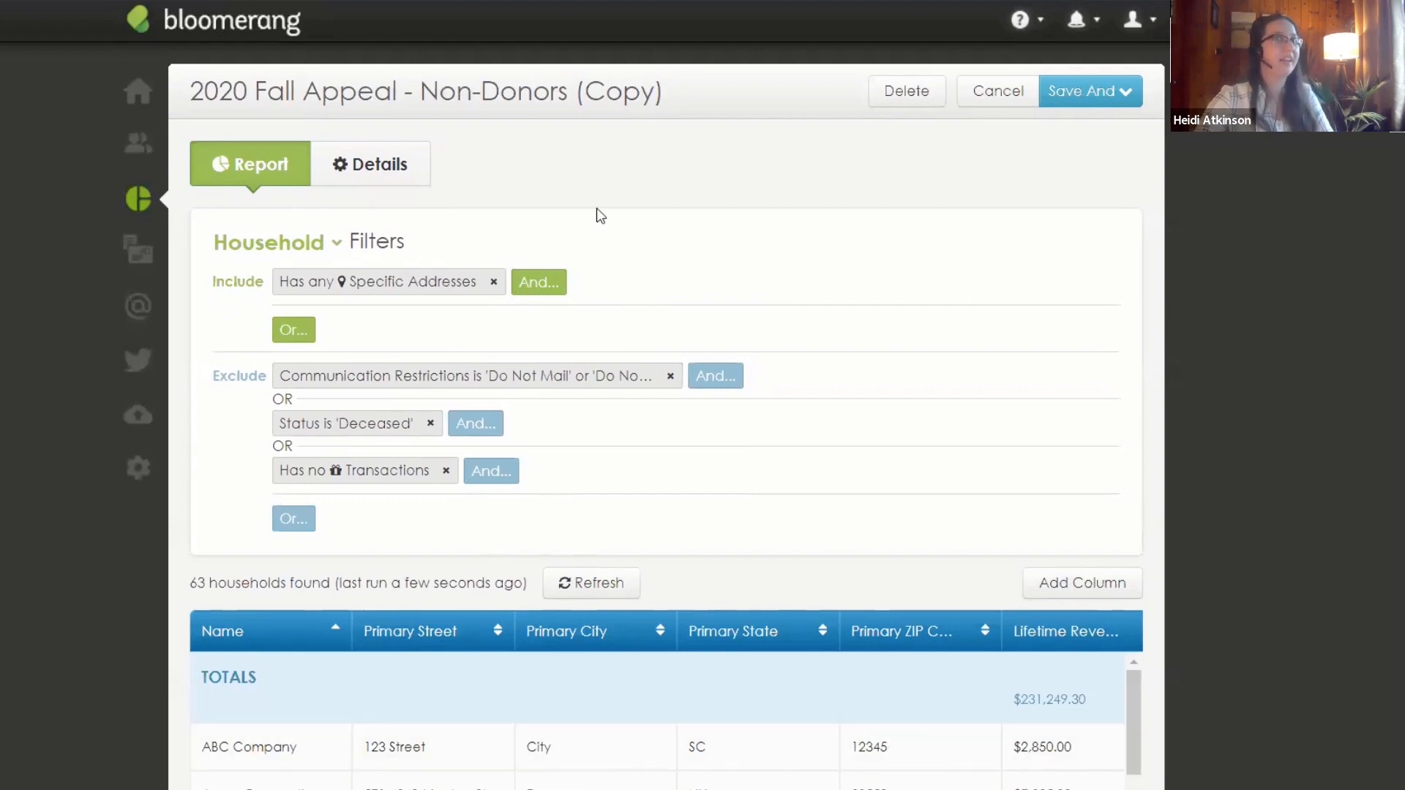
Step: Add an include condition after the address condition that requires Has no Specific Transactions
{"action": "left_click", "coordinate": [532, 288]}
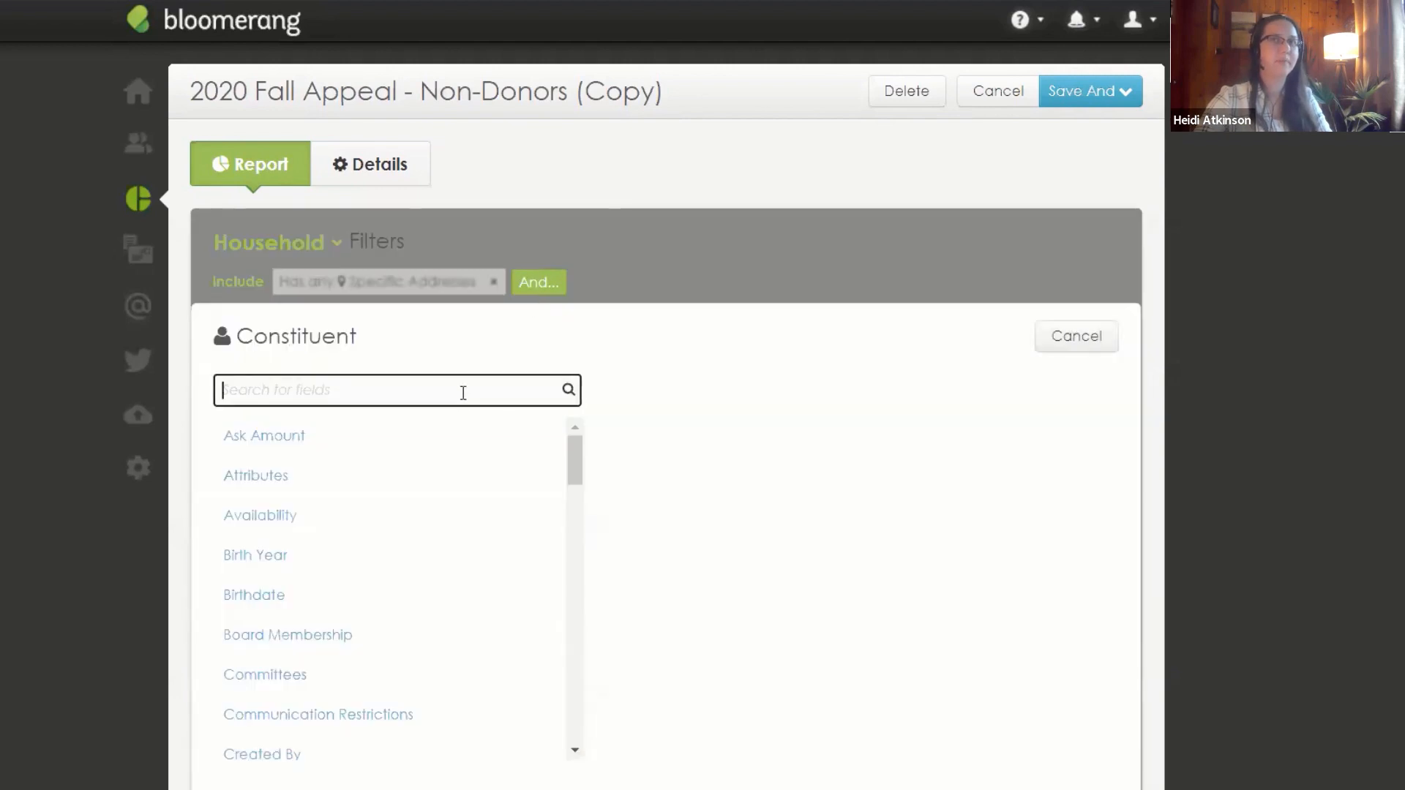
{"action": "type", "text": "trans"}
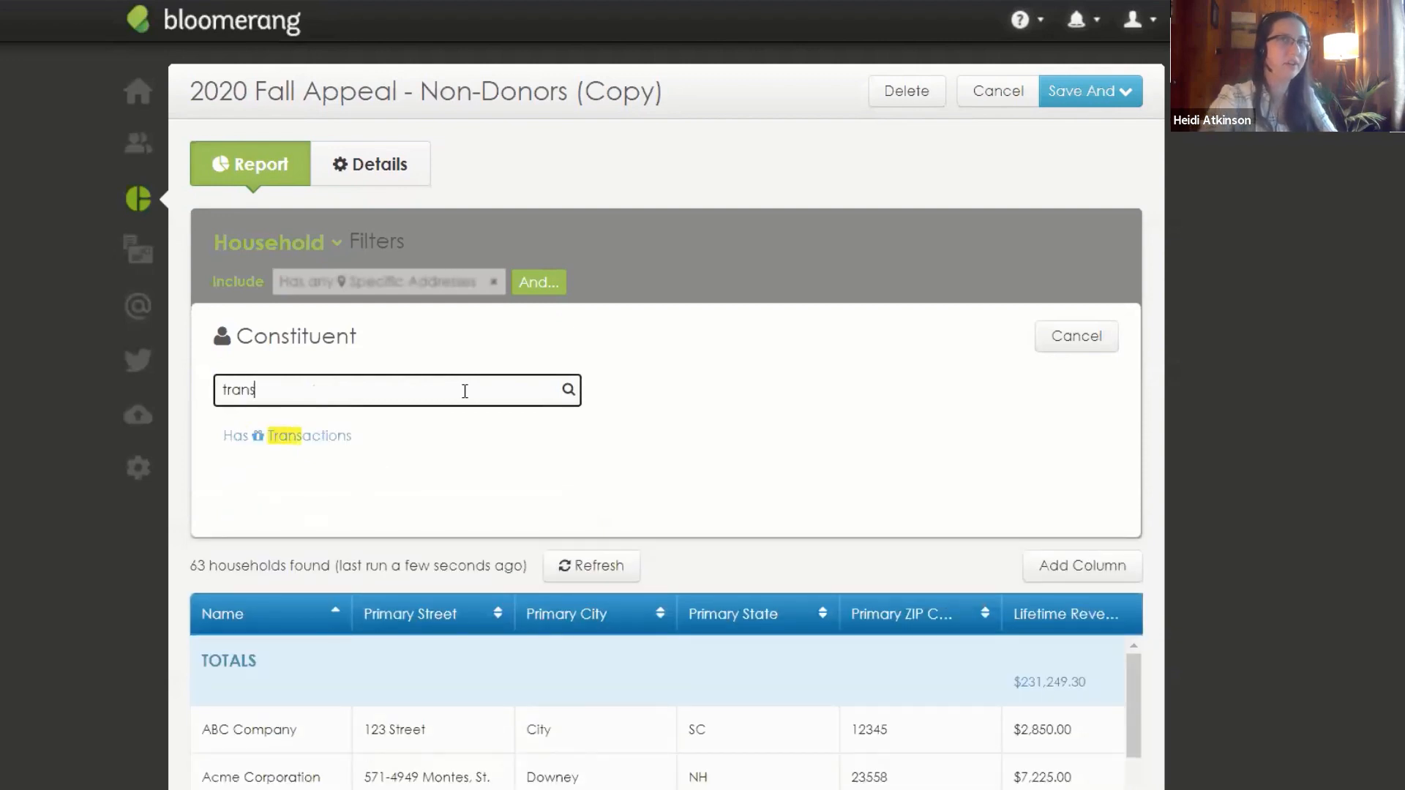
{"action": "left_click", "coordinate": [376, 439]}
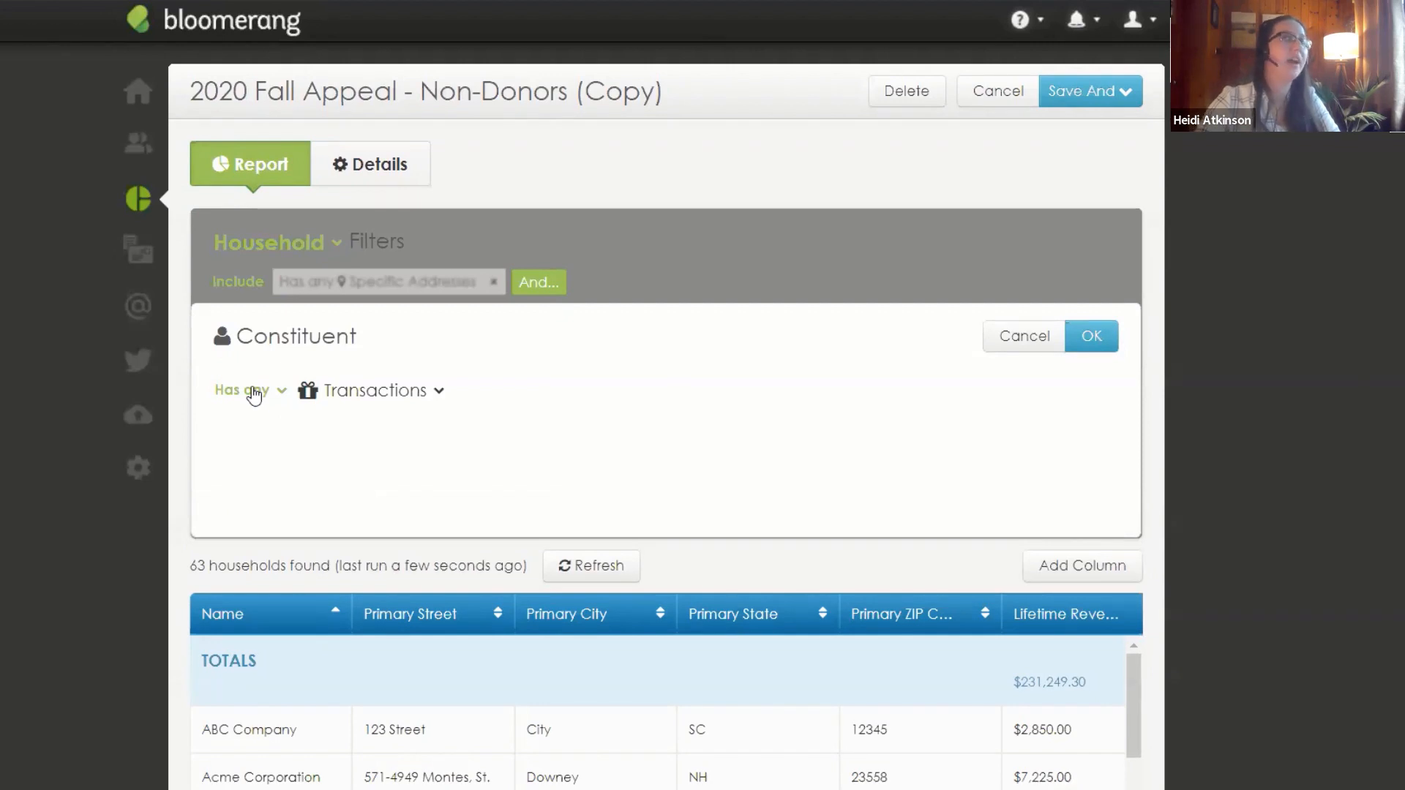
{"action": "left_click", "coordinate": [254, 395]}
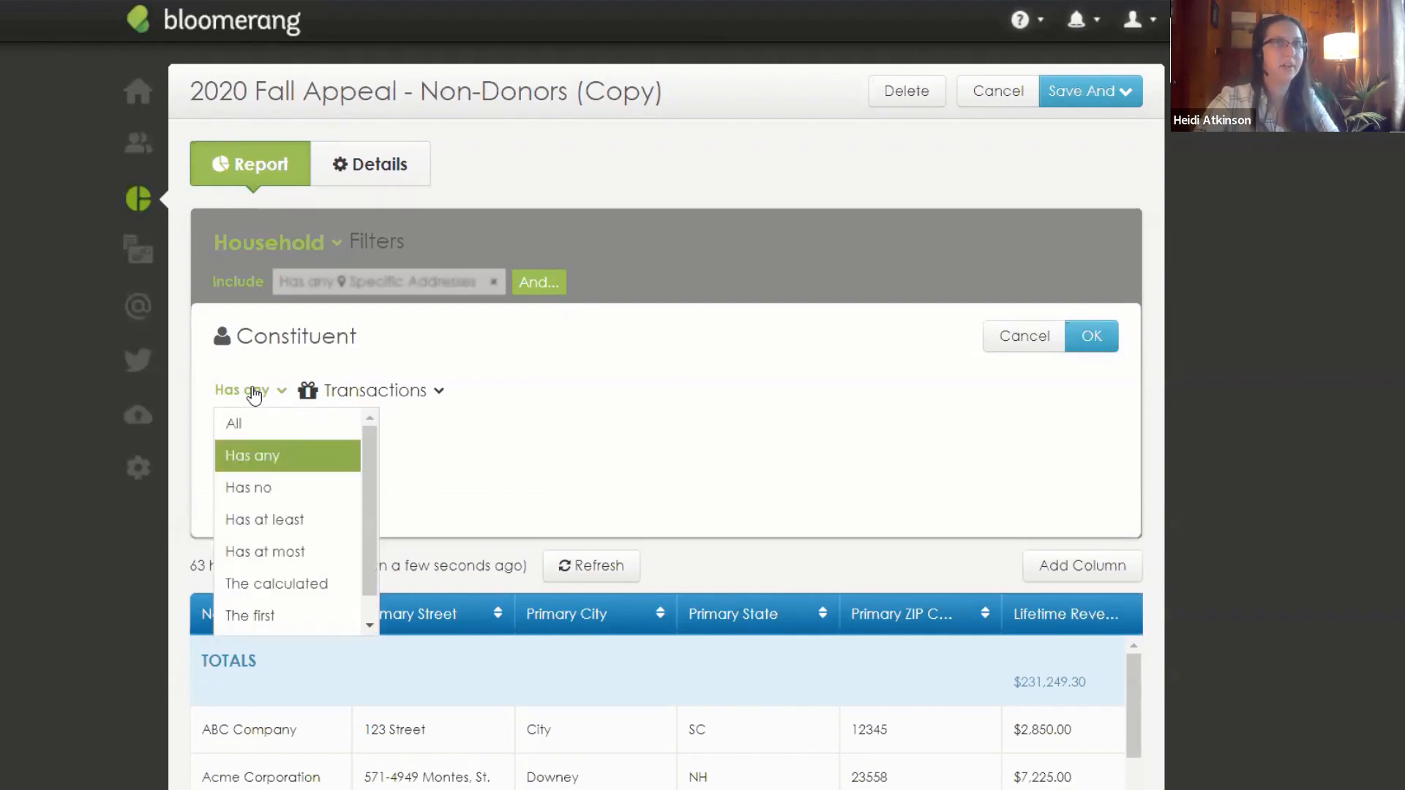
{"action": "left_click", "coordinate": [264, 490]}
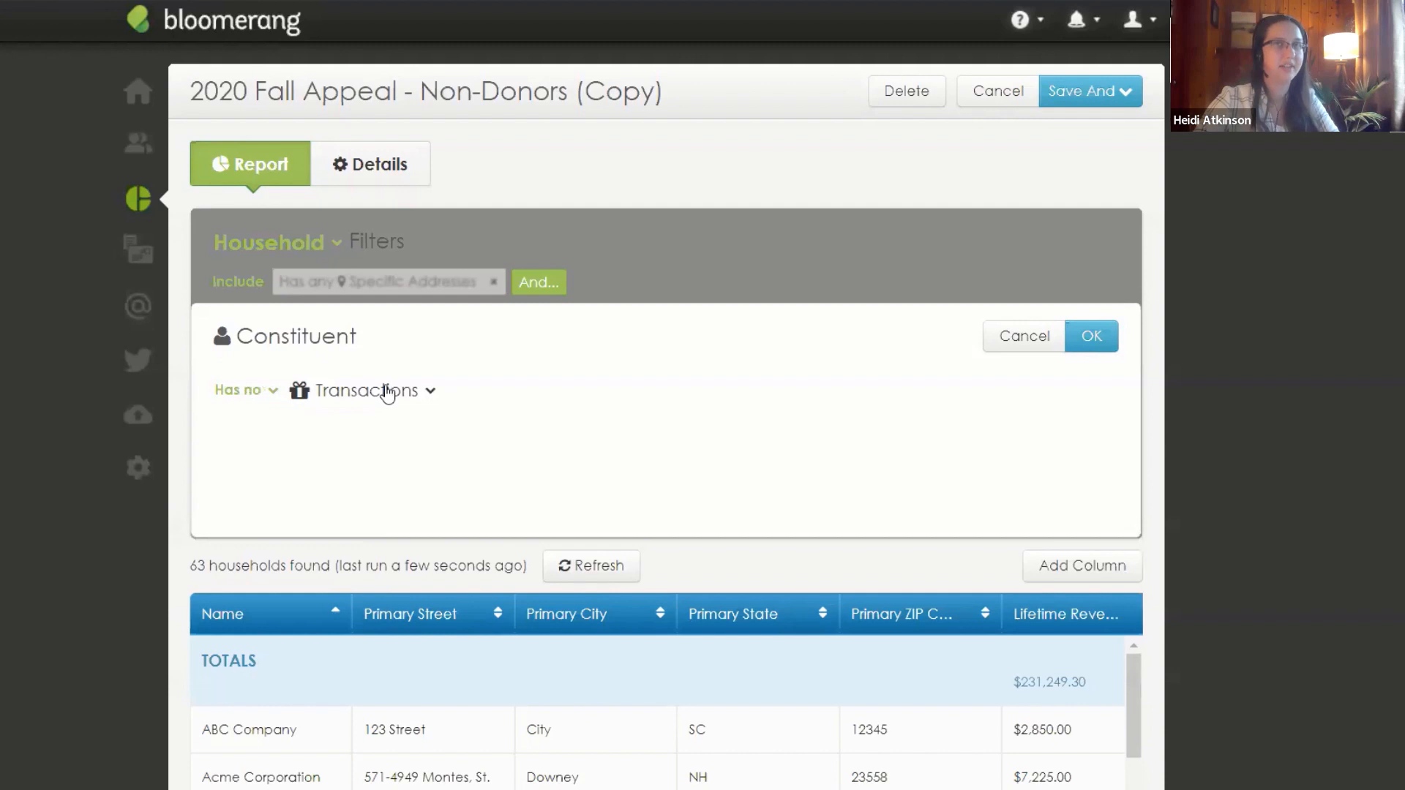
{"action": "left_click", "coordinate": [387, 391]}
{"action": "left_click", "coordinate": [401, 475]}
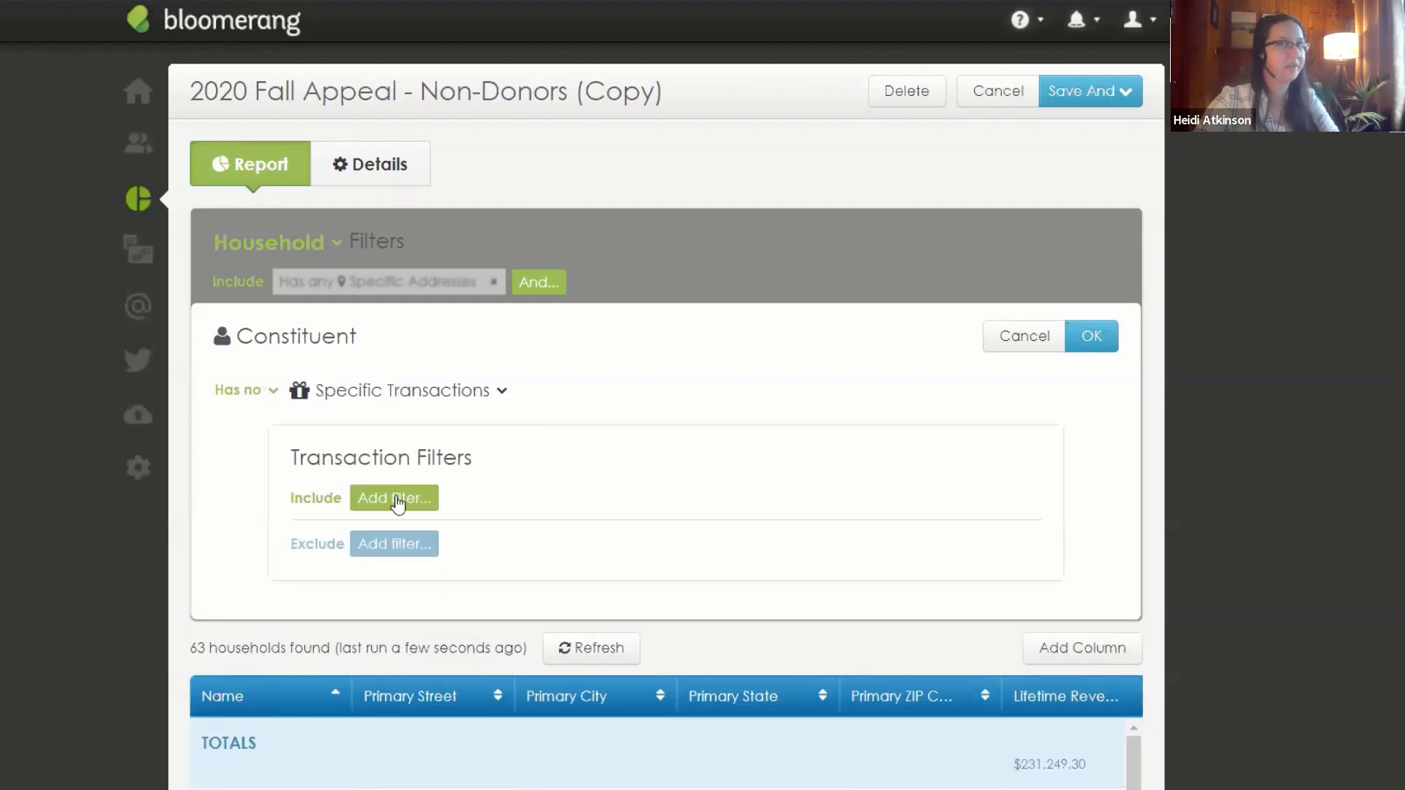
Step: Limit the specific transactions to a Date between 9/1/2019 and an open end date, and apply the condition to the report
{"action": "left_click", "coordinate": [396, 499]}
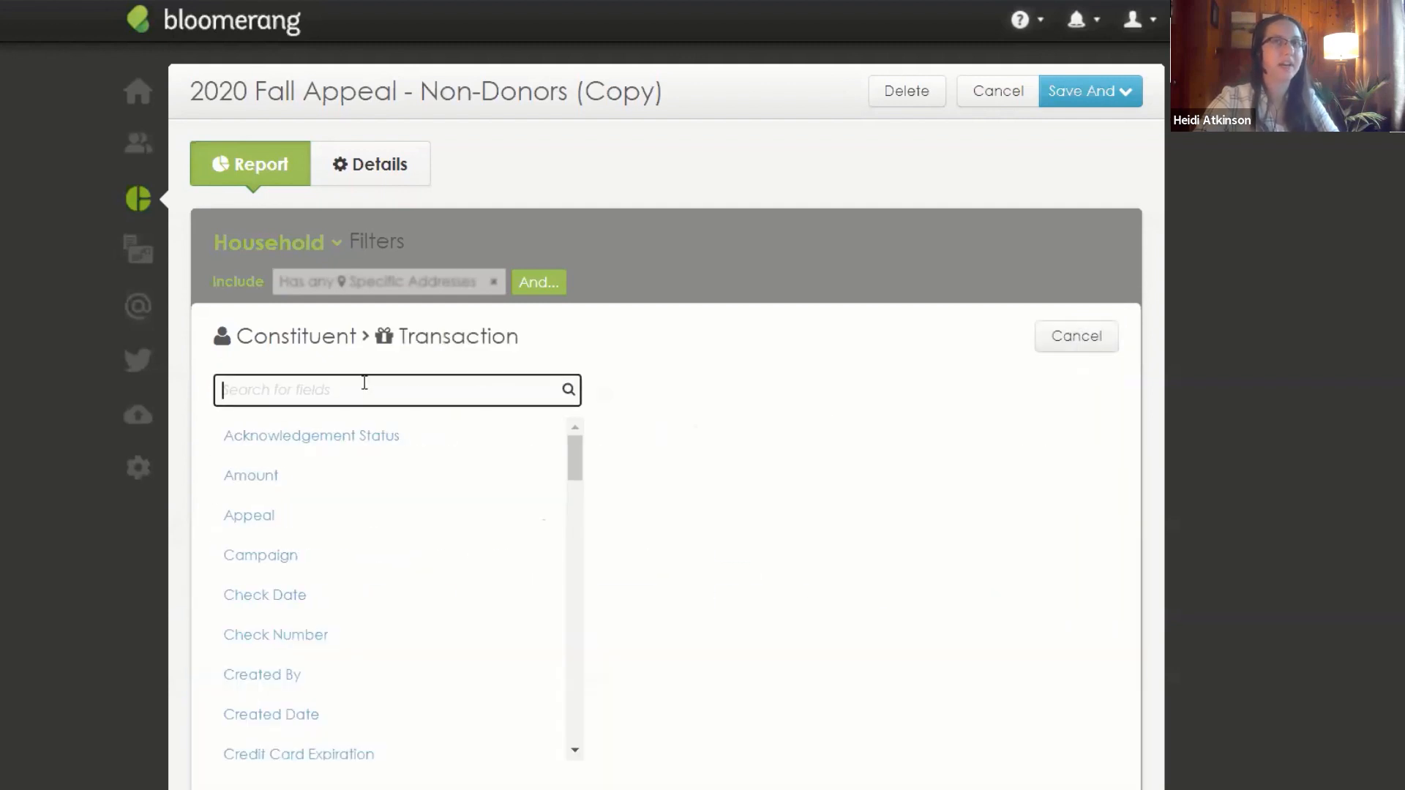
{"action": "type", "text": "date"}
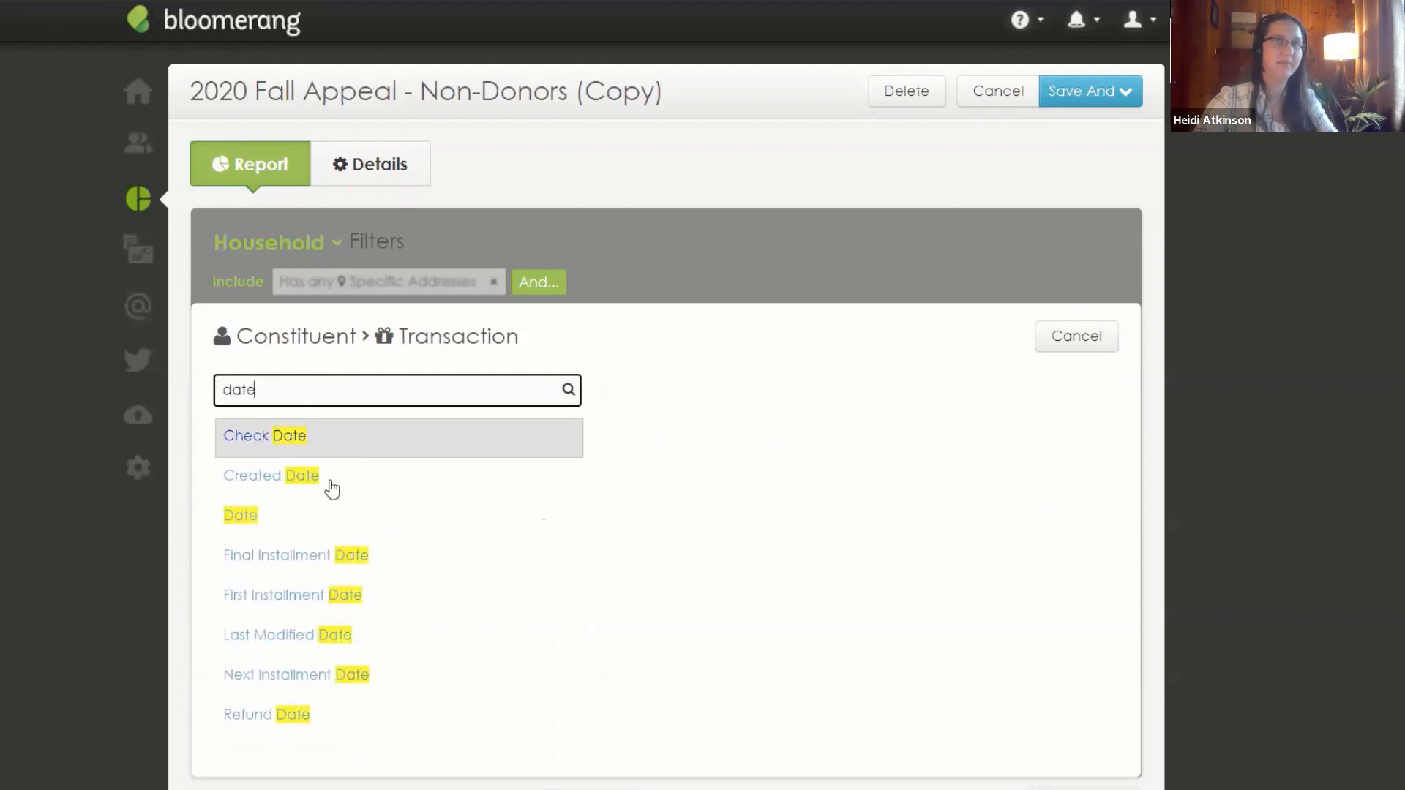
{"action": "left_click", "coordinate": [303, 515]}
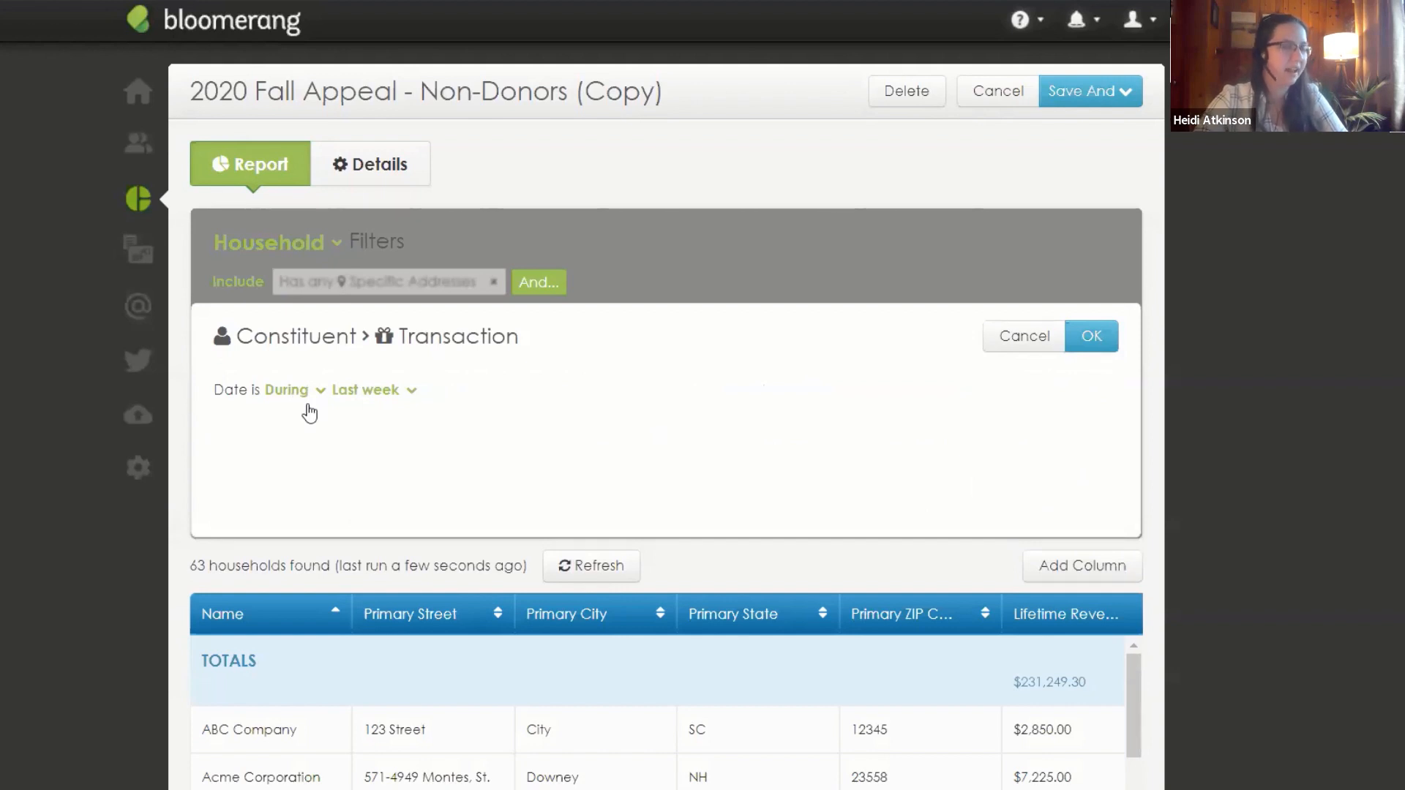
{"action": "left_click", "coordinate": [299, 393]}
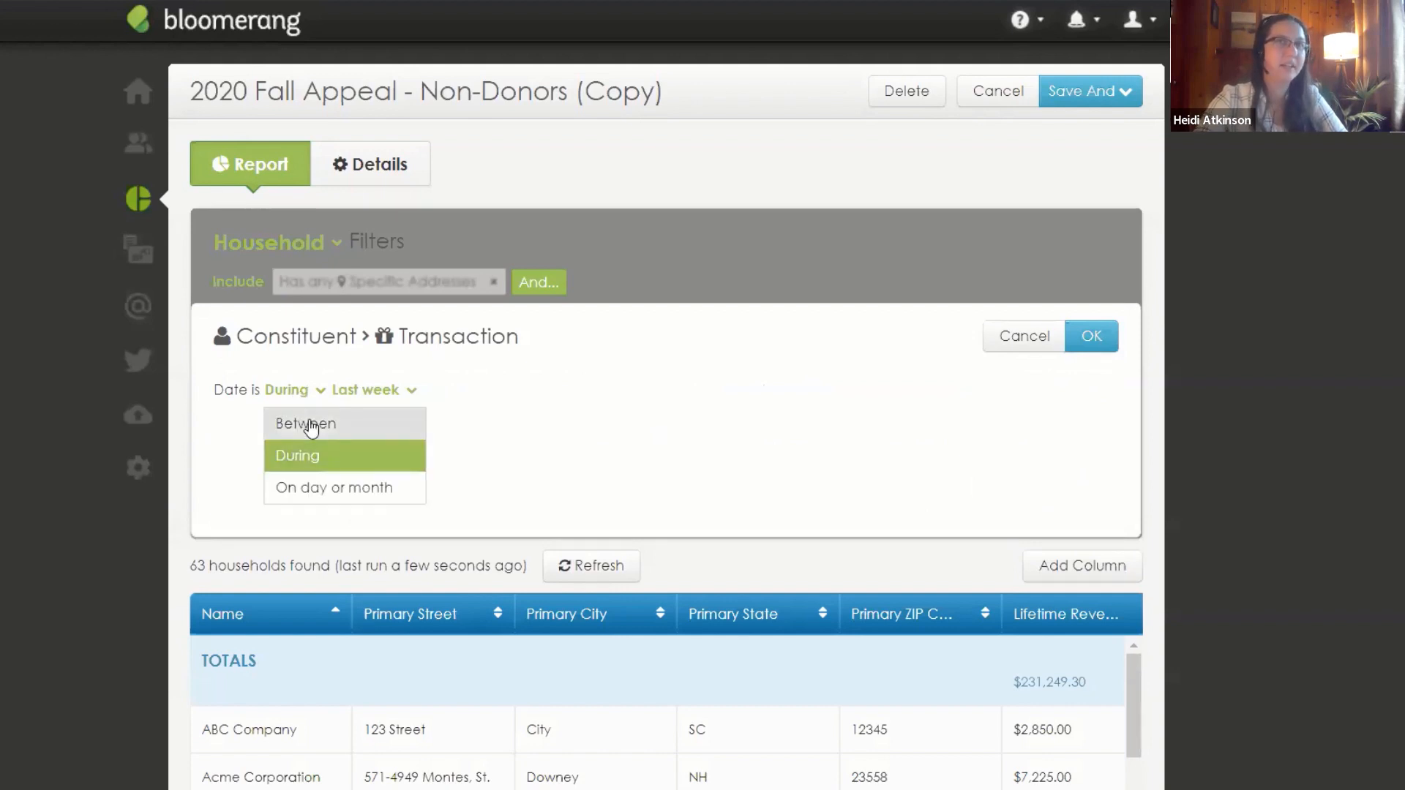
{"action": "left_click", "coordinate": [311, 425]}
{"action": "left_click", "coordinate": [381, 388]}
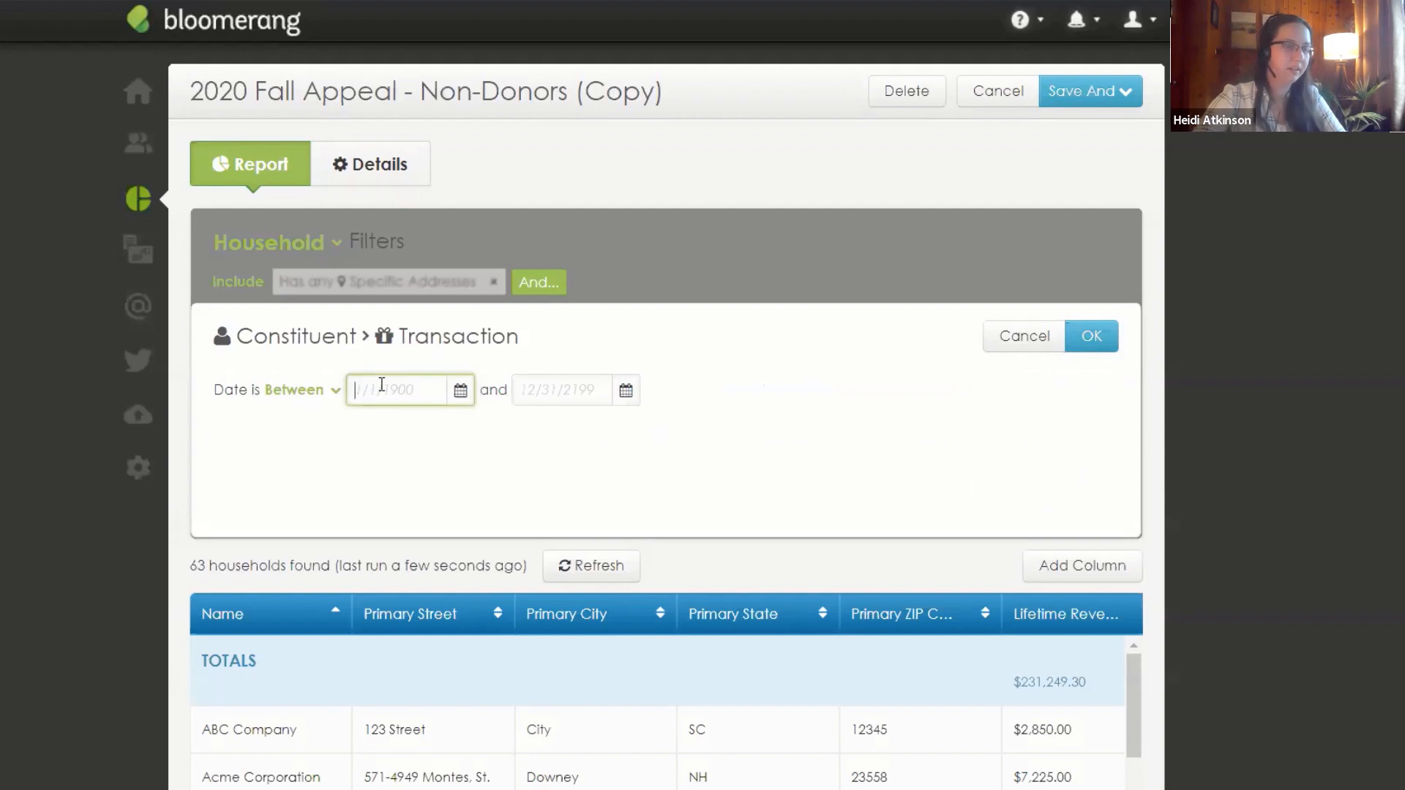
{"action": "type", "text": "9/1/1"}
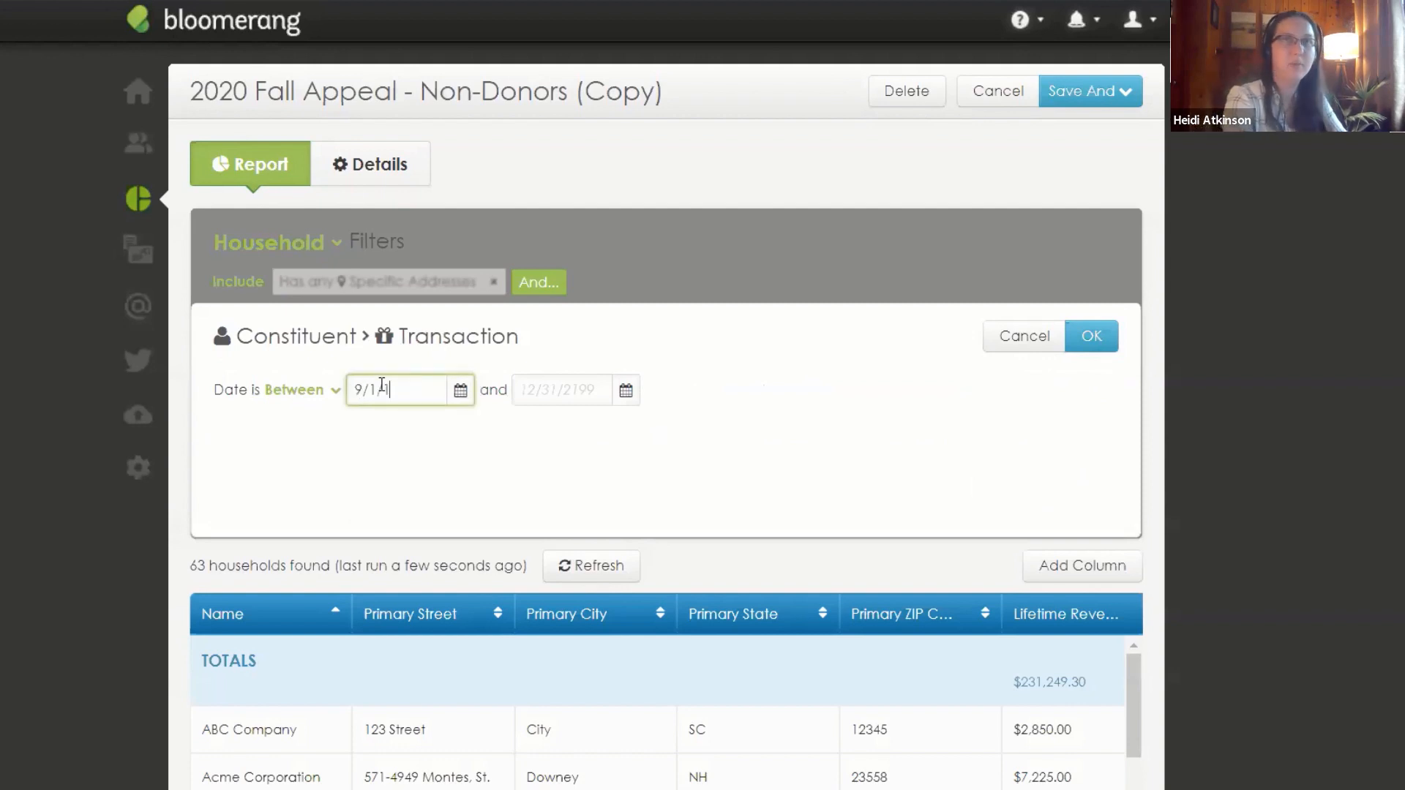
{"action": "key", "text": "BackSpace"}
{"action": "type", "text": "2019"}
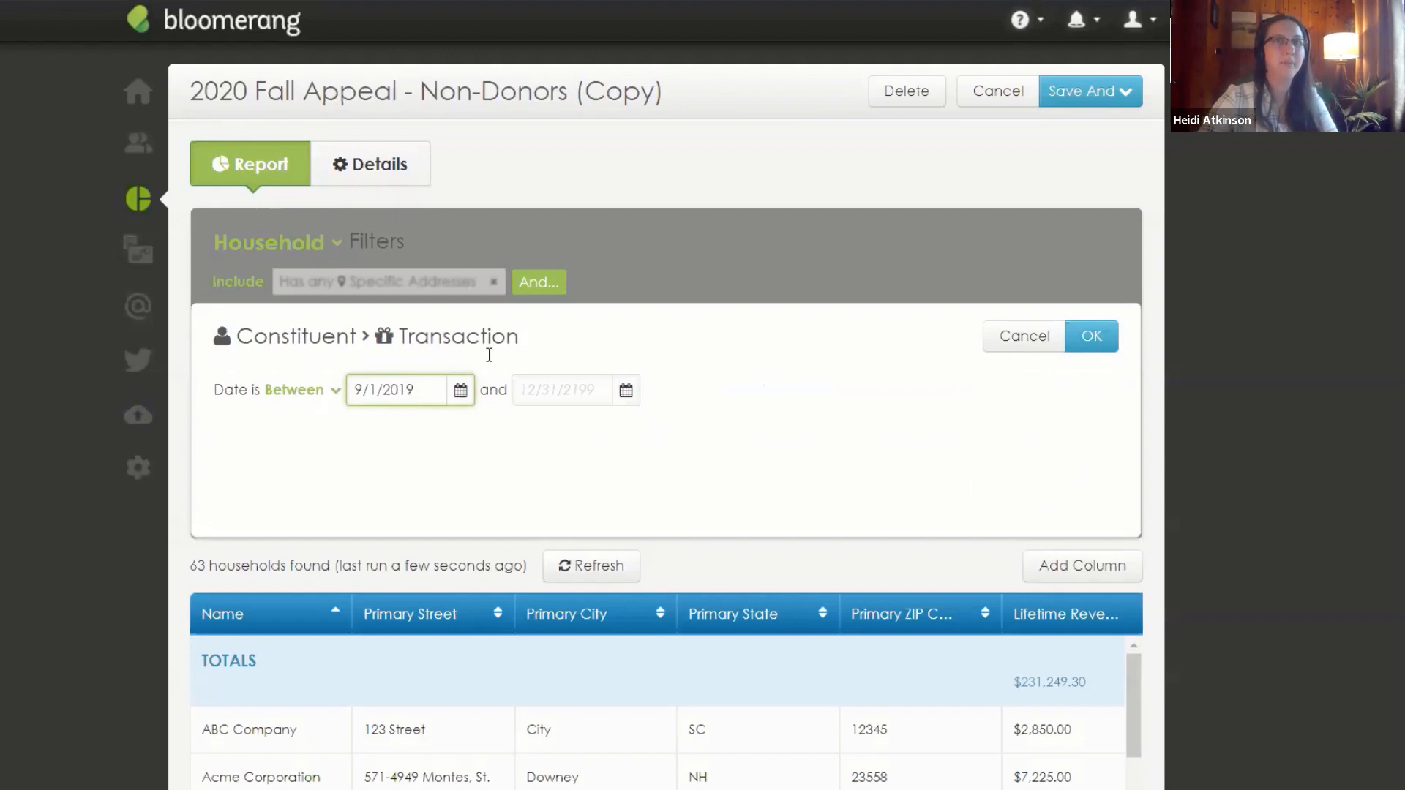
{"action": "left_click", "coordinate": [597, 436]}
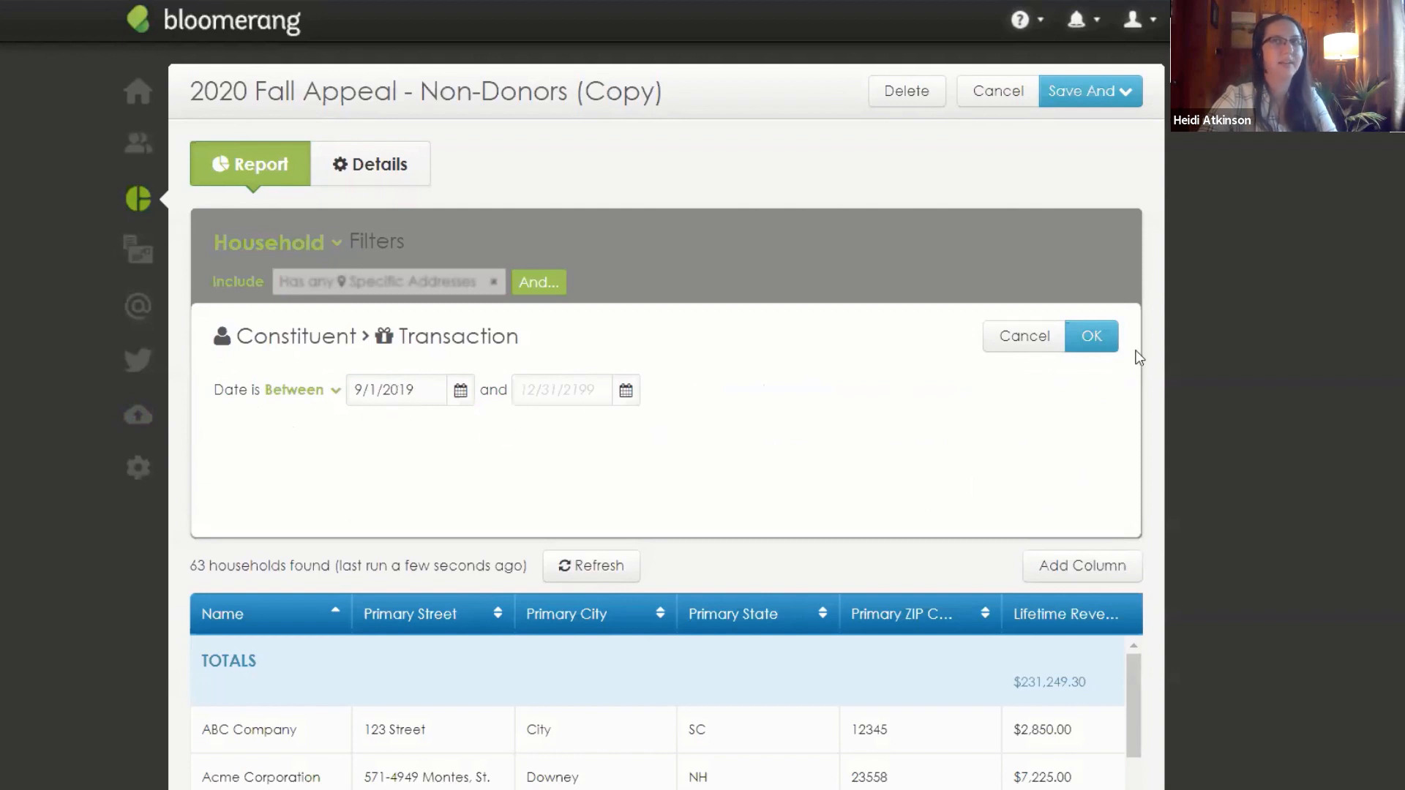
{"action": "left_click", "coordinate": [1094, 338]}
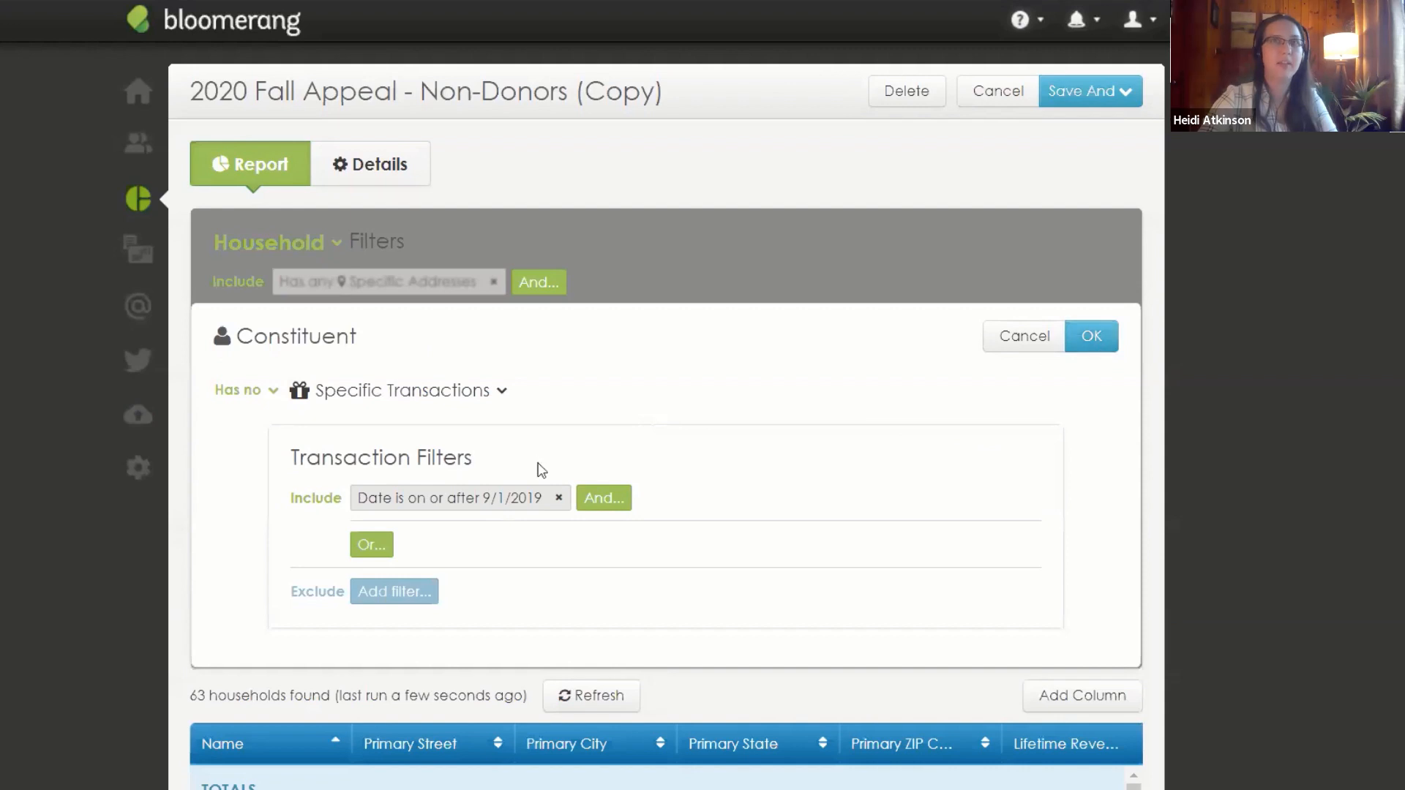
{"action": "left_click", "coordinate": [1088, 342]}
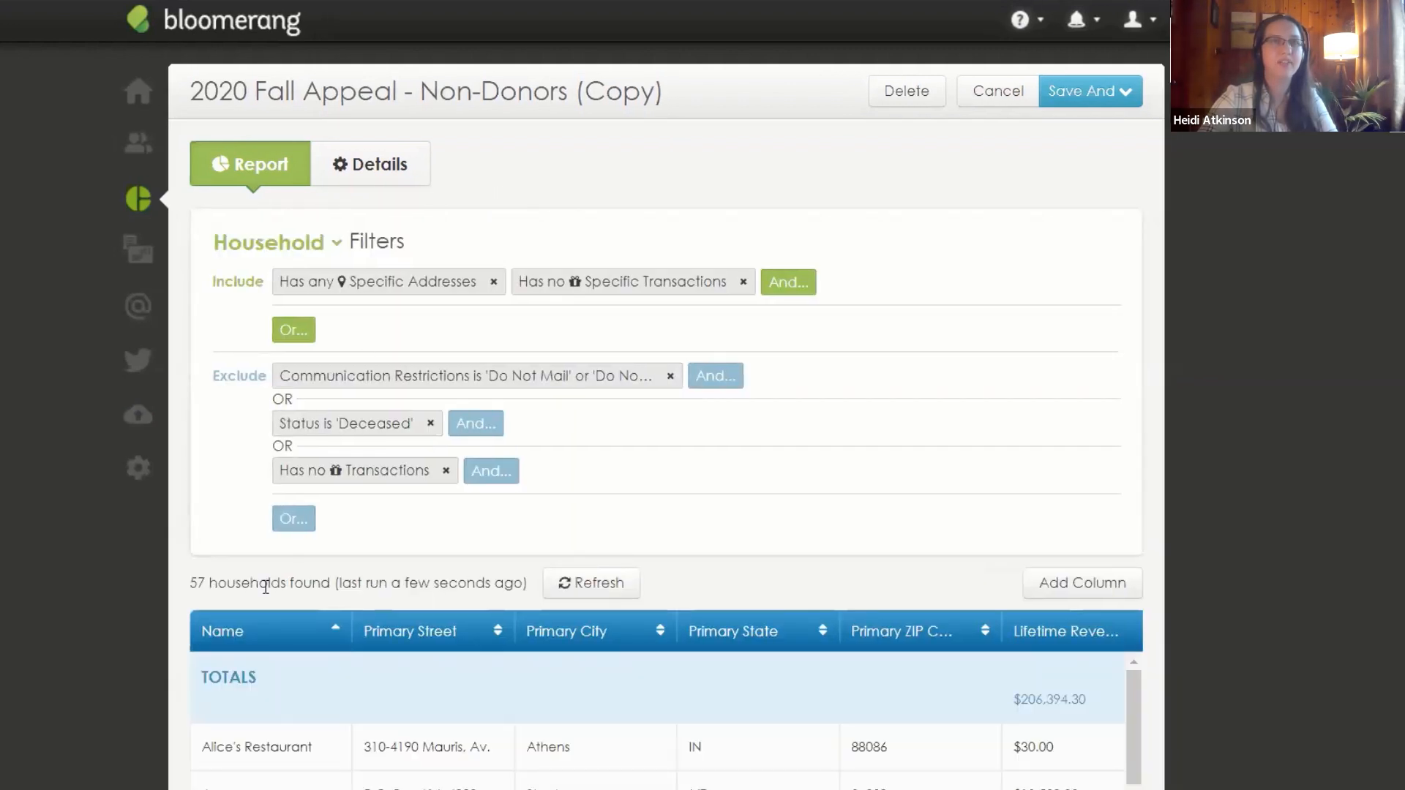
Step: Save the lapsed donor report and return to the report list
{"action": "double_click", "coordinate": [264, 586]}
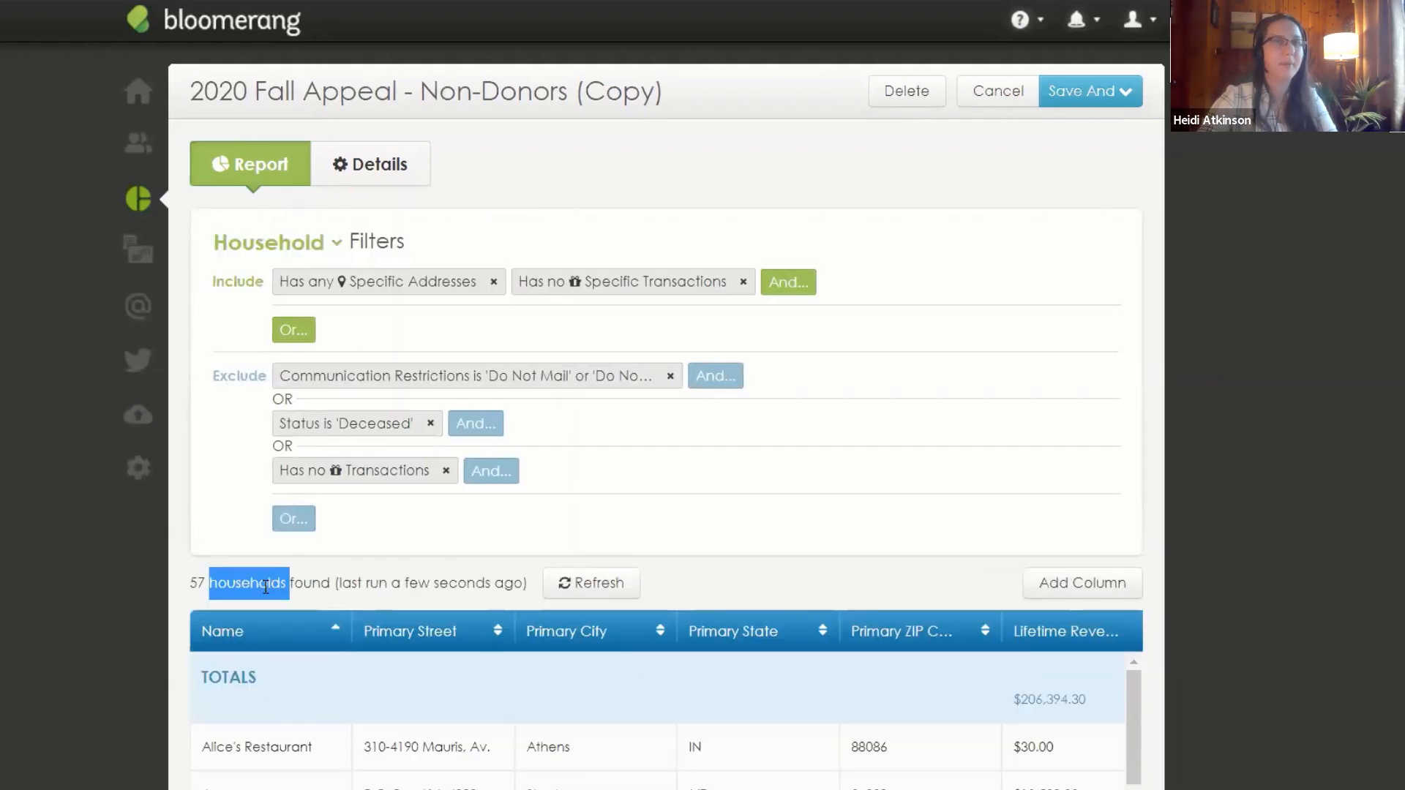
{"action": "left_click", "coordinate": [265, 587]}
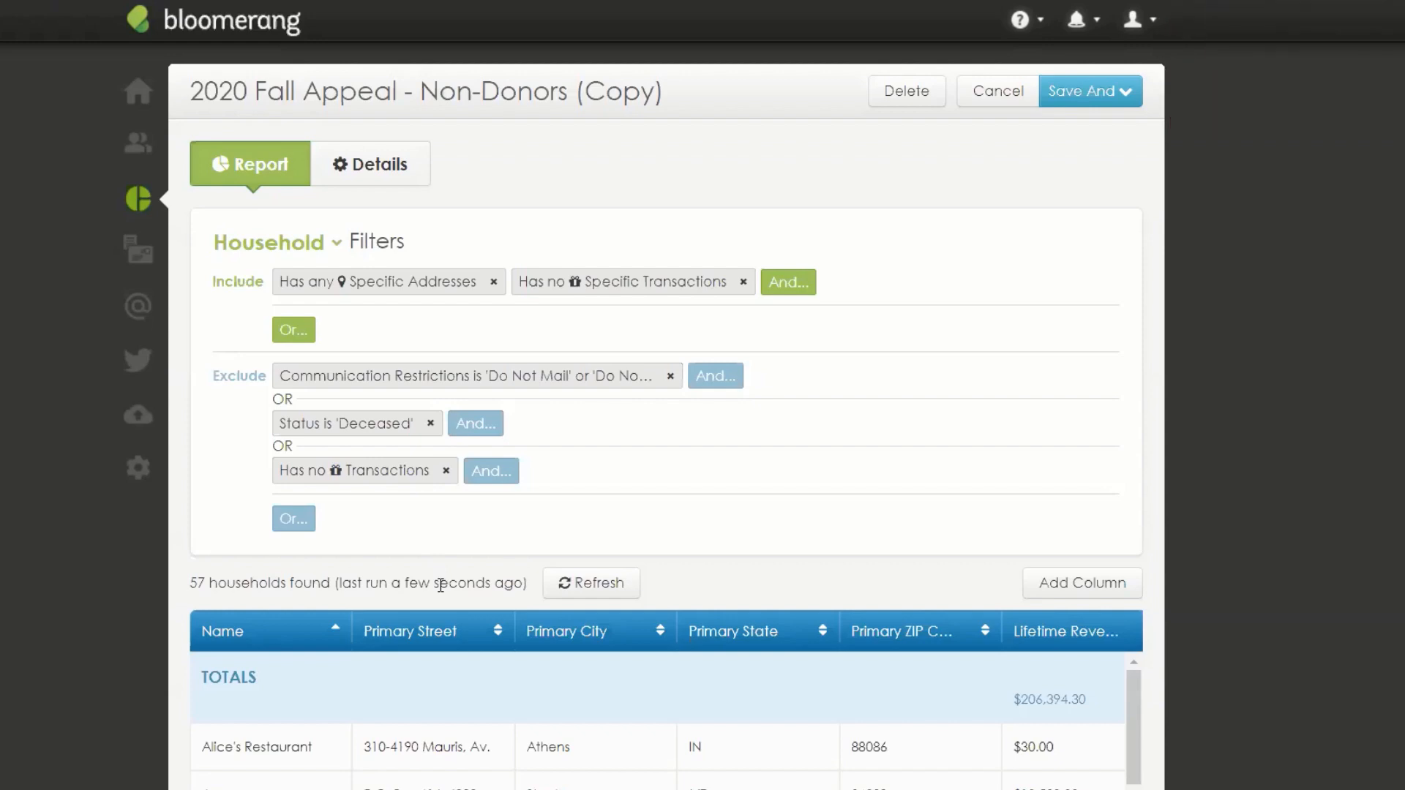
{"action": "left_click", "coordinate": [1113, 100]}
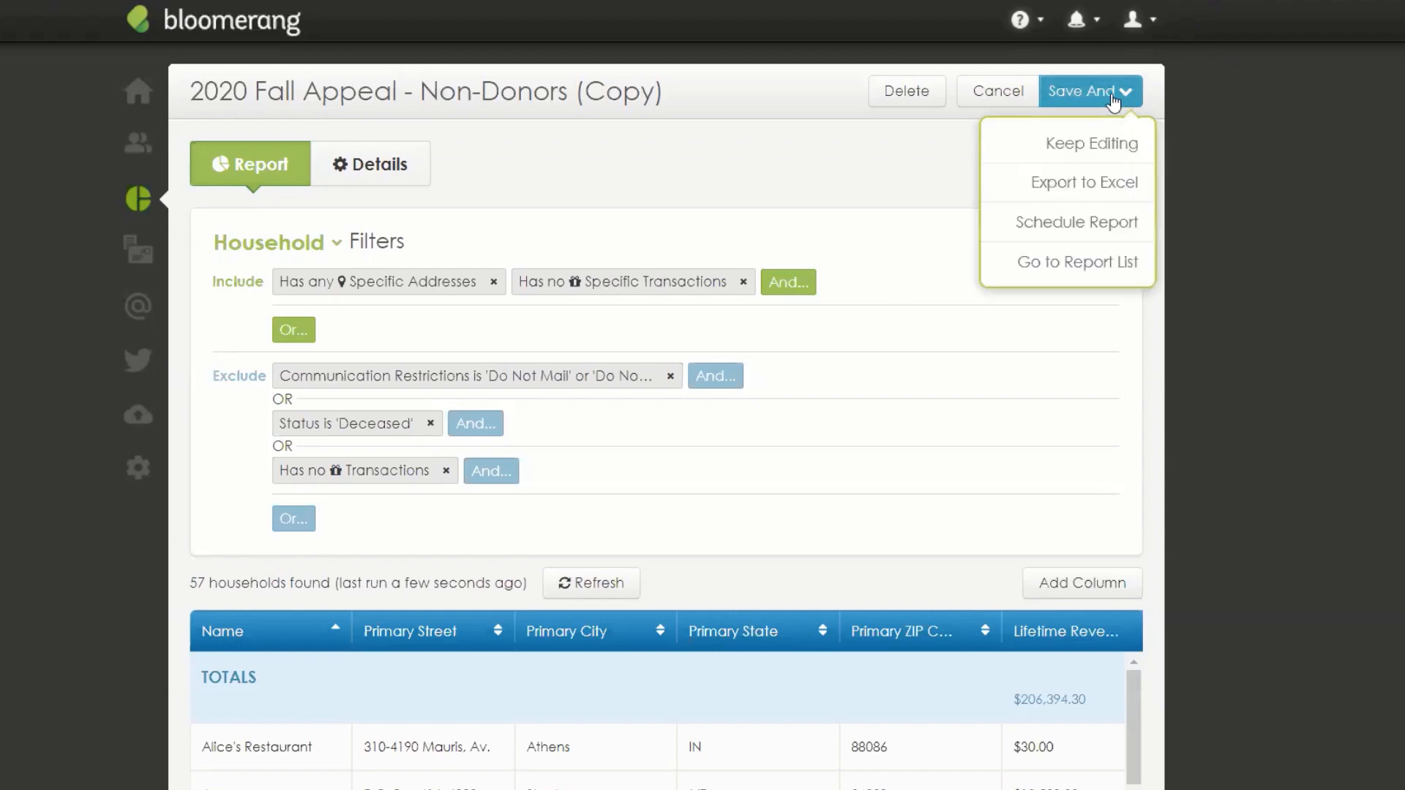
{"action": "left_click", "coordinate": [1098, 143]}
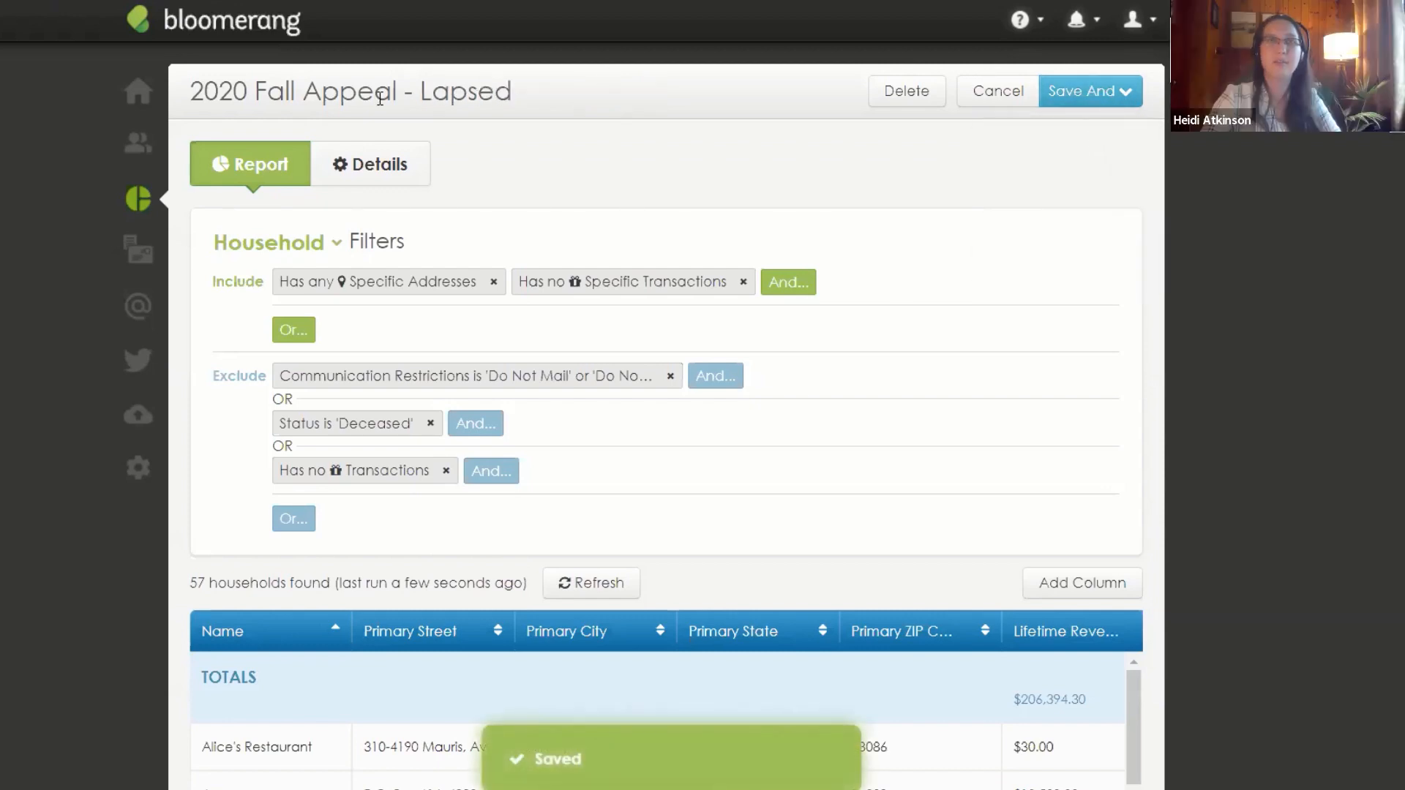
{"action": "left_click", "coordinate": [1088, 91]}
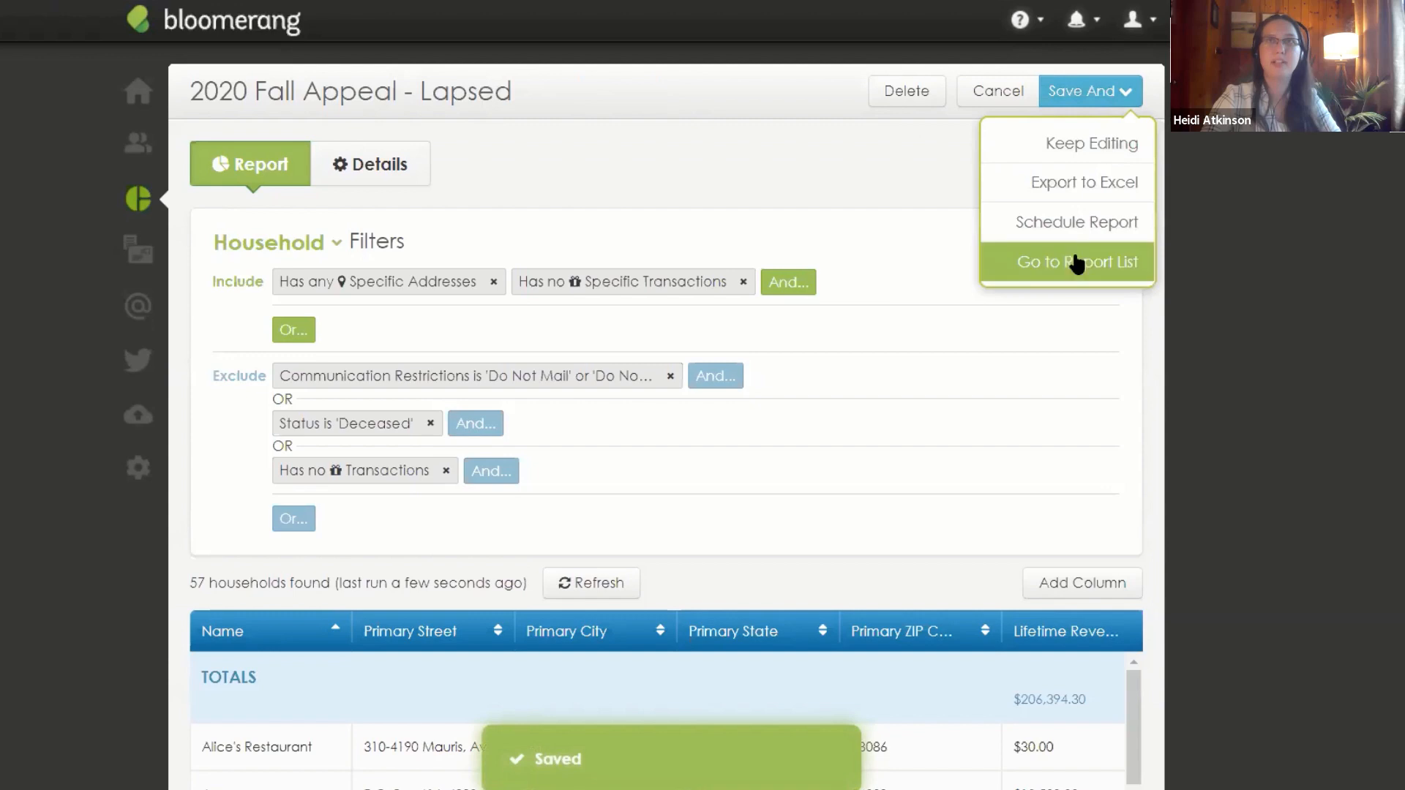
{"action": "left_click", "coordinate": [1077, 262]}
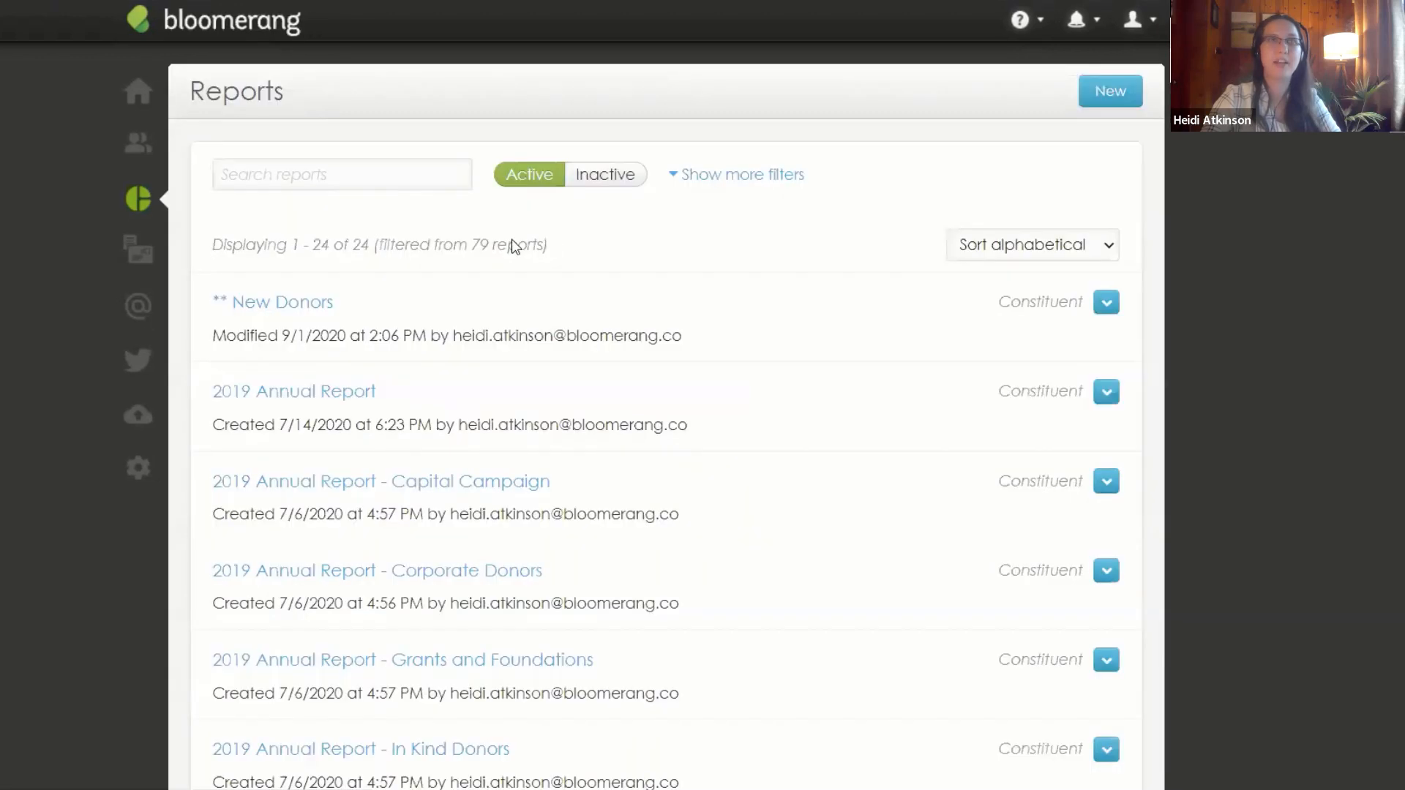
Step: Search the reports for "2020 fall" and make a copy of 2020 Fall Appeal - Lapsed
{"action": "left_click", "coordinate": [393, 180]}
{"action": "type", "text": "2020"}
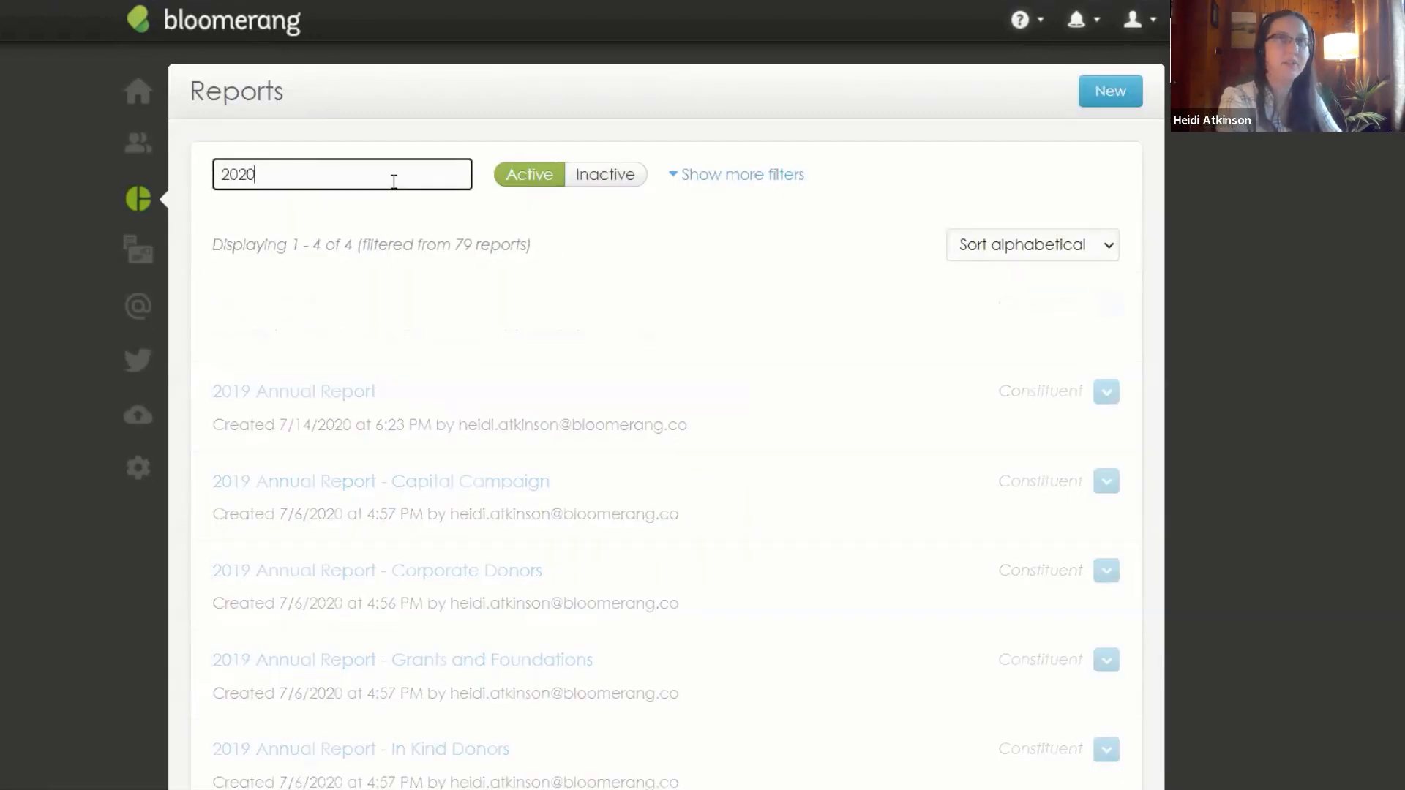
{"action": "type", "text": " fall"}
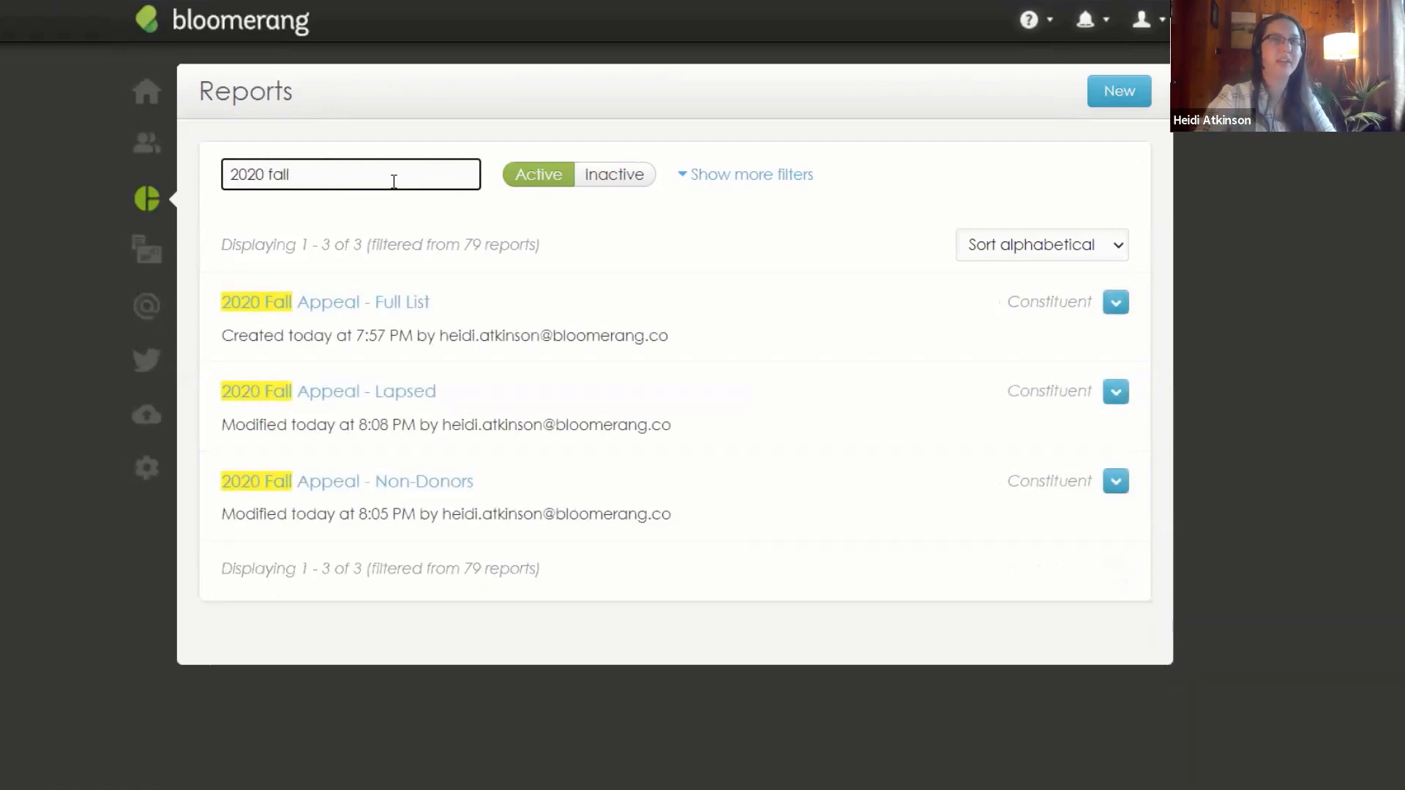
{"action": "left_click", "coordinate": [1114, 395]}
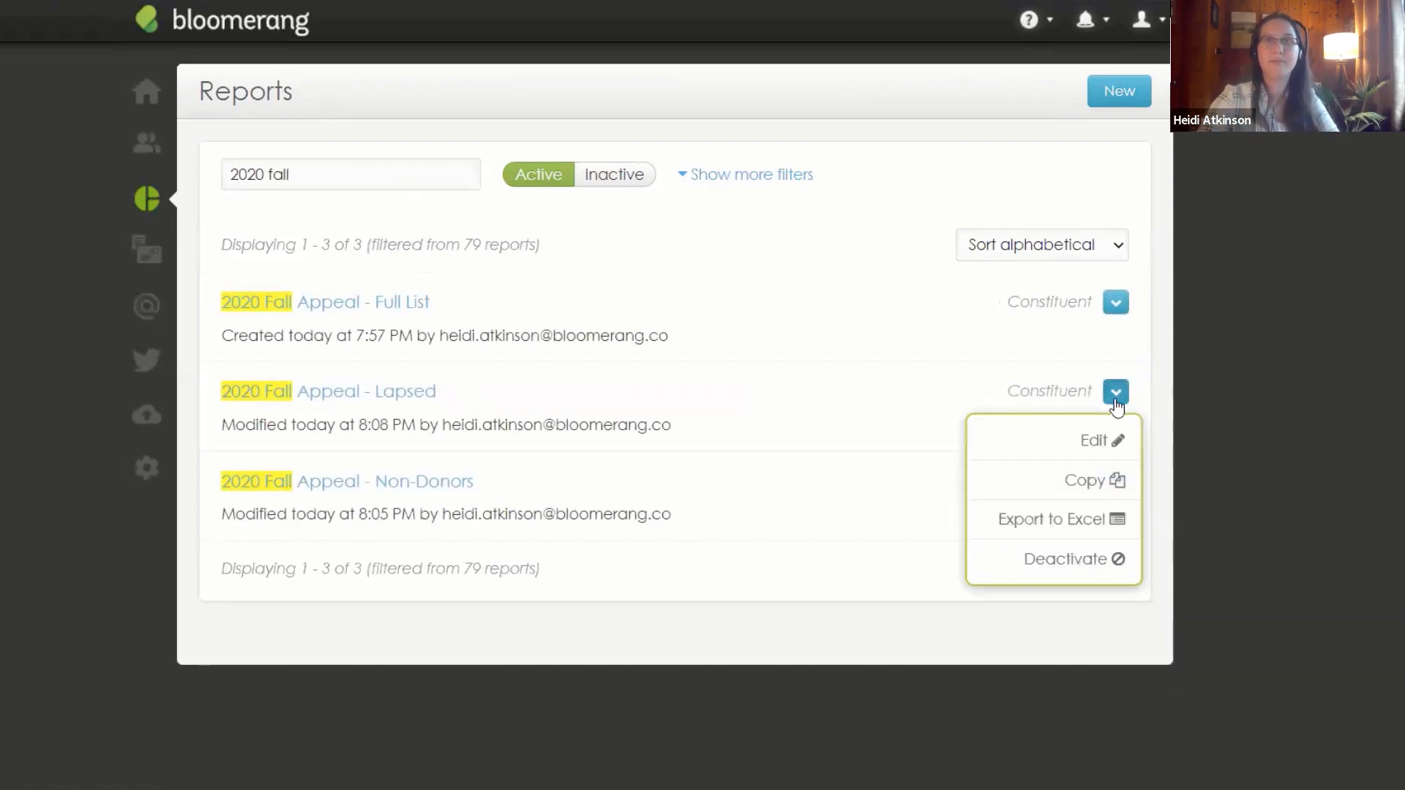
{"action": "left_click", "coordinate": [1092, 489]}
Step: Find the new copy by searching for "2020 fall appeal" and open 2020 Fall Appeal - Lapsed (Copy)
{"action": "left_click", "coordinate": [346, 180]}
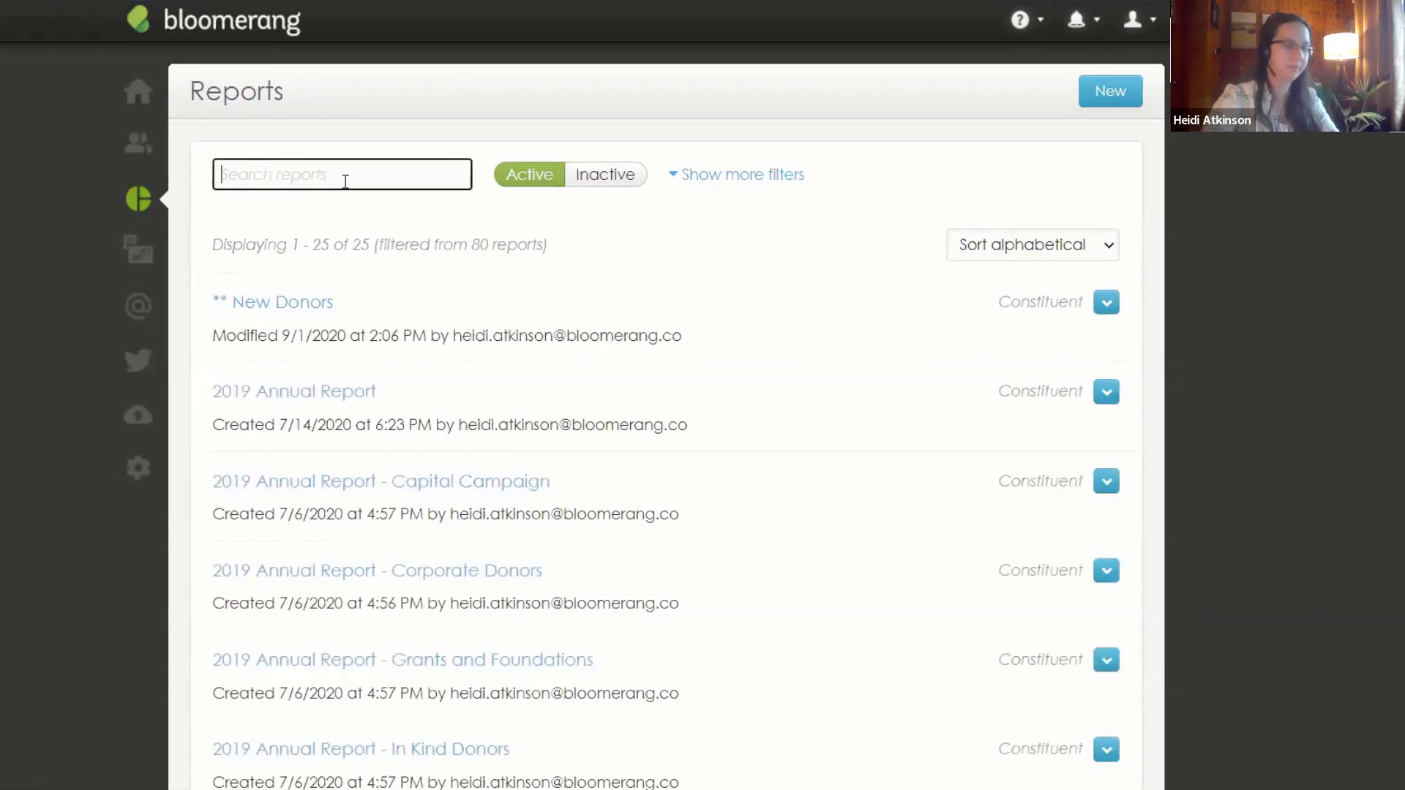
{"action": "type", "text": "2020 fall appea"}
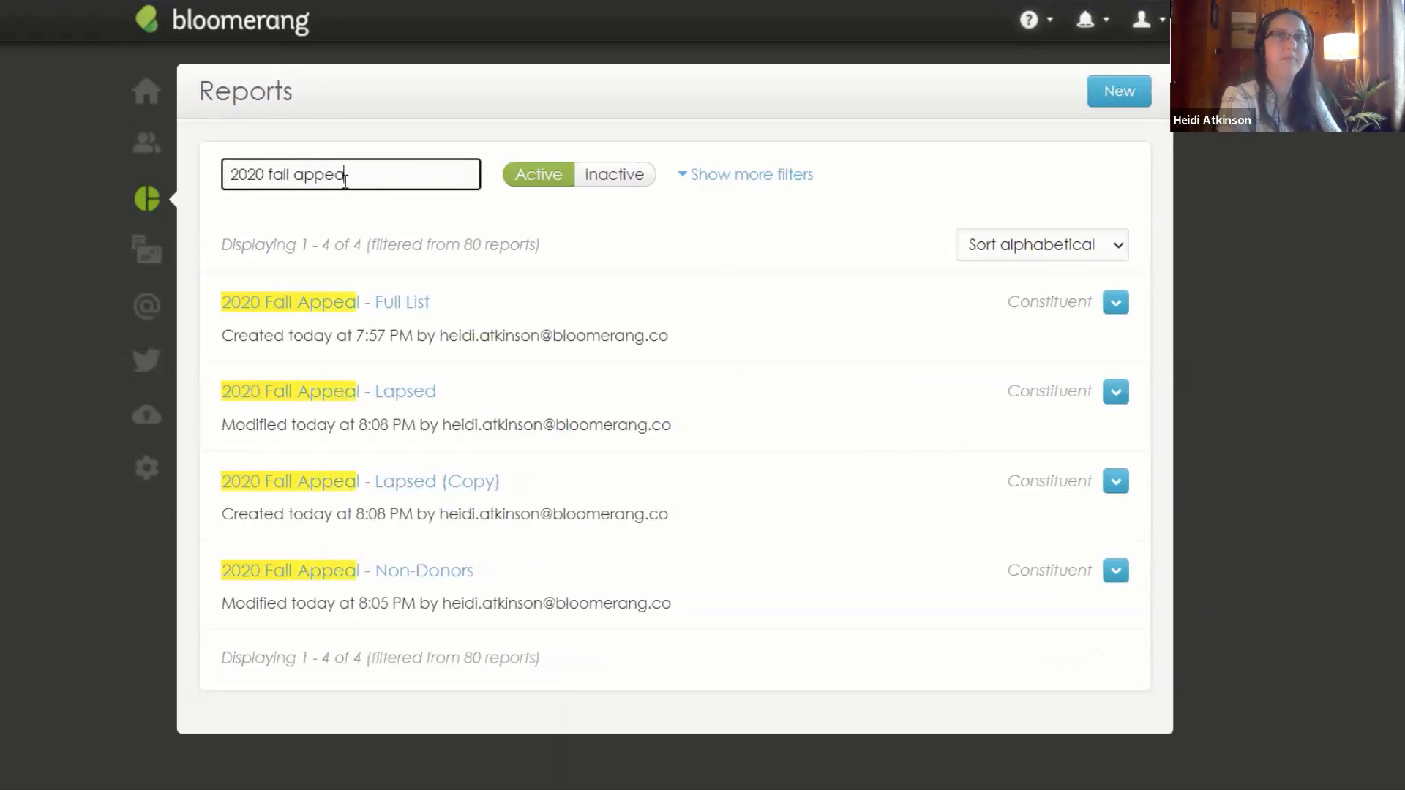
{"action": "type", "text": "l"}
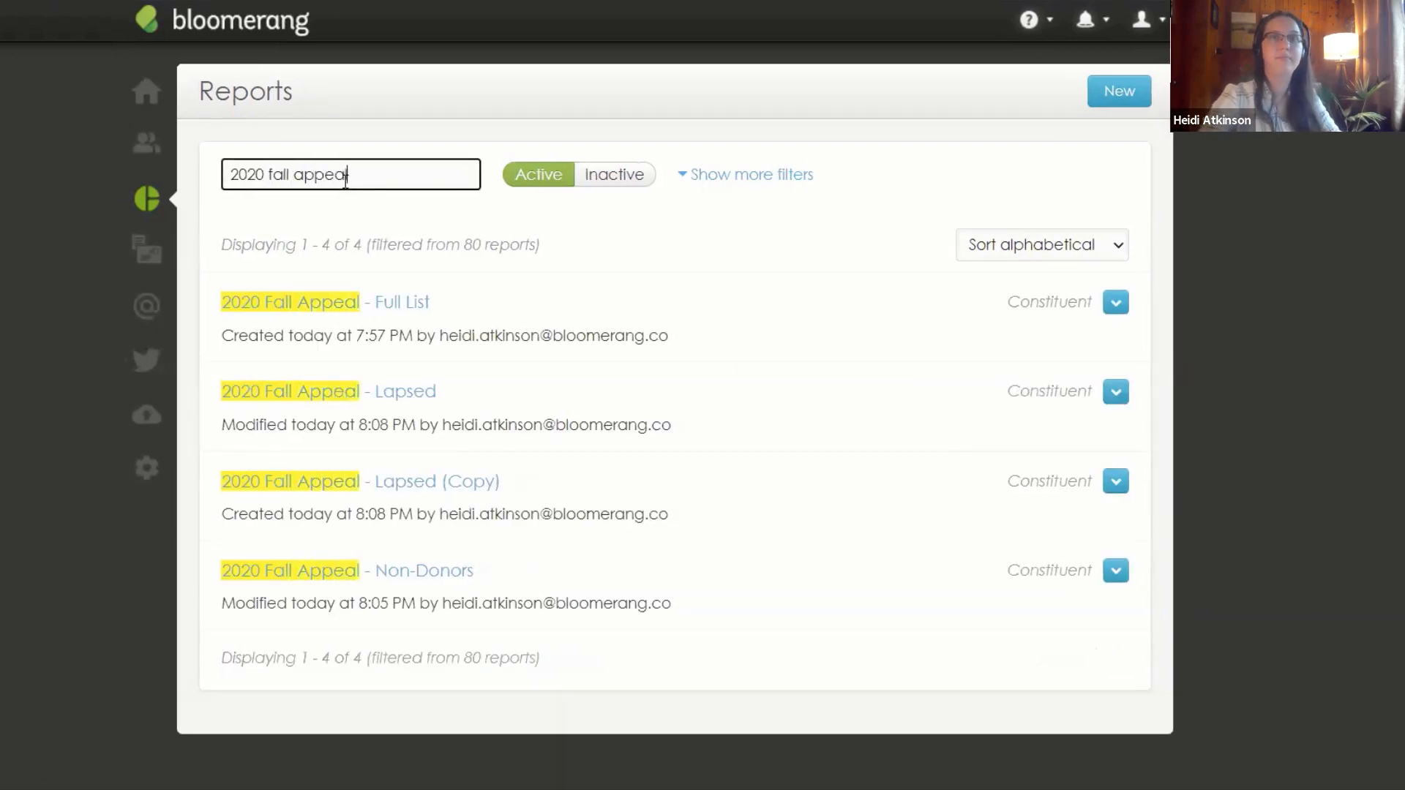
{"action": "left_click", "coordinate": [397, 484]}
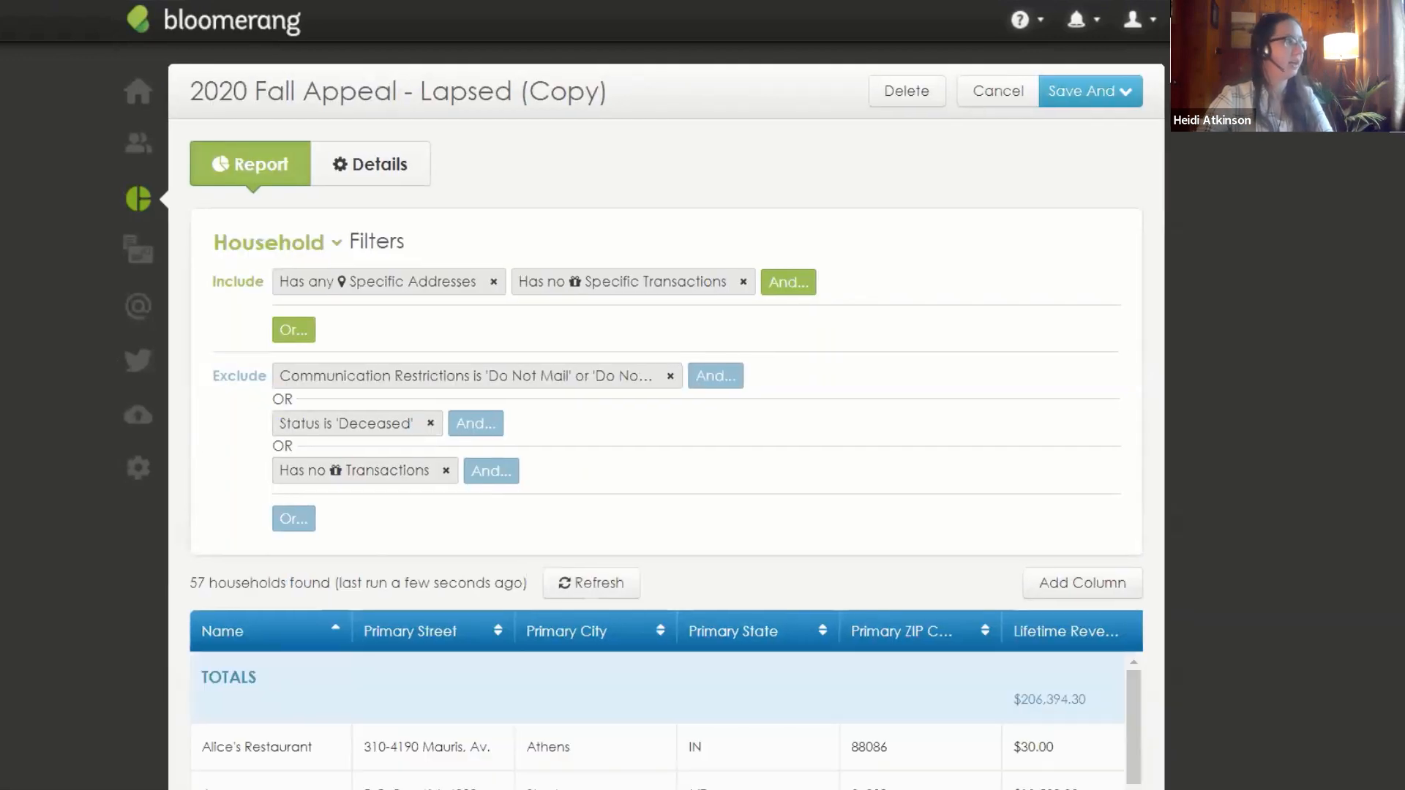
Step: Save the copied report under the name "2020 Fall Appeal - New Donors" and return to its filters
{"action": "left_click", "coordinate": [366, 180]}
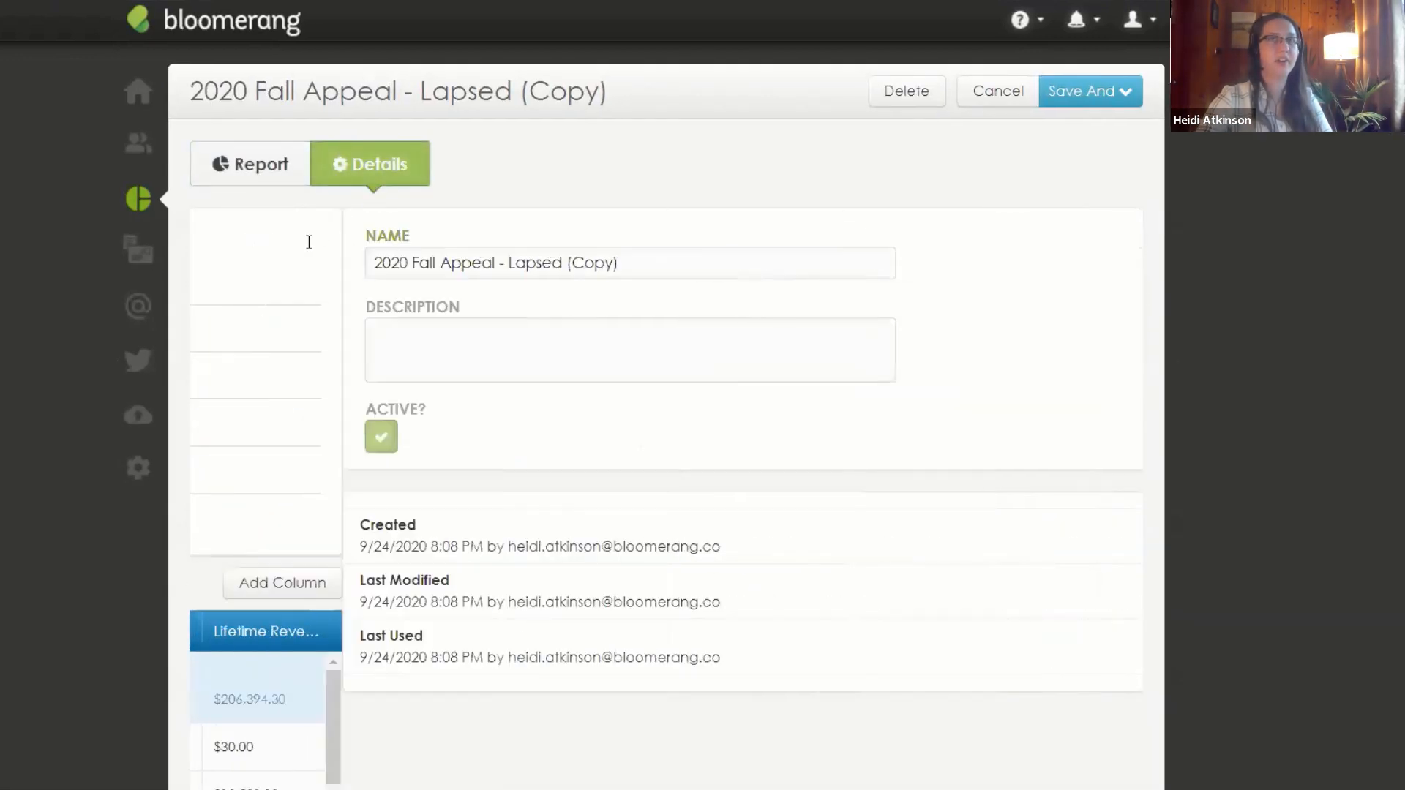
{"action": "left_click_drag", "start_coordinate": [355, 263], "coordinate": [570, 270]}
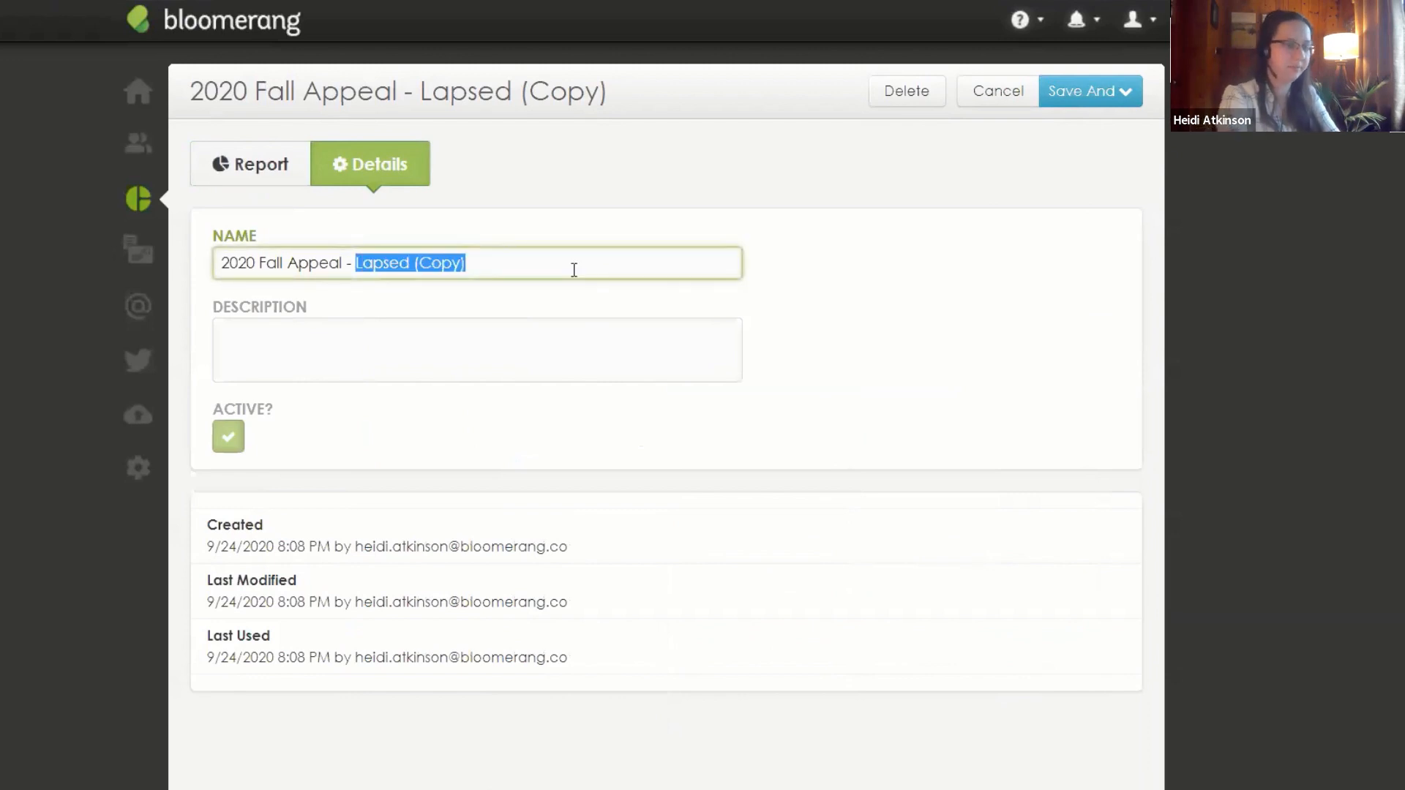
{"action": "type", "text": "New "}
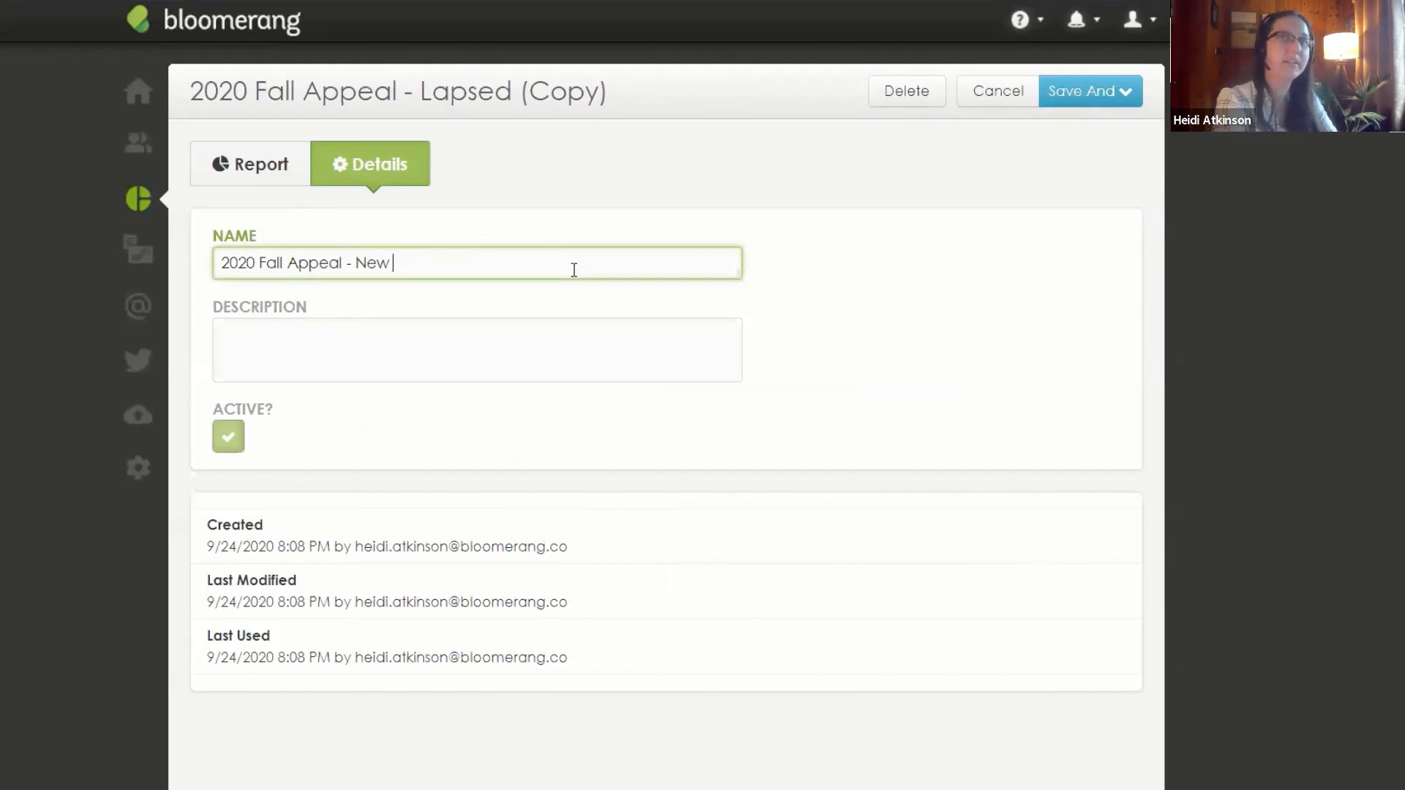
{"action": "type", "text": "Donors"}
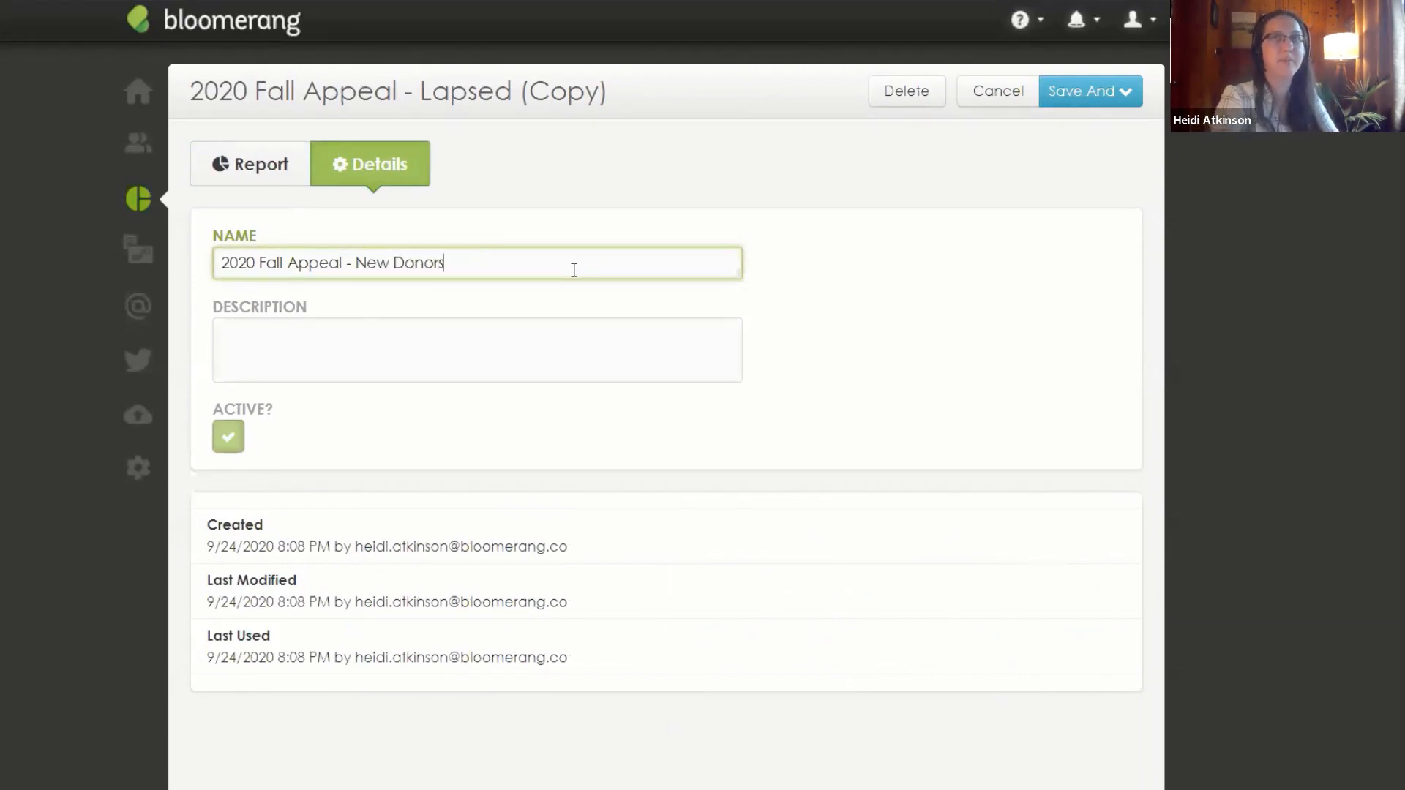
{"action": "left_click", "coordinate": [1120, 93]}
{"action": "left_click", "coordinate": [1107, 138]}
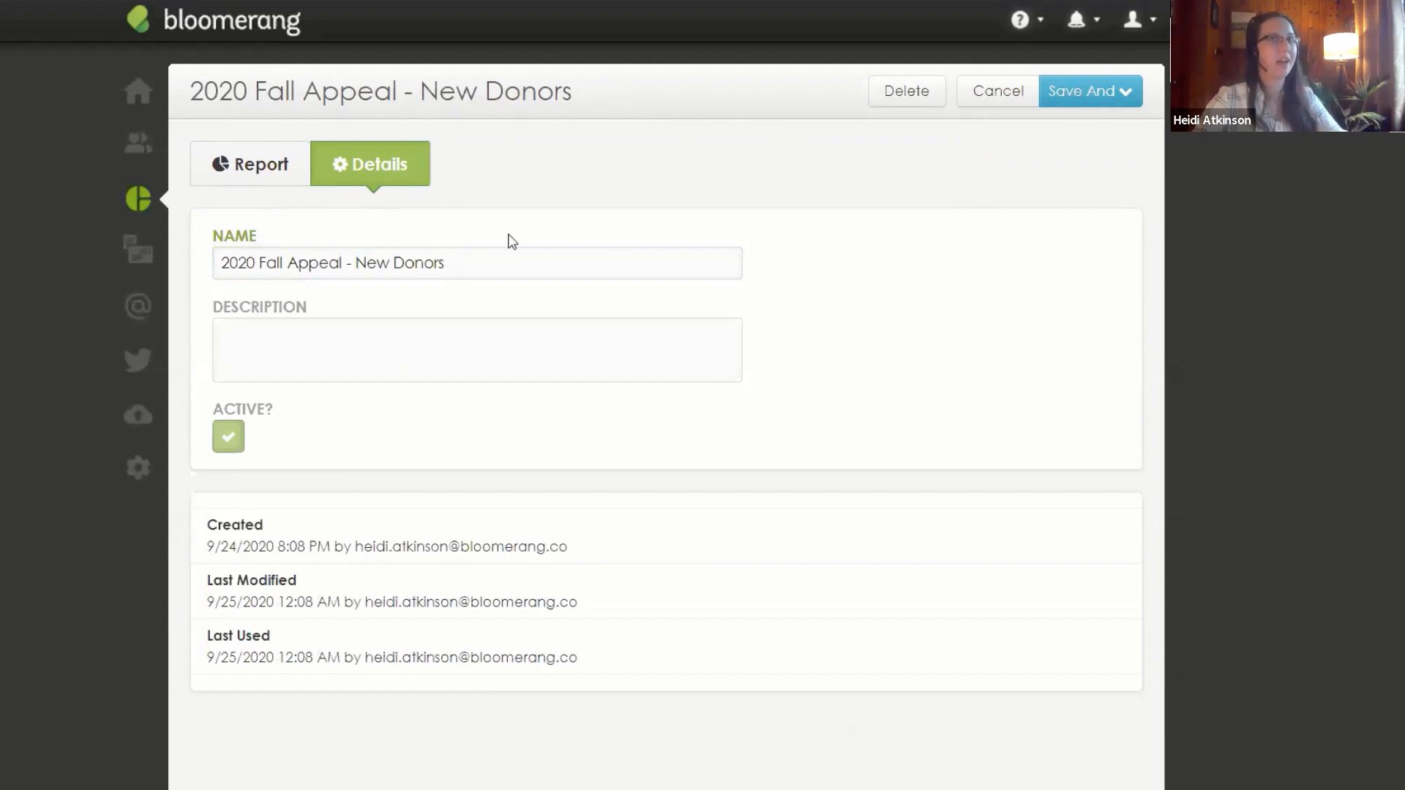
{"action": "left_click", "coordinate": [236, 172]}
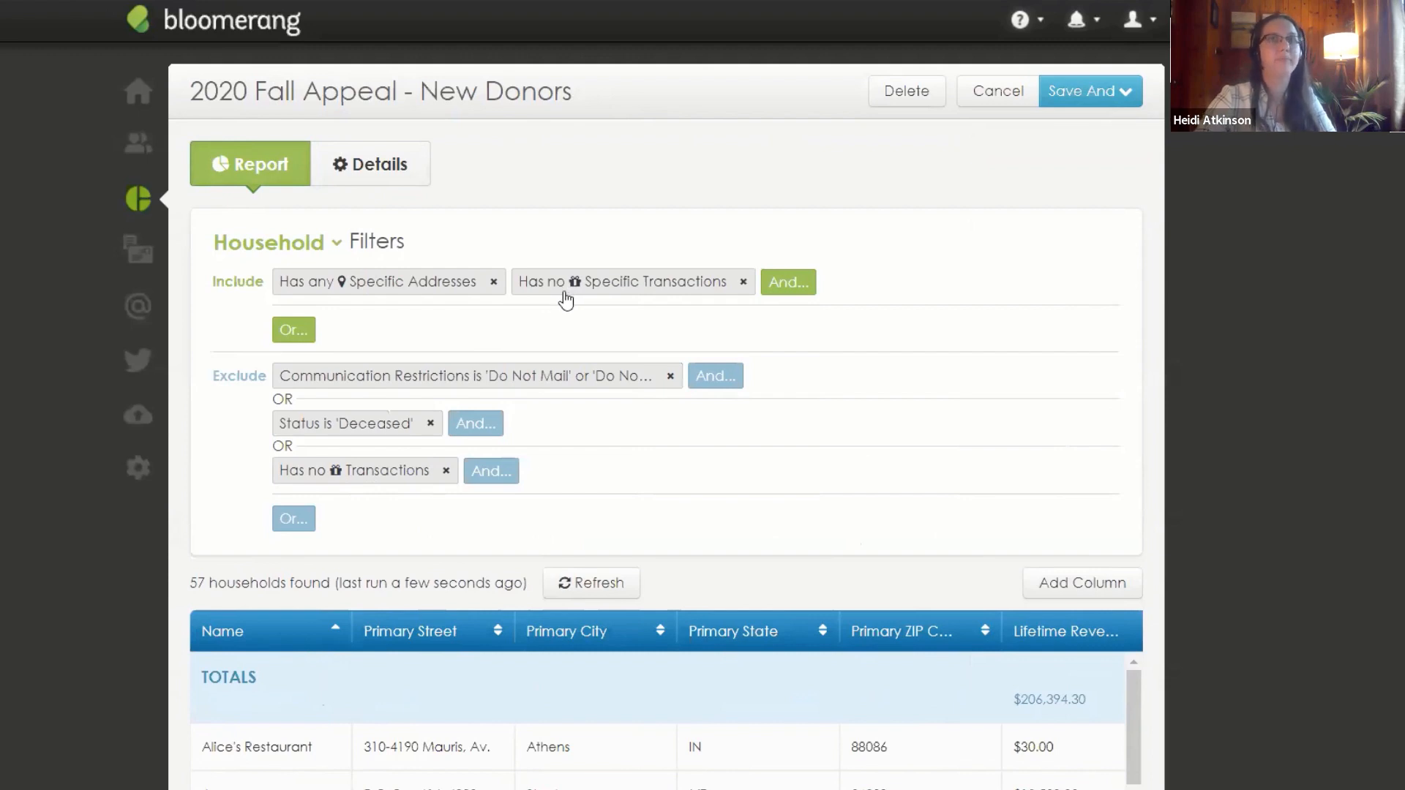
Step: Move the "Has no Specific Transactions" filter to the exclusions and add an inclusion filter on the first 1 transaction
{"action": "left_click_drag", "start_coordinate": [566, 300], "coordinate": [276, 539]}
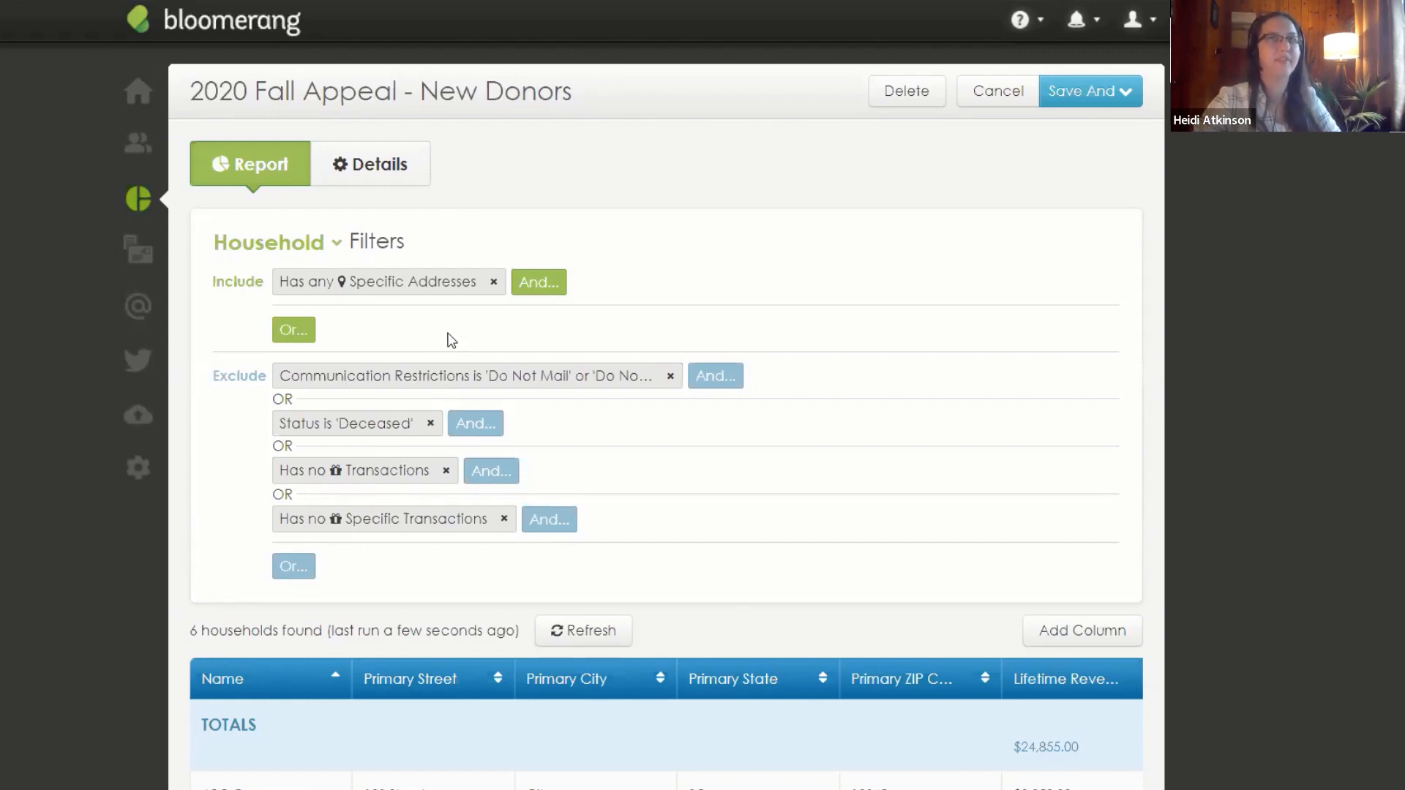
{"action": "left_click", "coordinate": [540, 283]}
{"action": "type", "text": "trans"}
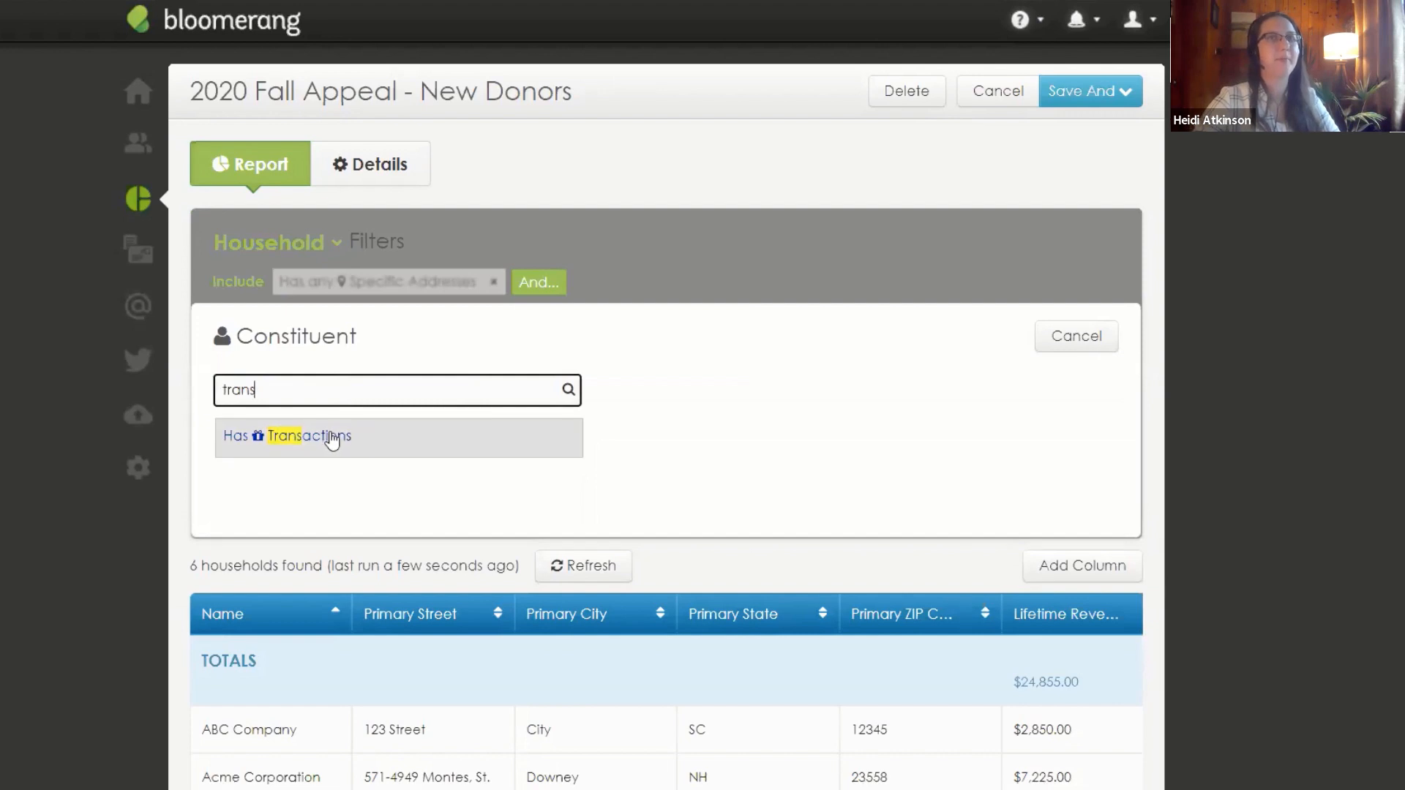
{"action": "left_click", "coordinate": [331, 437]}
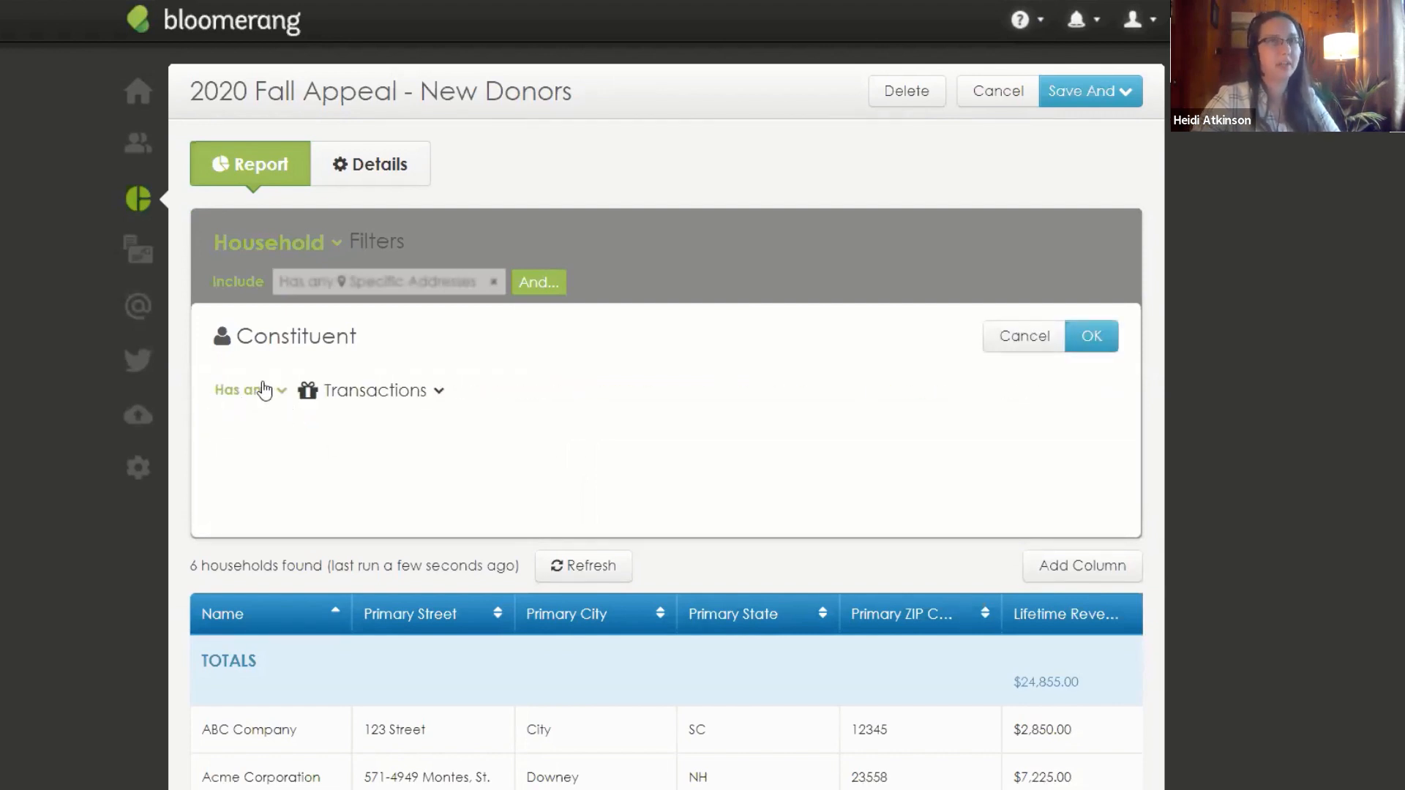
{"action": "left_click", "coordinate": [266, 395]}
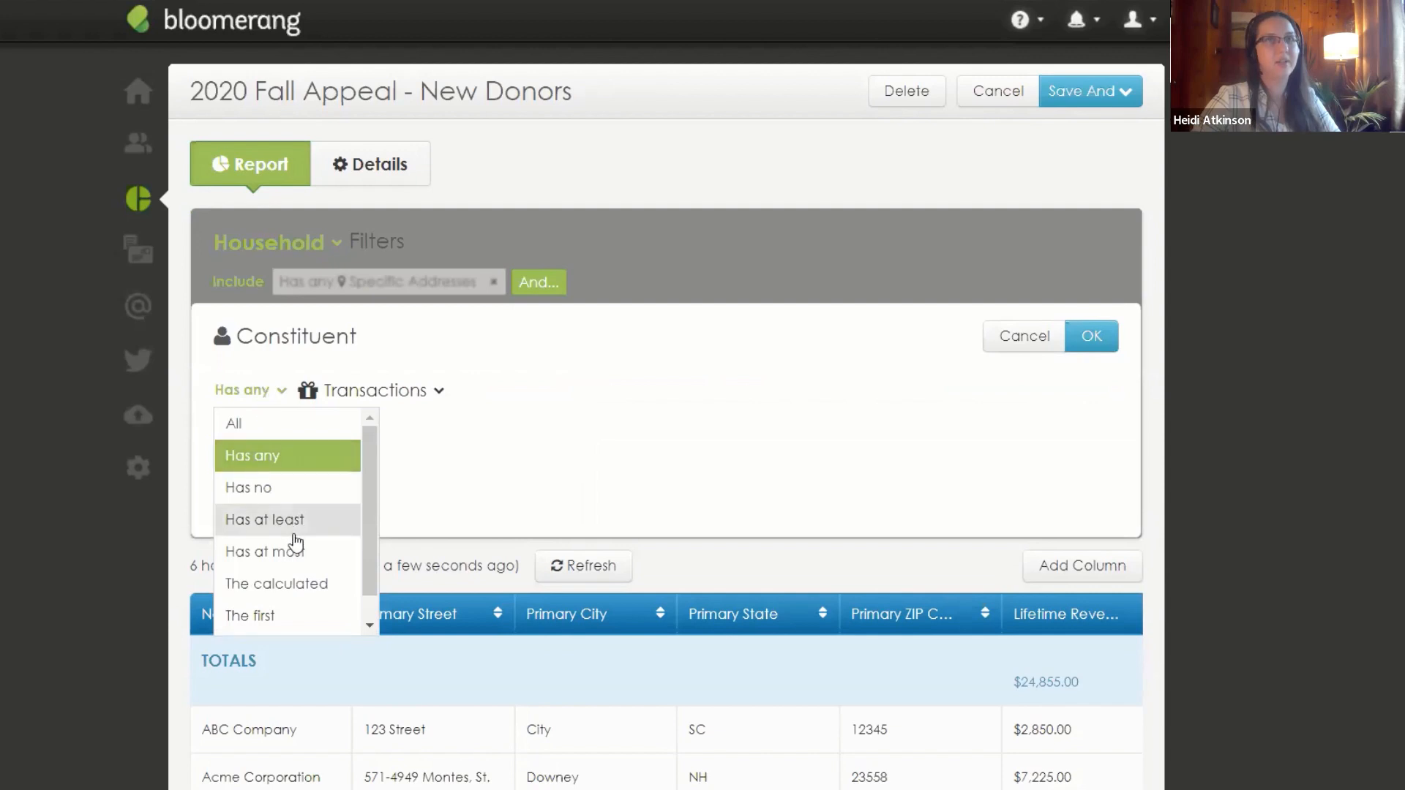
{"action": "left_click", "coordinate": [264, 589]}
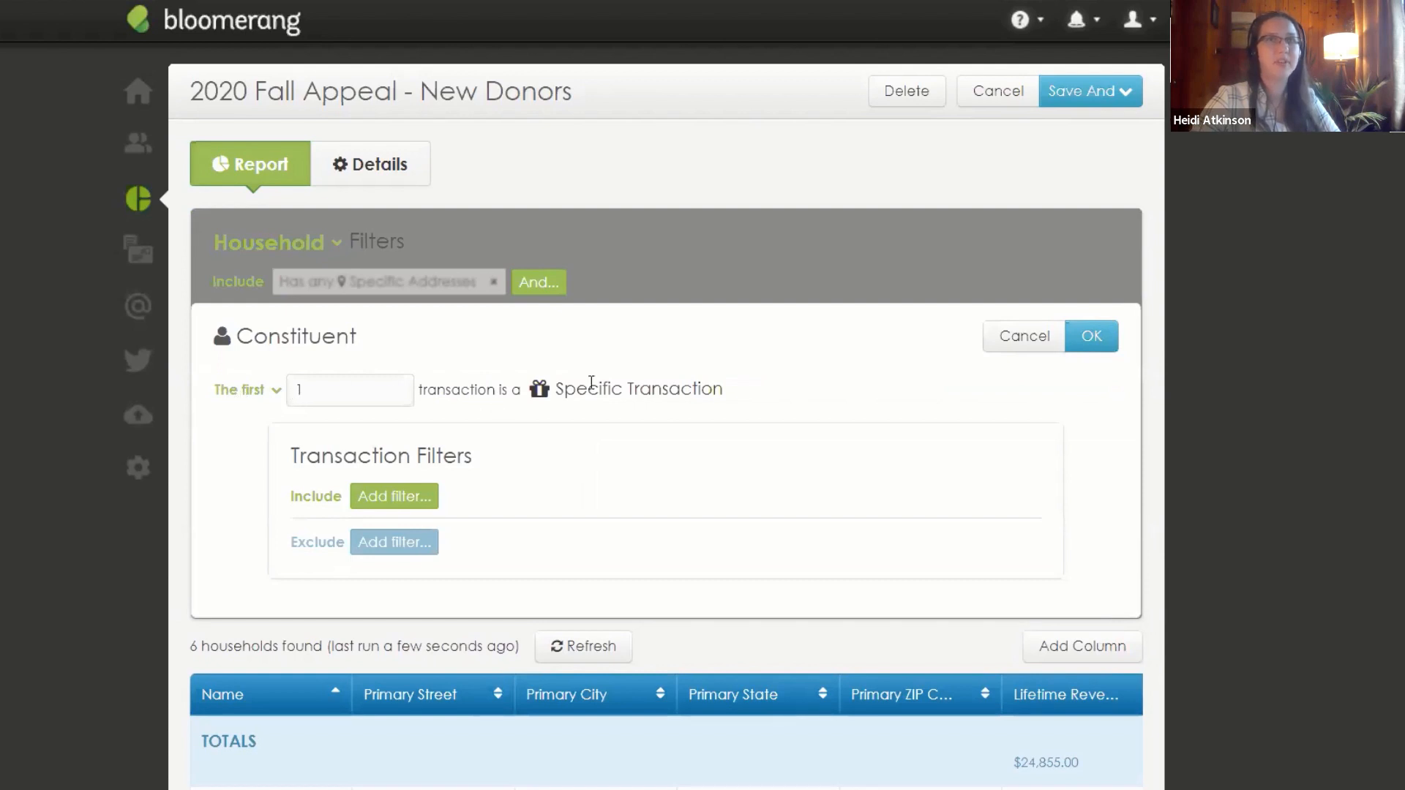
Step: Restrict the first-transaction filter to dates between 9/1/2019 and an open end date, and apply it to the report
{"action": "left_click", "coordinate": [432, 499]}
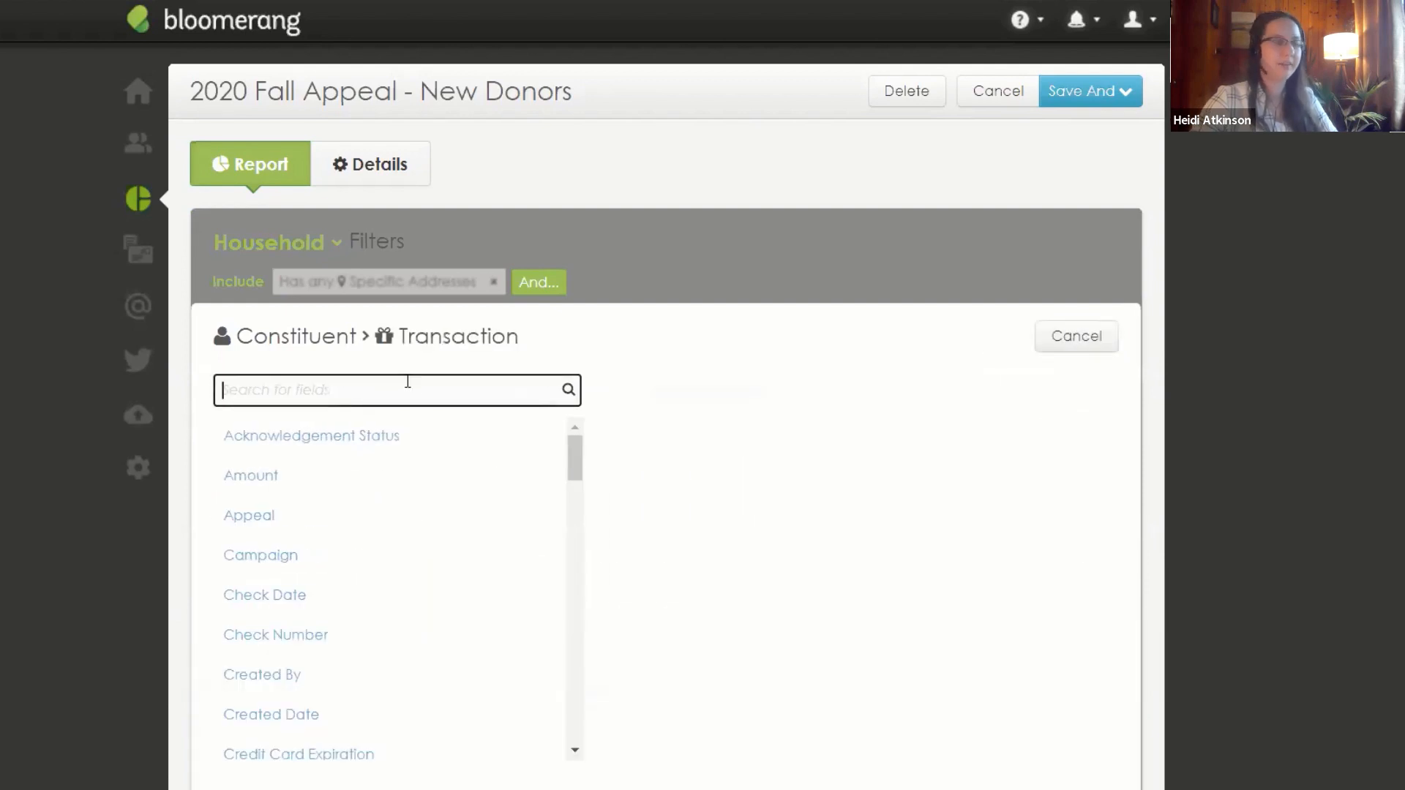
{"action": "type", "text": "date"}
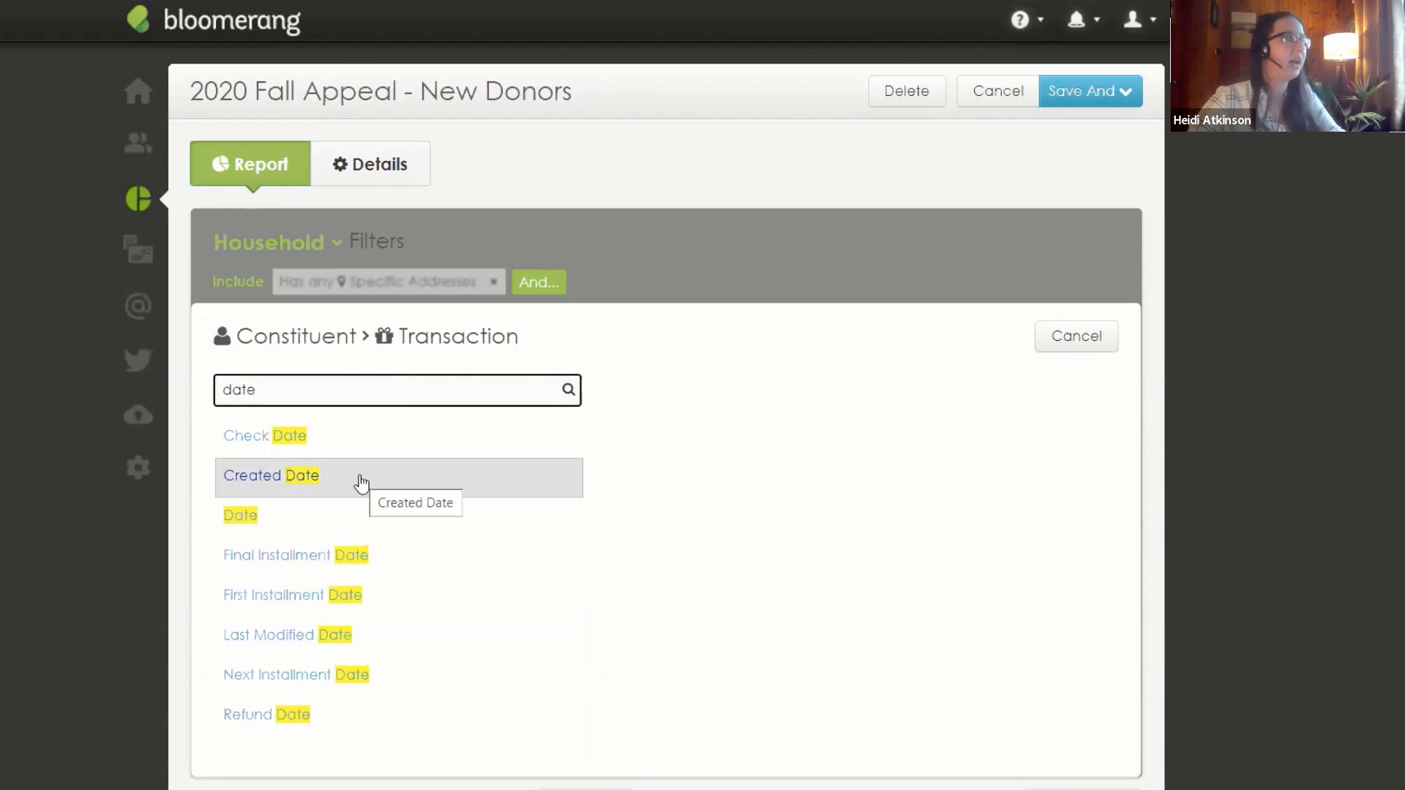
{"action": "left_click", "coordinate": [245, 521]}
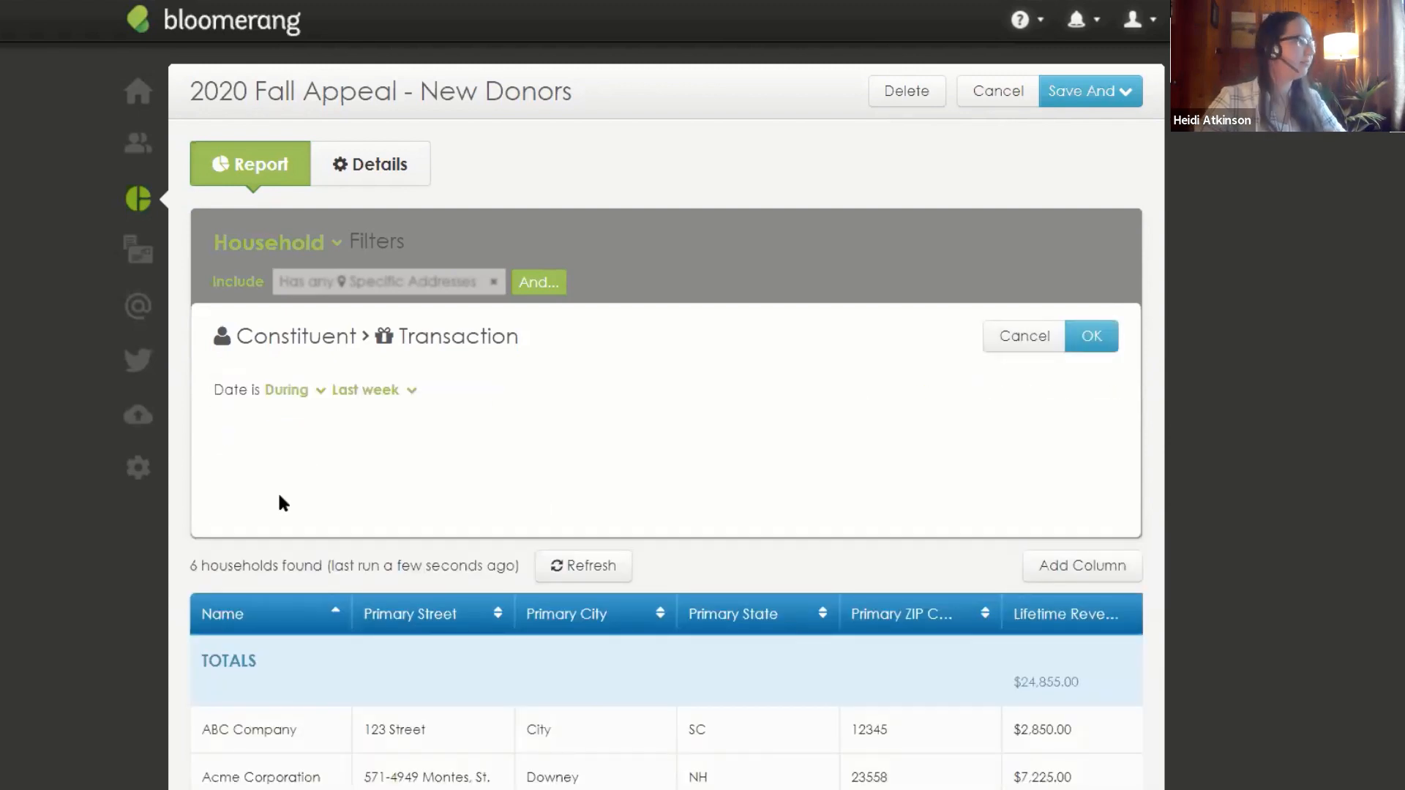
{"action": "left_click", "coordinate": [302, 394]}
{"action": "left_click", "coordinate": [299, 428]}
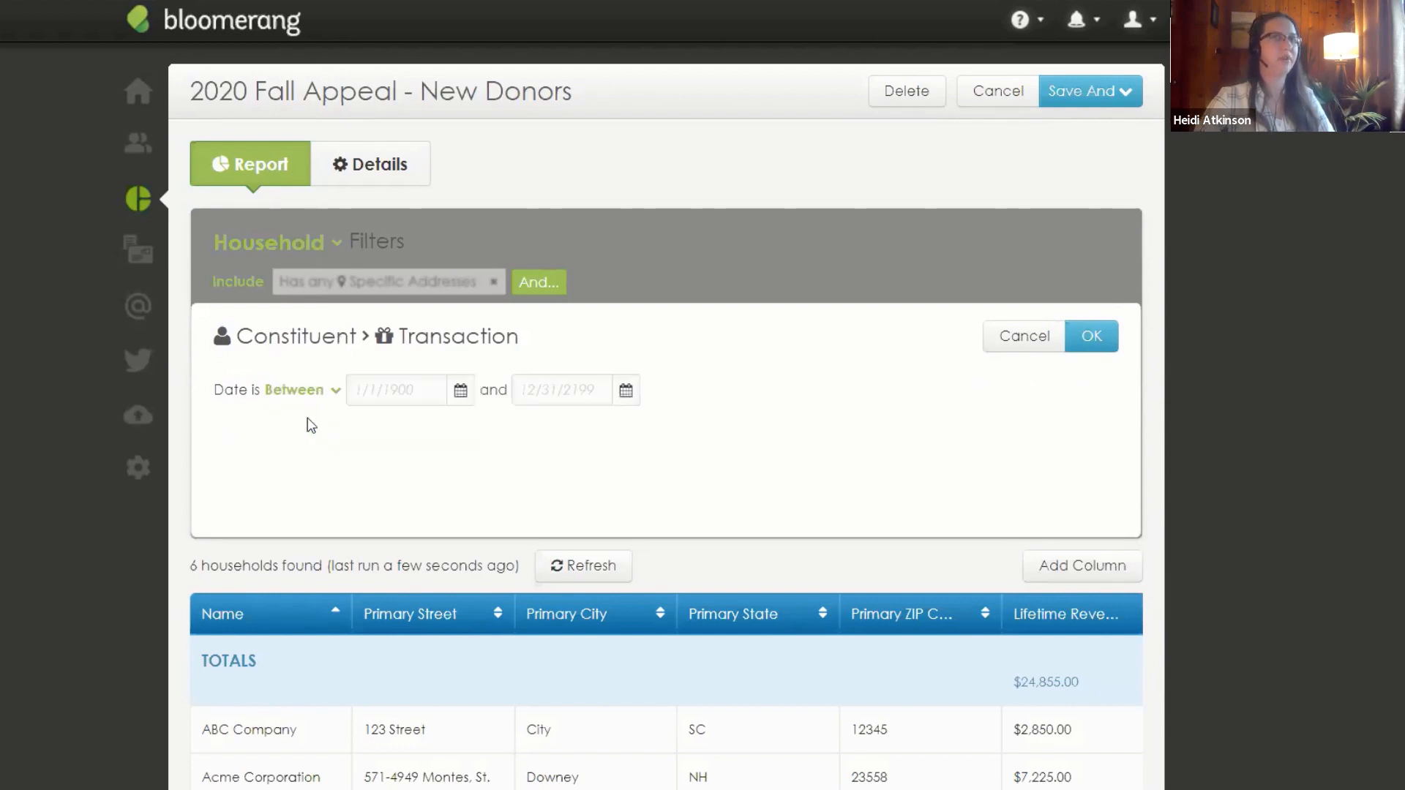
{"action": "left_click", "coordinate": [358, 390]}
{"action": "type", "text": "9/"}
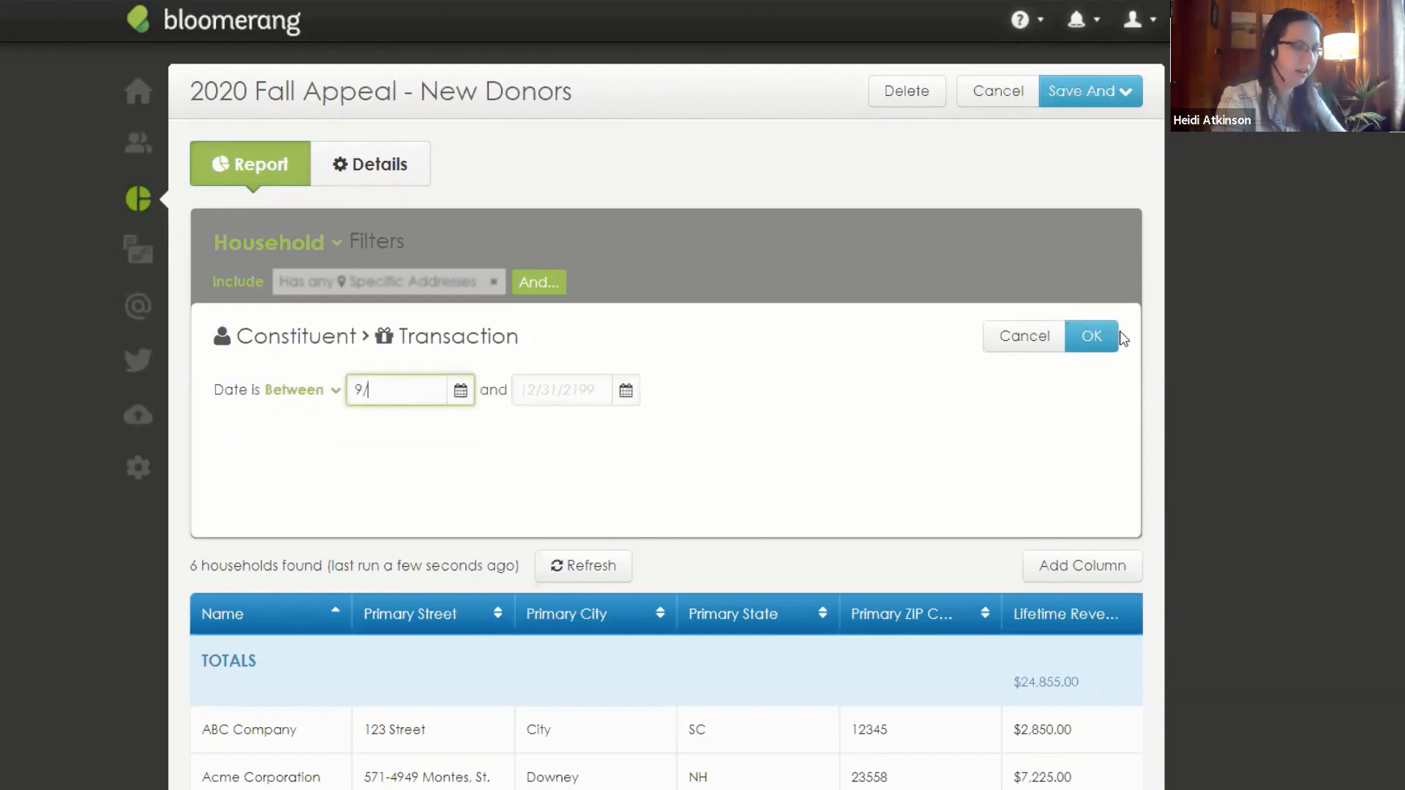
{"action": "type", "text": "1/2019"}
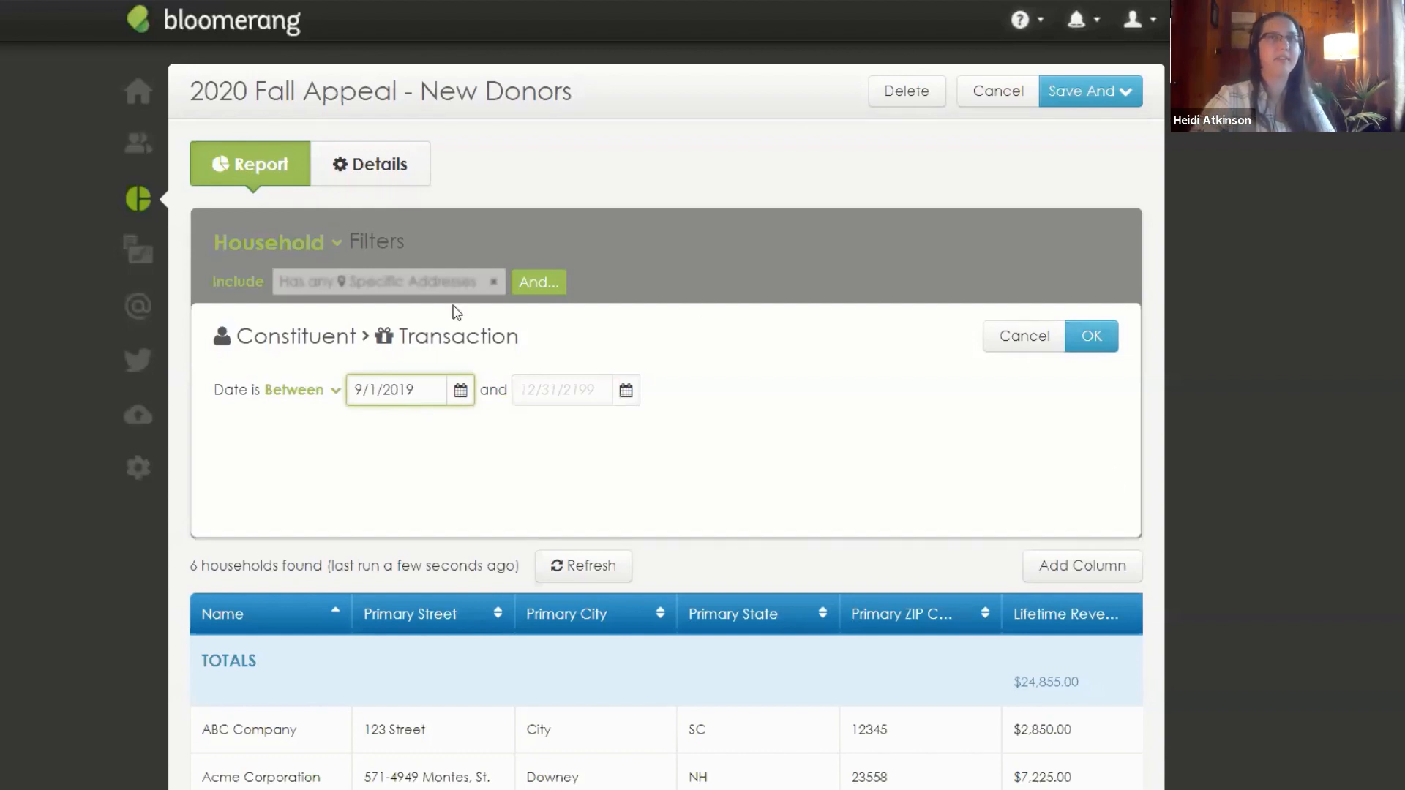
{"action": "left_click", "coordinate": [636, 414]}
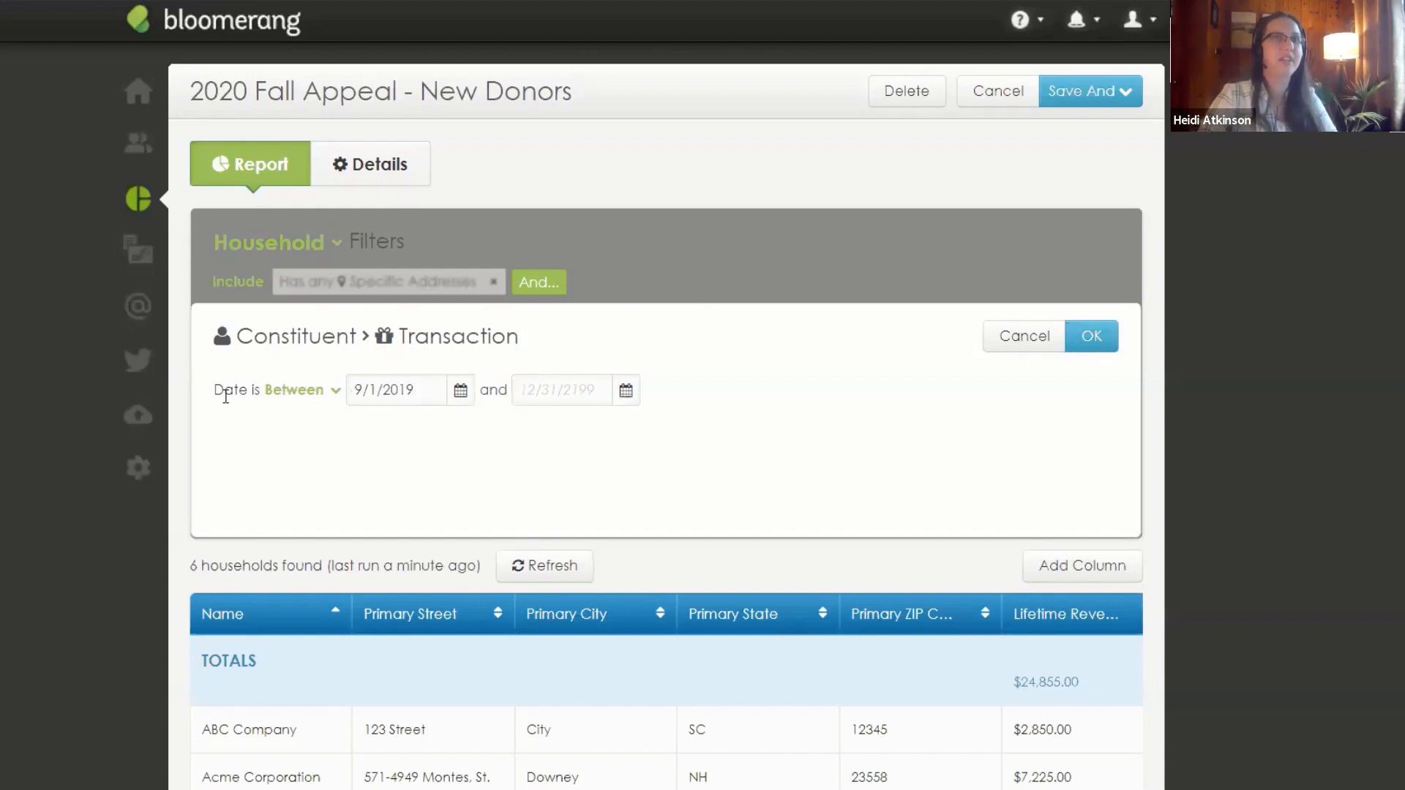
{"action": "left_click", "coordinate": [1109, 344]}
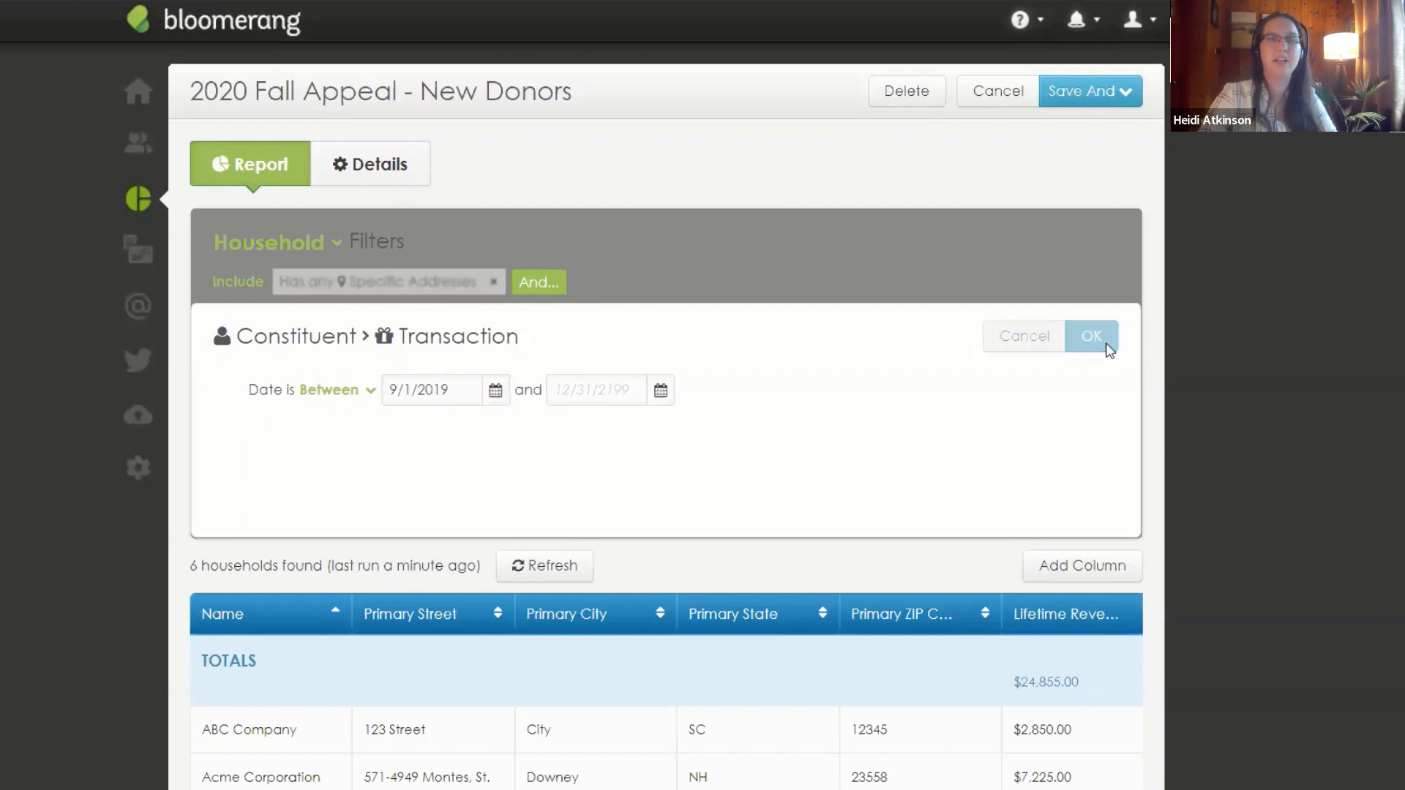
{"action": "left_click", "coordinate": [1106, 339]}
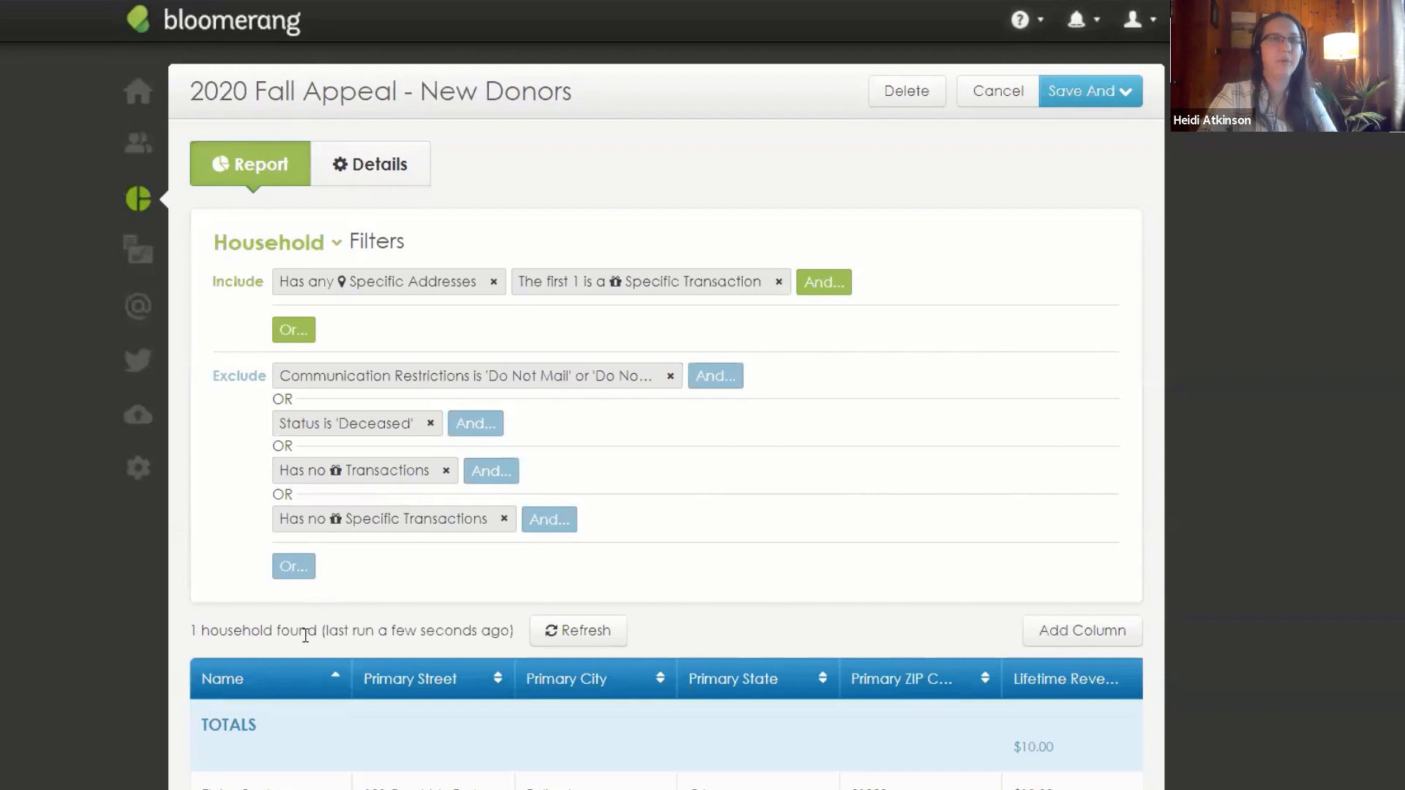
Step: Review the New Donors results, save the report and return to the report list
{"action": "scroll", "coordinate": [305, 636], "scroll_direction": "down", "scroll_amount": 1}
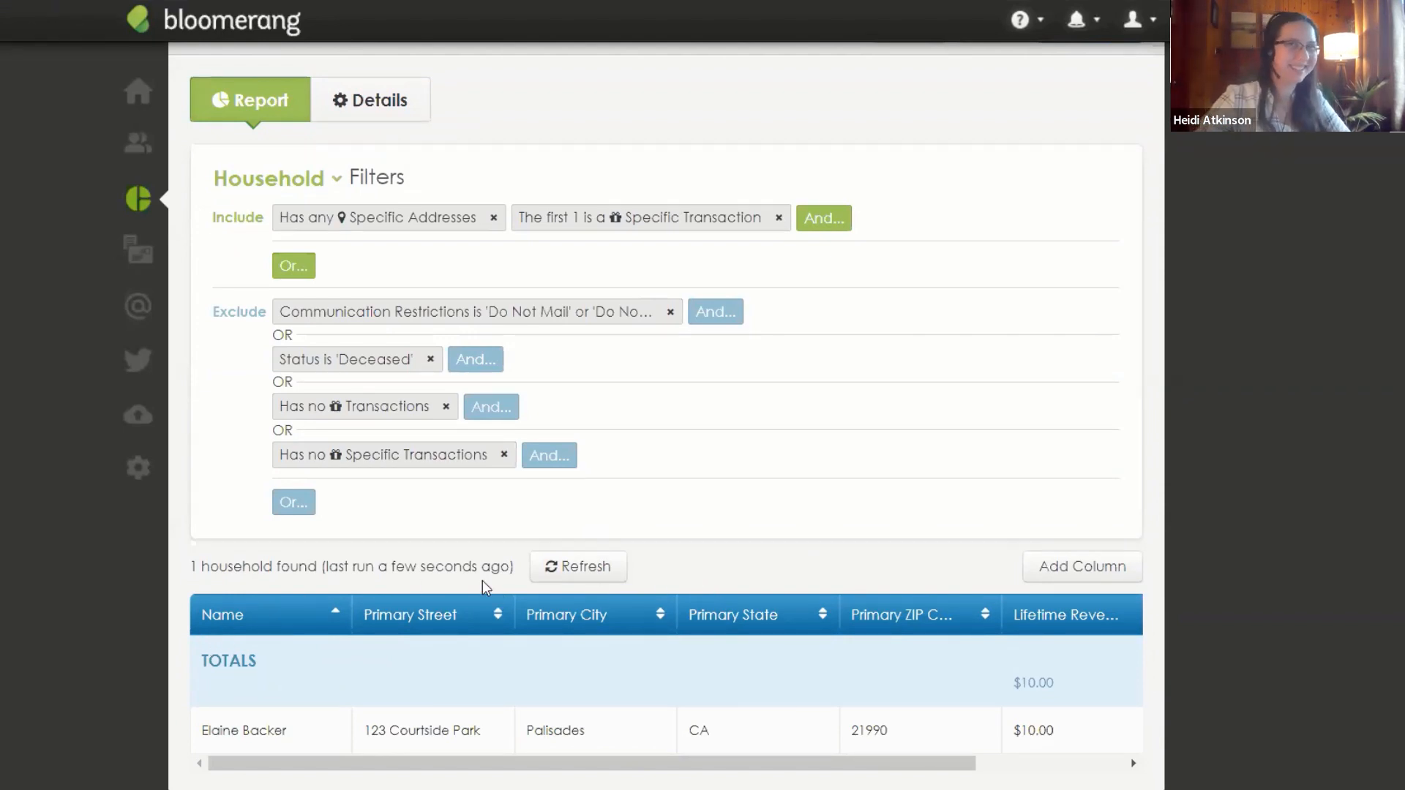
{"action": "scroll", "coordinate": [483, 570], "scroll_direction": "up", "scroll_amount": 2}
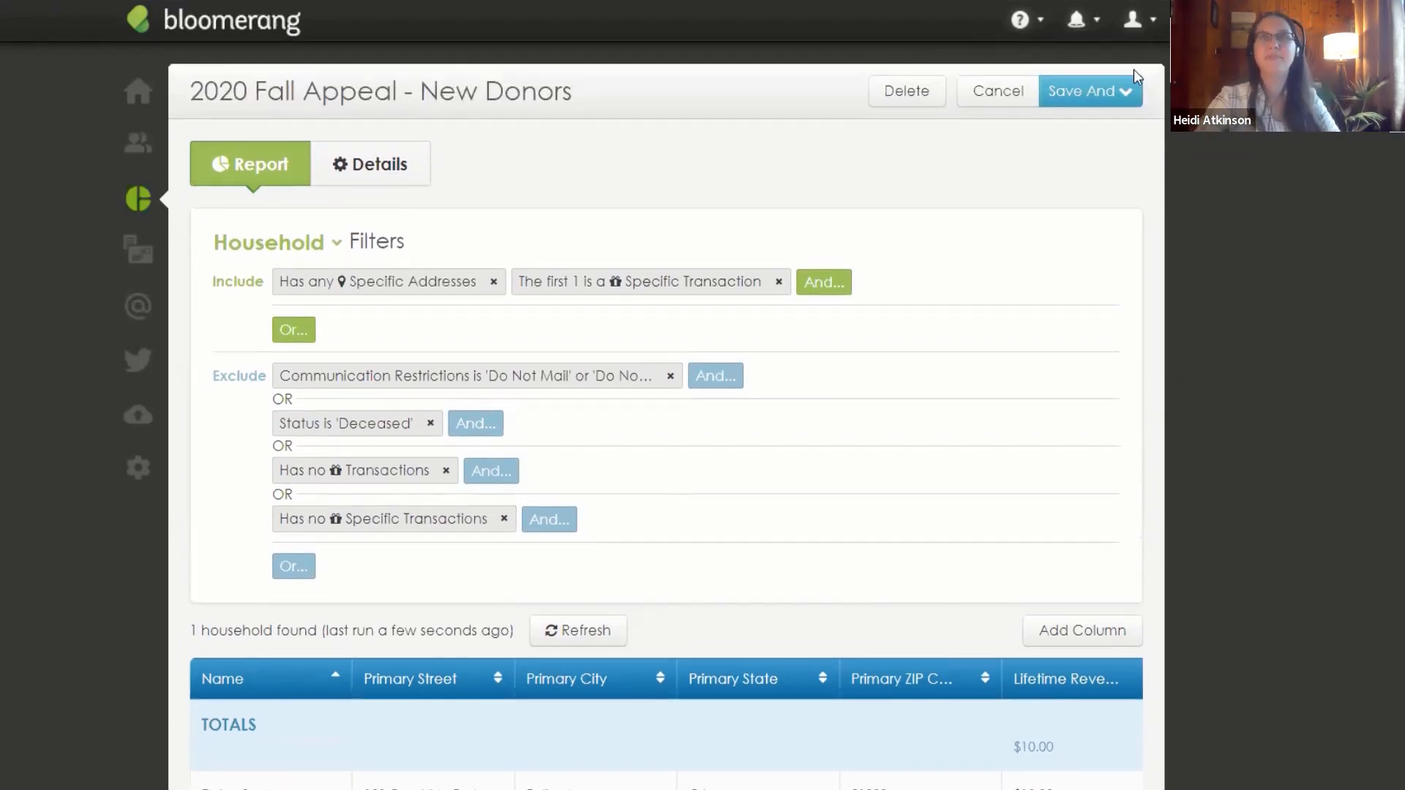
{"action": "left_click", "coordinate": [1105, 99]}
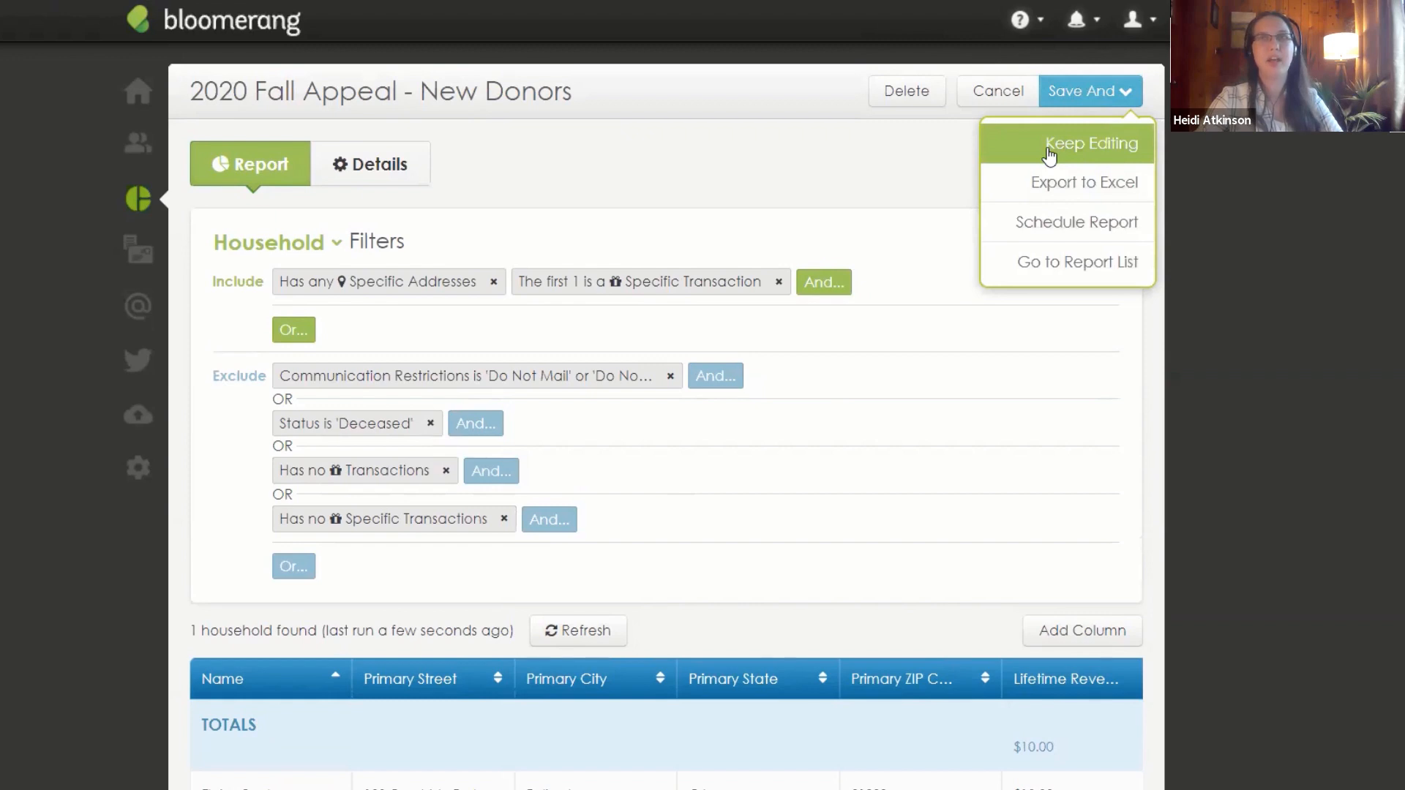
{"action": "left_click", "coordinate": [1039, 262]}
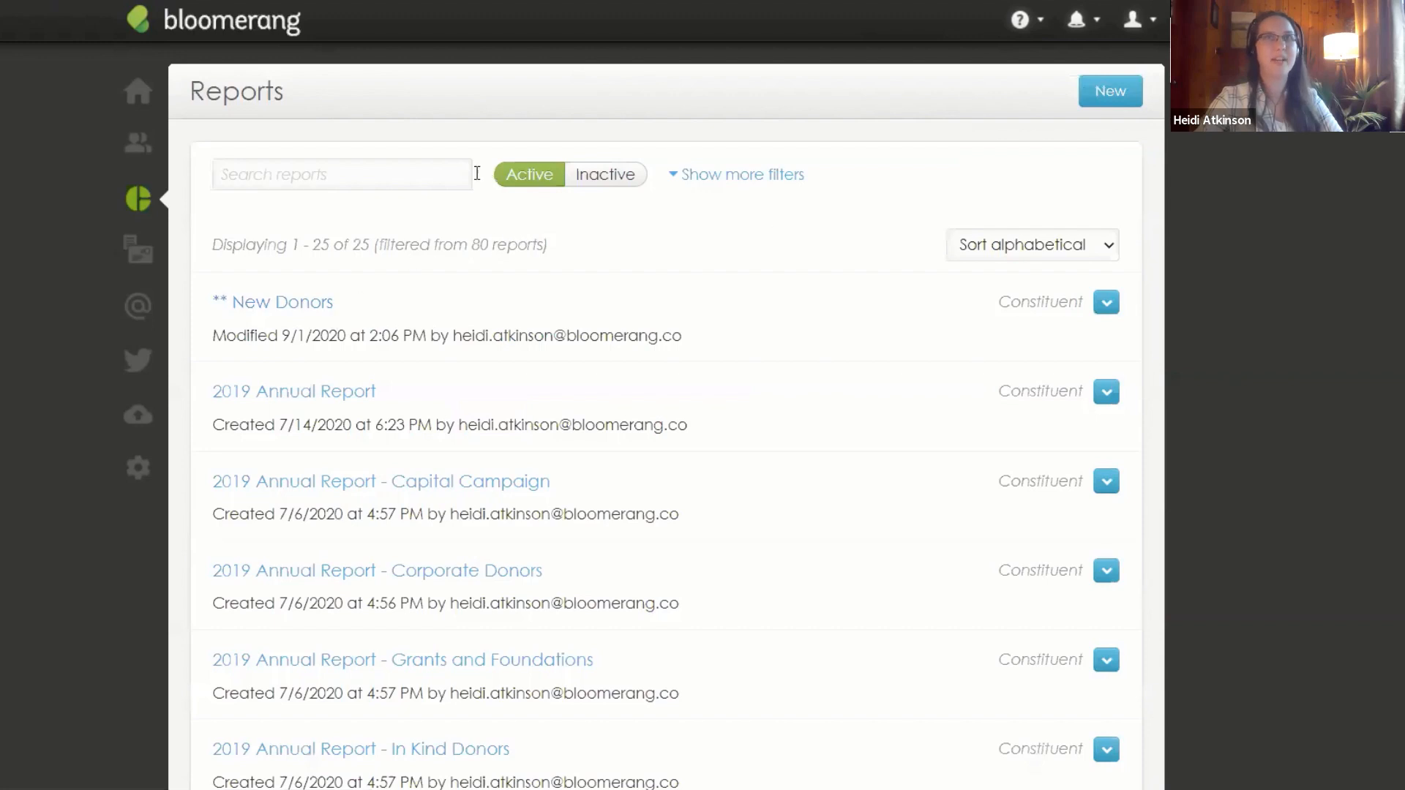
Step: Search the reports for "2020 fall" and make a copy of 2020 Fall Appeal - New Donors
{"action": "left_click", "coordinate": [403, 189]}
{"action": "type", "text": "2"}
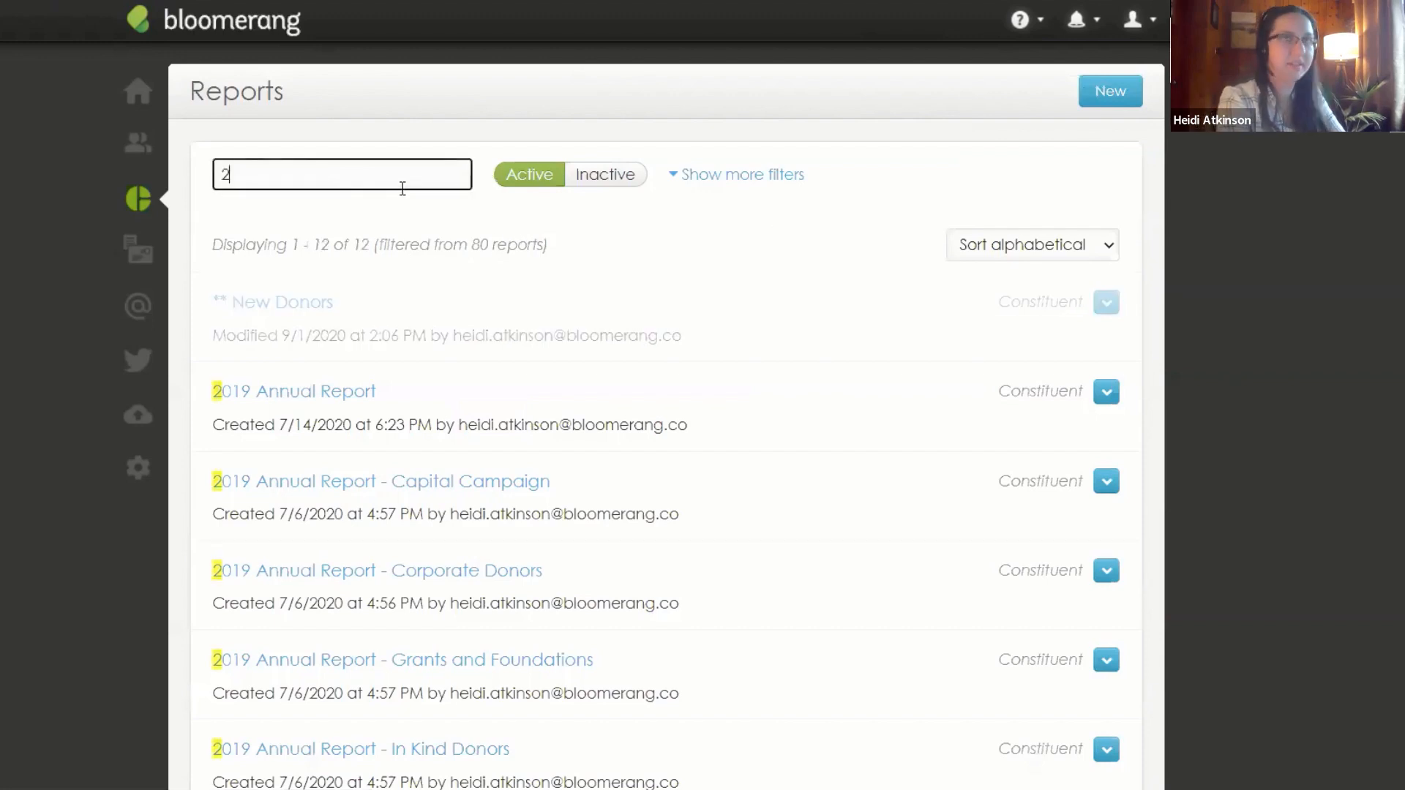
{"action": "type", "text": "020 fall"}
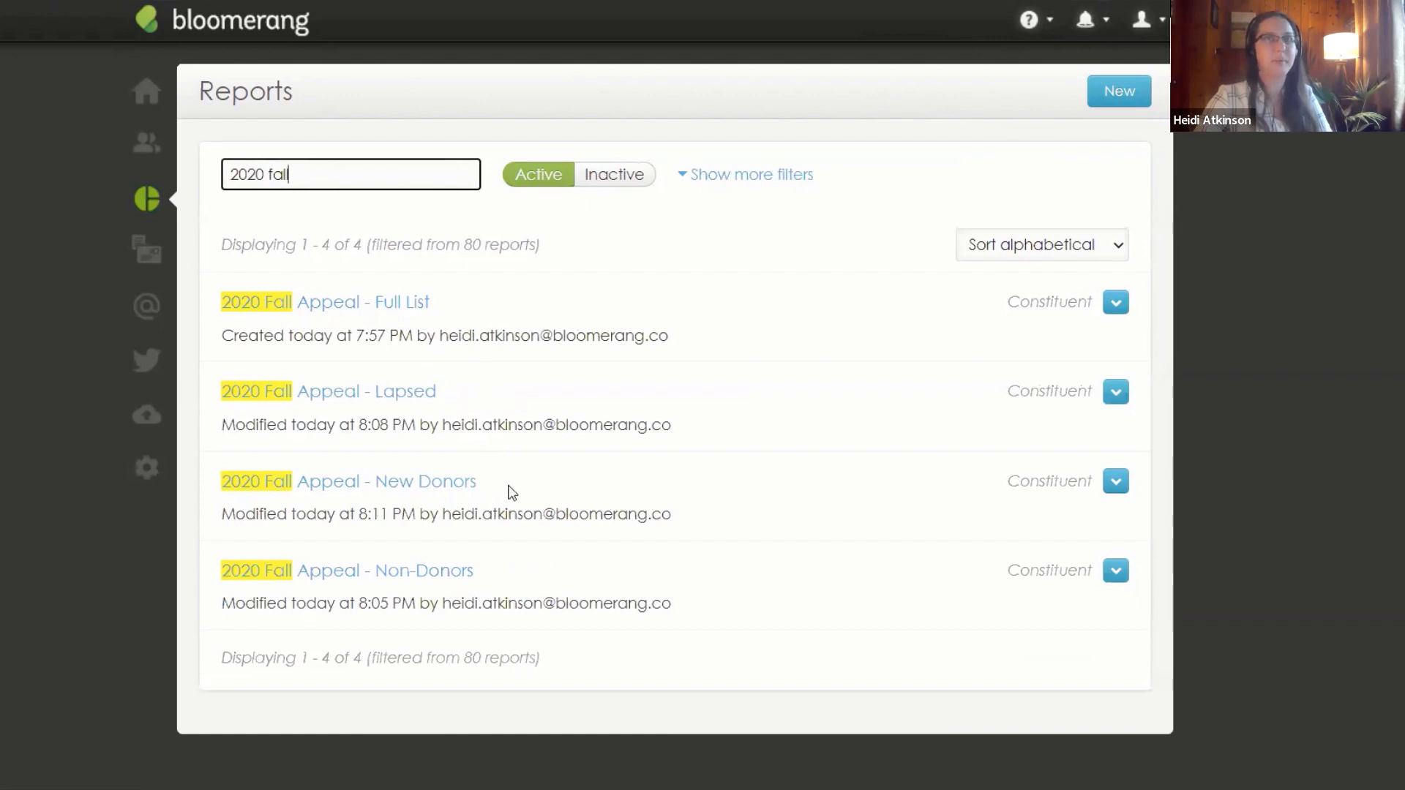
{"action": "left_click", "coordinate": [1117, 484]}
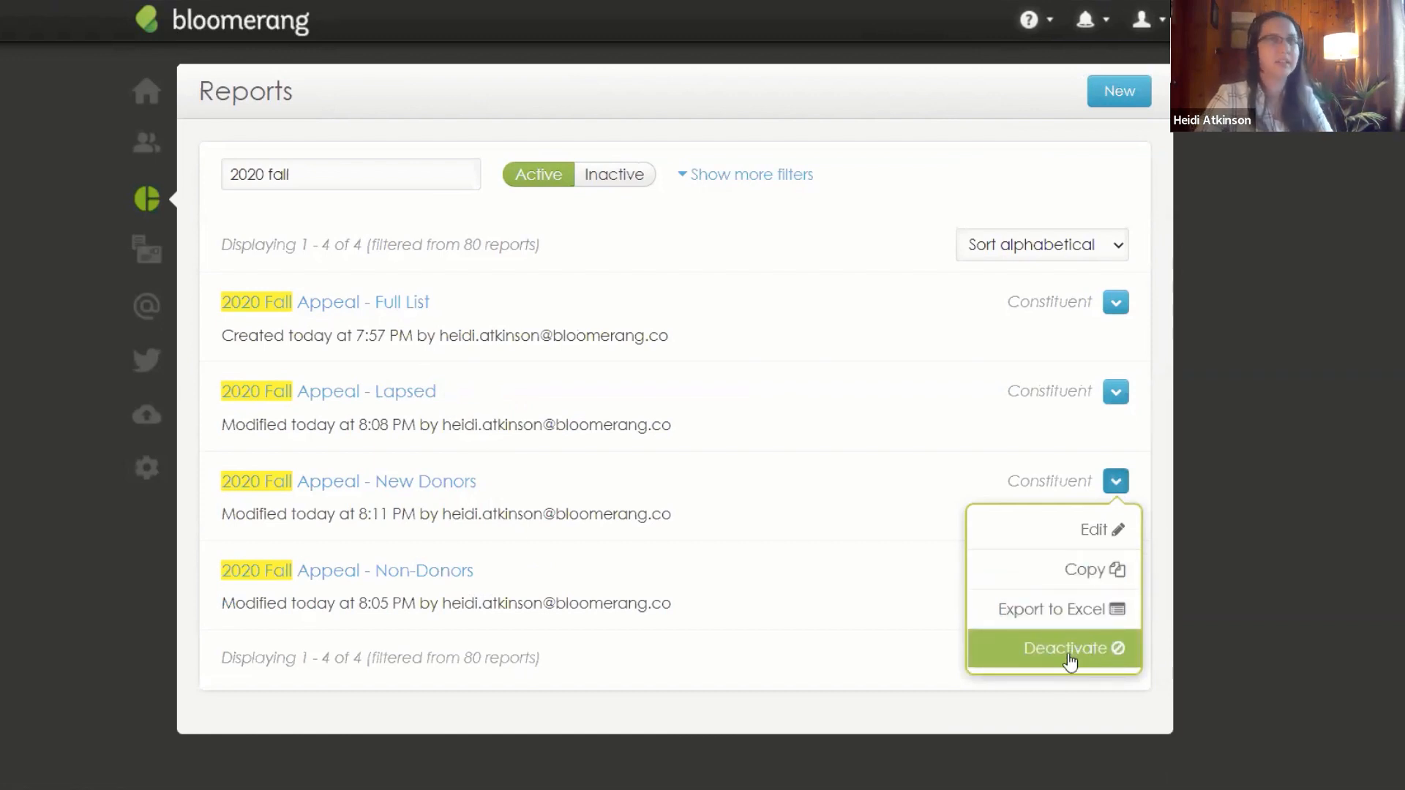
{"action": "left_click", "coordinate": [1070, 578]}
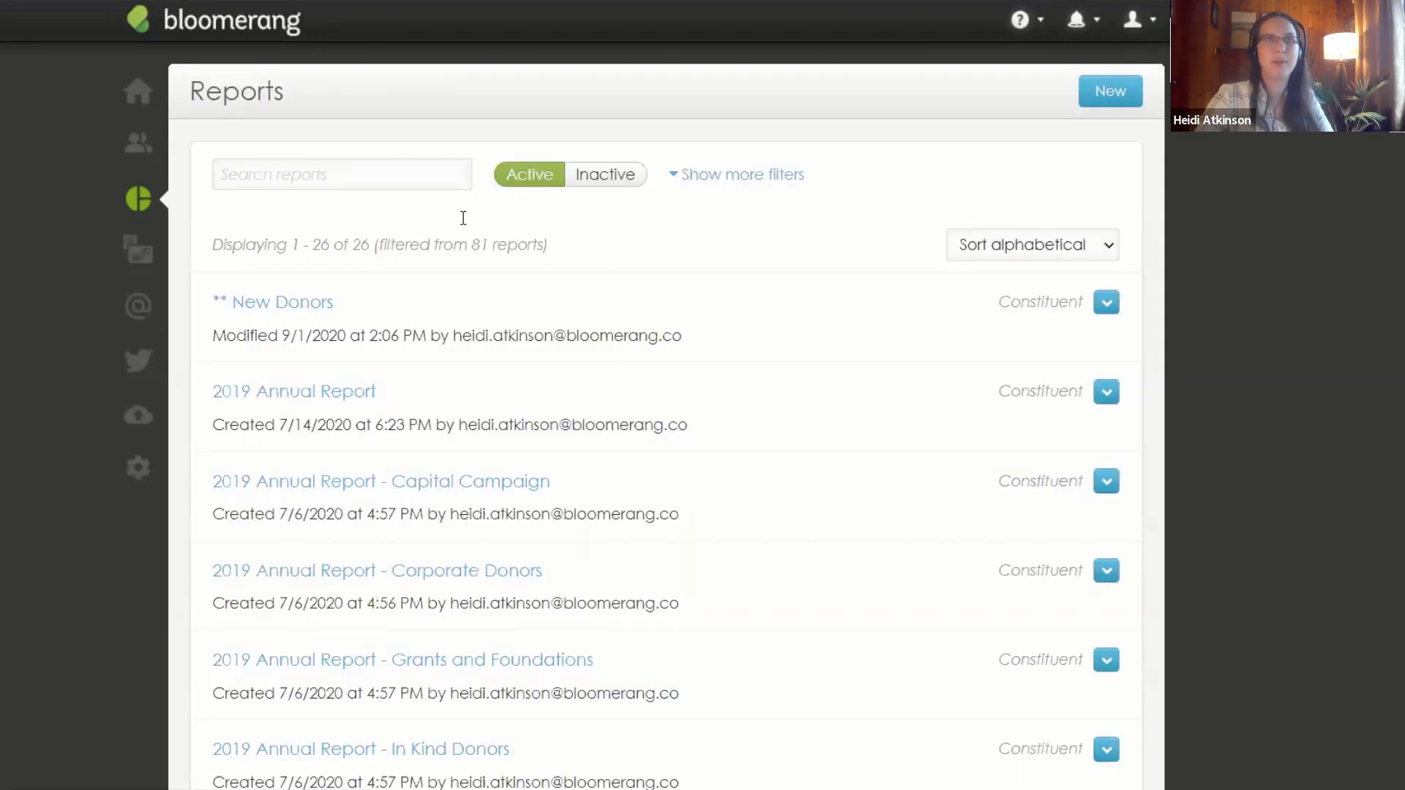
Step: Find the new copy by searching for "2020 fall" and open 2020 Fall Appeal - New Donors (Copy)
{"action": "left_click", "coordinate": [342, 189]}
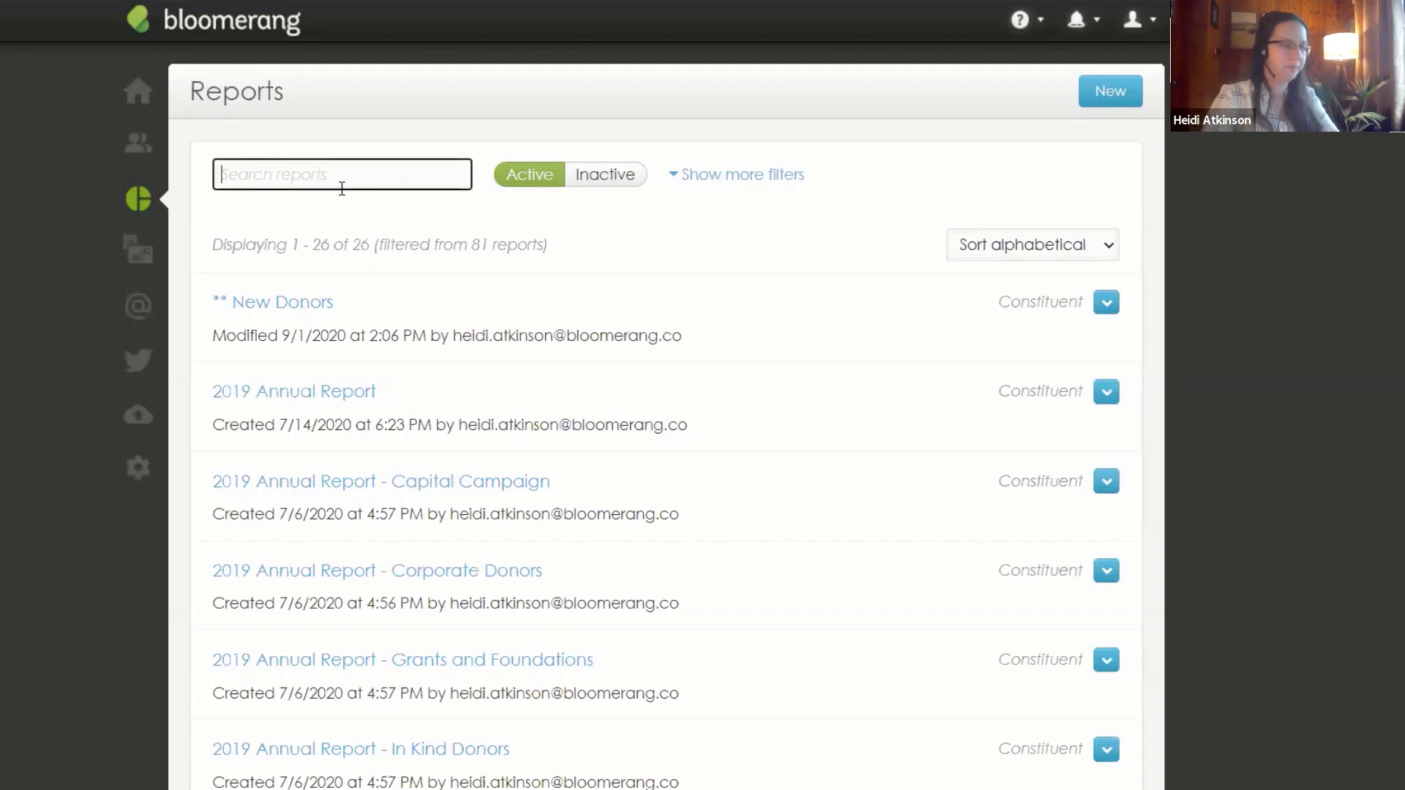
{"action": "type", "text": "2020 fall"}
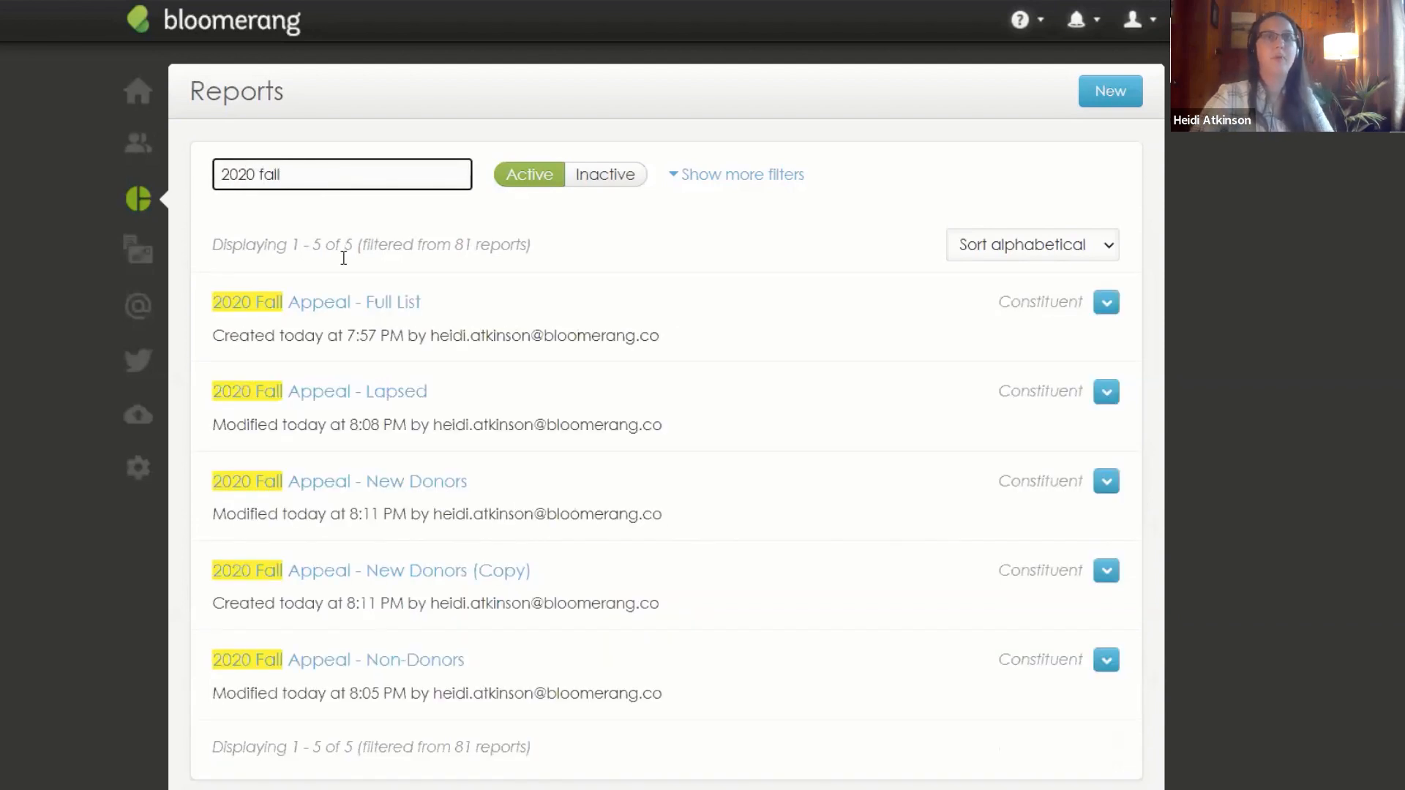
{"action": "left_click", "coordinate": [492, 578]}
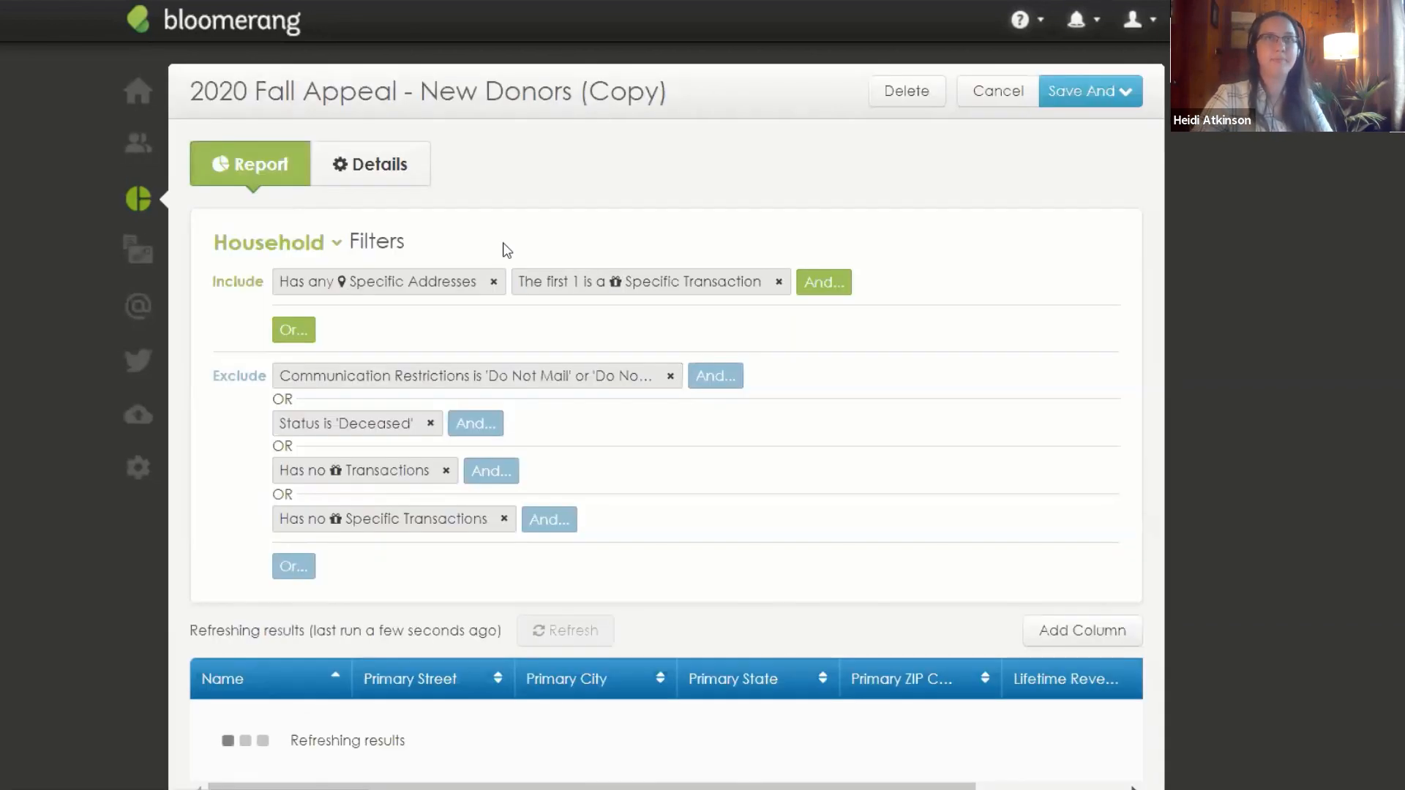
Step: Save the copied report under the name "2020 Fall Appeal - Current Donors" and return to its filters
{"action": "left_click", "coordinate": [1120, 91]}
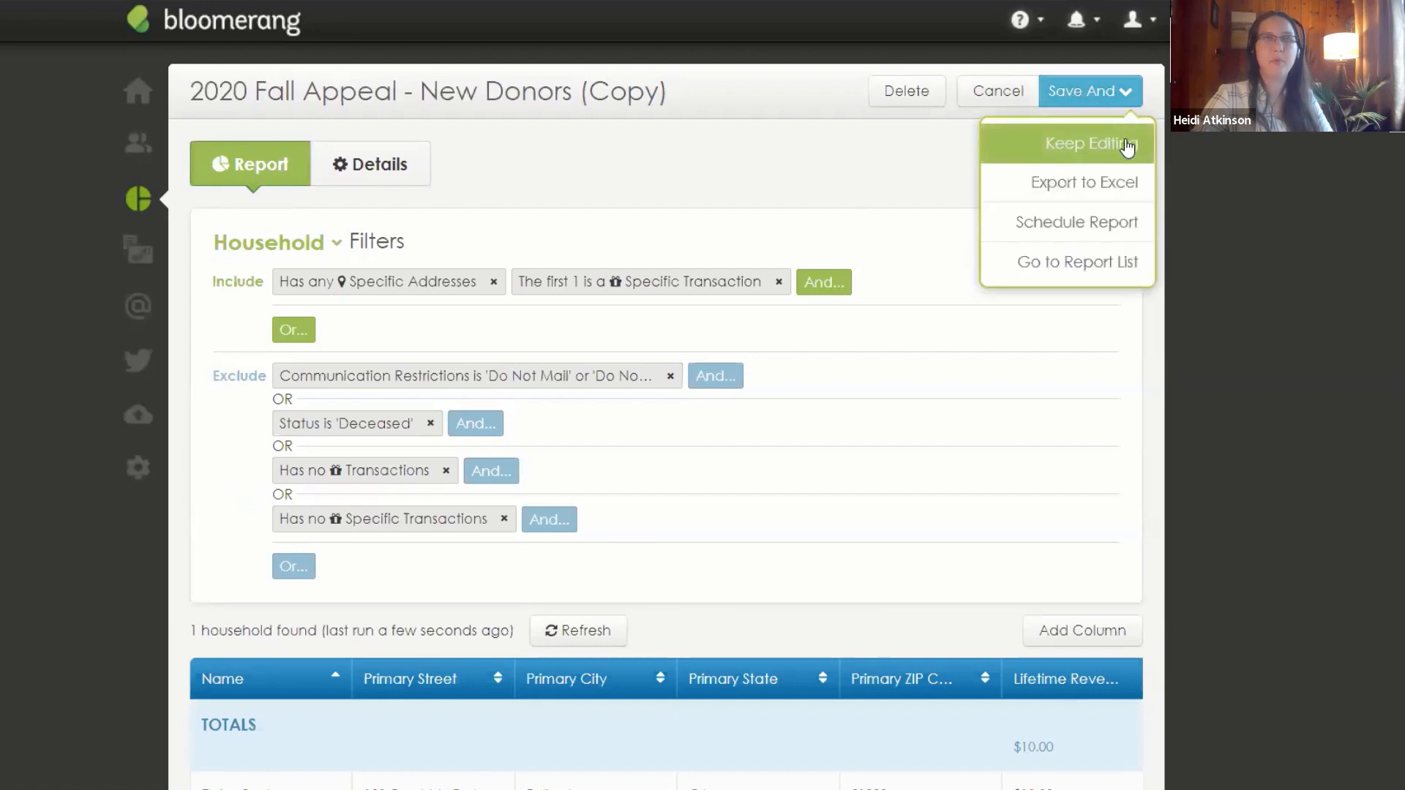
{"action": "left_click", "coordinate": [1113, 146]}
{"action": "left_click", "coordinate": [371, 168]}
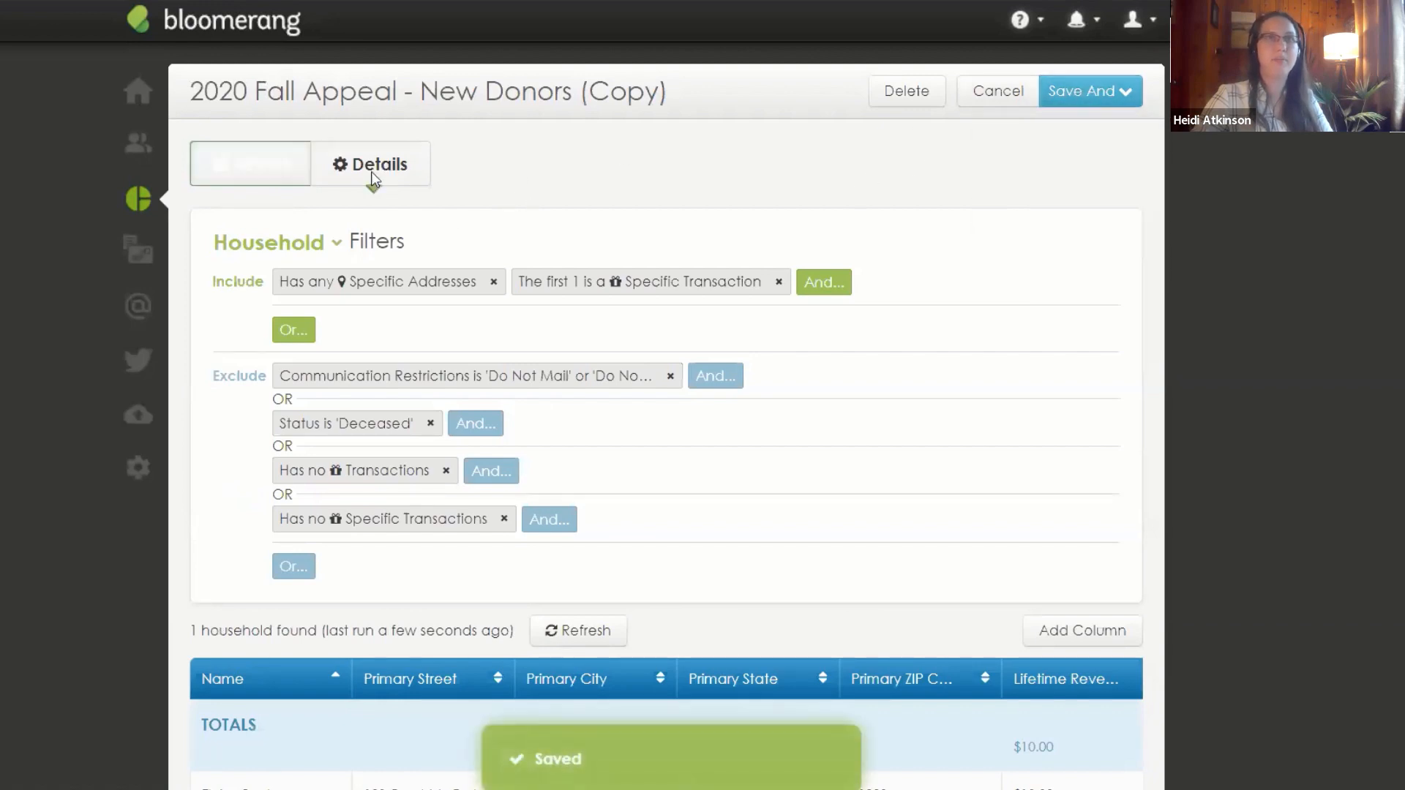
{"action": "left_click", "coordinate": [358, 263]}
{"action": "left_click", "coordinate": [502, 275], "text": "shift"}
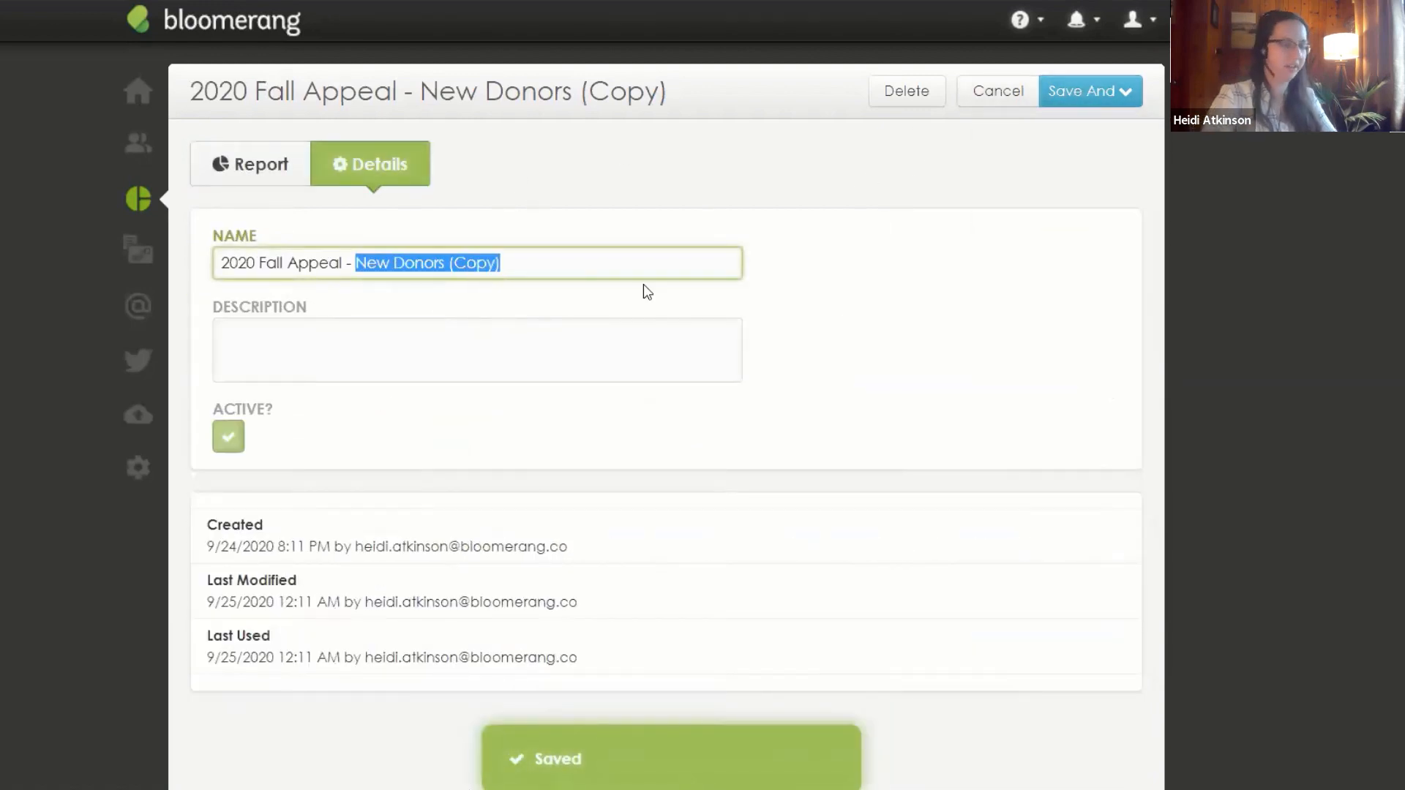
{"action": "type", "text": "Current Donors"}
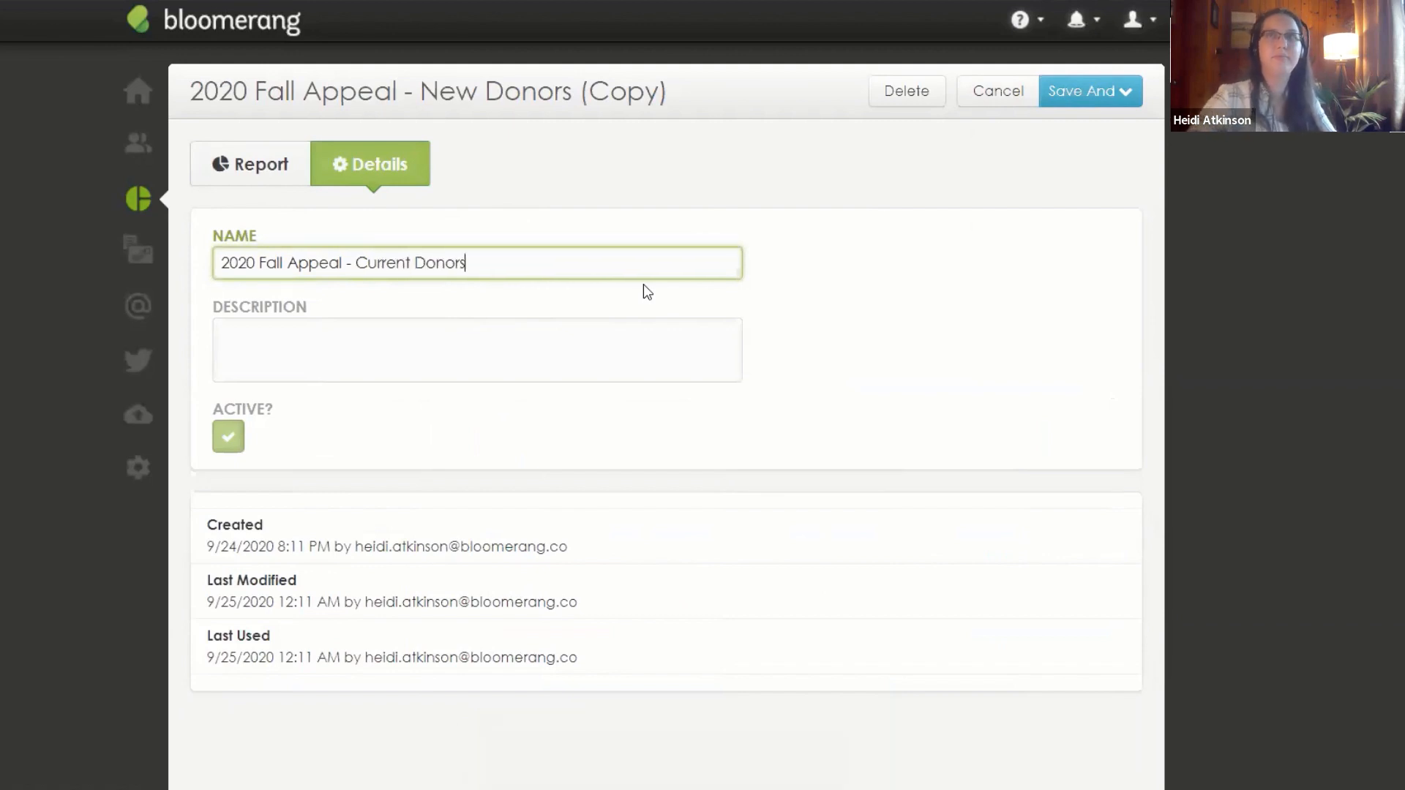
{"action": "left_click", "coordinate": [1090, 91]}
{"action": "left_click", "coordinate": [1102, 143]}
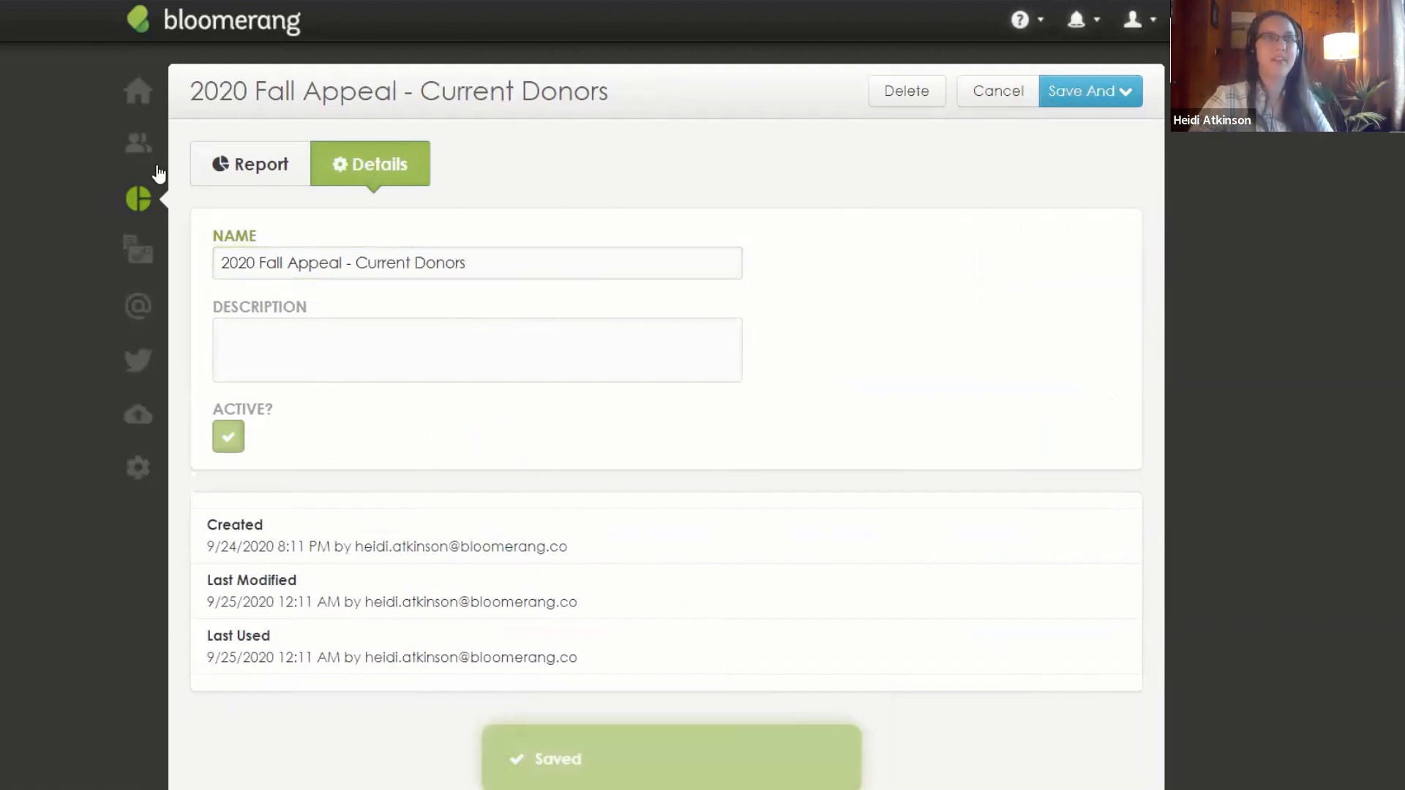
{"action": "left_click", "coordinate": [235, 170]}
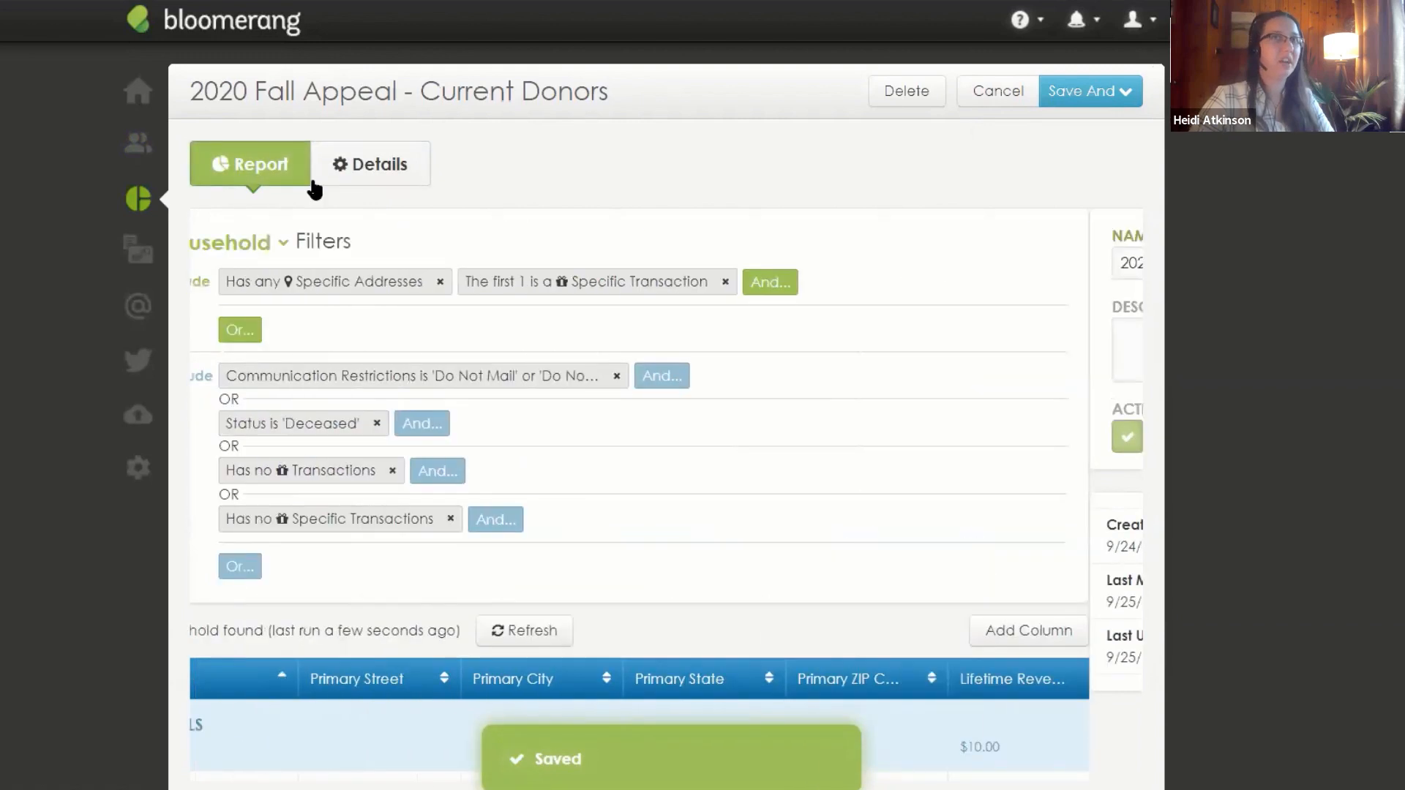
Step: Move the first-transaction condition from the Include to the Exclude filters of 2020 Fall Appeal - Current Donors and save the report
{"action": "scroll", "coordinate": [446, 190], "scroll_direction": "down", "scroll_amount": 1}
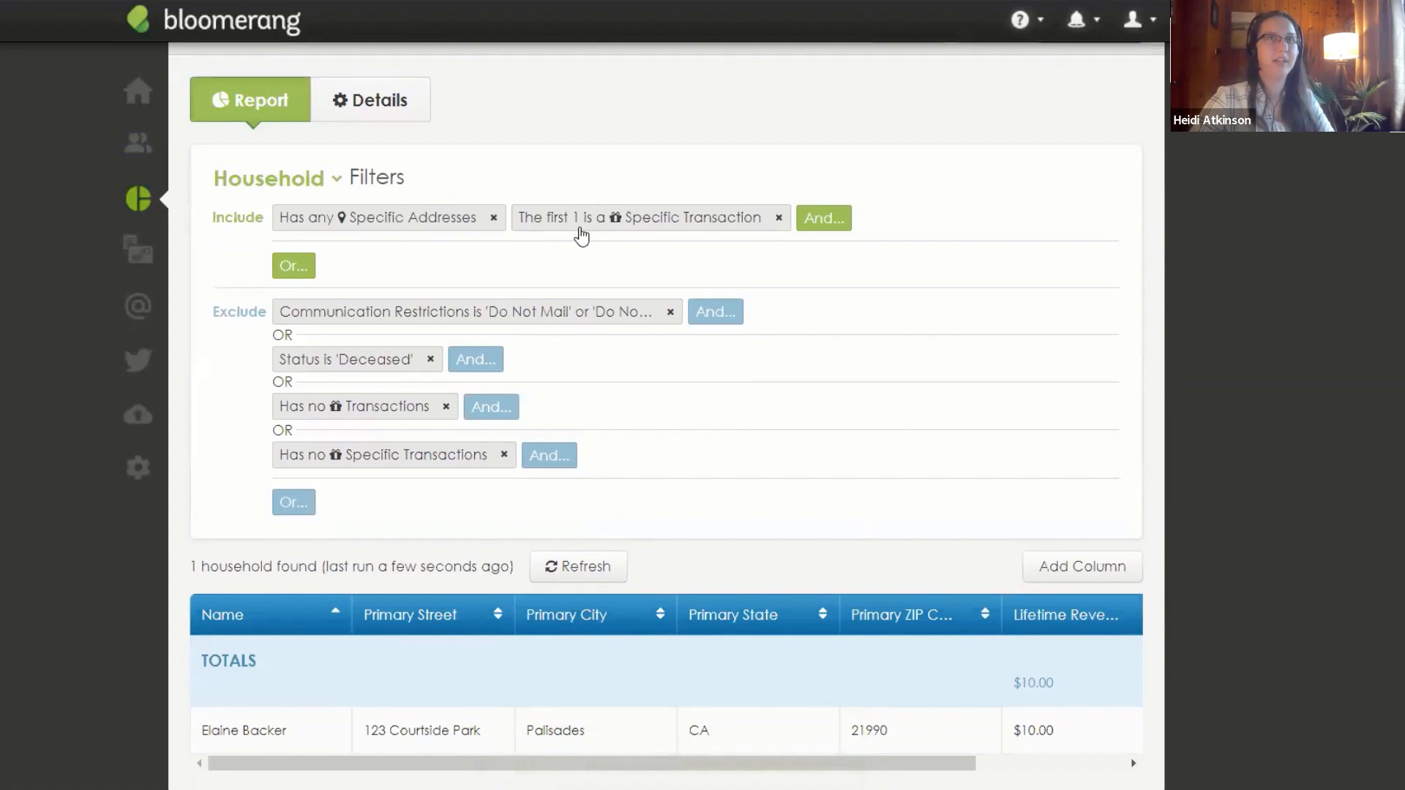
{"action": "left_click_drag", "start_coordinate": [582, 236], "coordinate": [336, 502]}
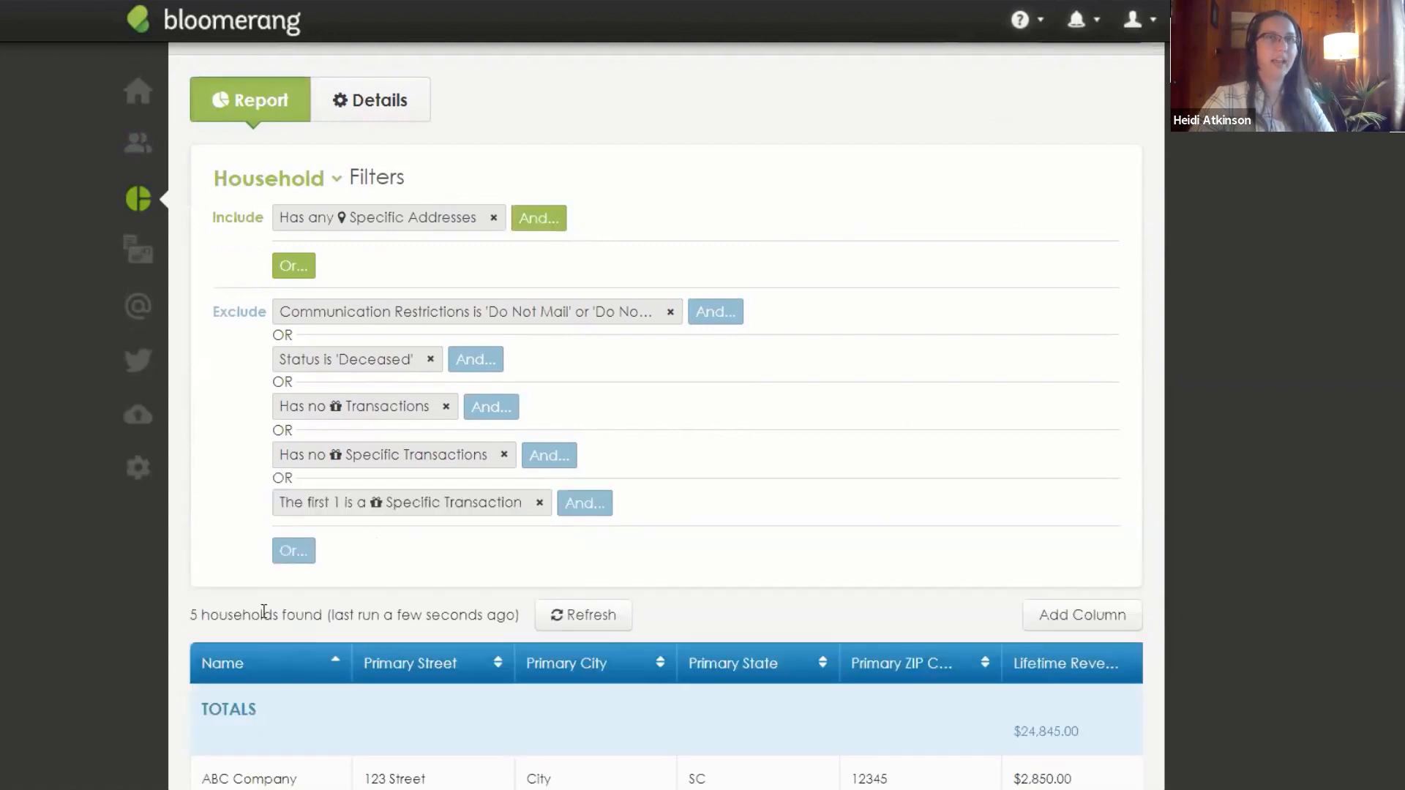
{"action": "scroll", "coordinate": [263, 611], "scroll_direction": "down", "scroll_amount": 3}
{"action": "scroll", "coordinate": [304, 621], "scroll_direction": "up", "scroll_amount": 4}
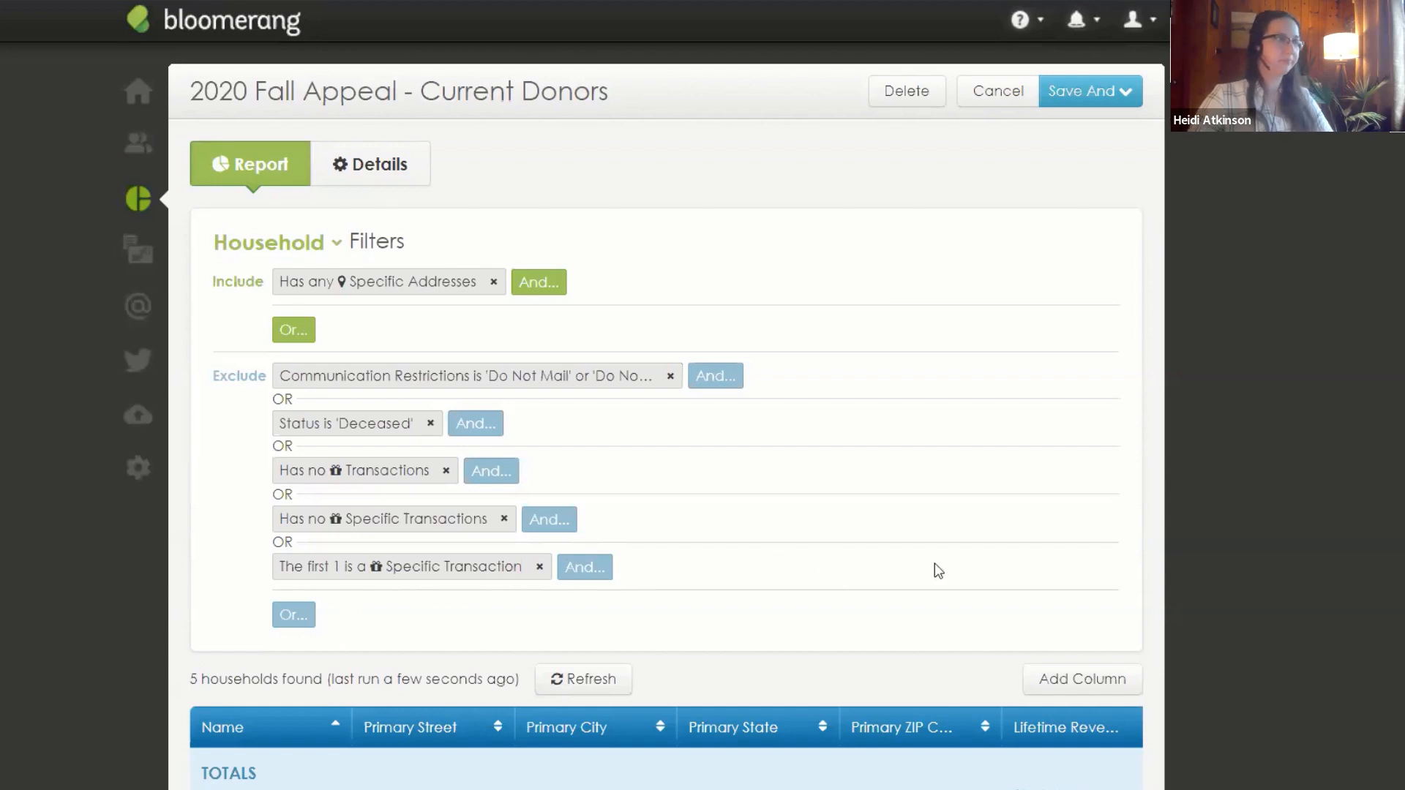
{"action": "left_click", "coordinate": [1097, 89]}
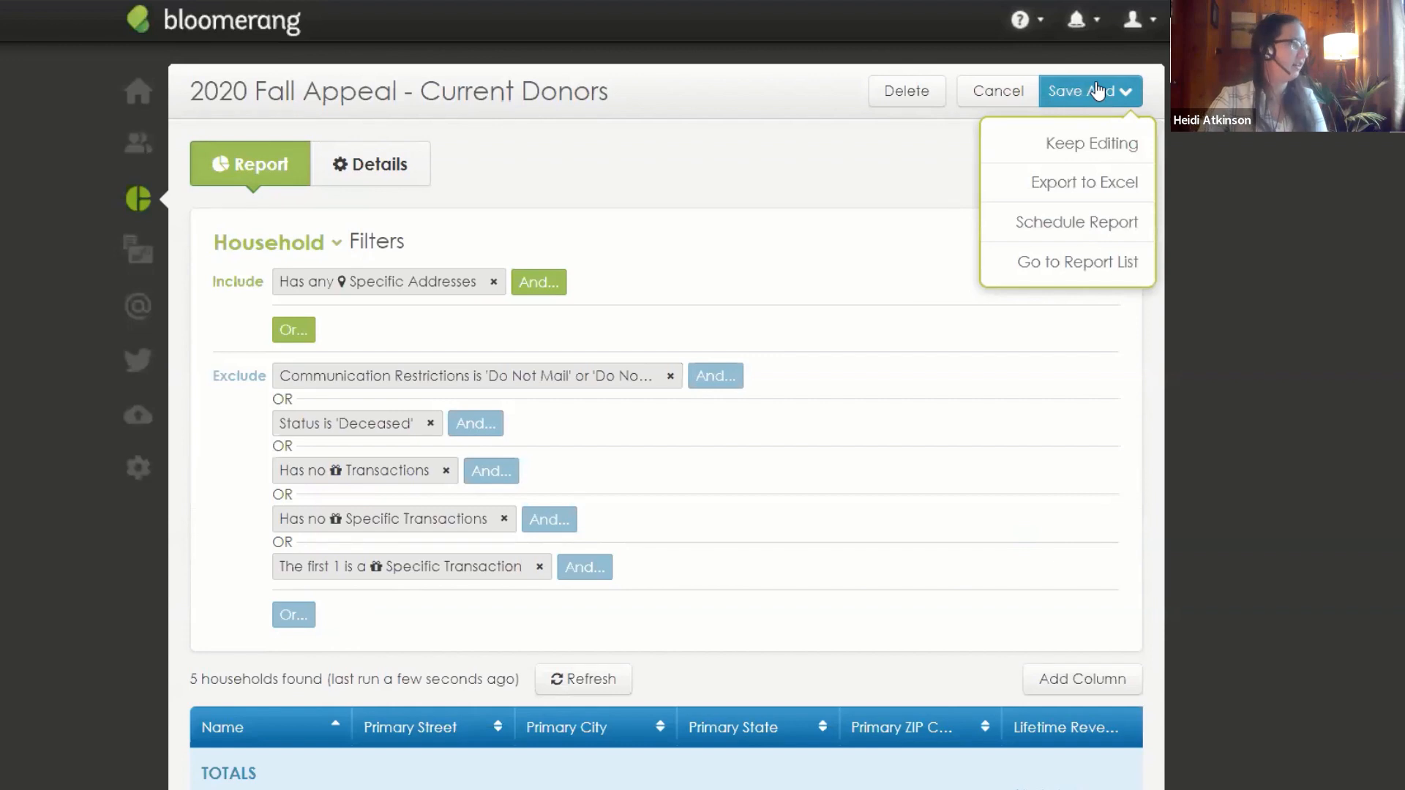
{"action": "left_click", "coordinate": [1110, 145]}
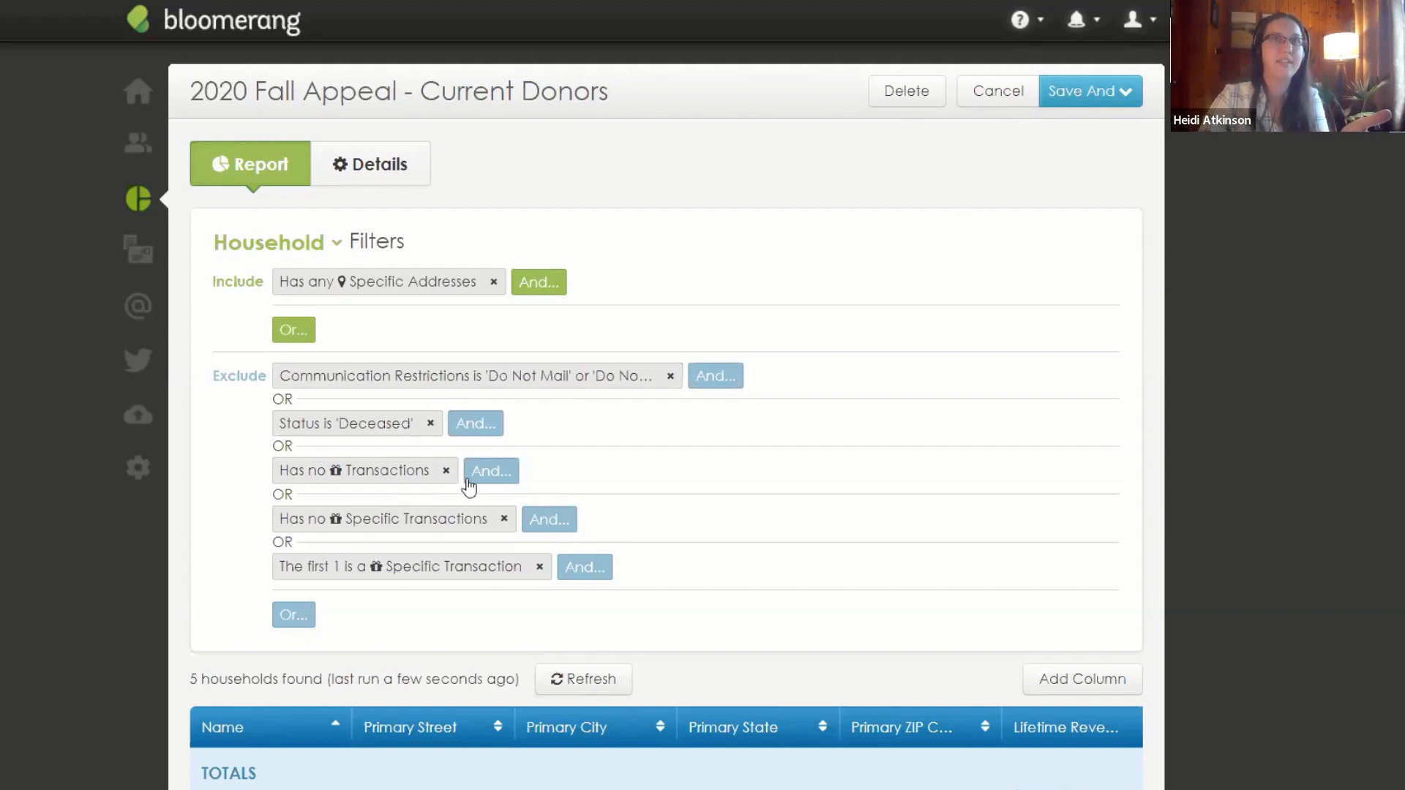
Step: Check the report's save and export options and examine the households listed for Current Donors
{"action": "left_click", "coordinate": [1091, 91]}
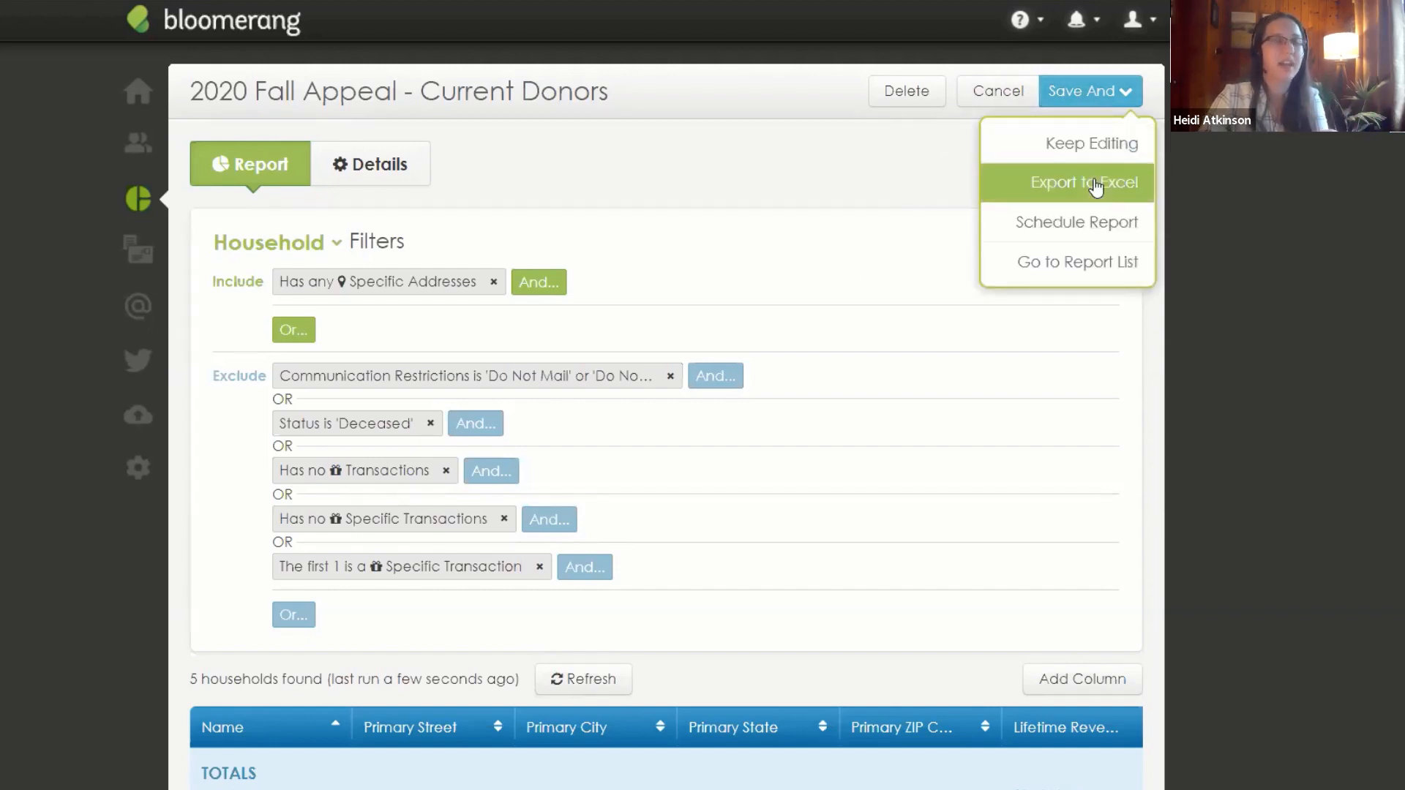
{"action": "left_click", "coordinate": [1096, 187]}
{"action": "scroll", "coordinate": [920, 308], "scroll_direction": "down", "scroll_amount": 3}
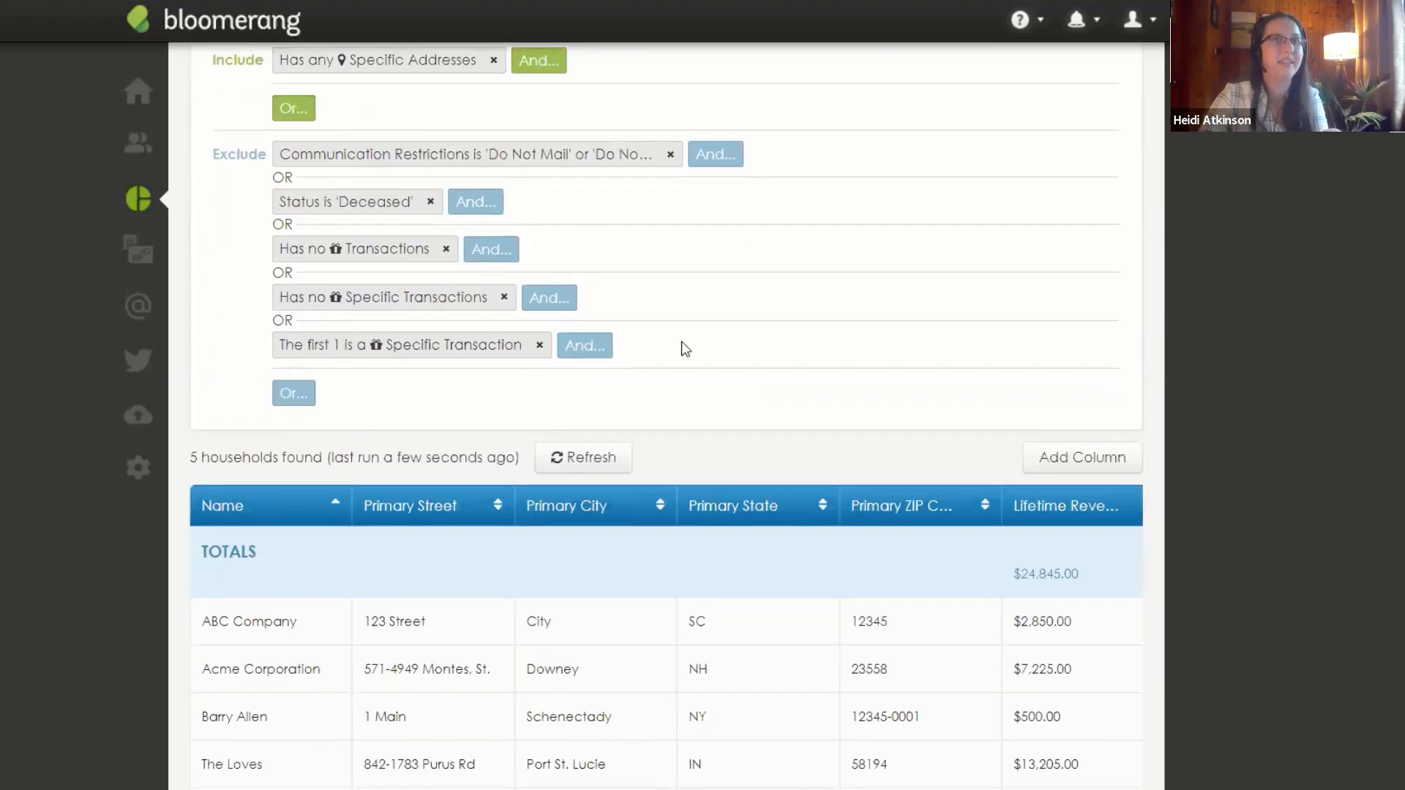
{"action": "scroll", "coordinate": [682, 348], "scroll_direction": "down", "scroll_amount": 1}
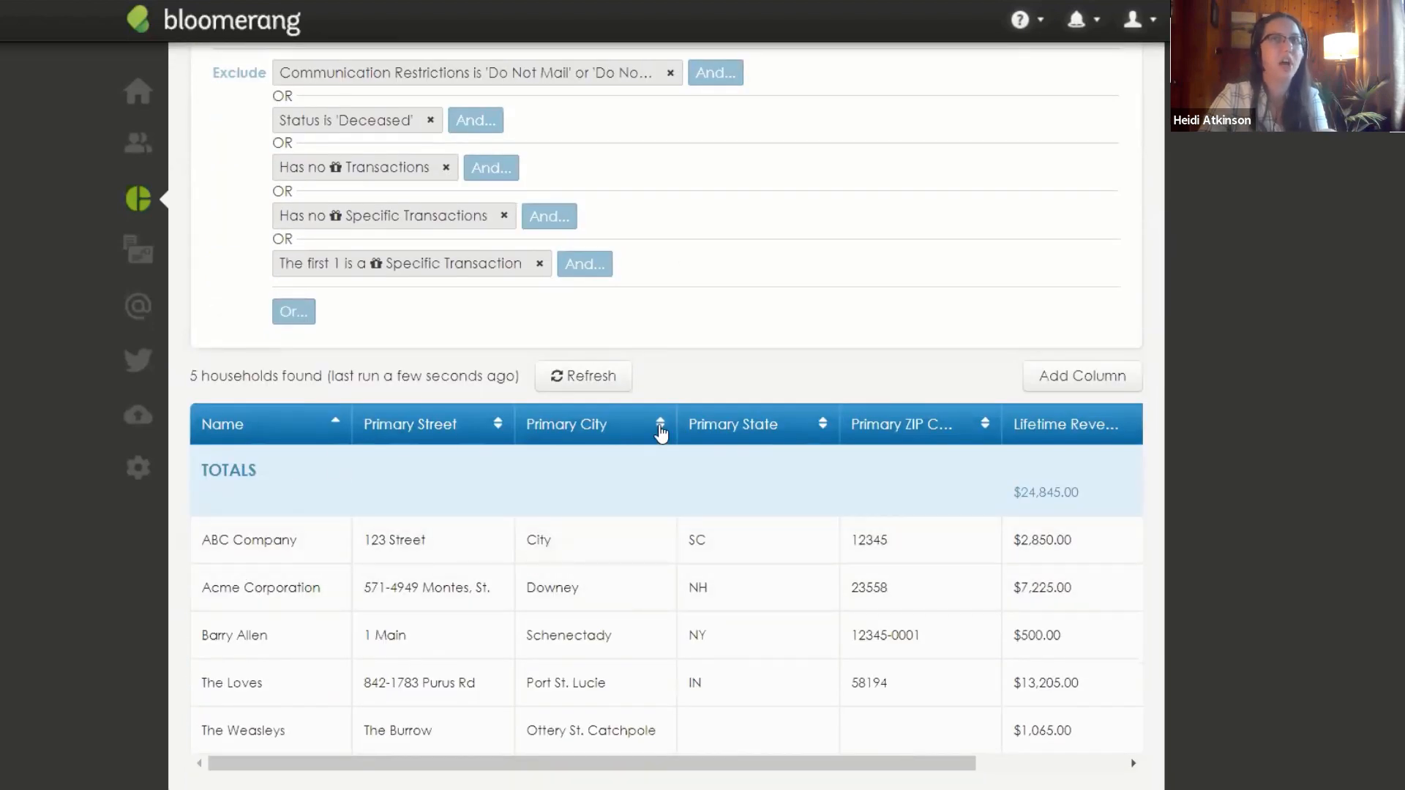
{"action": "scroll", "coordinate": [512, 653], "scroll_direction": "up", "scroll_amount": 4}
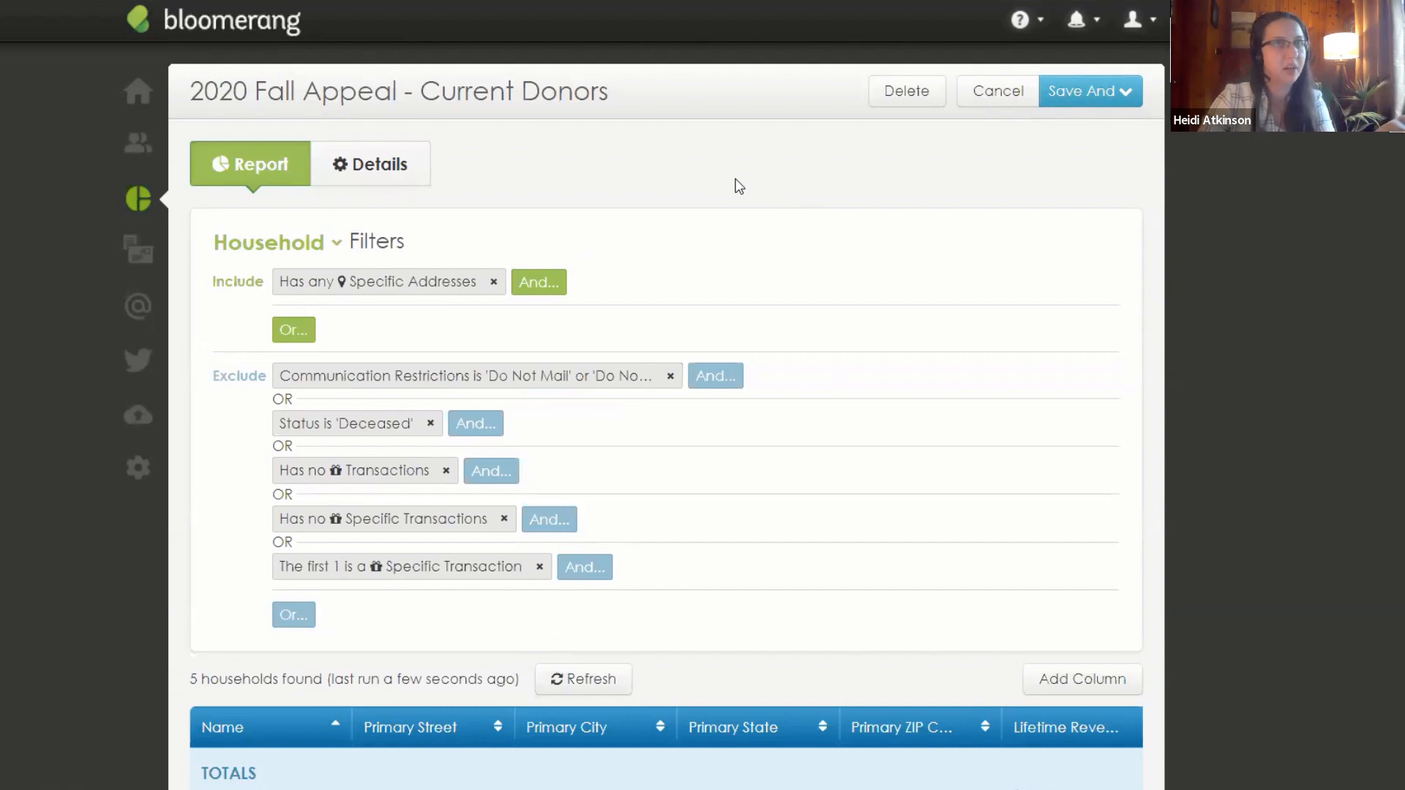
Step: Open the letter template 2020 Spring Appeal - Everyone else and show its constituent filters
{"action": "left_click", "coordinate": [141, 264]}
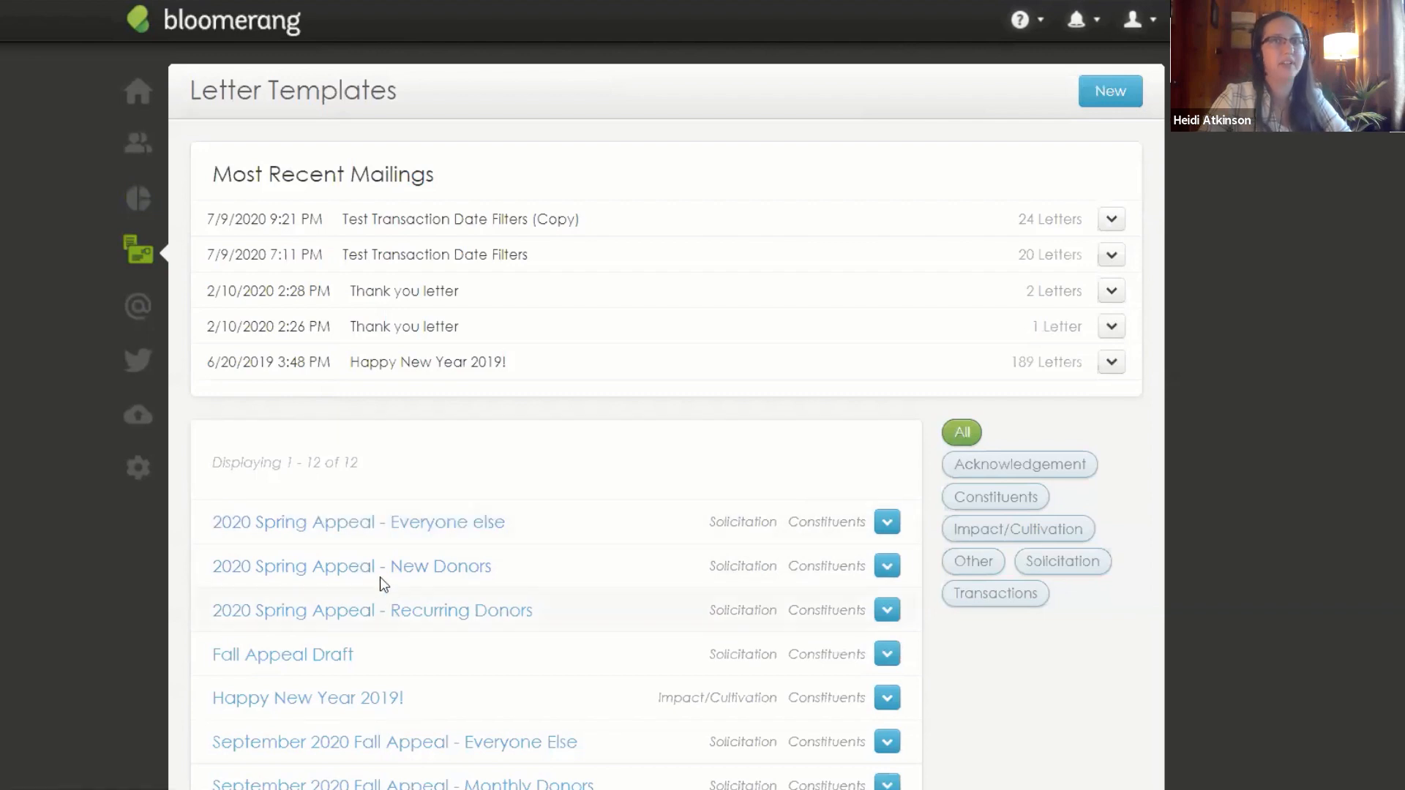
{"action": "left_click", "coordinate": [373, 532]}
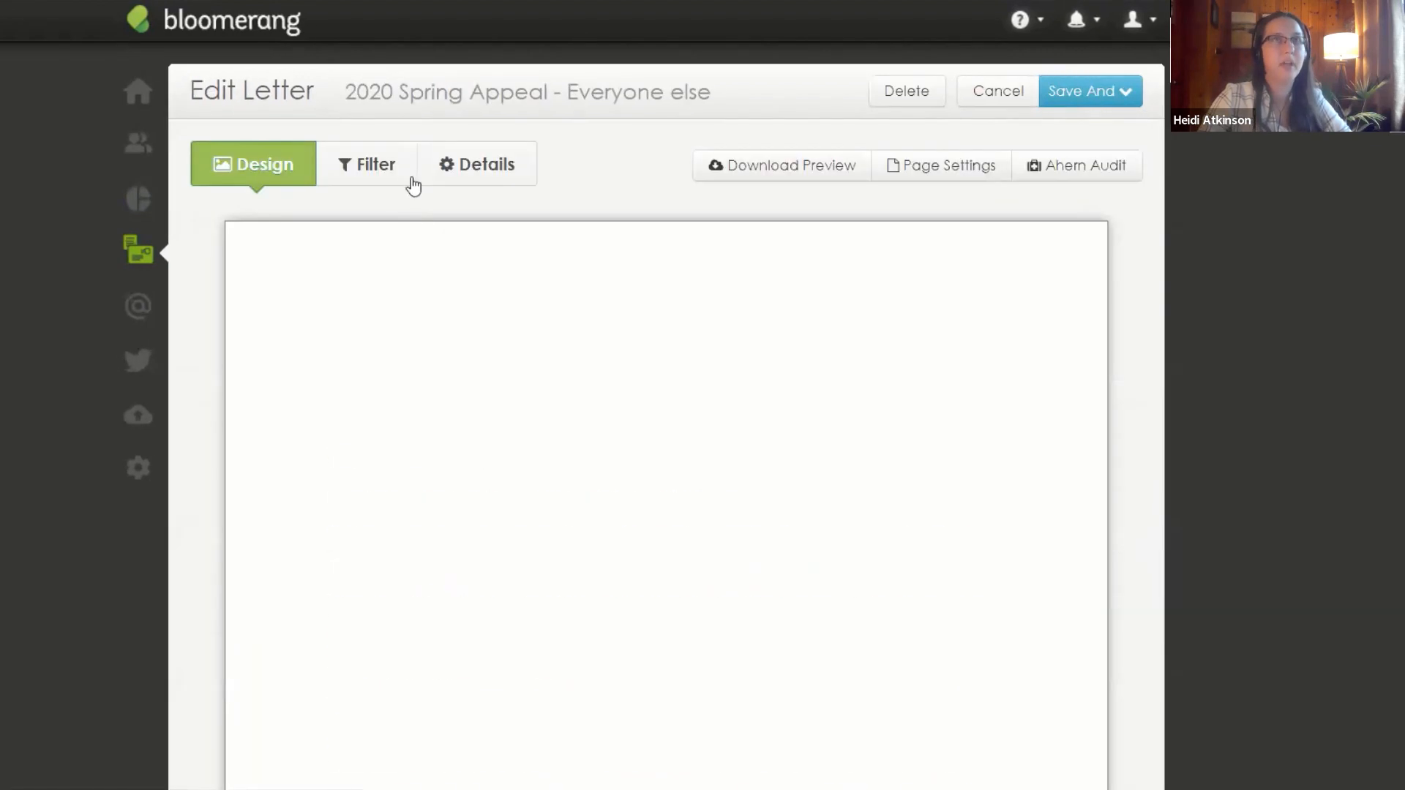
{"action": "left_click", "coordinate": [359, 172]}
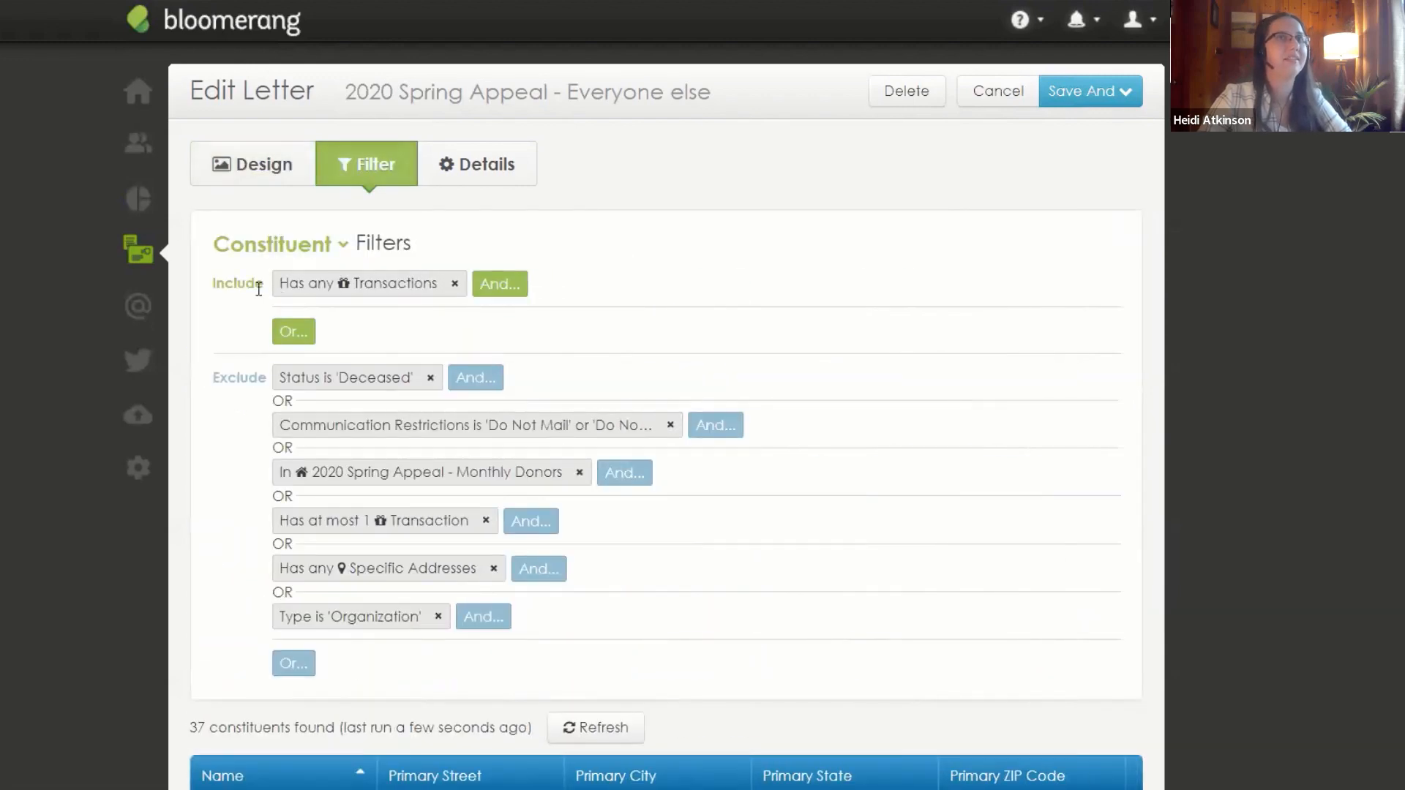
{"action": "left_click", "coordinate": [302, 246]}
{"action": "left_click", "coordinate": [490, 249]}
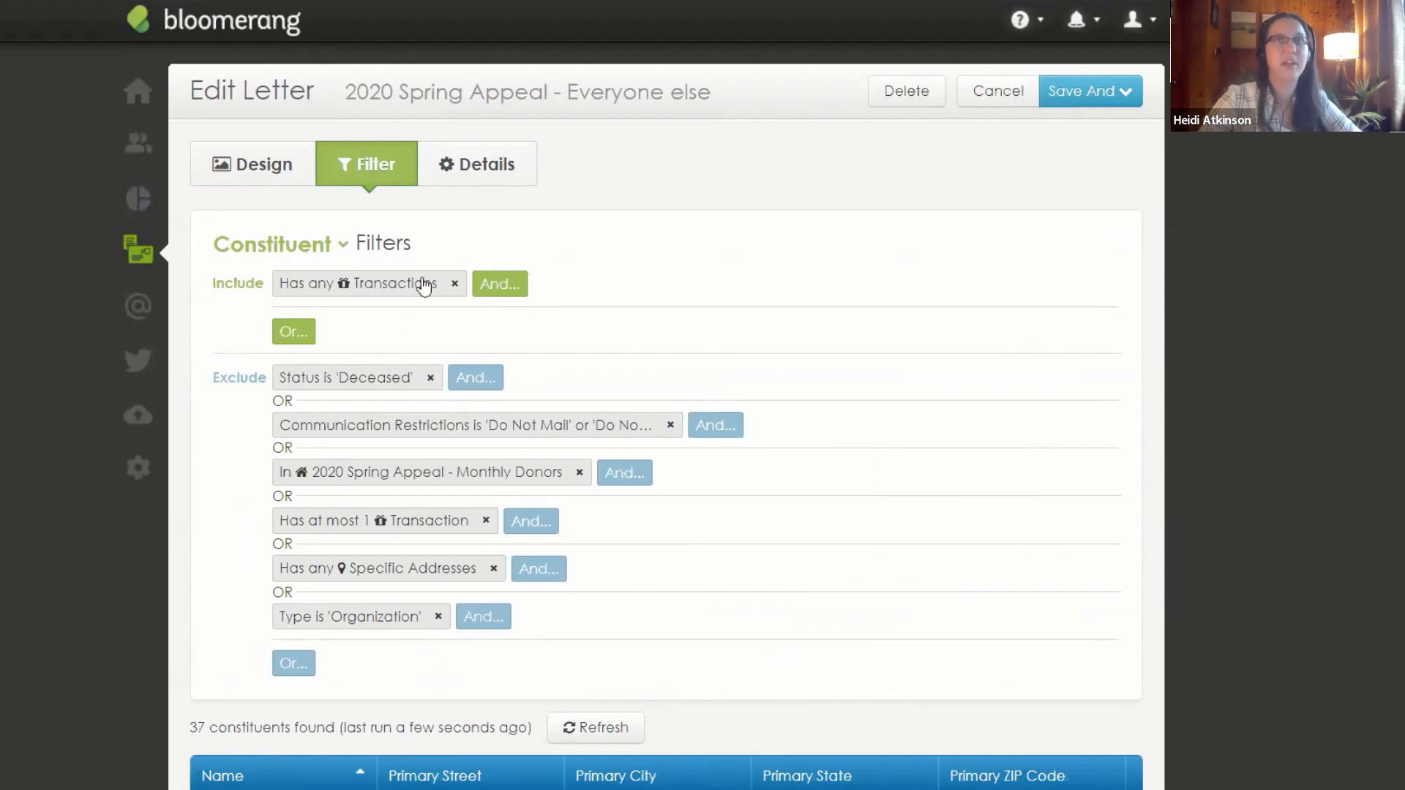
Step: Add an Include condition to the letter requiring constituents to be in the report 2020 Fall Appeal - Current Donors
{"action": "left_click", "coordinate": [500, 286]}
{"action": "left_click", "coordinate": [384, 397]}
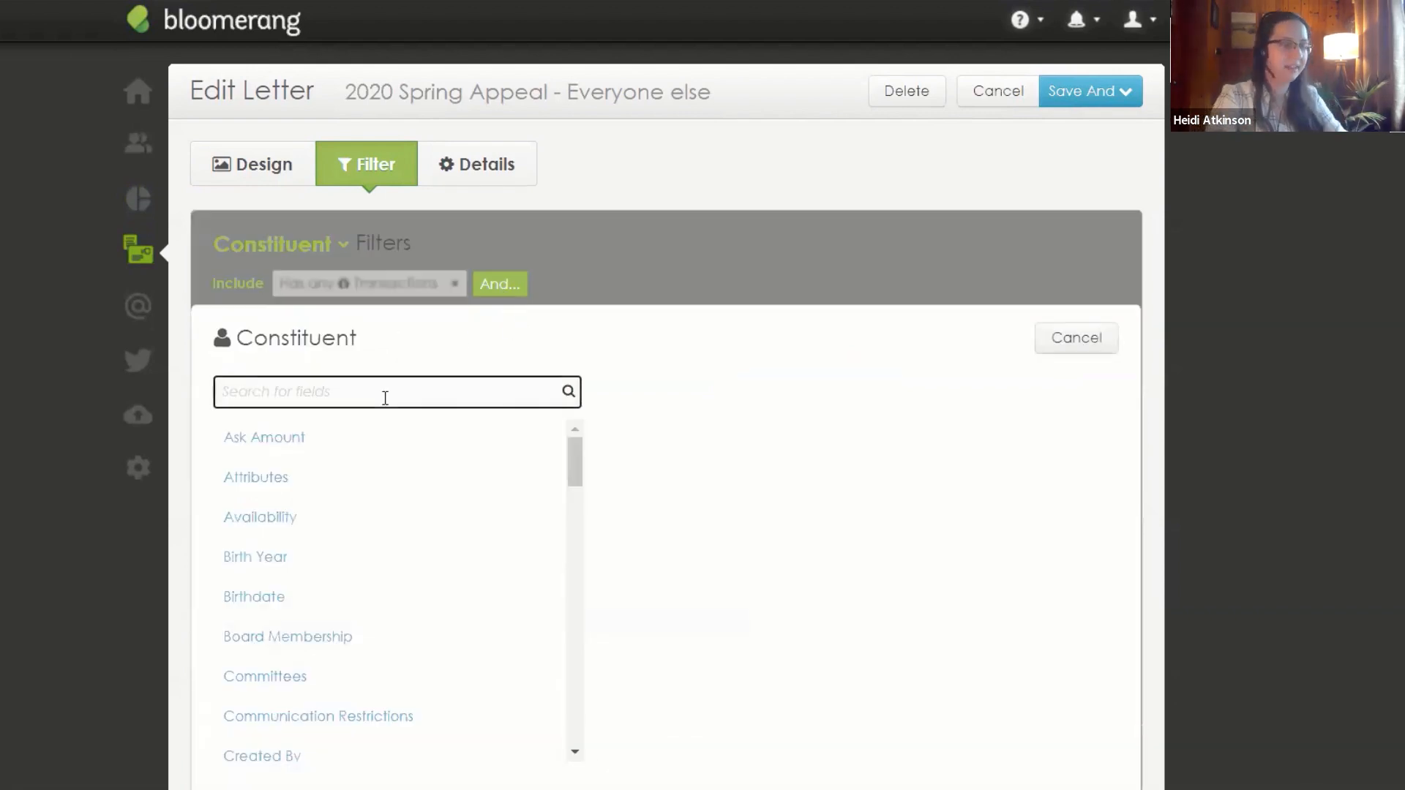
{"action": "type", "text": "repo"}
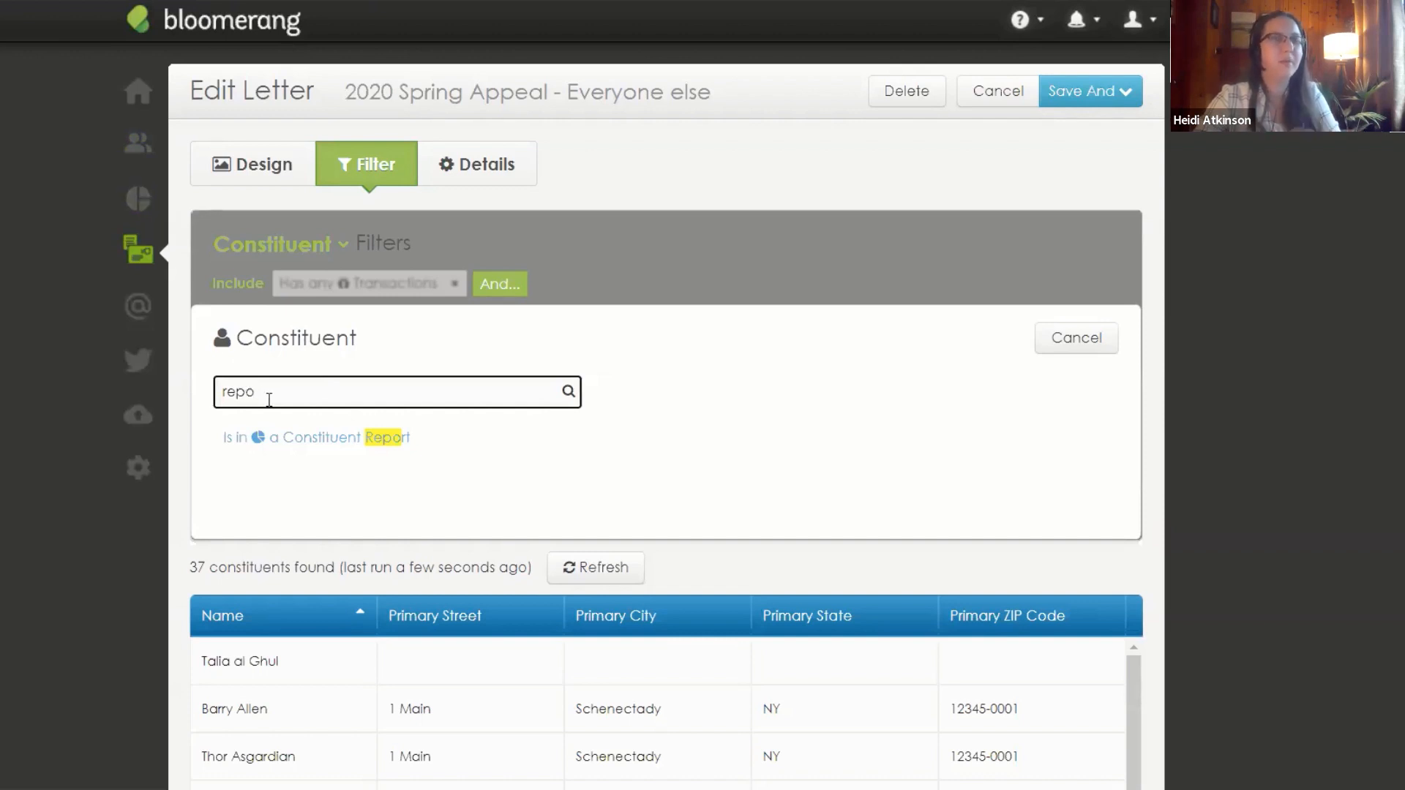
{"action": "left_click", "coordinate": [292, 453]}
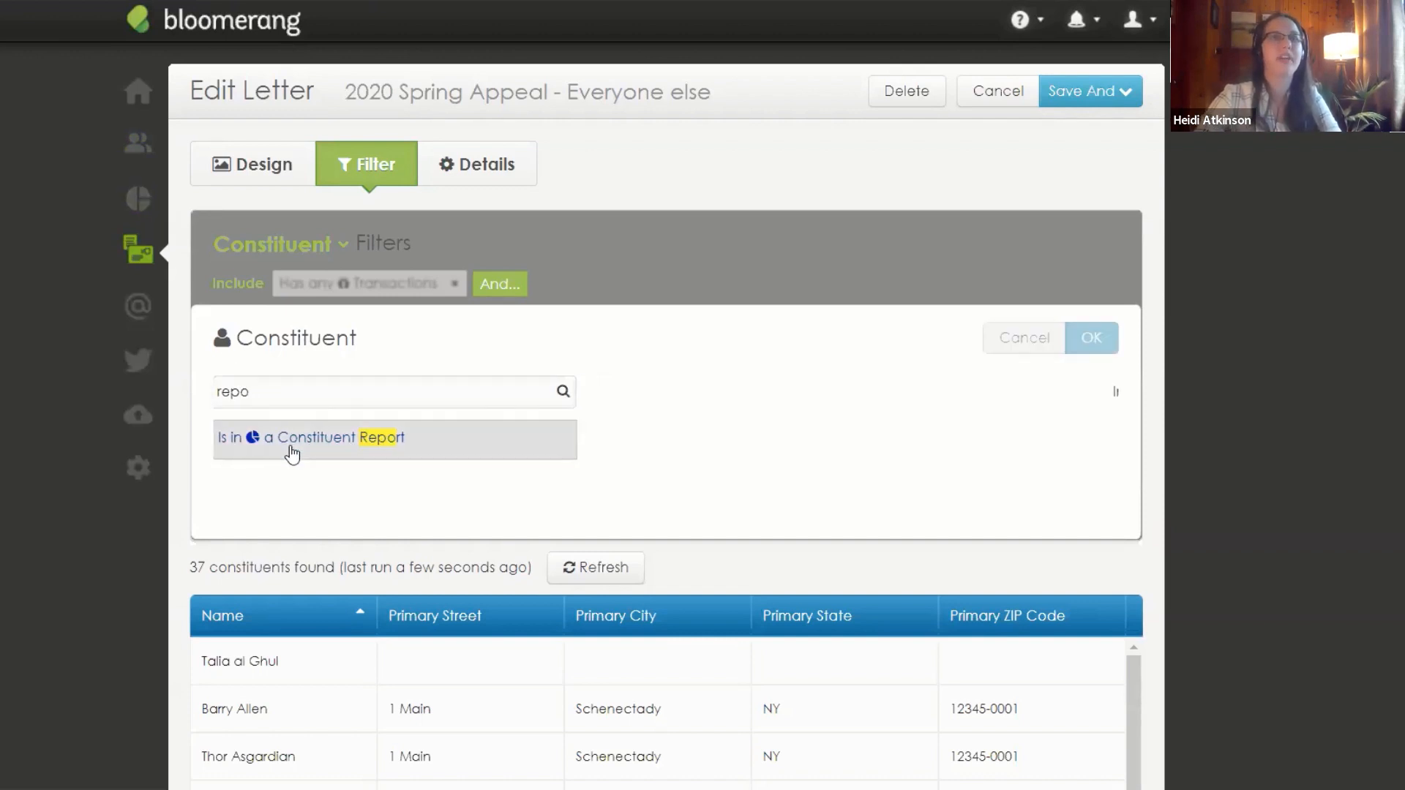
{"action": "left_click", "coordinate": [335, 407]}
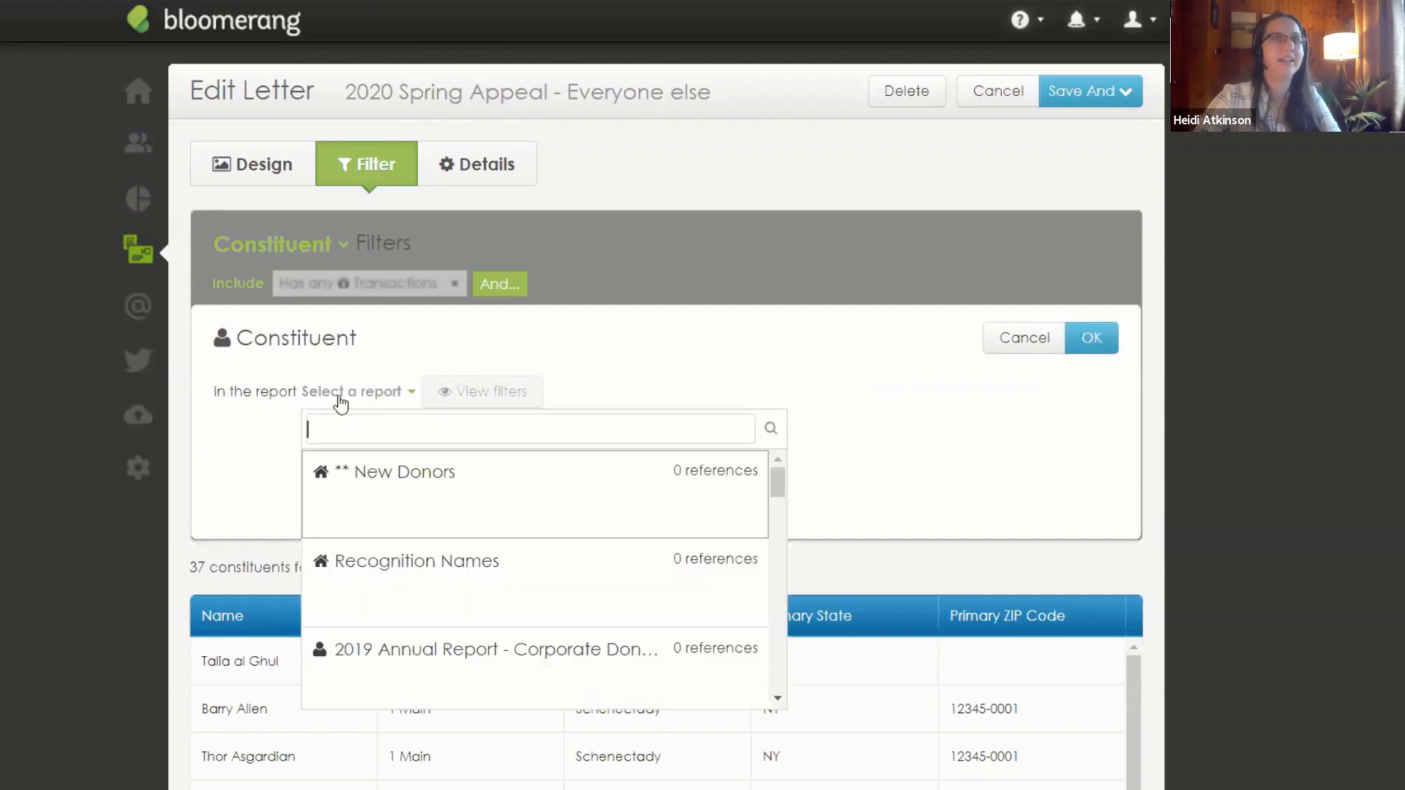
{"action": "type", "text": "22"}
{"action": "key", "text": "BackSpace"}
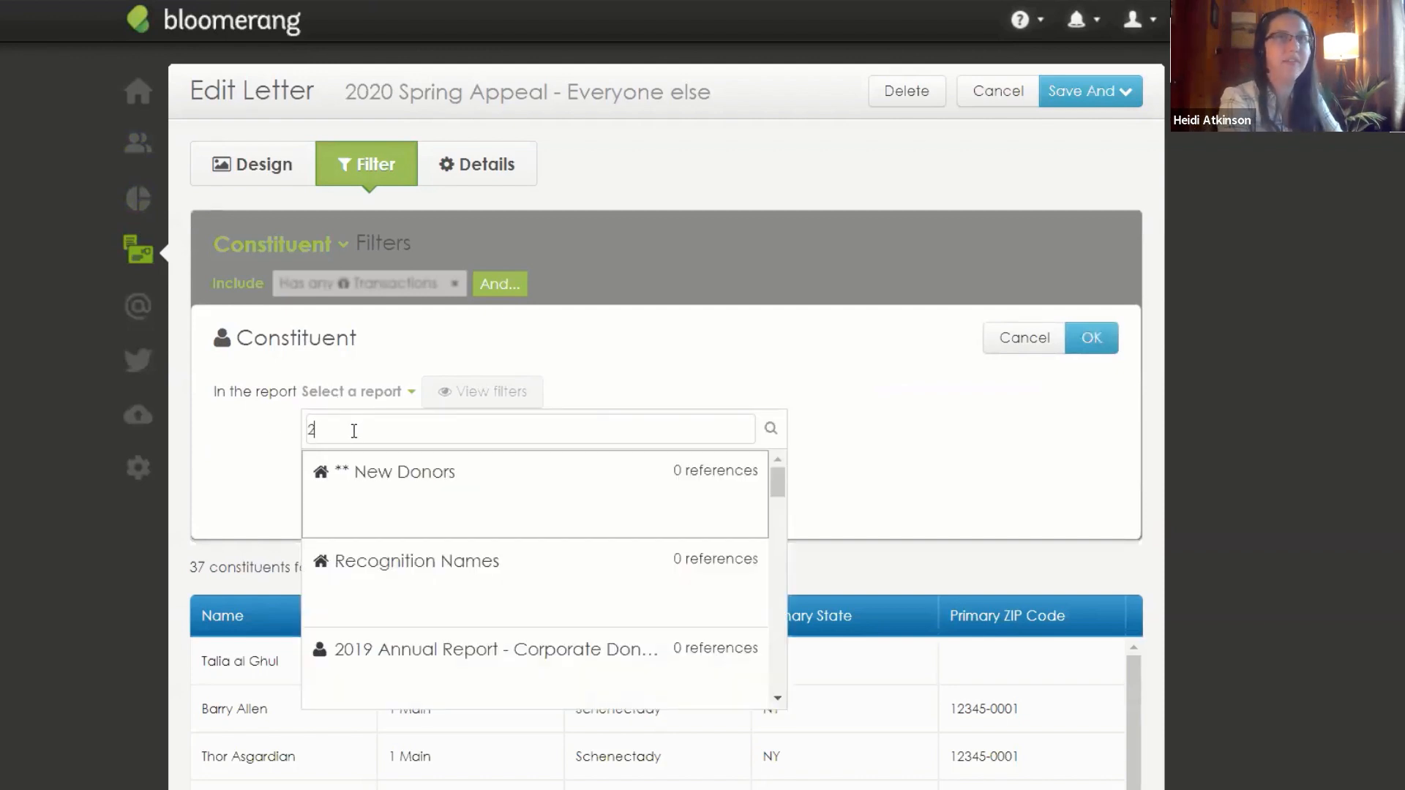
{"action": "type", "text": "020"}
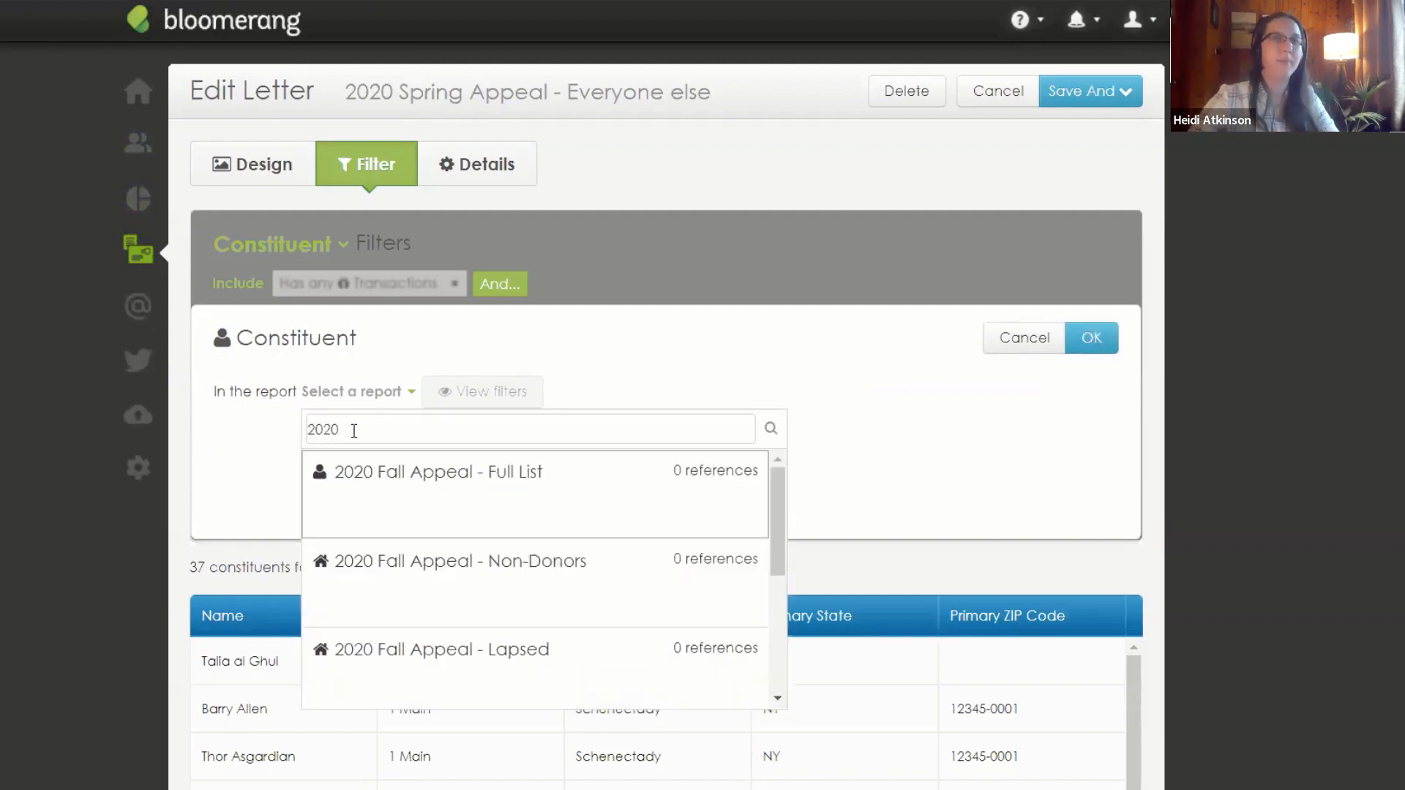
{"action": "scroll", "coordinate": [461, 505], "scroll_direction": "down", "scroll_amount": 3}
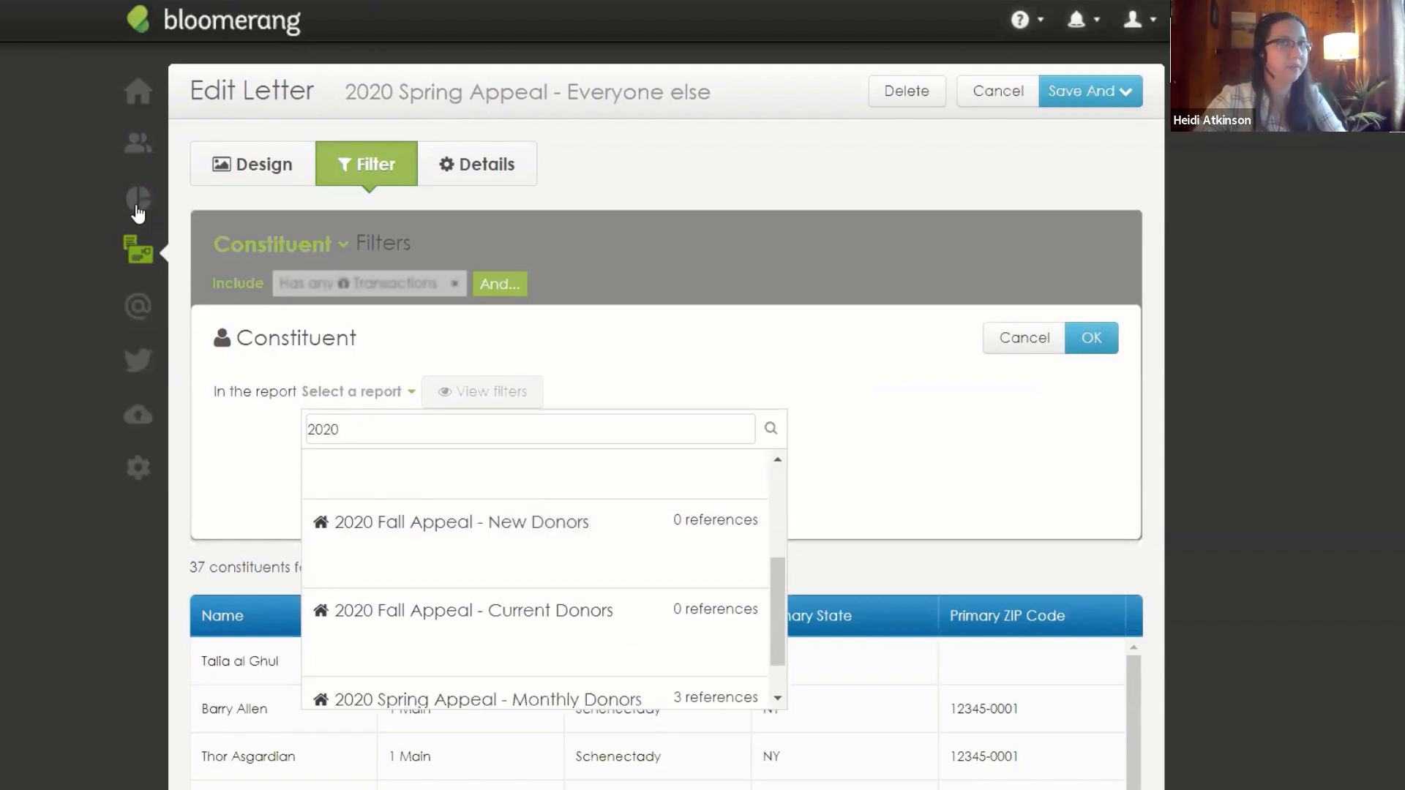
{"action": "scroll", "coordinate": [550, 574], "scroll_direction": "down", "scroll_amount": 1}
{"action": "left_click", "coordinate": [549, 570]}
{"action": "left_click", "coordinate": [1079, 344]}
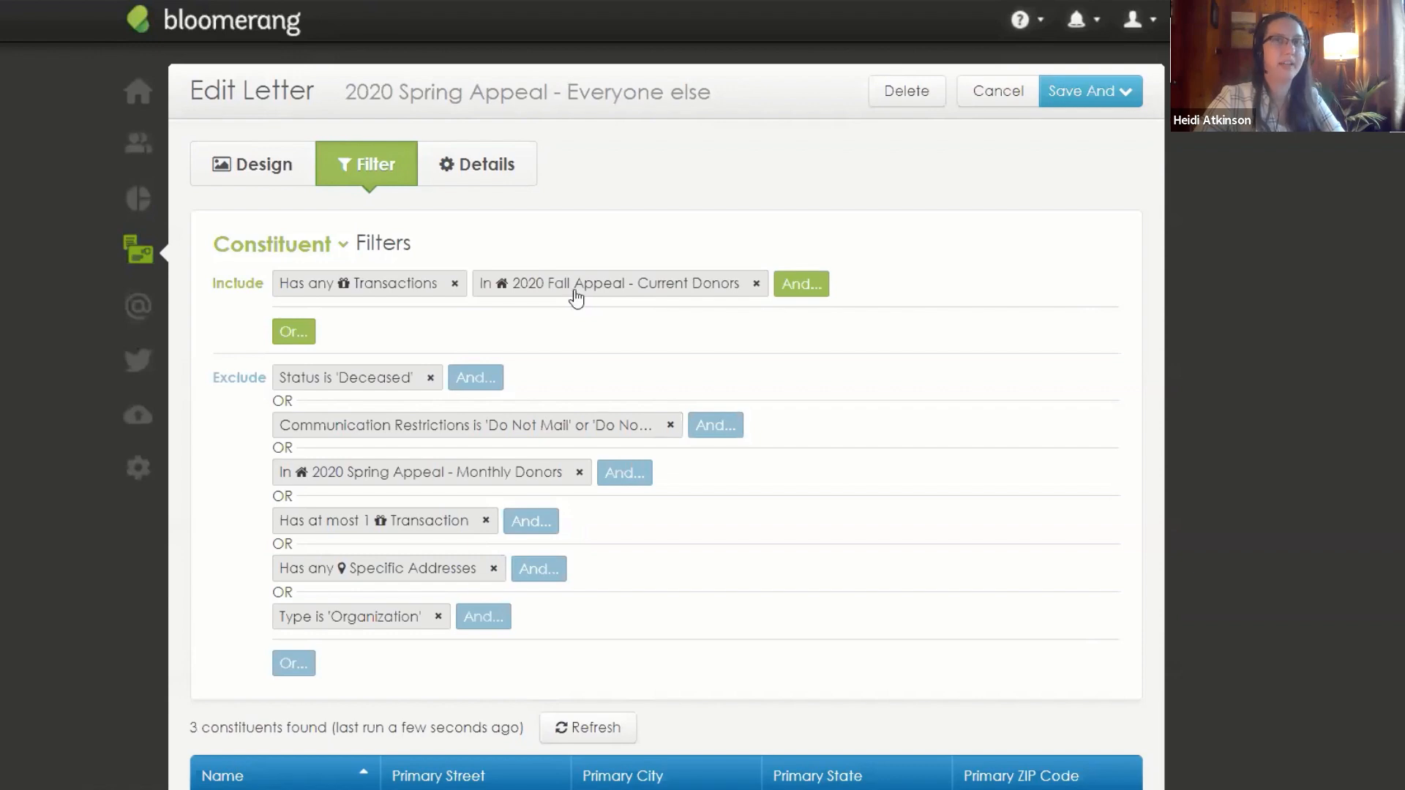
Step: Examine the letter's include and exclude filters against the list of matching constituents
{"action": "scroll", "coordinate": [576, 297], "scroll_direction": "down", "scroll_amount": 2}
{"action": "scroll", "coordinate": [577, 300], "scroll_direction": "up", "scroll_amount": 2}
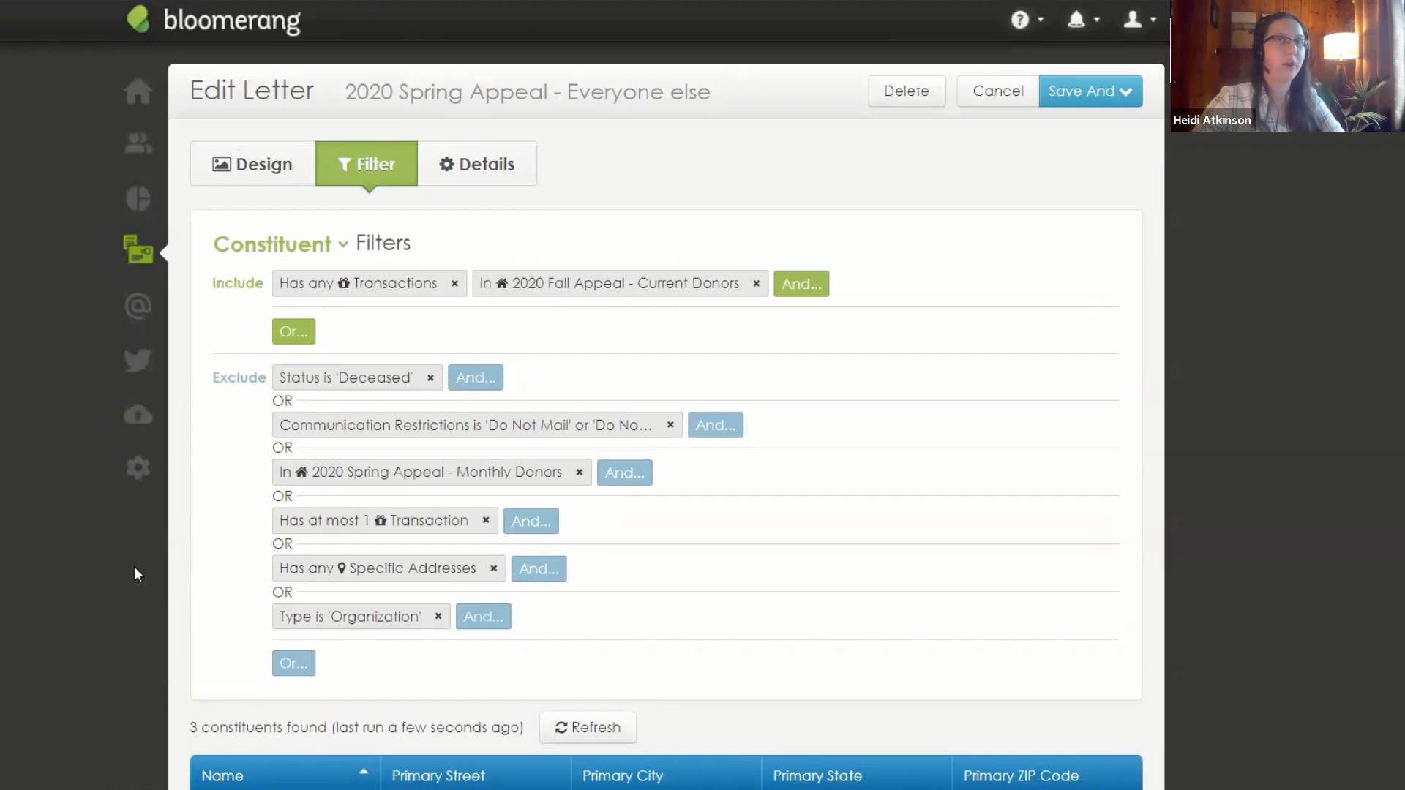
{"action": "scroll", "coordinate": [134, 568], "scroll_direction": "down", "scroll_amount": 2}
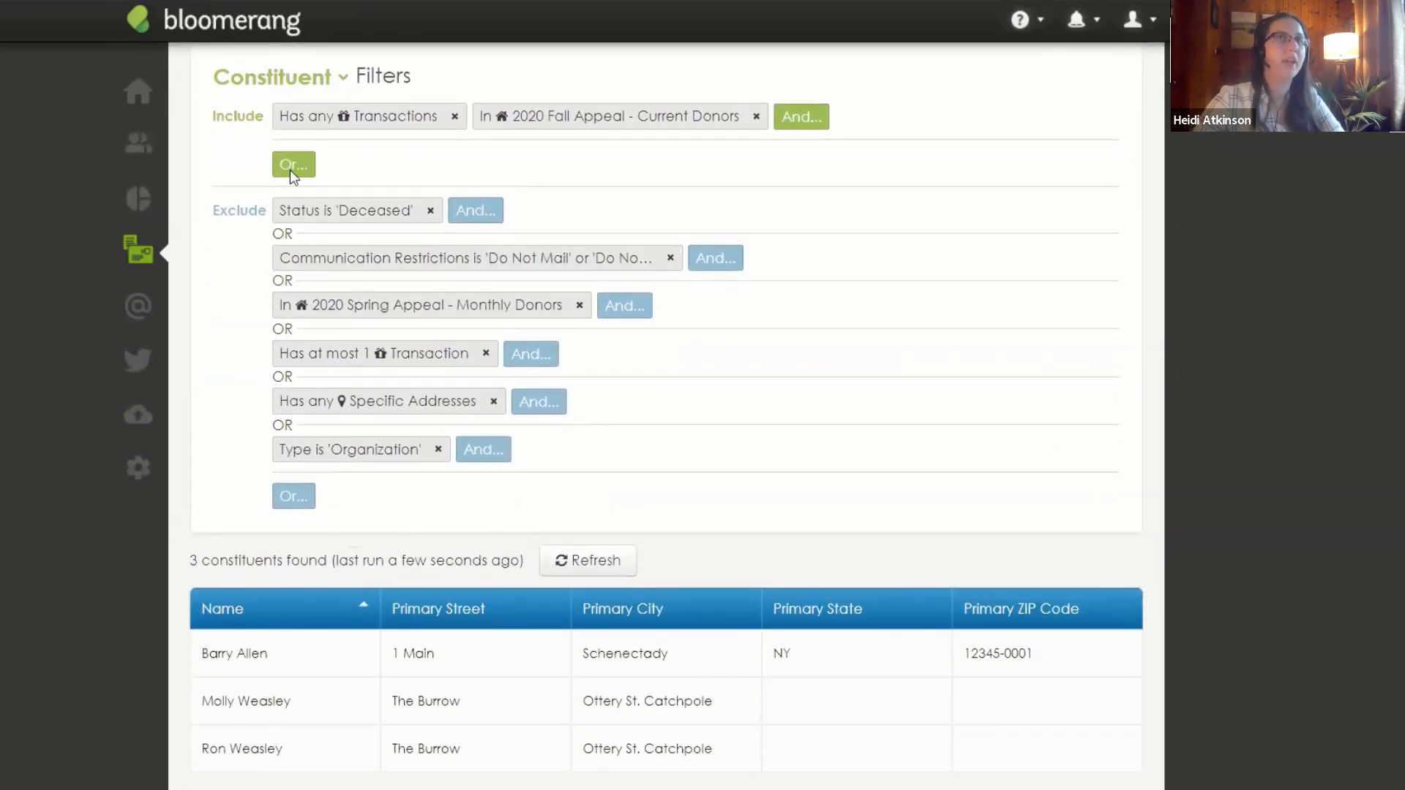
{"action": "scroll", "coordinate": [262, 197], "scroll_direction": "up", "scroll_amount": 2}
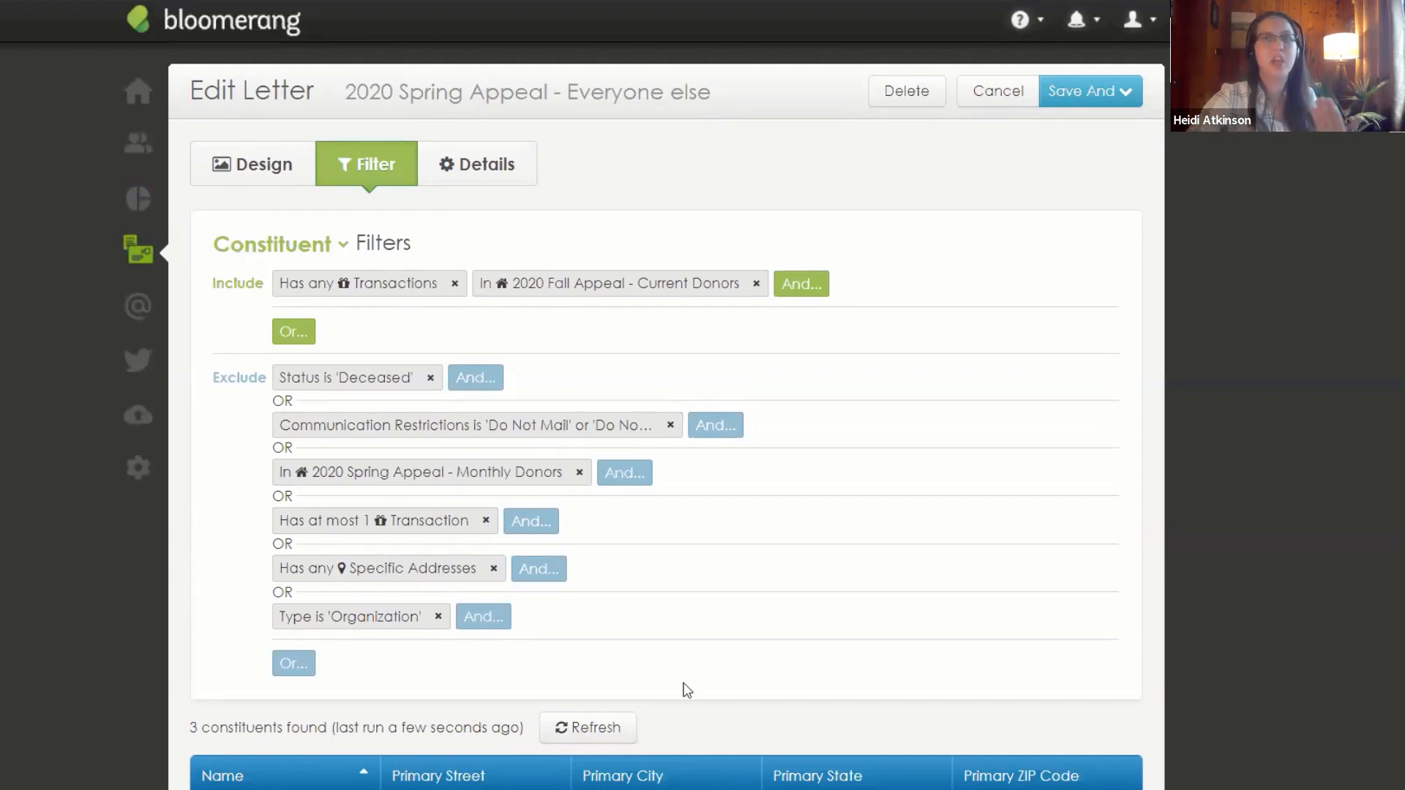
{"action": "scroll", "coordinate": [709, 703], "scroll_direction": "down", "scroll_amount": 2}
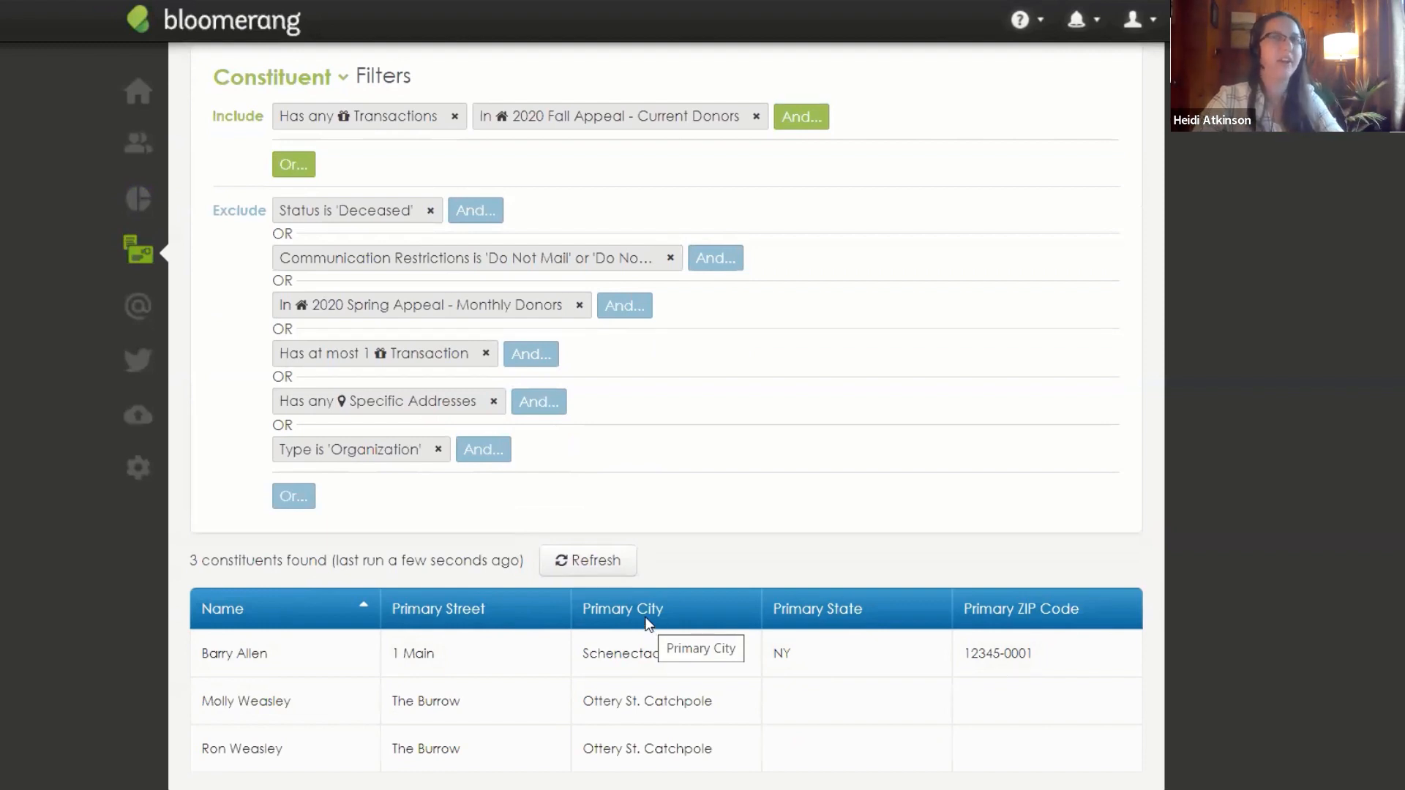
{"action": "scroll", "coordinate": [648, 621], "scroll_direction": "up", "scroll_amount": 2}
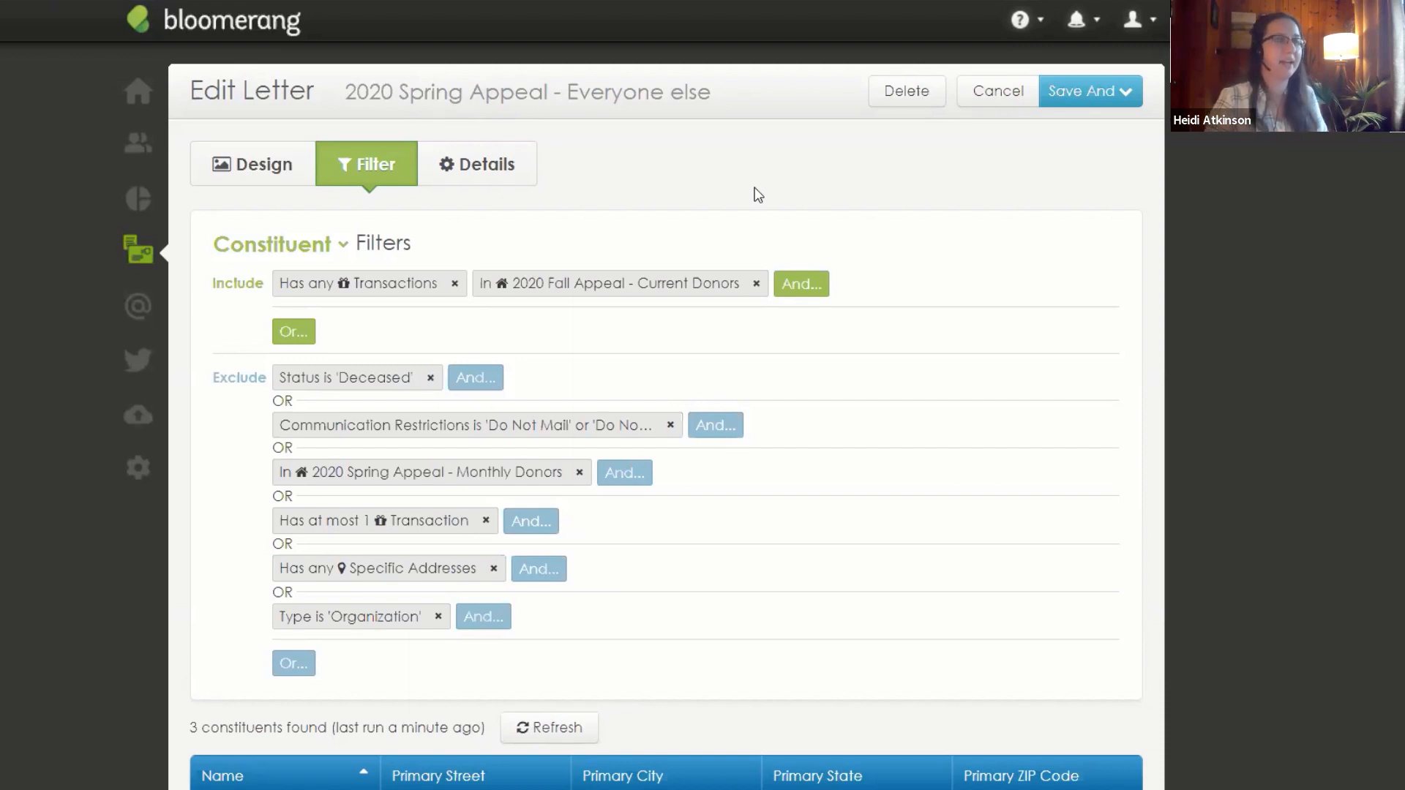
Step: Open the custom fields for constituents in the settings and look through the field categories
{"action": "left_click", "coordinate": [137, 479]}
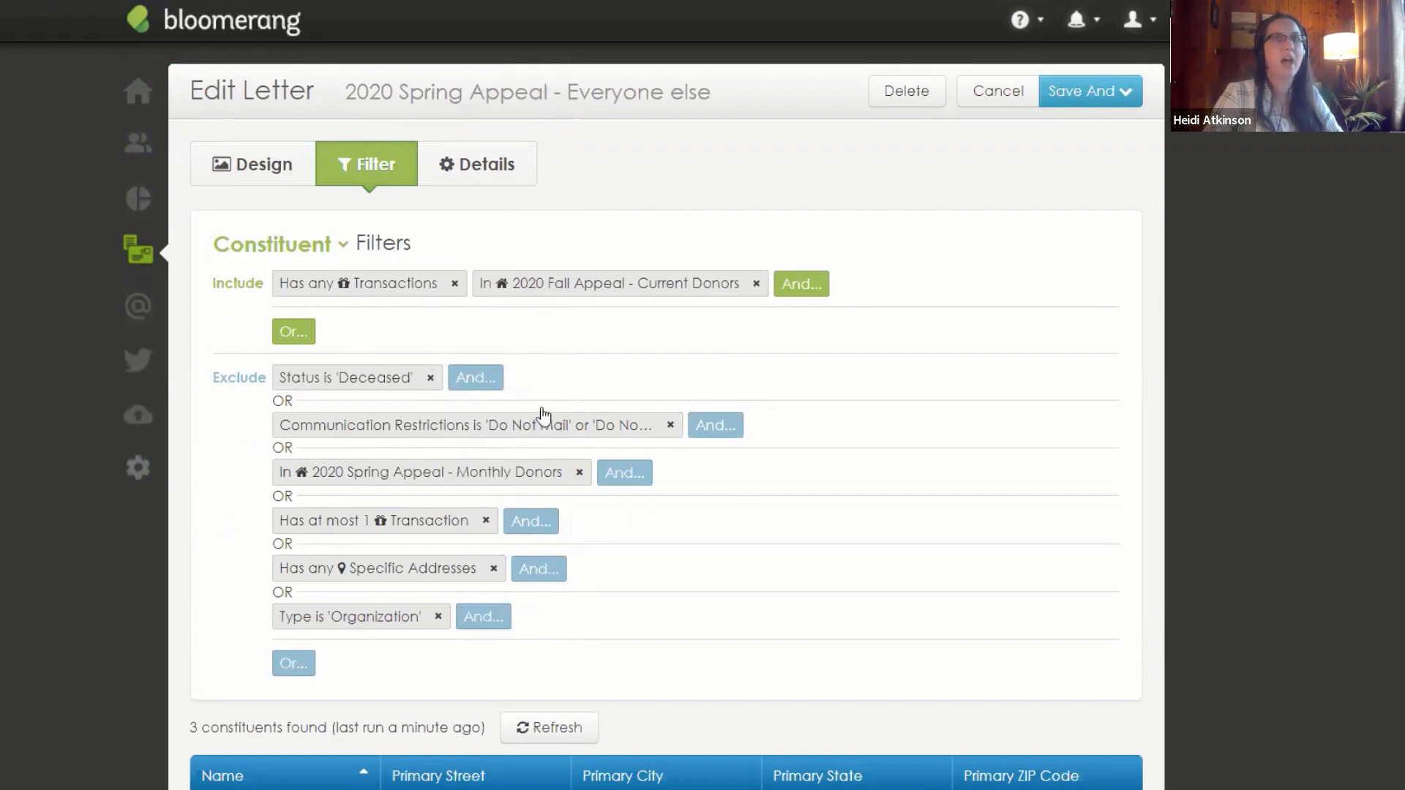
{"action": "left_click", "coordinate": [138, 470]}
{"action": "left_click", "coordinate": [222, 448]}
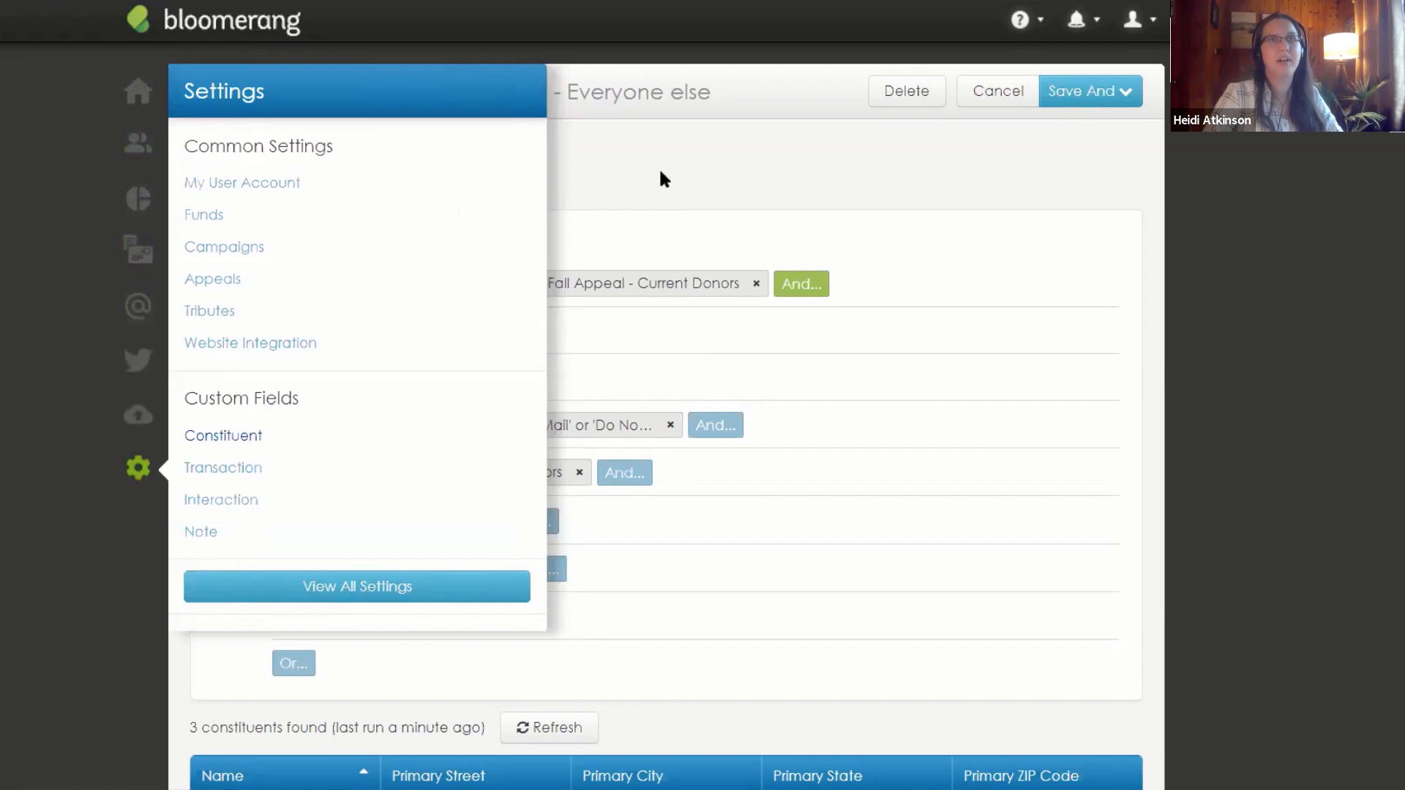
{"action": "left_click", "coordinate": [759, 100]}
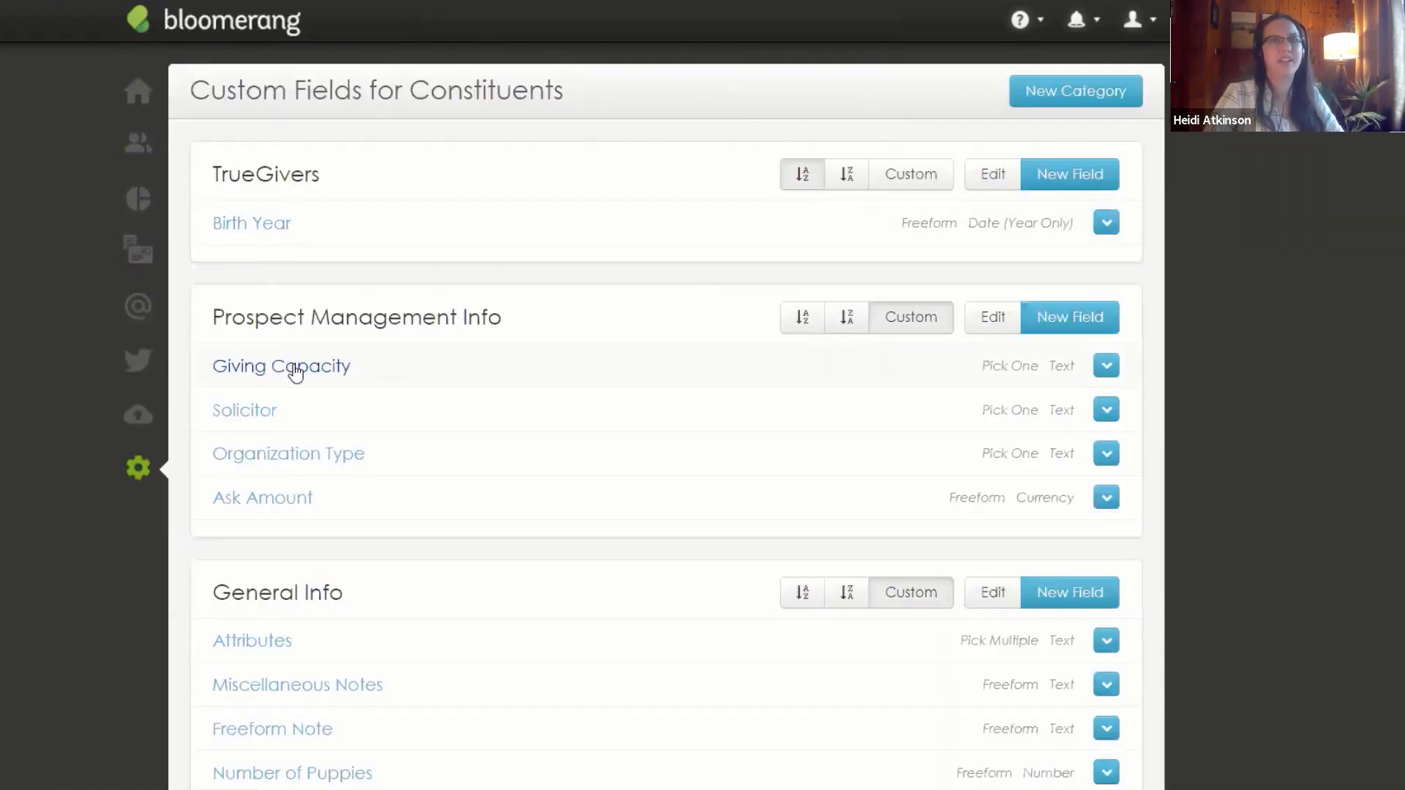
{"action": "scroll", "coordinate": [295, 369], "scroll_direction": "down", "scroll_amount": 3}
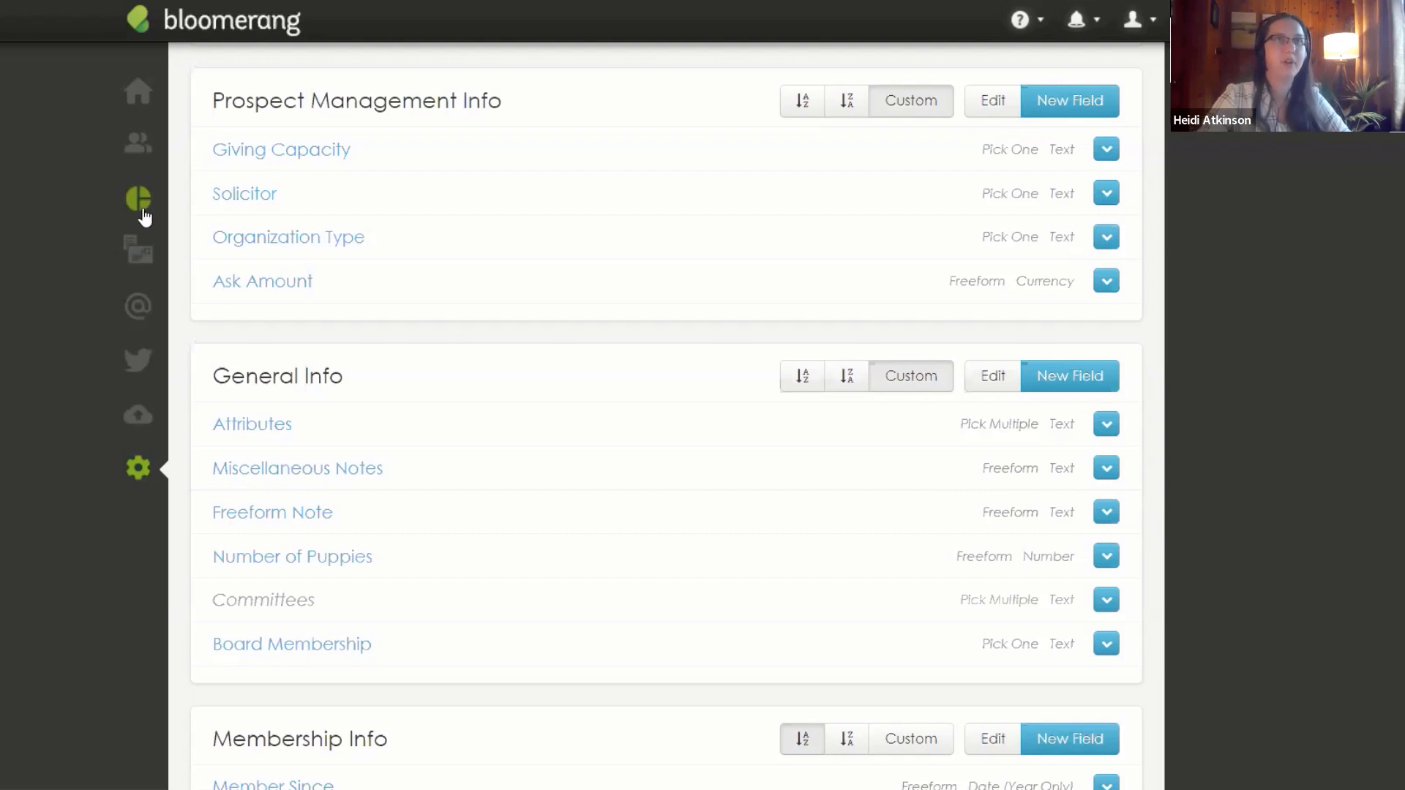
Step: Open the report 2020 Fall Appeal - Non-Donors from the recent reports
{"action": "mouse_move", "coordinate": [144, 213]}
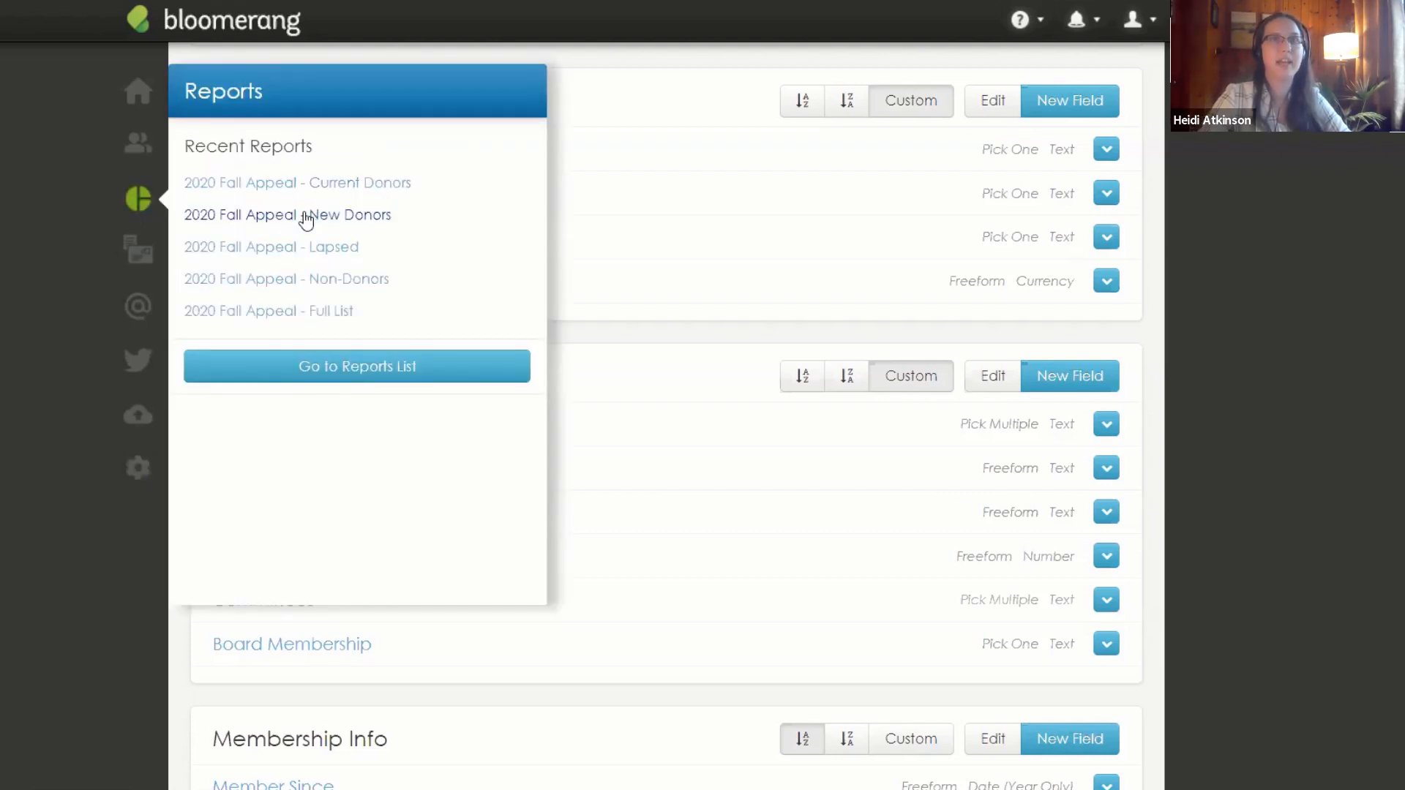
{"action": "left_click", "coordinate": [337, 282]}
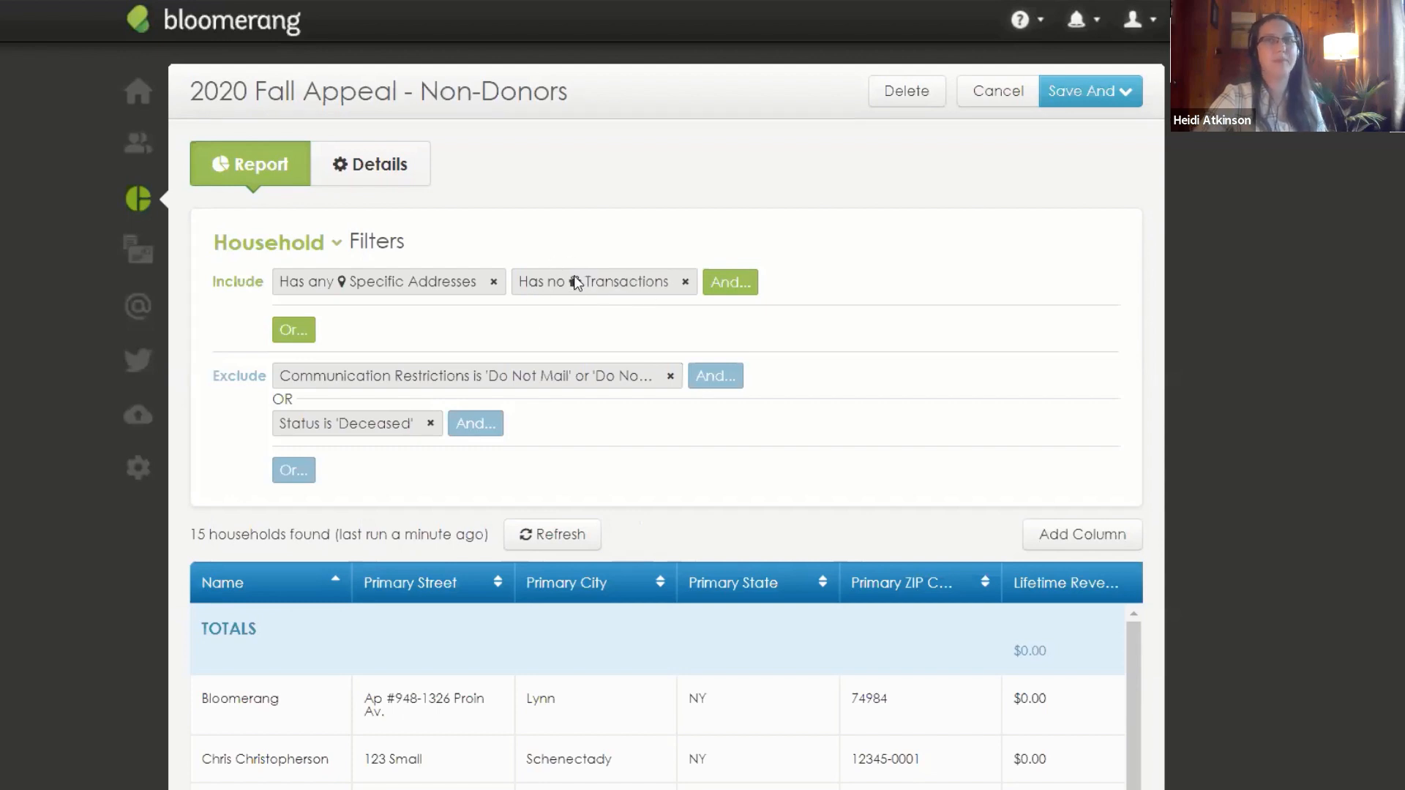
Step: Try to narrow the Has no Transactions condition to Specific Transactions with an Include filter on the transaction Type, and discard the change
{"action": "left_click", "coordinate": [574, 283]}
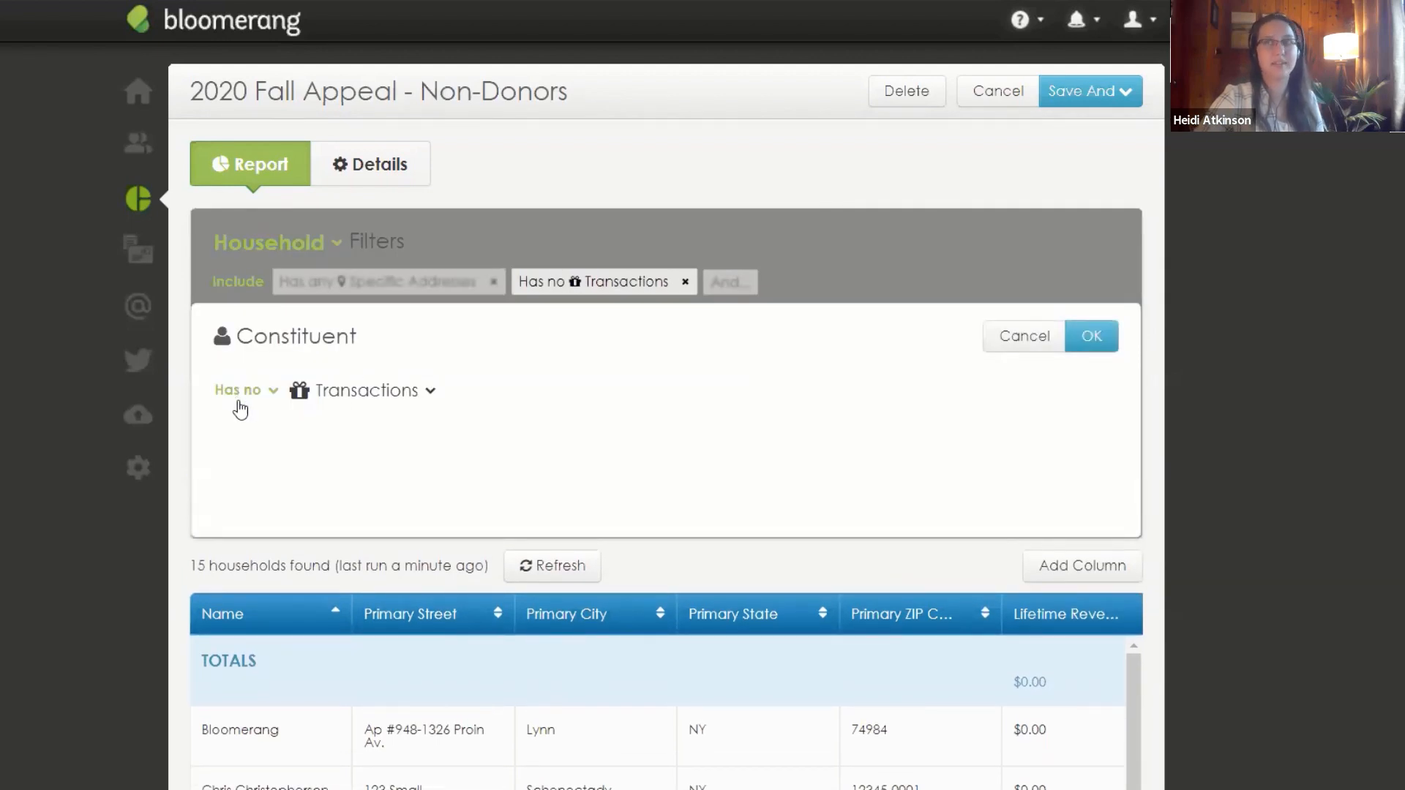
{"action": "left_click", "coordinate": [377, 401]}
{"action": "left_click", "coordinate": [376, 472]}
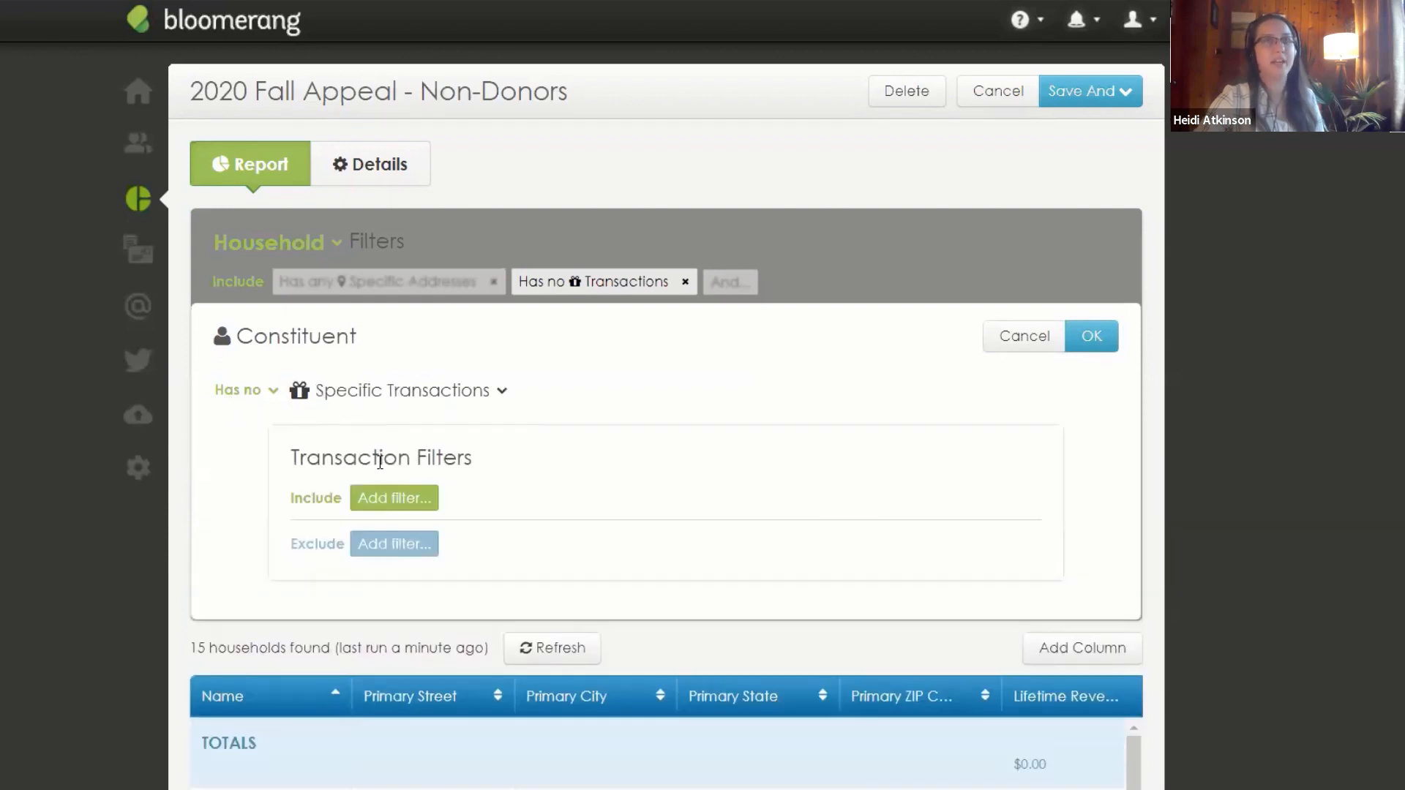
{"action": "left_click", "coordinate": [395, 499]}
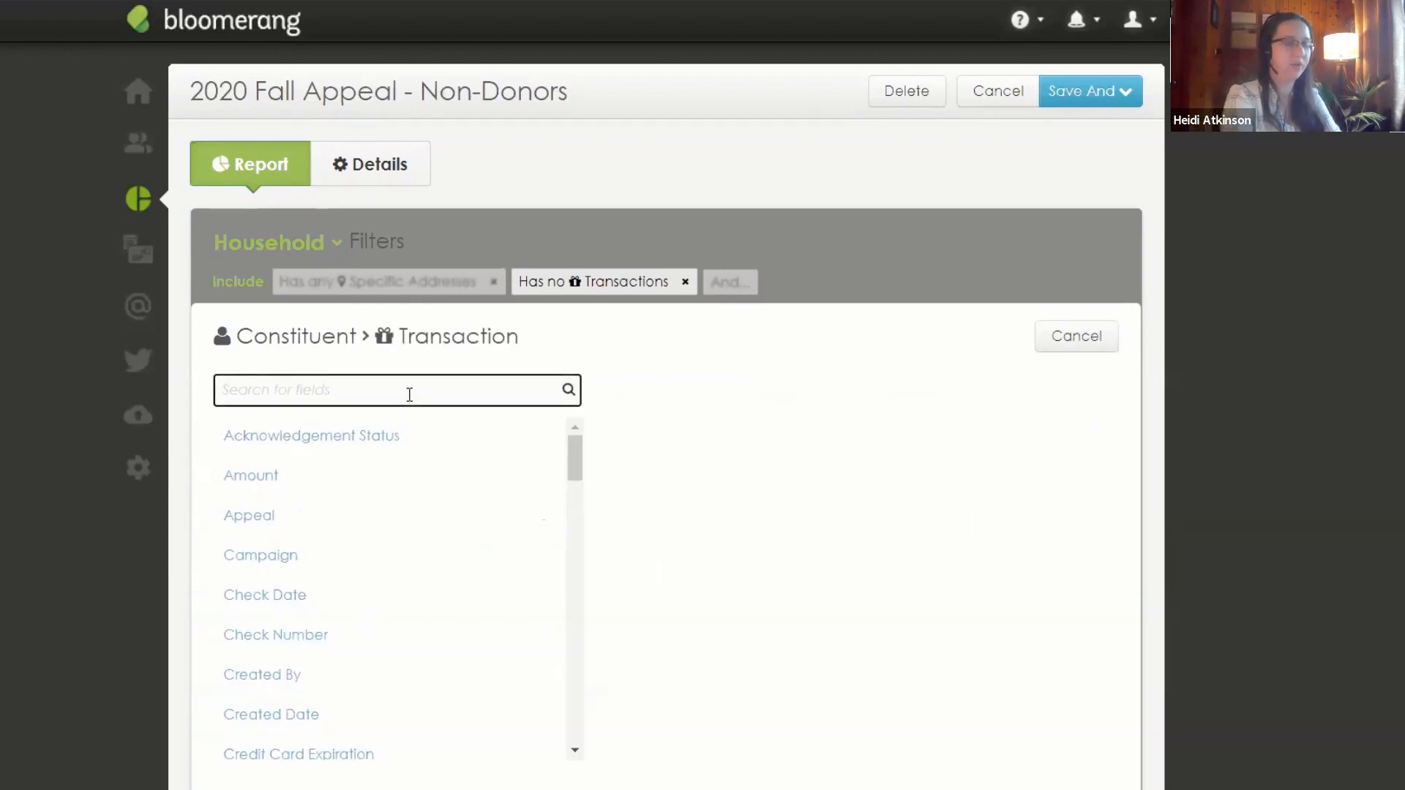
{"action": "type", "text": "types"}
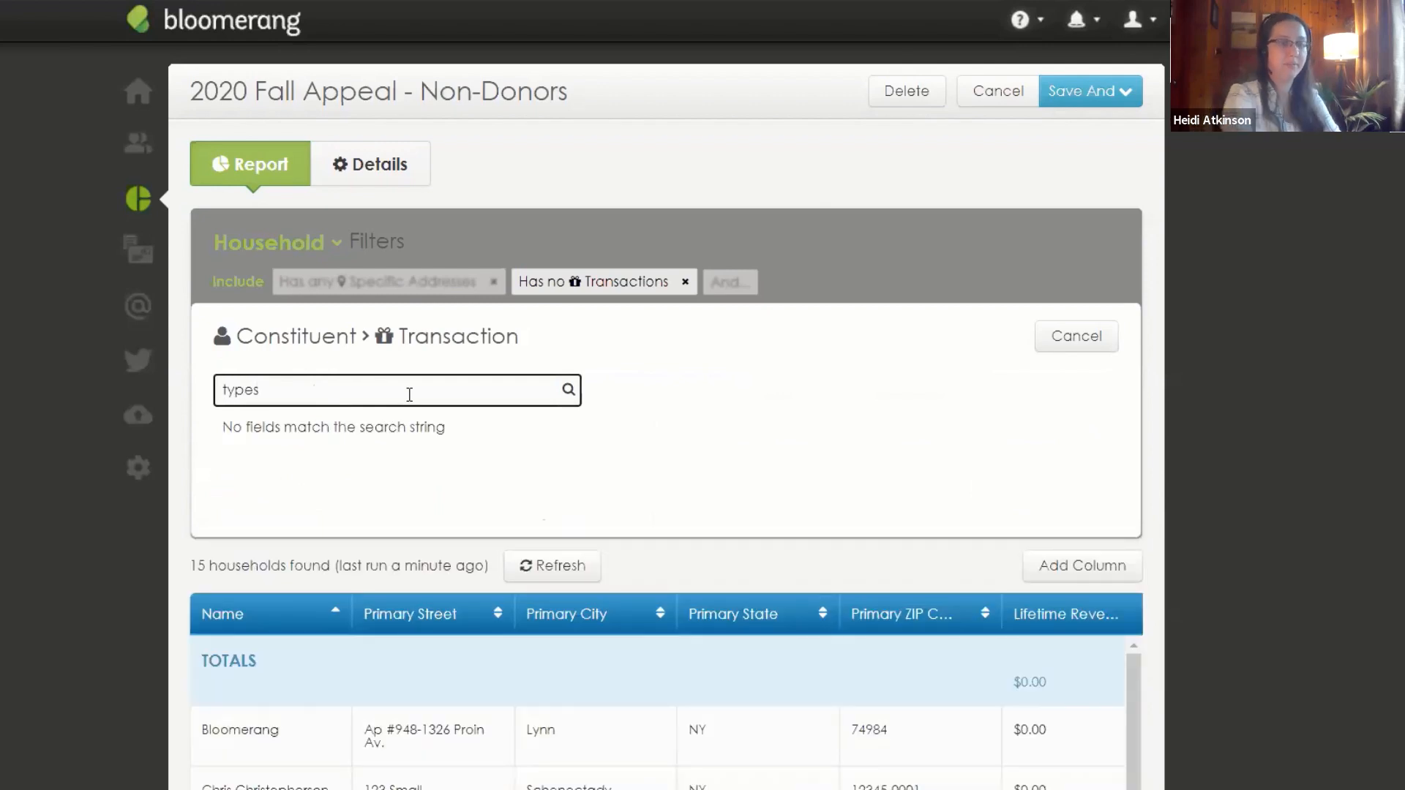
{"action": "key", "text": "BackSpace"}
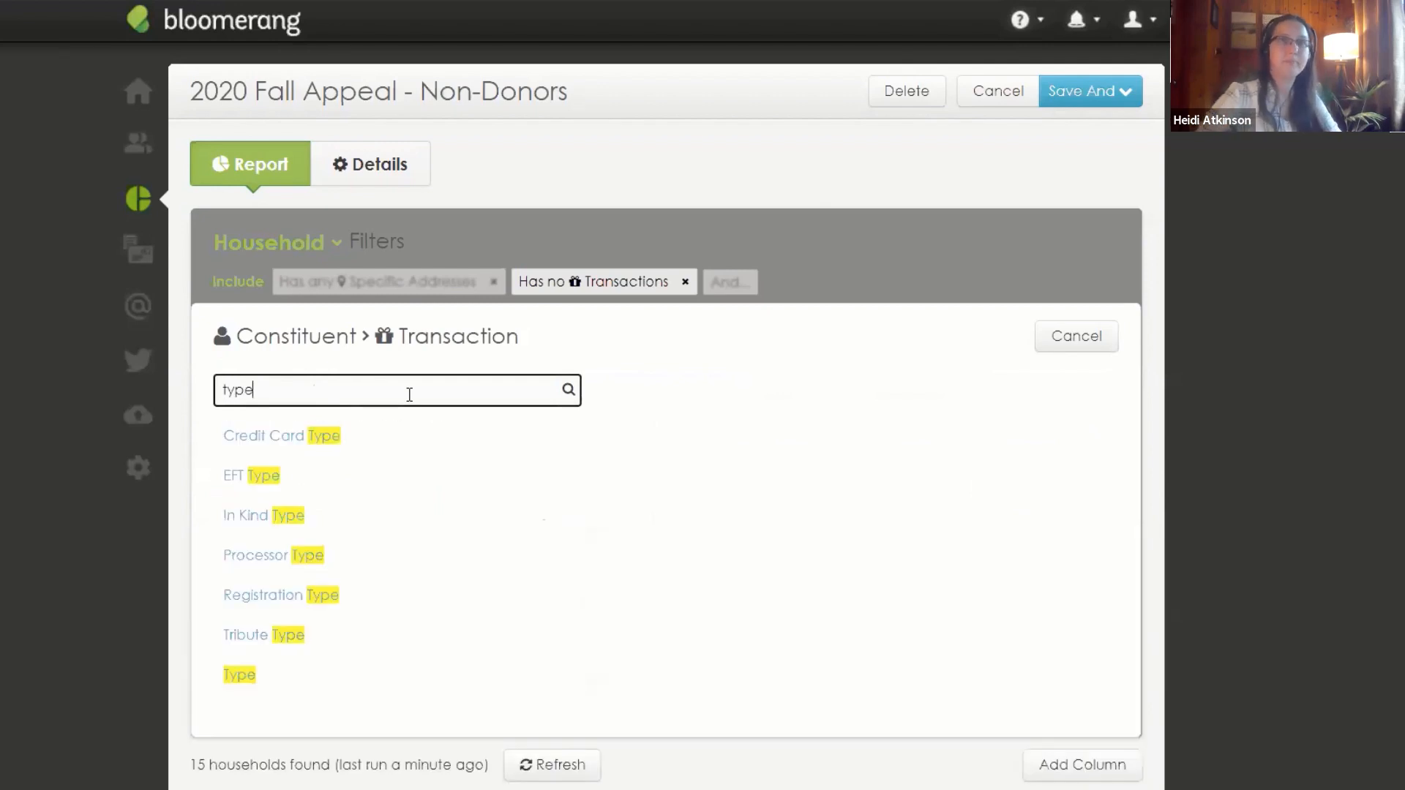
{"action": "left_click", "coordinate": [241, 679]}
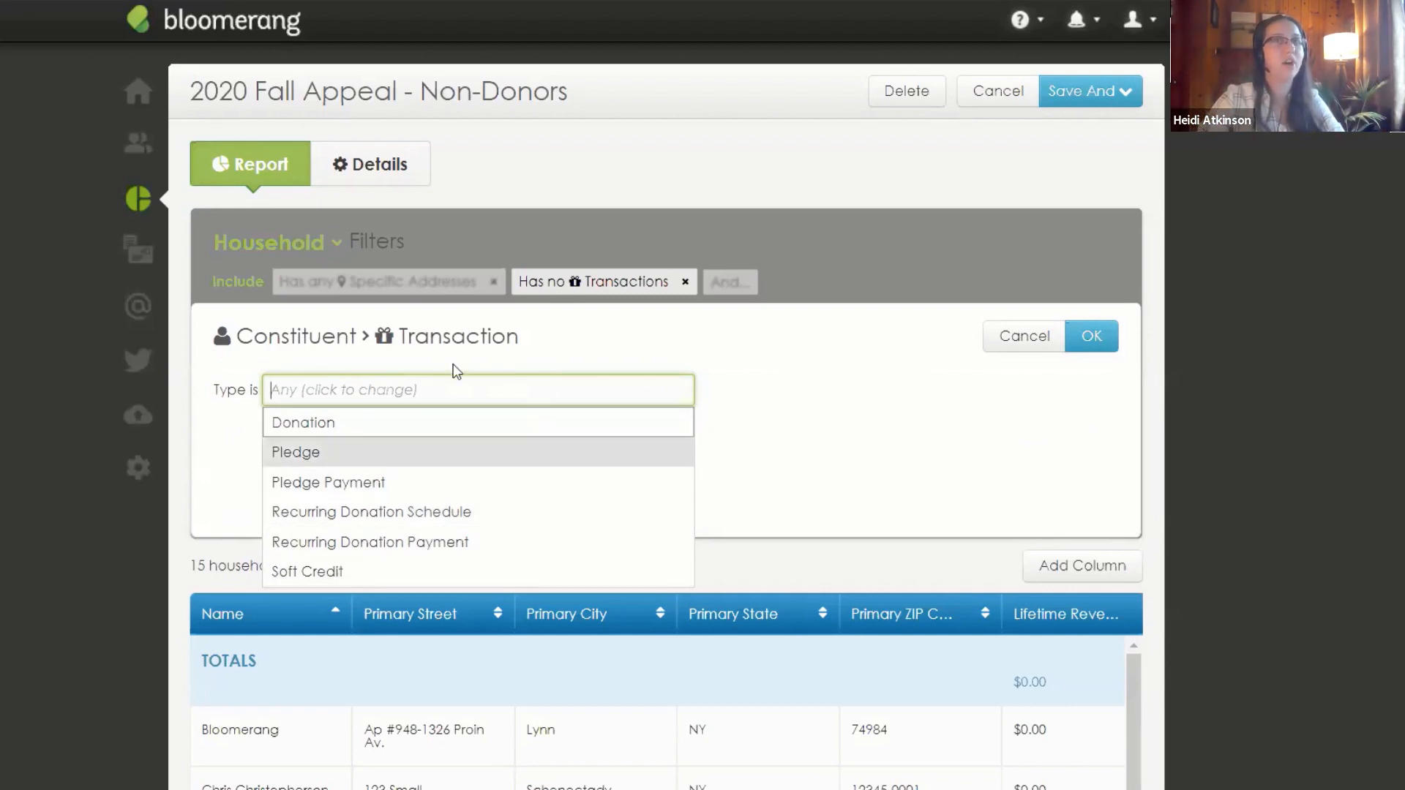
{"action": "triple_click", "coordinate": [435, 336]}
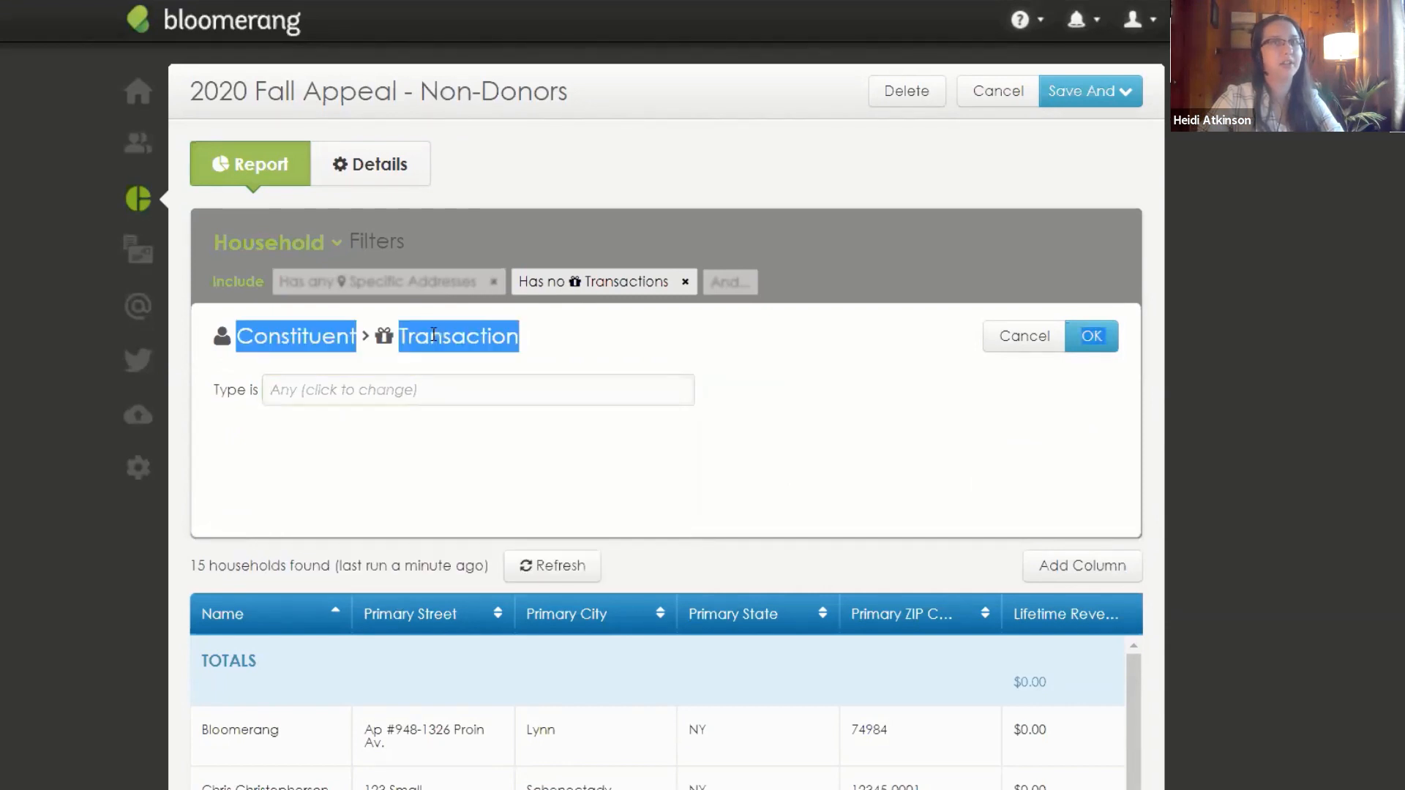
{"action": "left_click", "coordinate": [750, 428]}
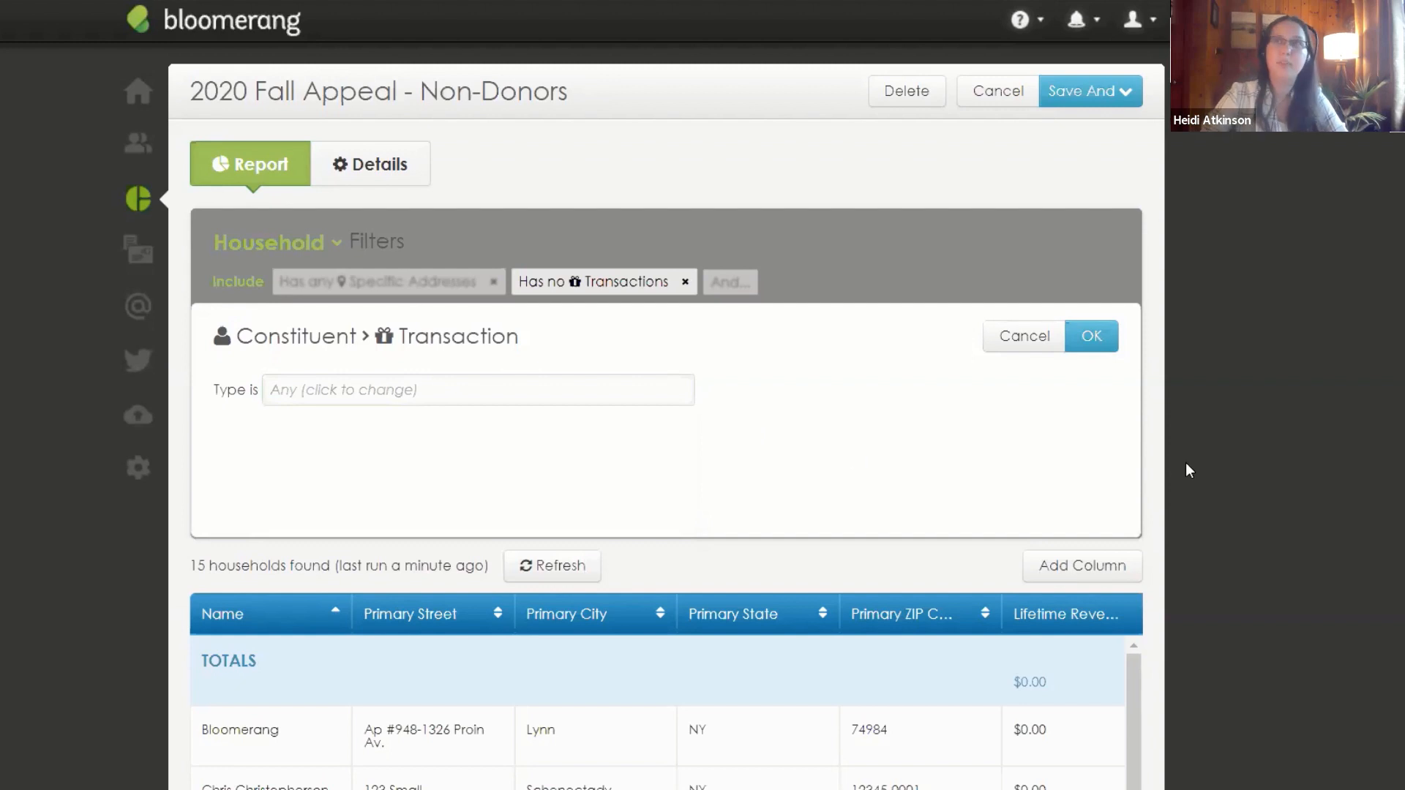
{"action": "left_click", "coordinate": [988, 333]}
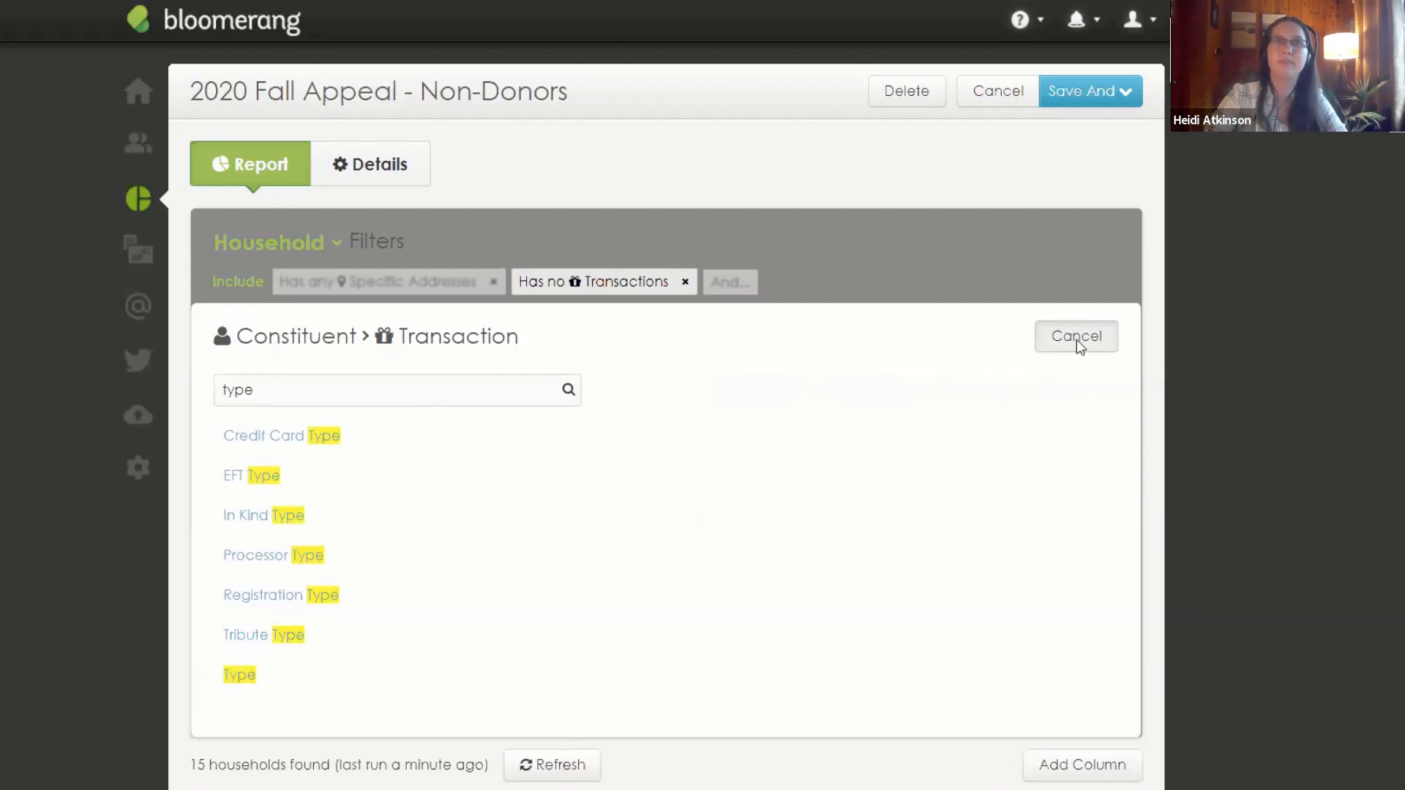
{"action": "left_click", "coordinate": [1043, 336]}
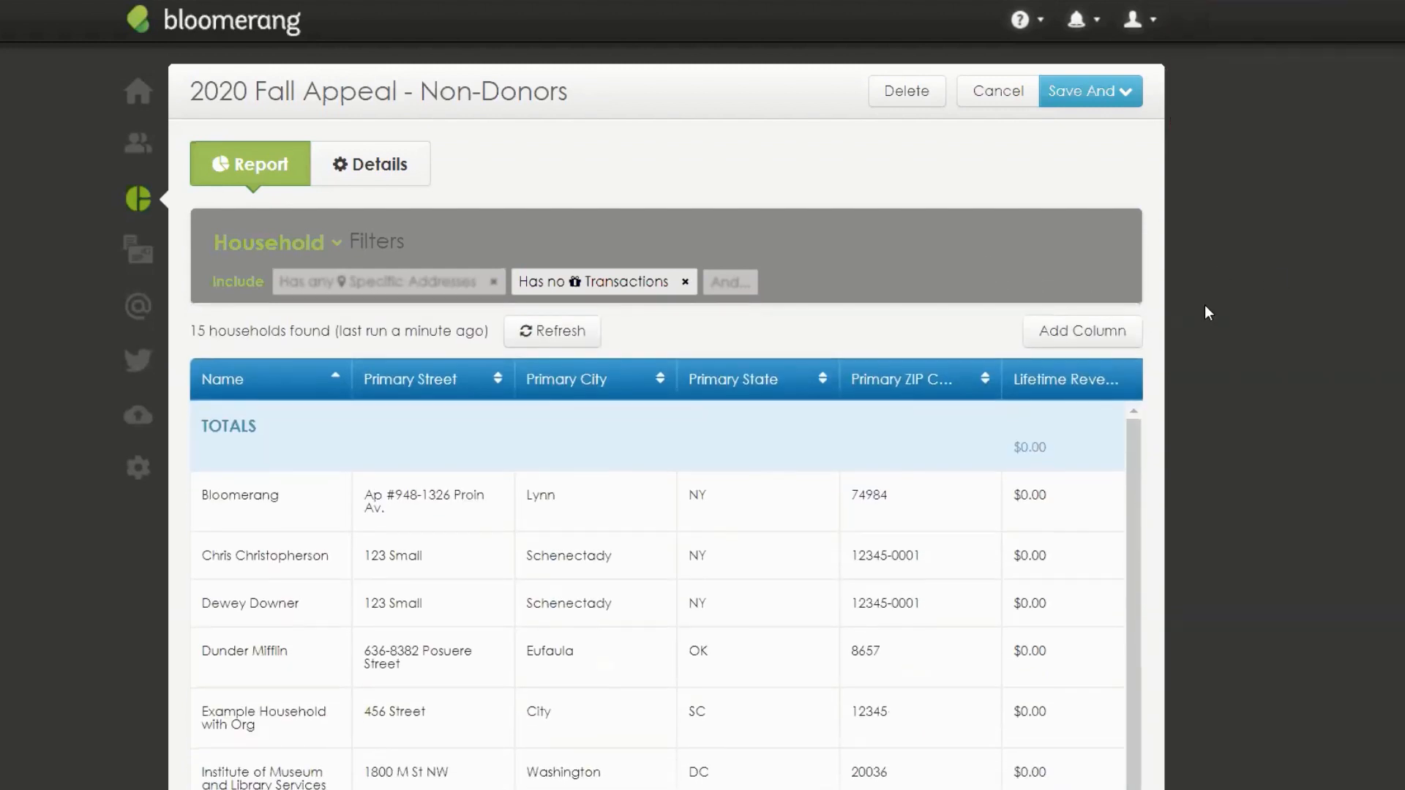